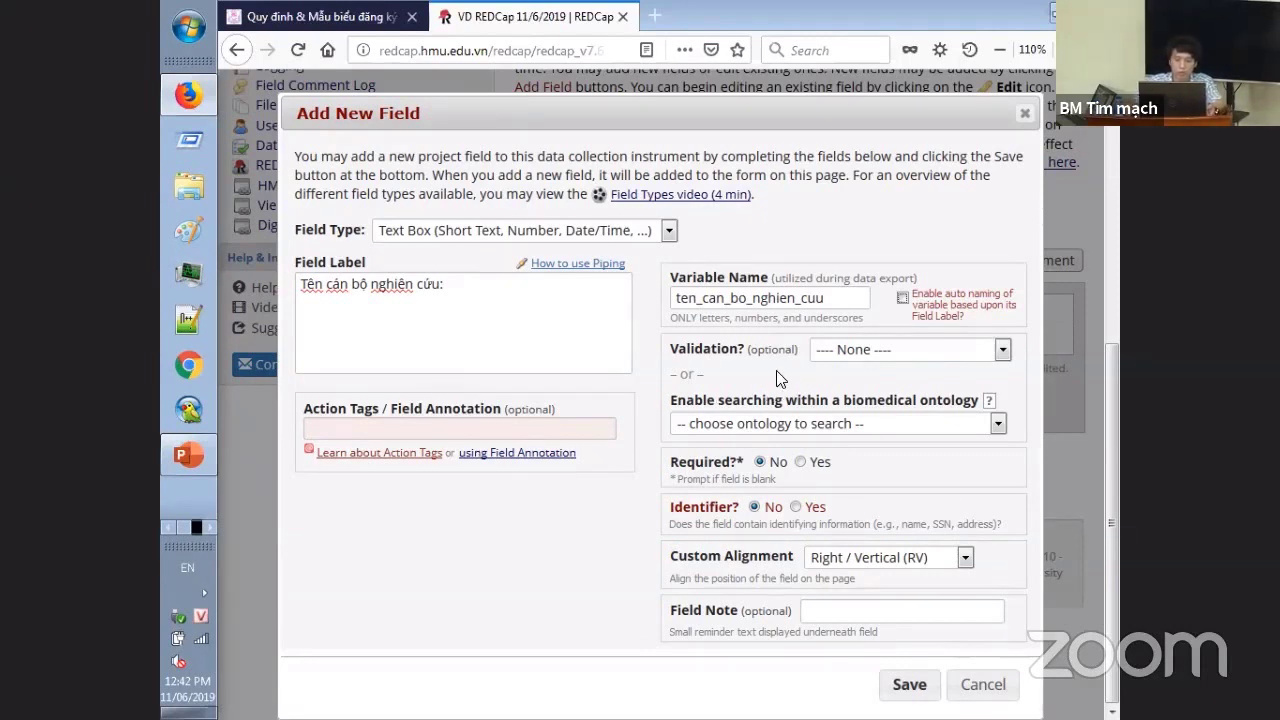
# - Make the 'Tên cán bộ nghiên cứu:' field (ten_can_bo_nghien_cuu) required and save it
pyautogui.click(808, 467)
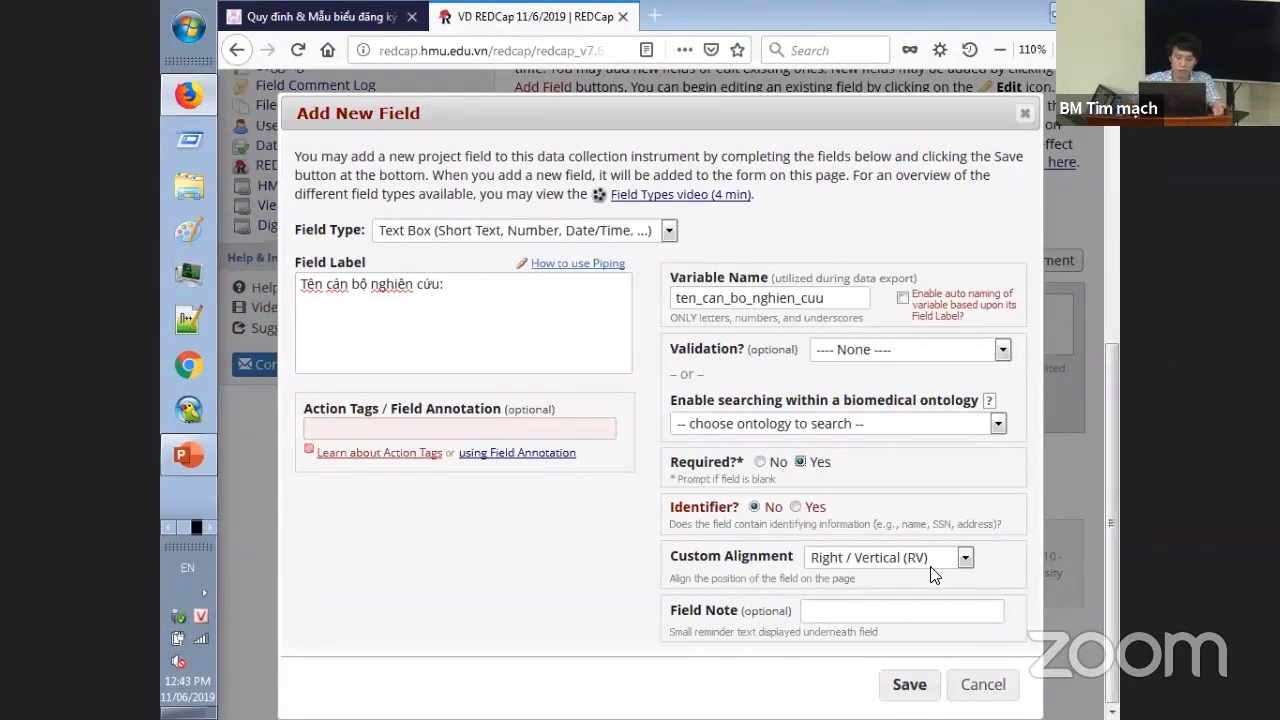
pyautogui.click(905, 684)
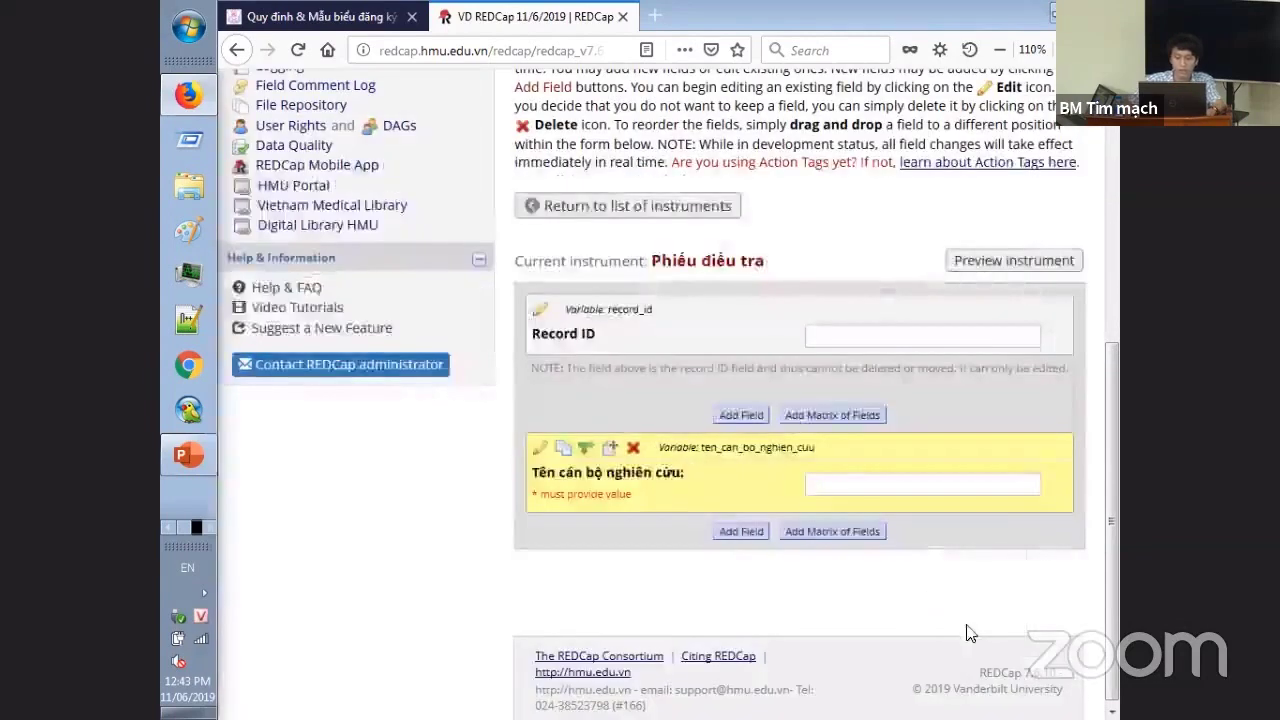
# - After checking the Word guide, add required text field 'Họ tên người tham gia:' (ten_nguoi_tham_gia)
pyautogui.hotkey('alt', 'Tab')
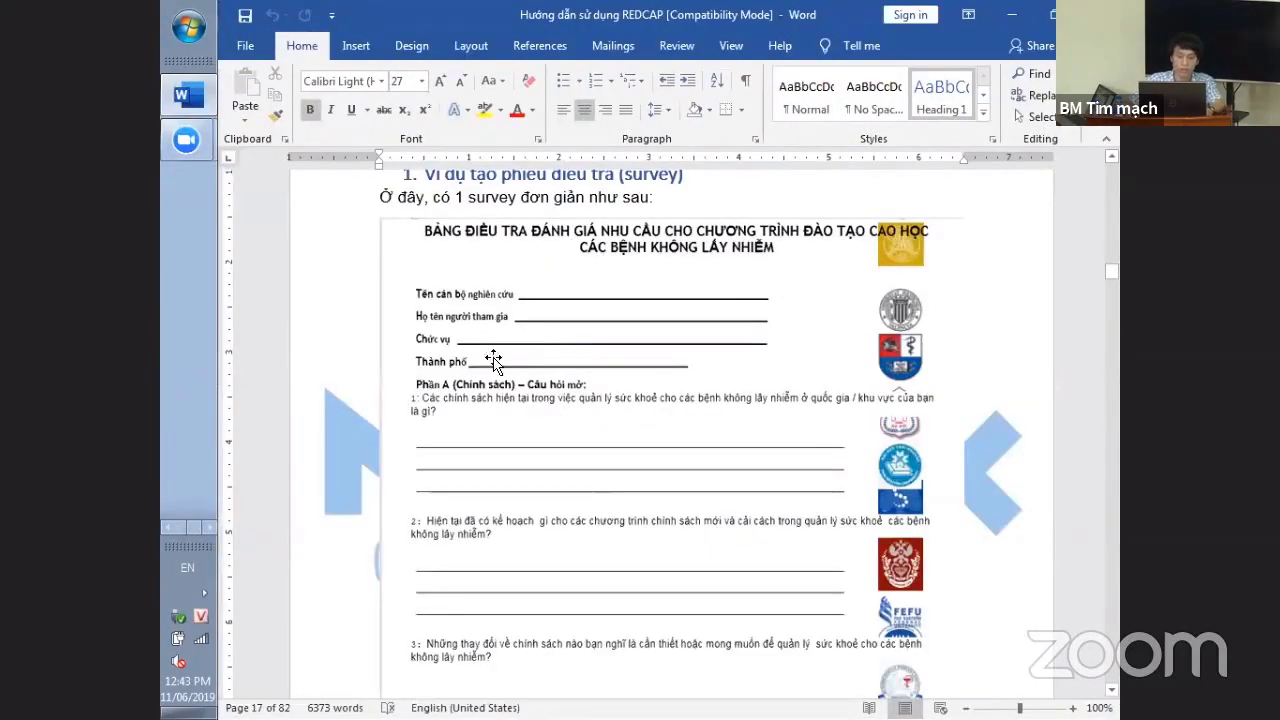
pyautogui.scroll(-1, 590, 390)
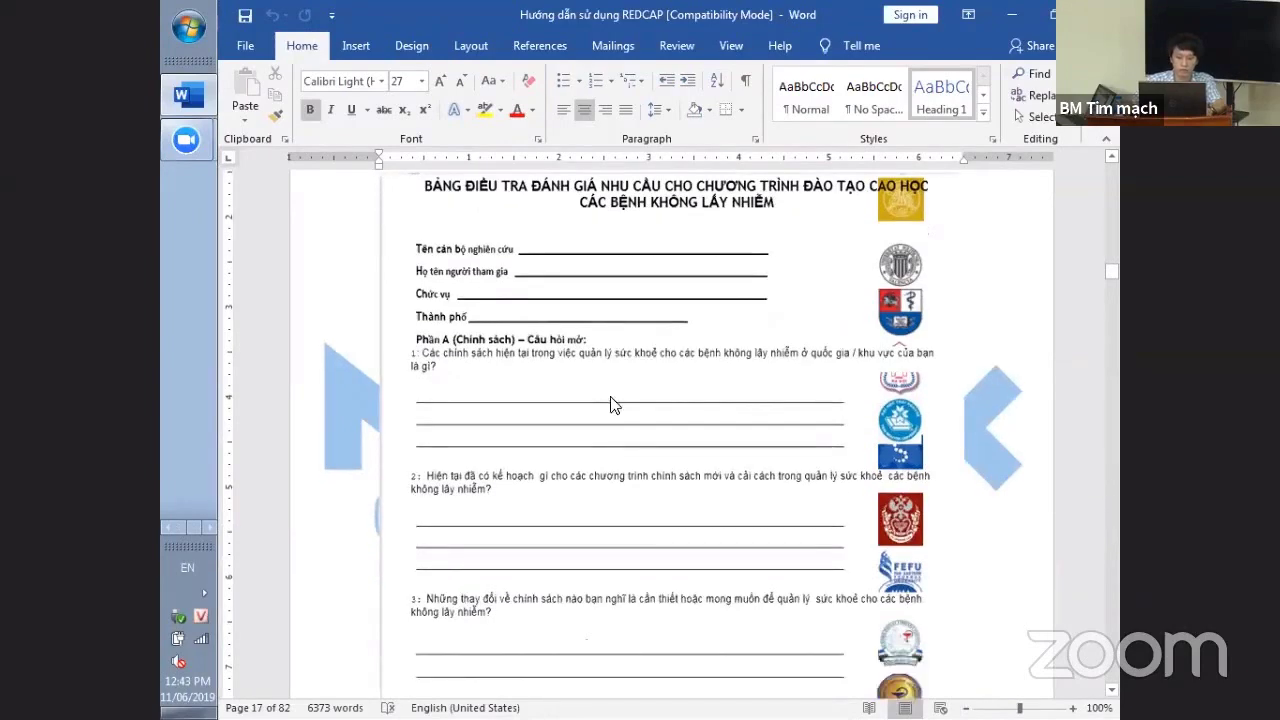
pyautogui.hotkey('alt', 'Tab')
pyautogui.click(741, 531)
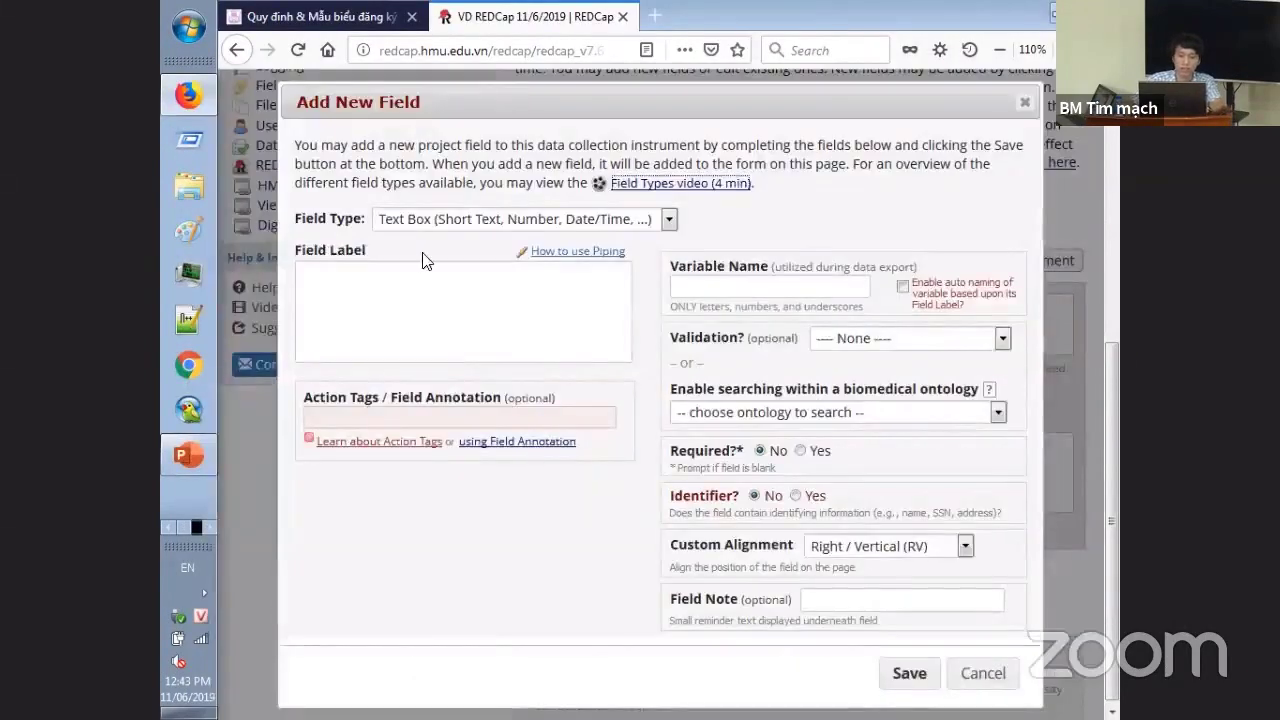
pyautogui.write('Ho tên ng')
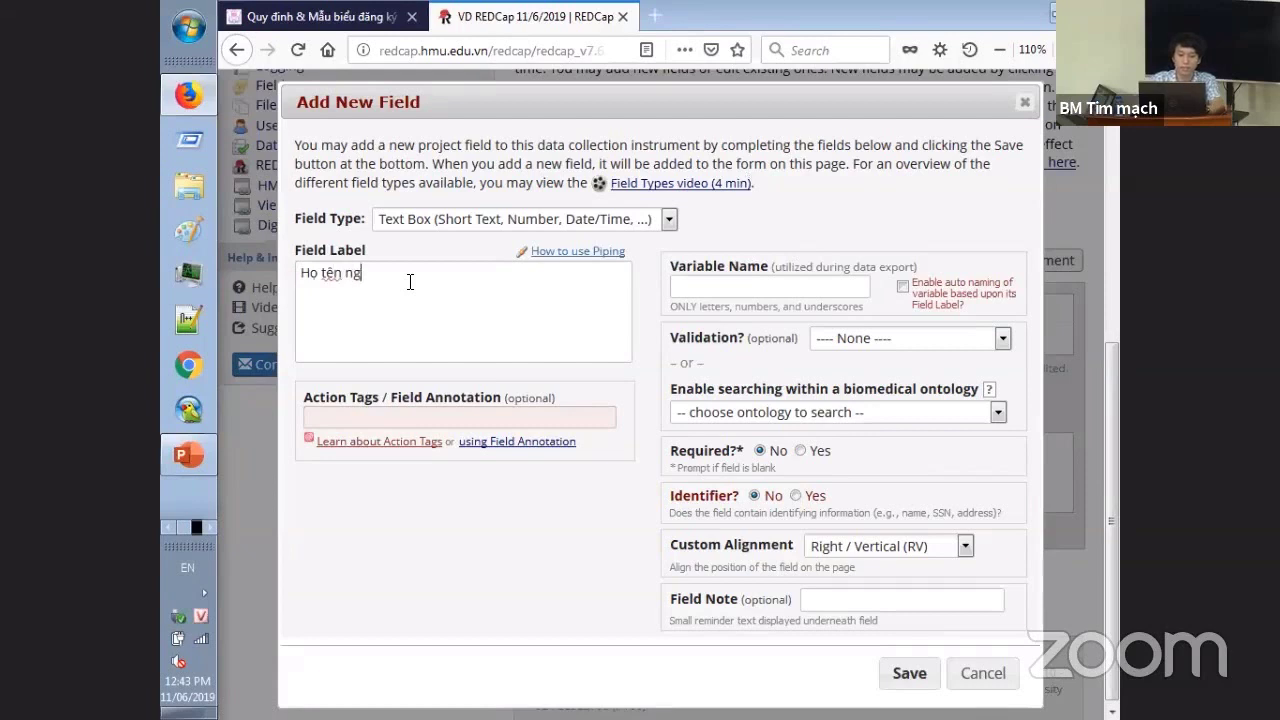
pyautogui.write('ười tham gia: ')
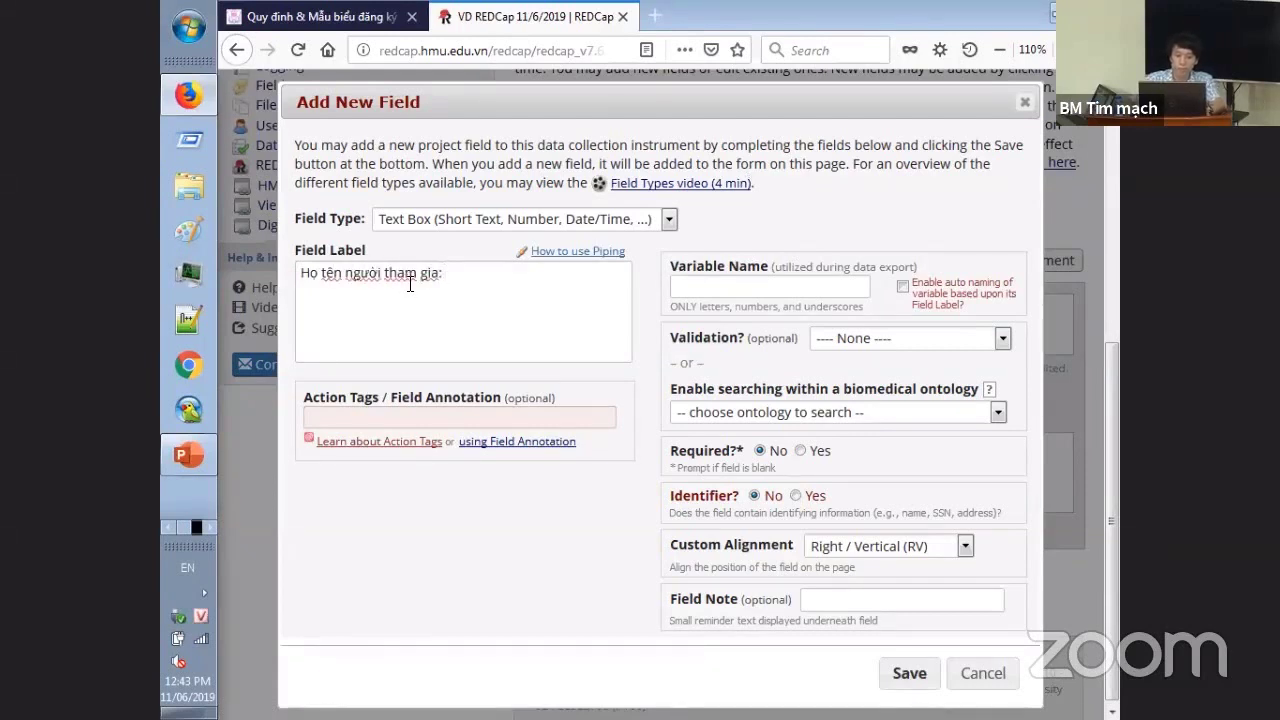
pyautogui.write('ten ng')
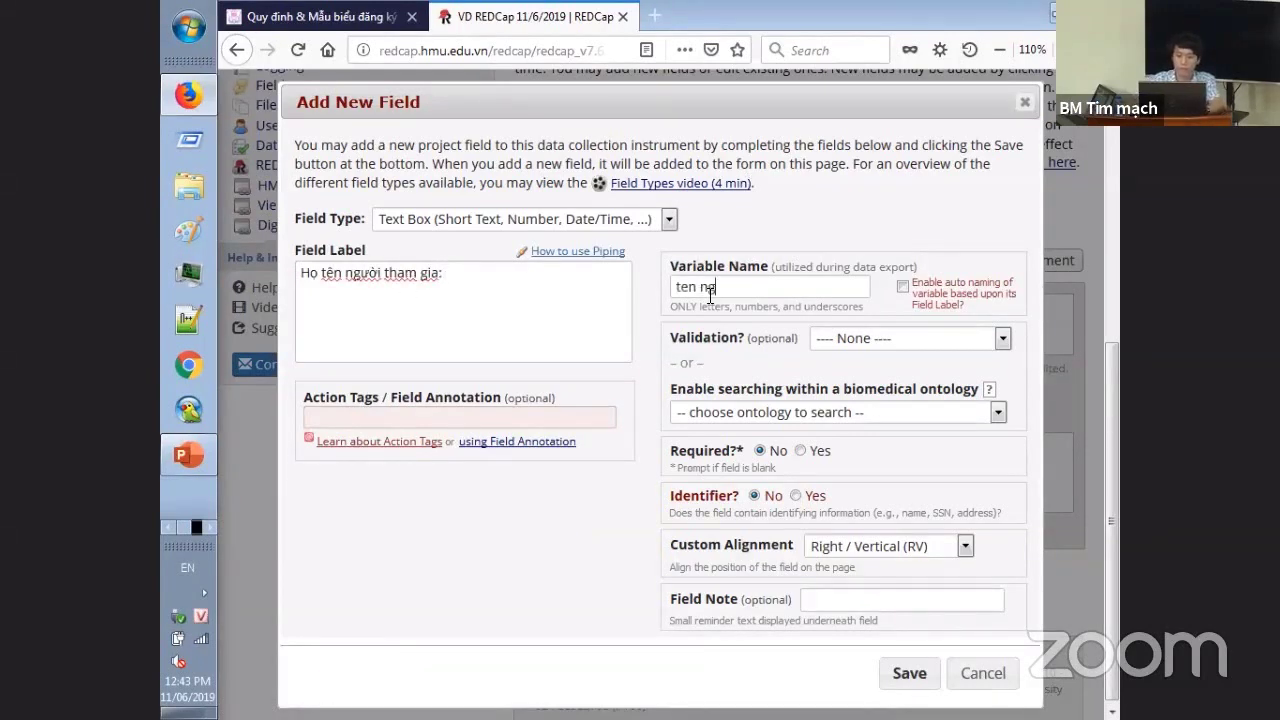
pyautogui.write('uoi tham gia')
pyautogui.press('Tab')
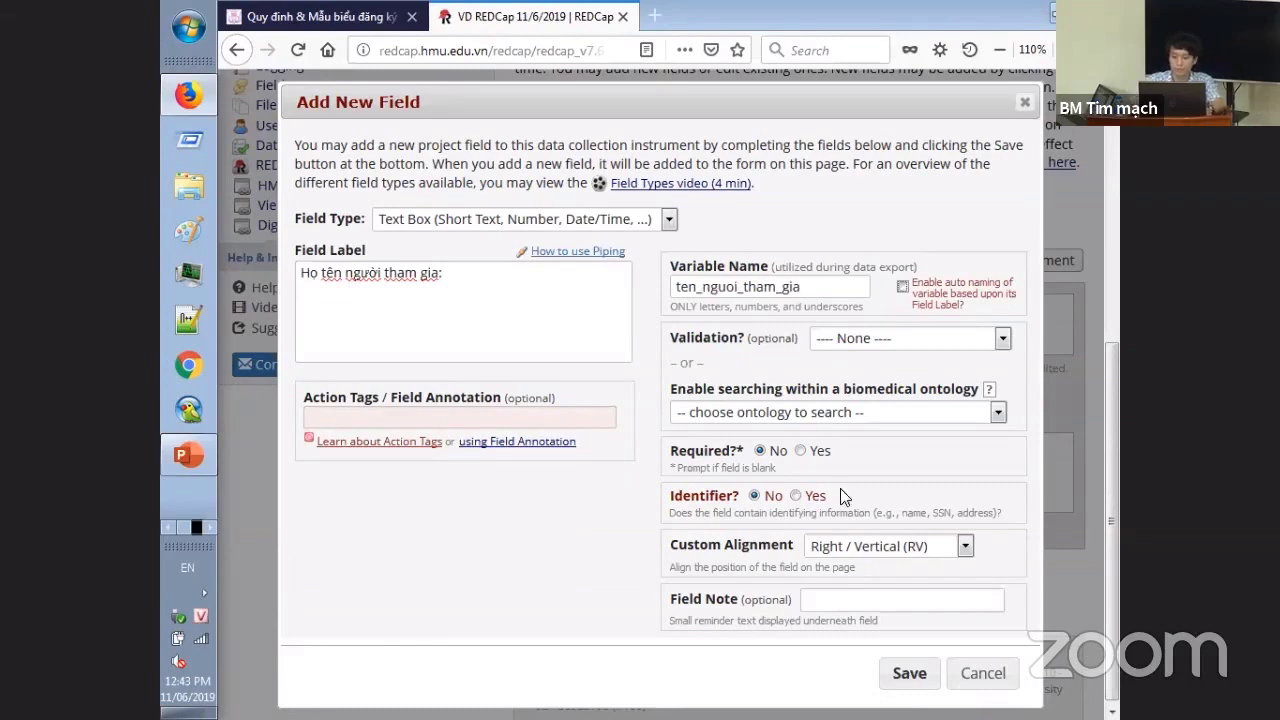
pyautogui.click(800, 450)
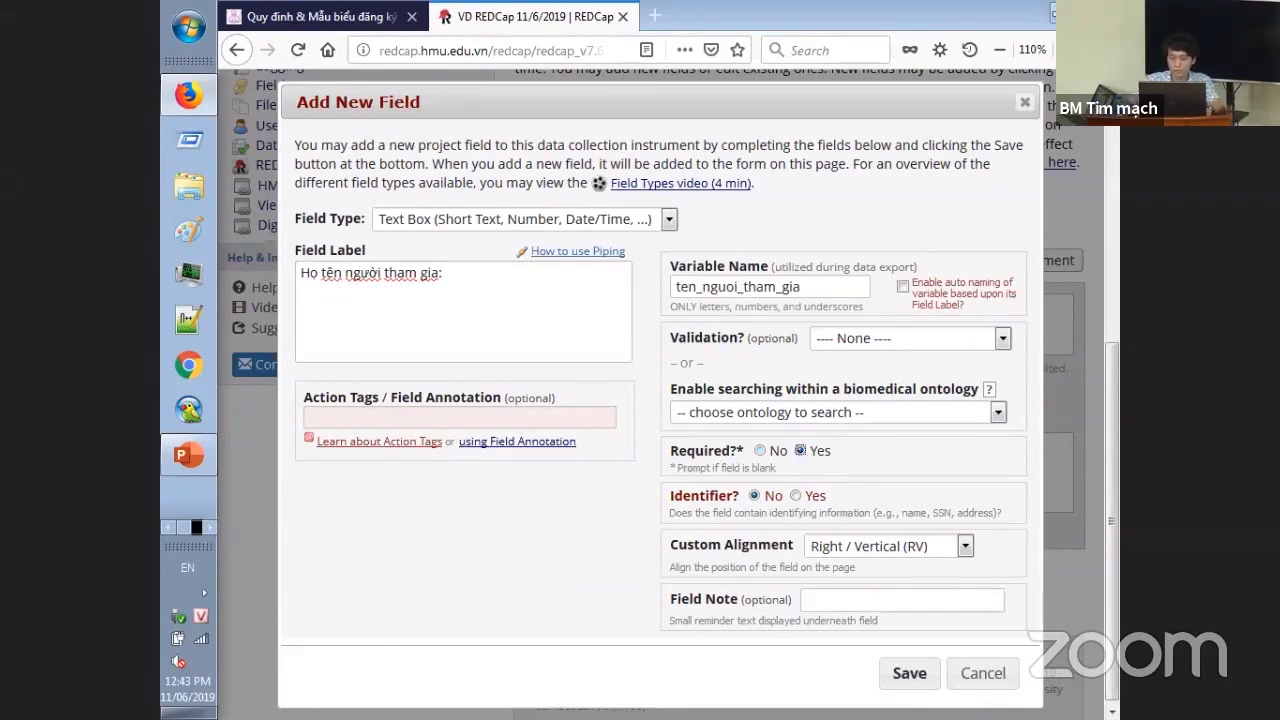
pyautogui.click(905, 673)
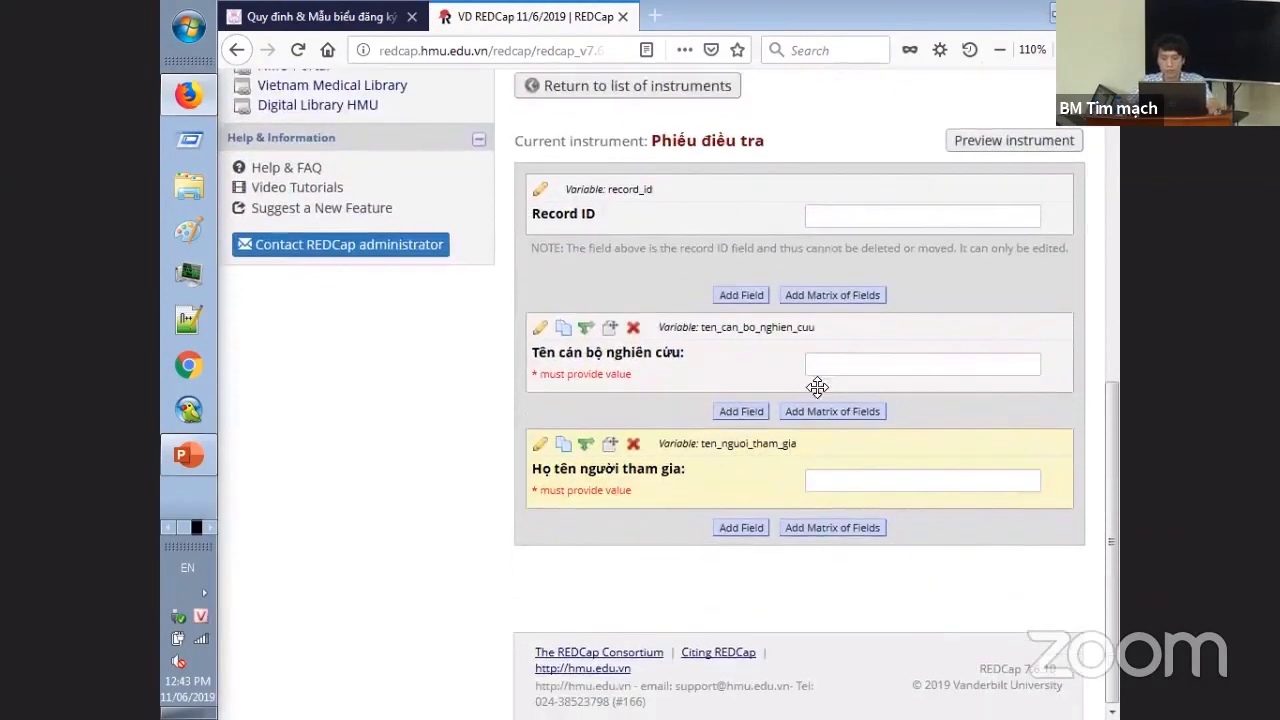
pyautogui.hotkey('alt', 'Tab')
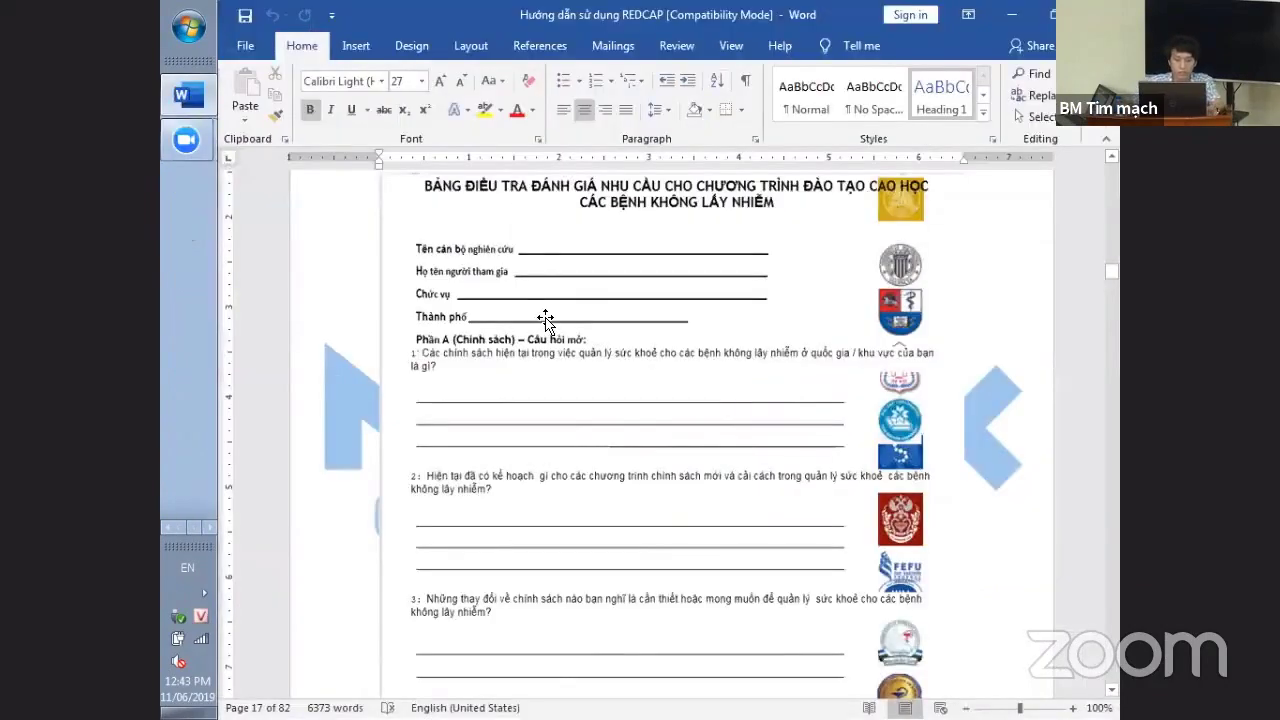
pyautogui.scroll(-1, 545, 318)
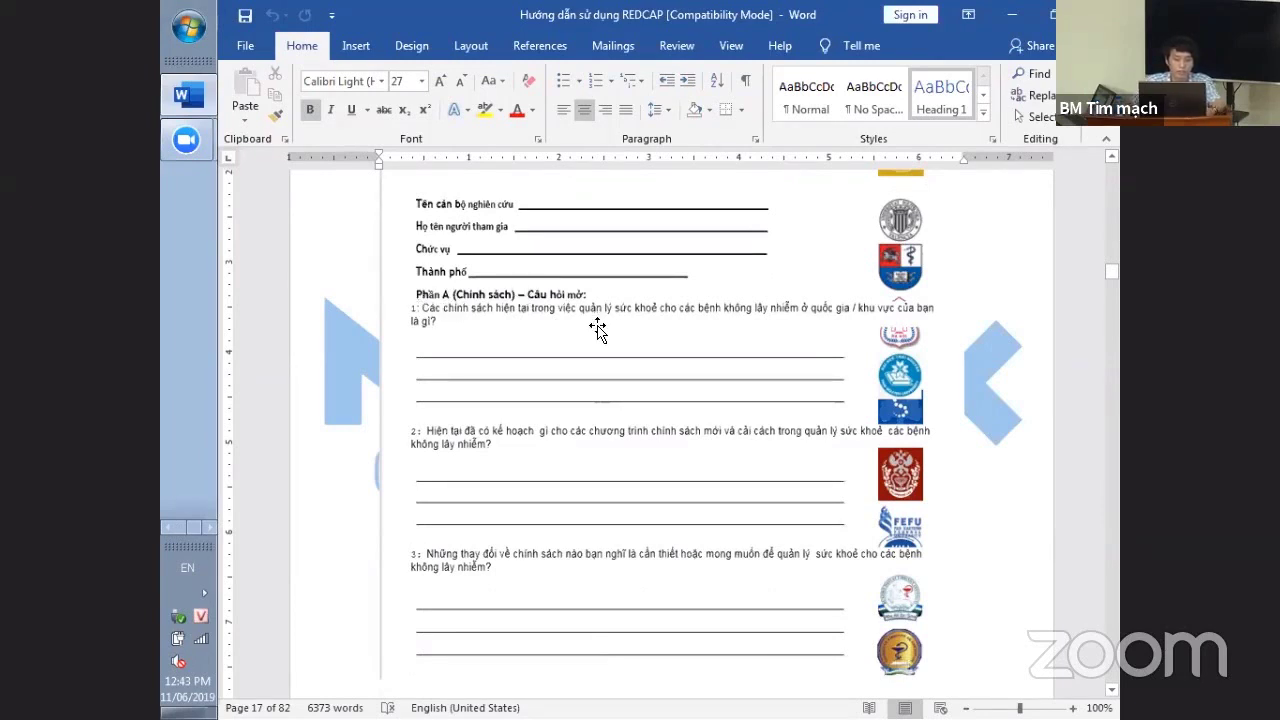
pyautogui.hotkey('alt', 'Tab')
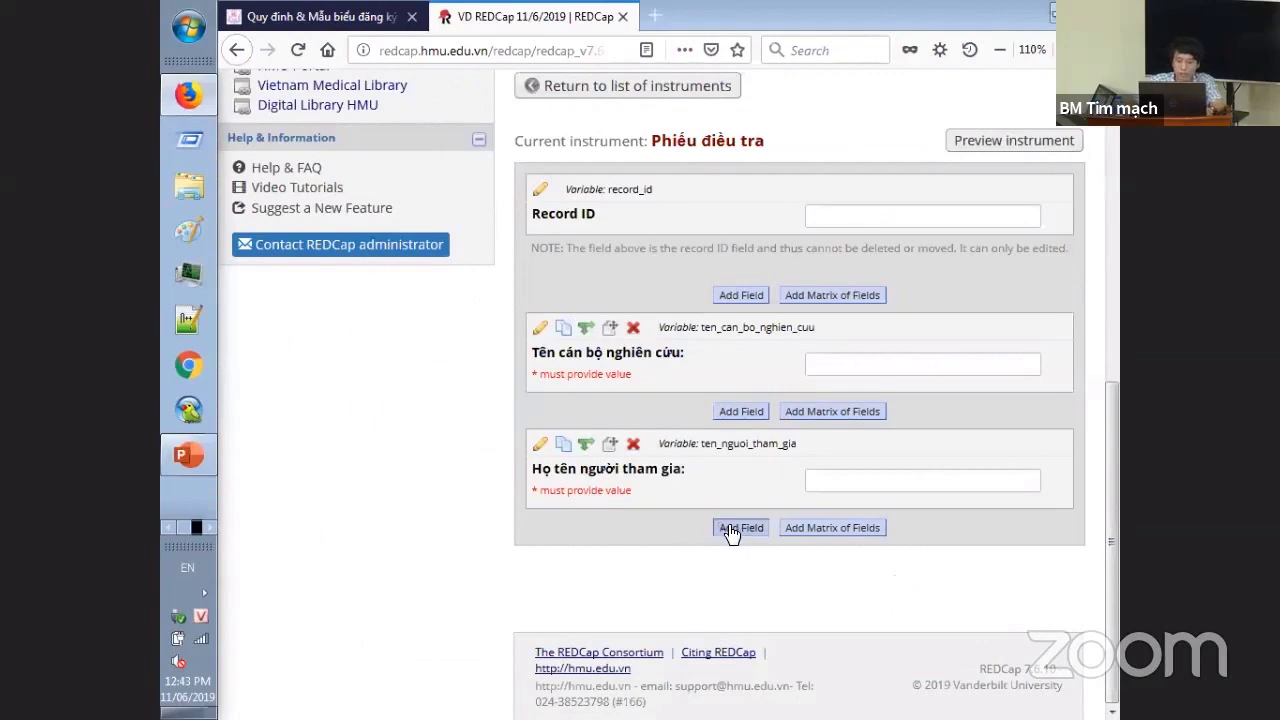
# - Add a new Notes Box (Paragraph Text) field, checking question 1 in the Word guide
pyautogui.click(741, 527)
pyautogui.click(515, 219)
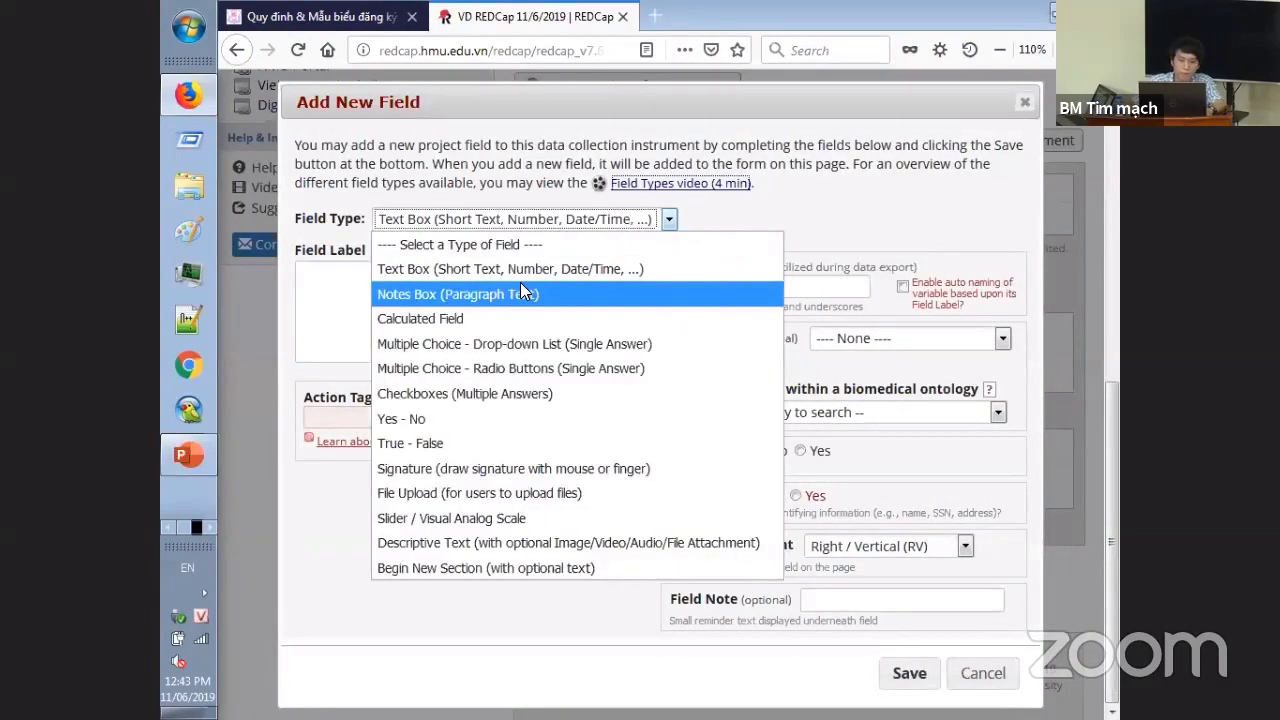
pyautogui.click(522, 292)
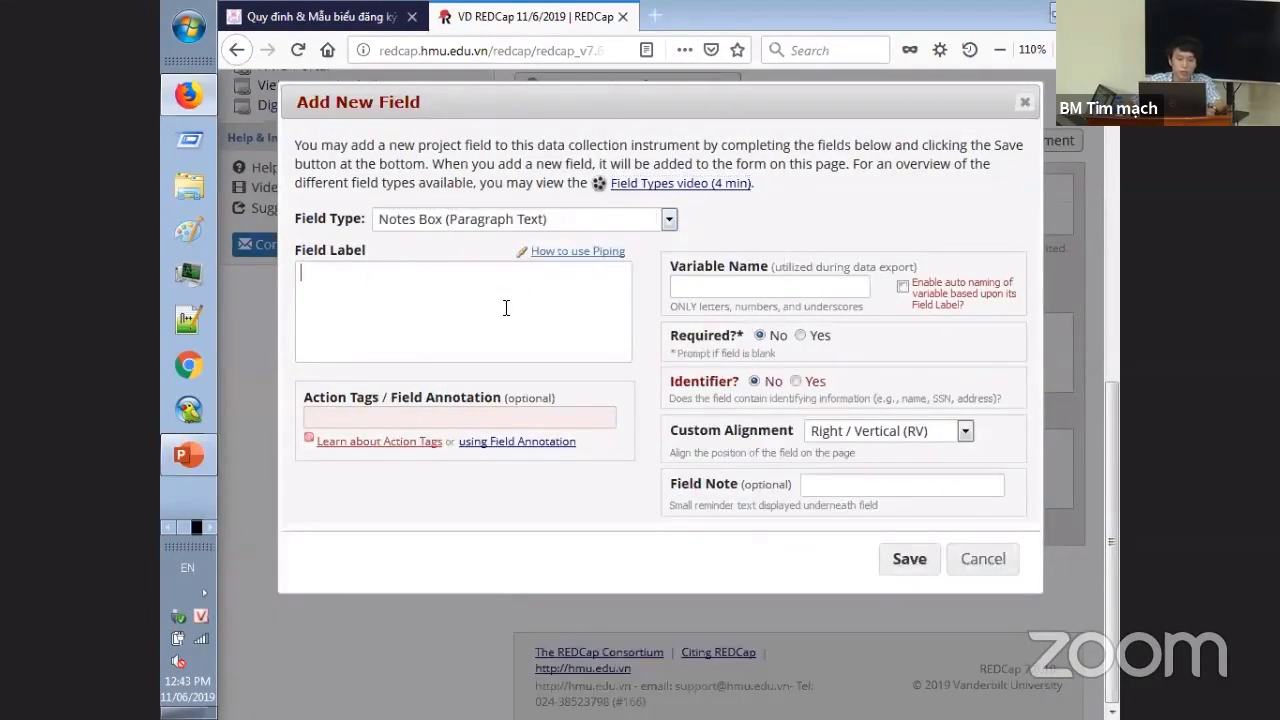
pyautogui.hotkey('alt', 'Tab')
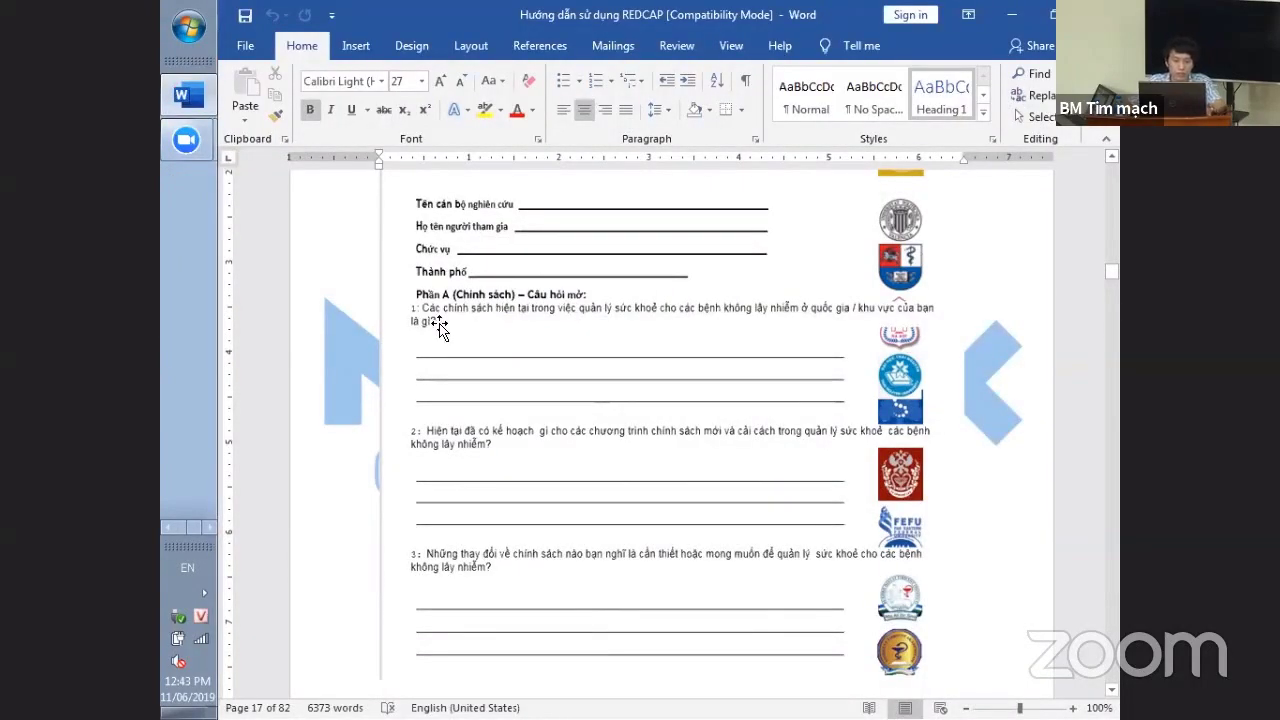
pyautogui.hotkey('alt', 'Tab')
# - Label it '1. Các chính sách hiện tại.....' with variable cau_1, save, and try its box
pyautogui.write('1. ')
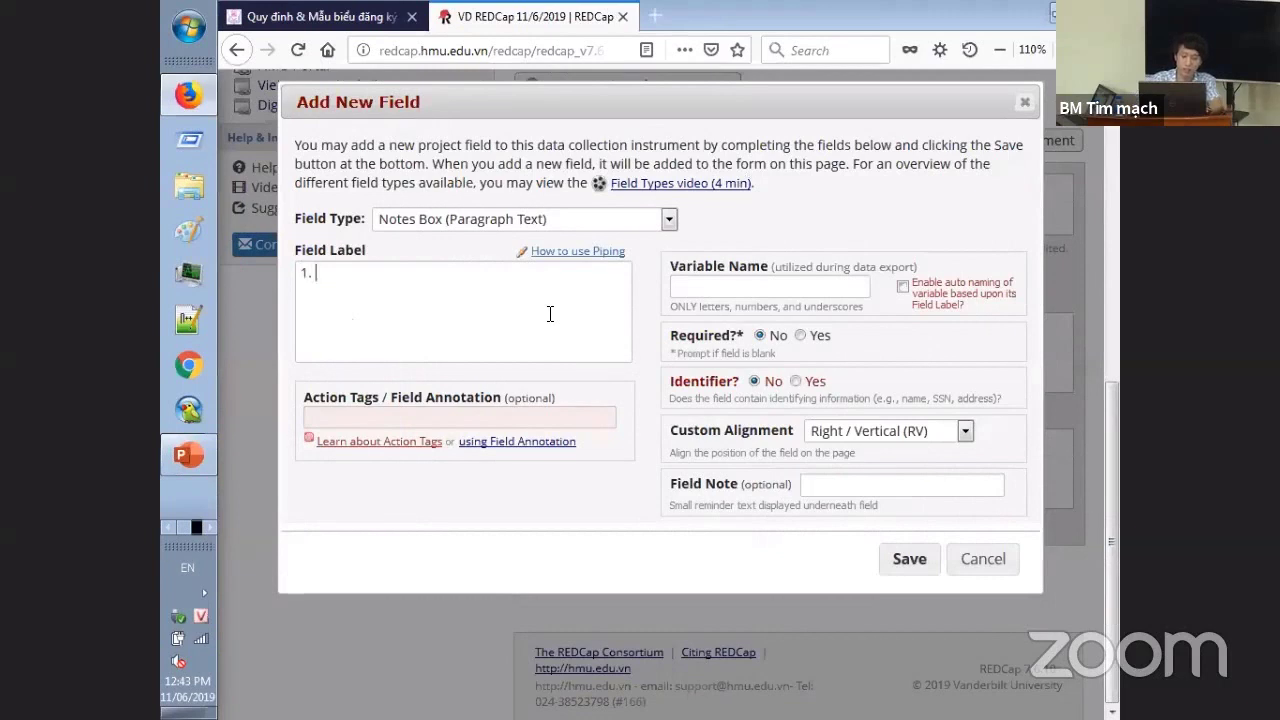
pyautogui.write('Các chính sach hiện tại.....')
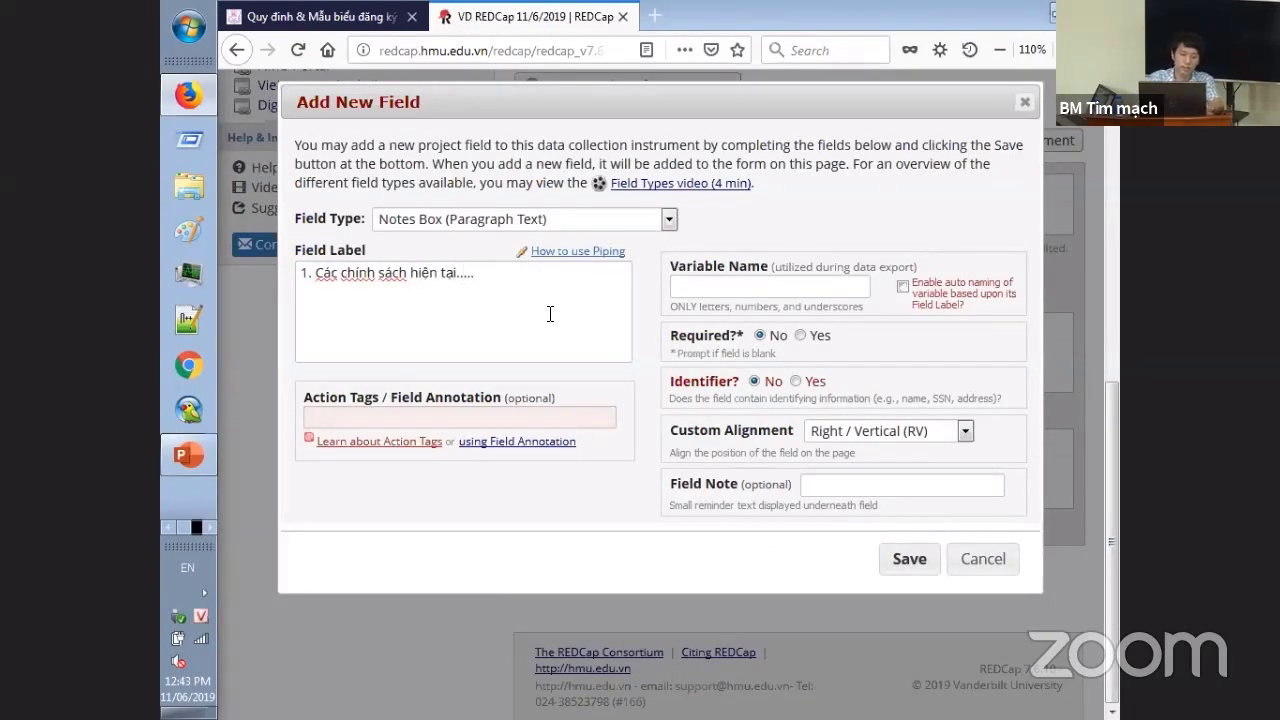
pyautogui.write('cau_1')
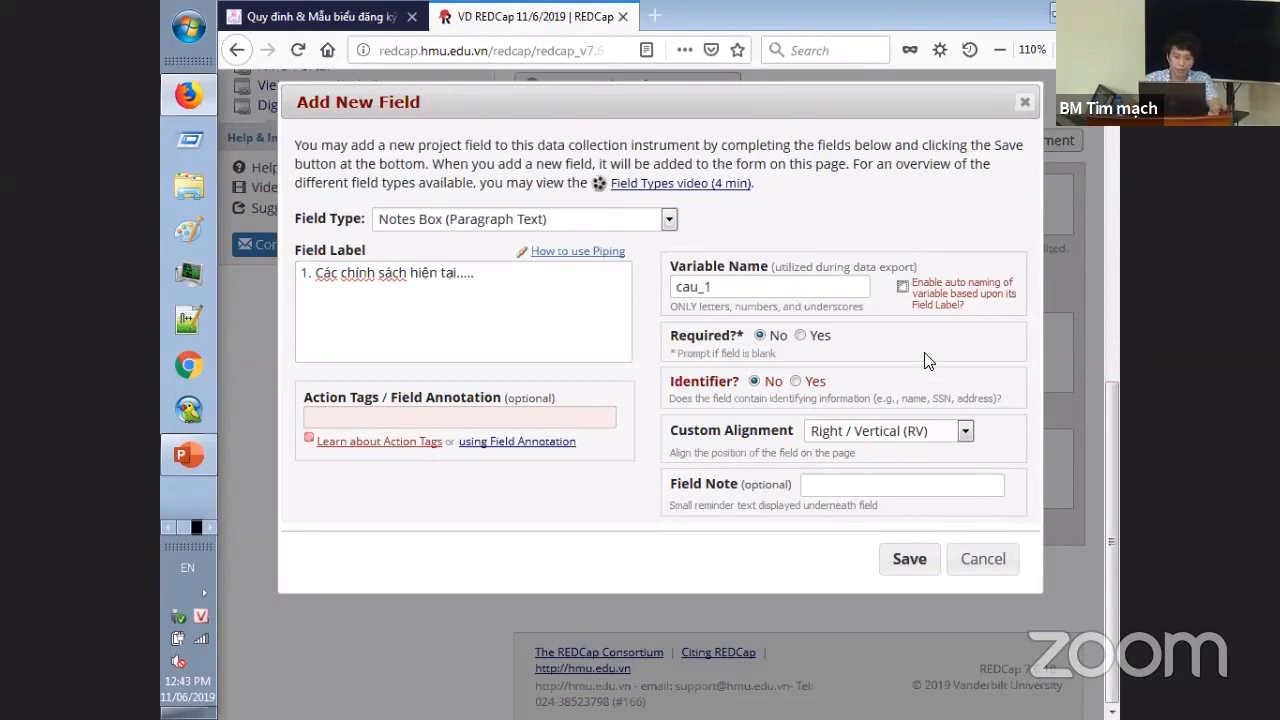
pyautogui.click(912, 562)
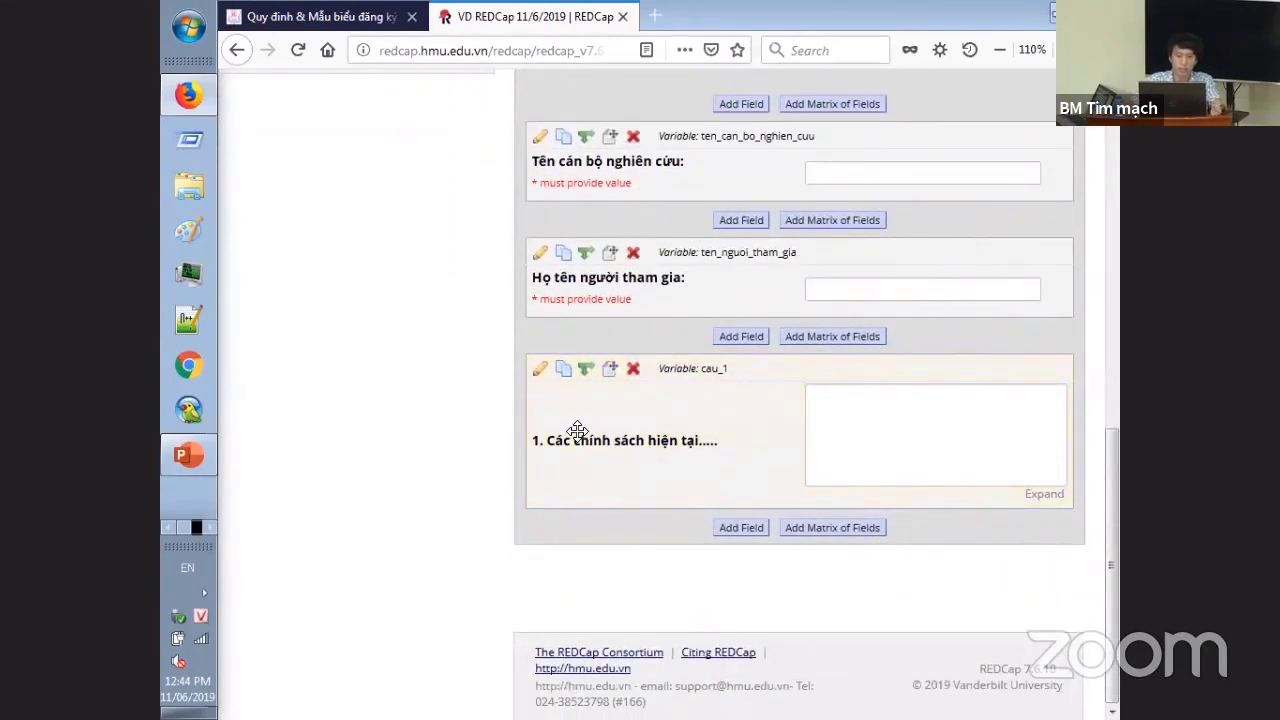
pyautogui.click(834, 400)
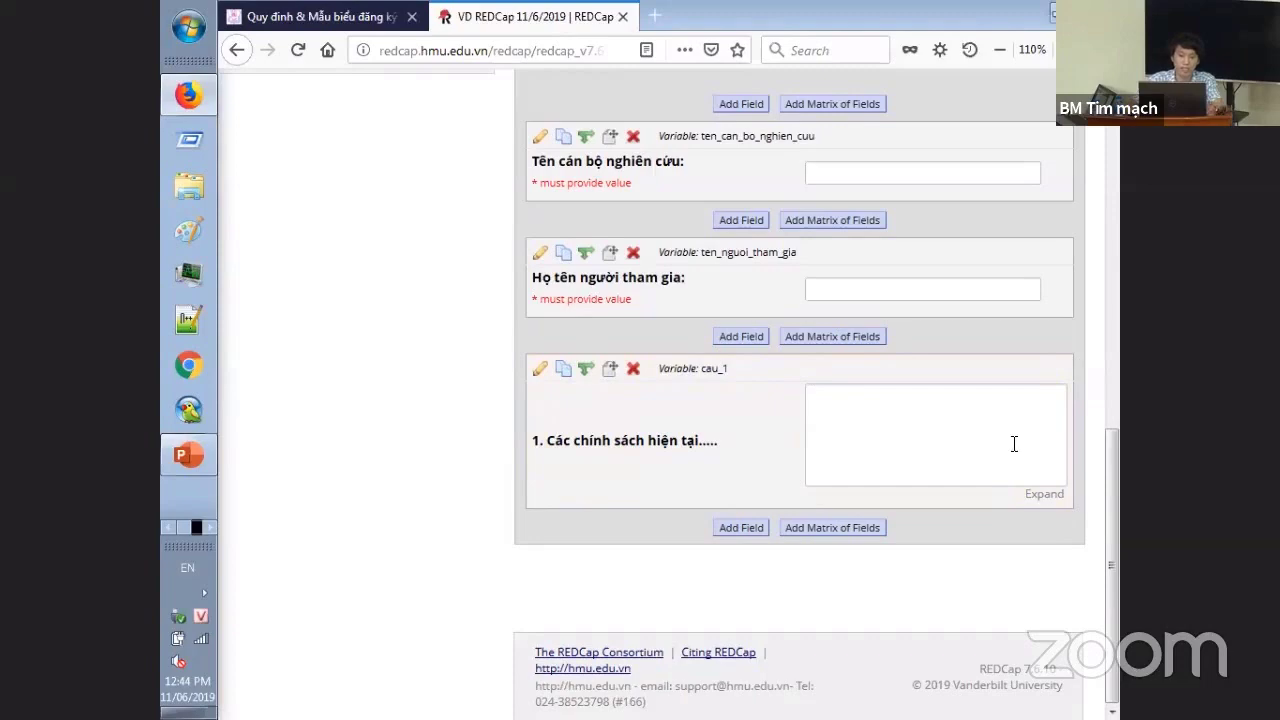
pyautogui.hotkey('alt', 'Tab')
# - Scroll the Word guide to the Phần B rating table, then return to REDCap
pyautogui.scroll(-10, 700, 286)
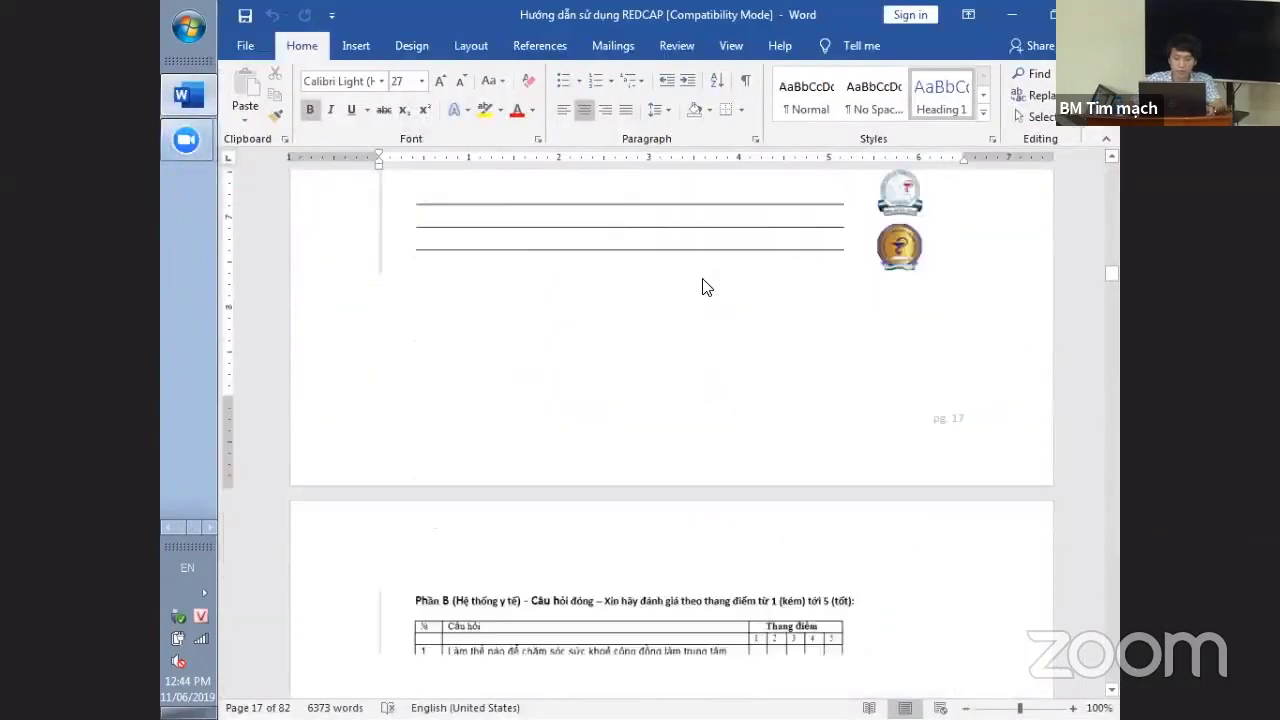
pyautogui.scroll(-5, 704, 284)
pyautogui.scroll(12, 700, 288)
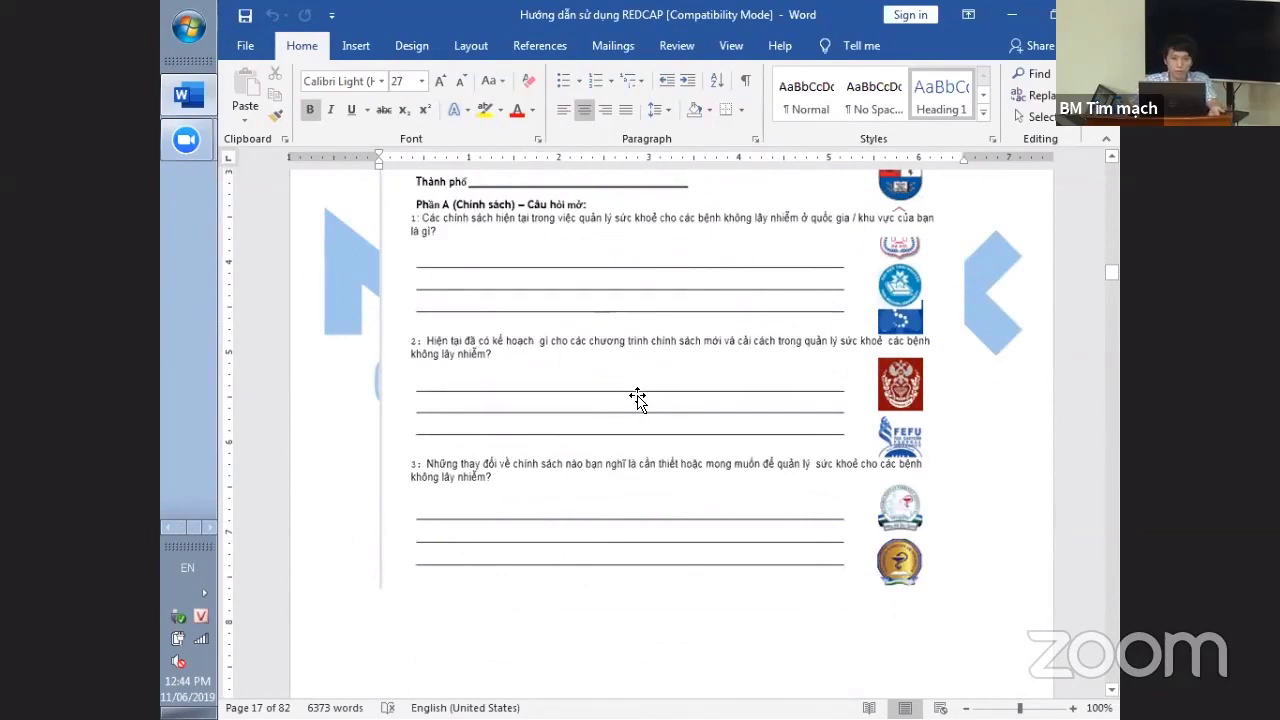
pyautogui.scroll(-10, 637, 398)
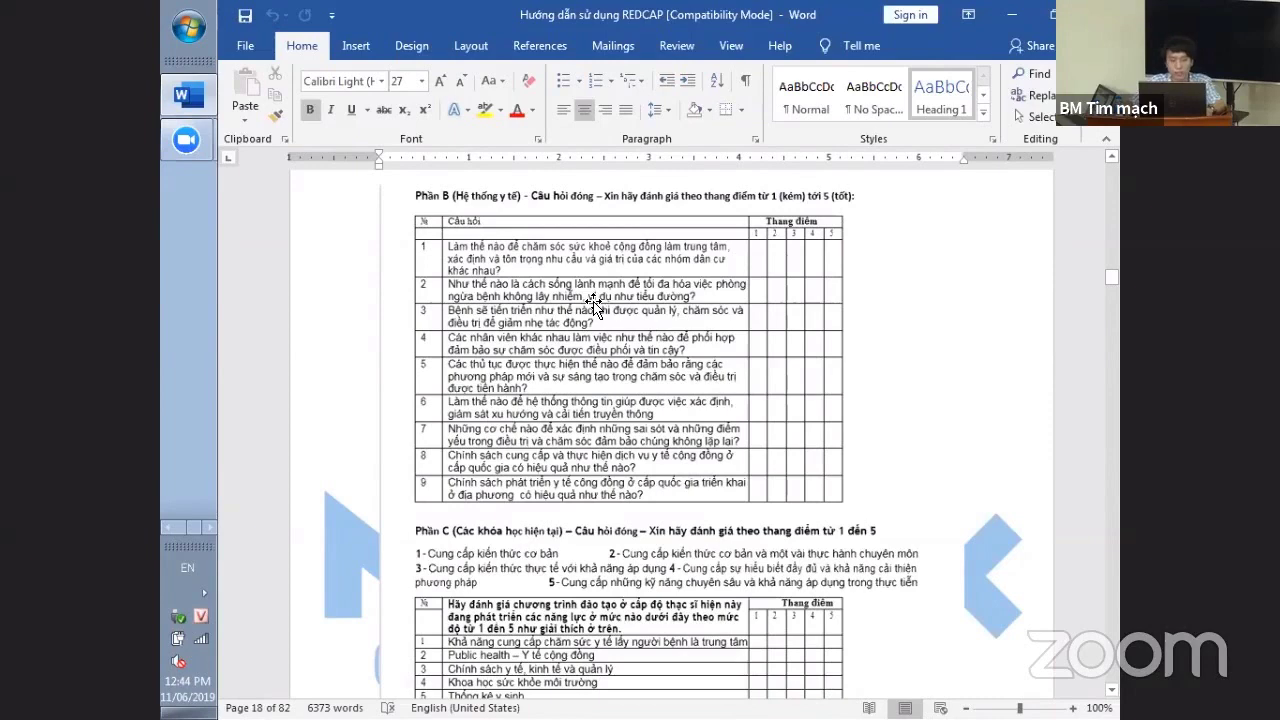
pyautogui.hotkey('alt', 'Tab')
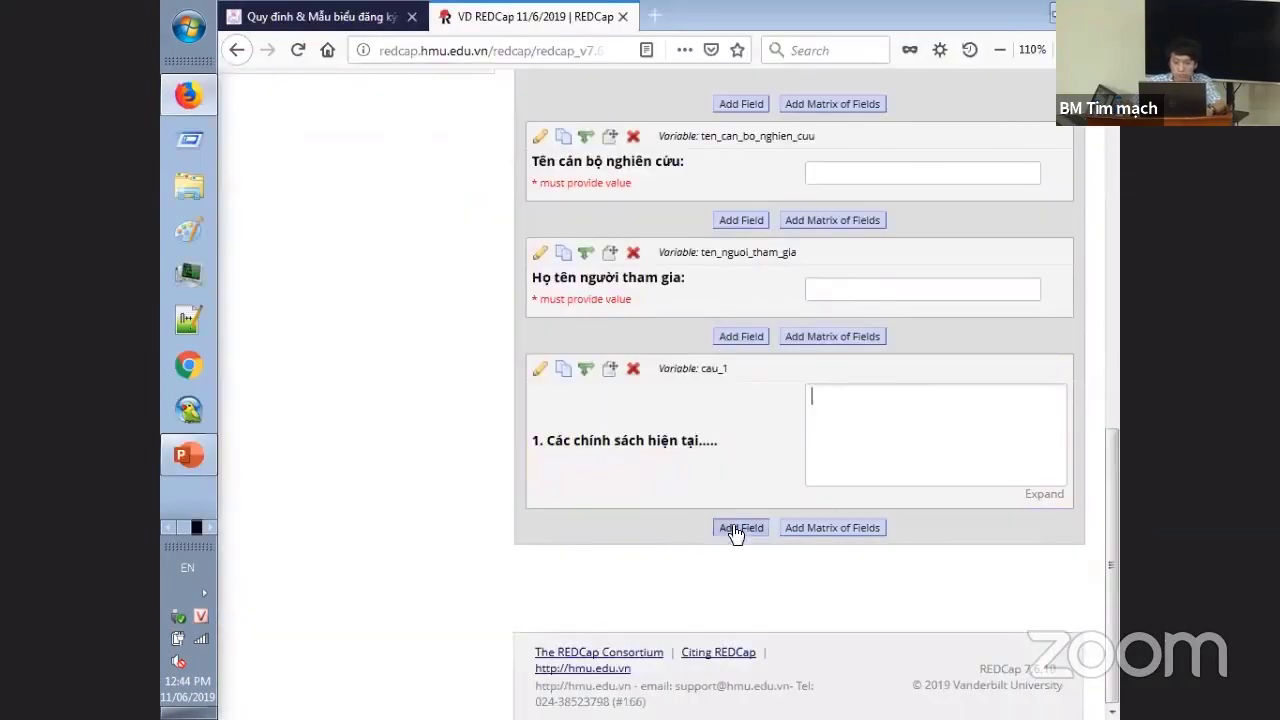
# - Start a matrix of fields with header 'Phần B: chon đánh gia theo thang điểm'
pyautogui.click(811, 530)
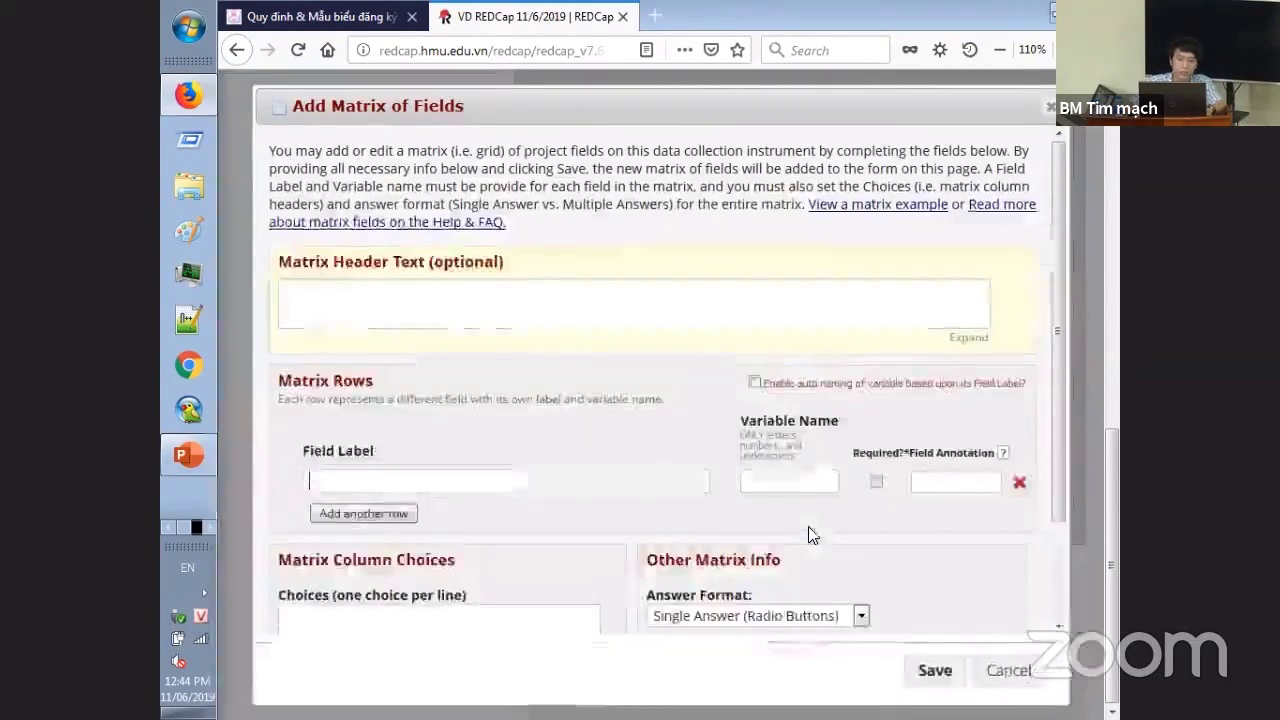
pyautogui.click(424, 306)
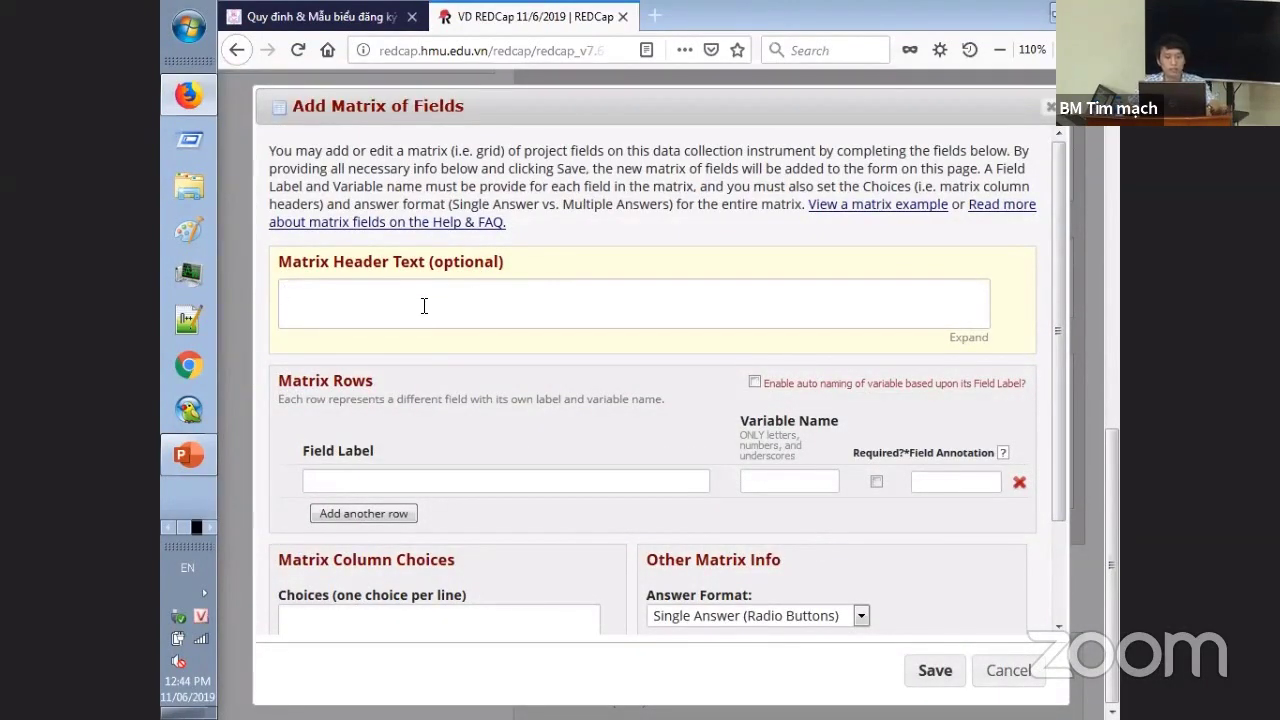
pyautogui.hotkey('alt', 'Tab')
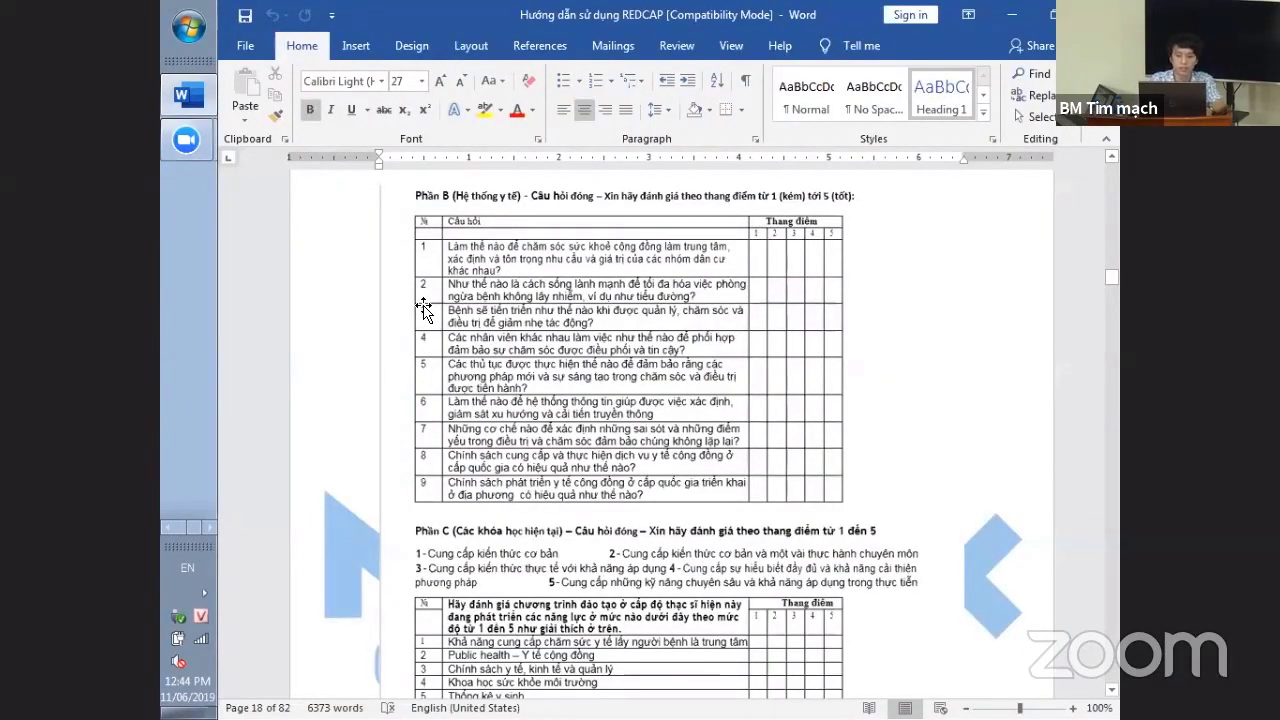
pyautogui.hotkey('alt', 'Tab')
pyautogui.write('Phần B:')
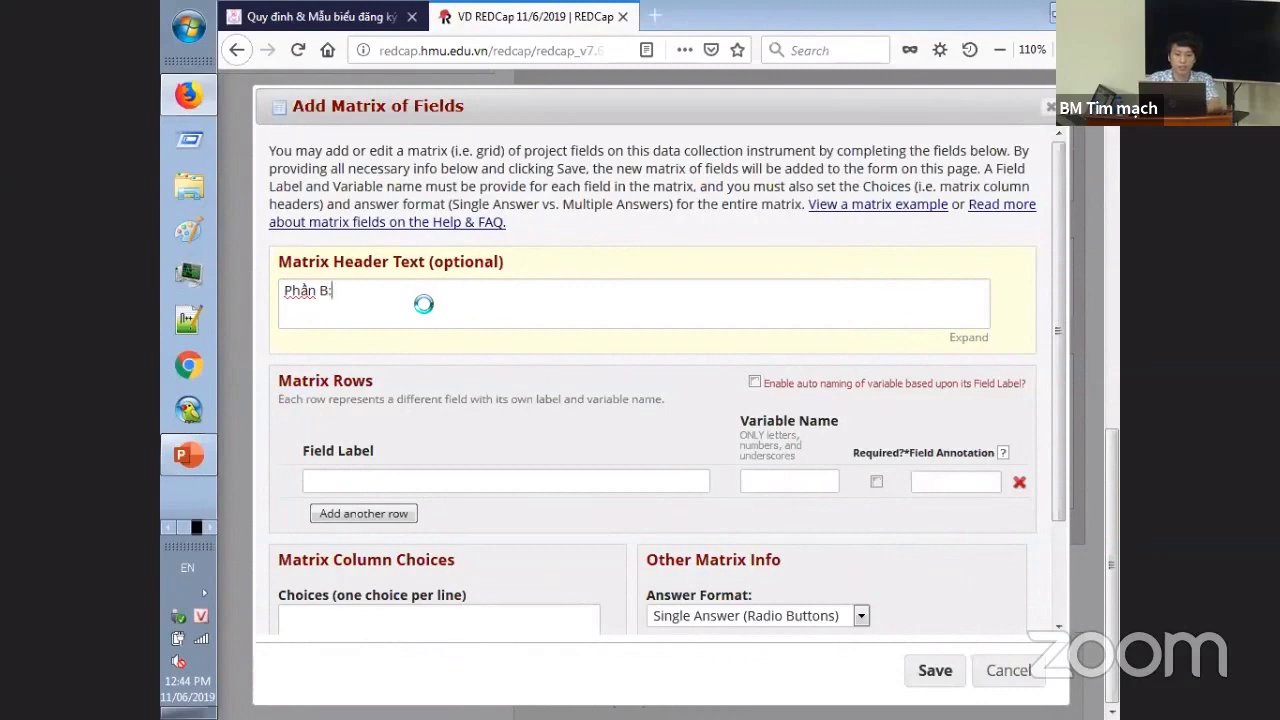
pyautogui.write(' chon')
pyautogui.hotkey('alt', 'Tab')
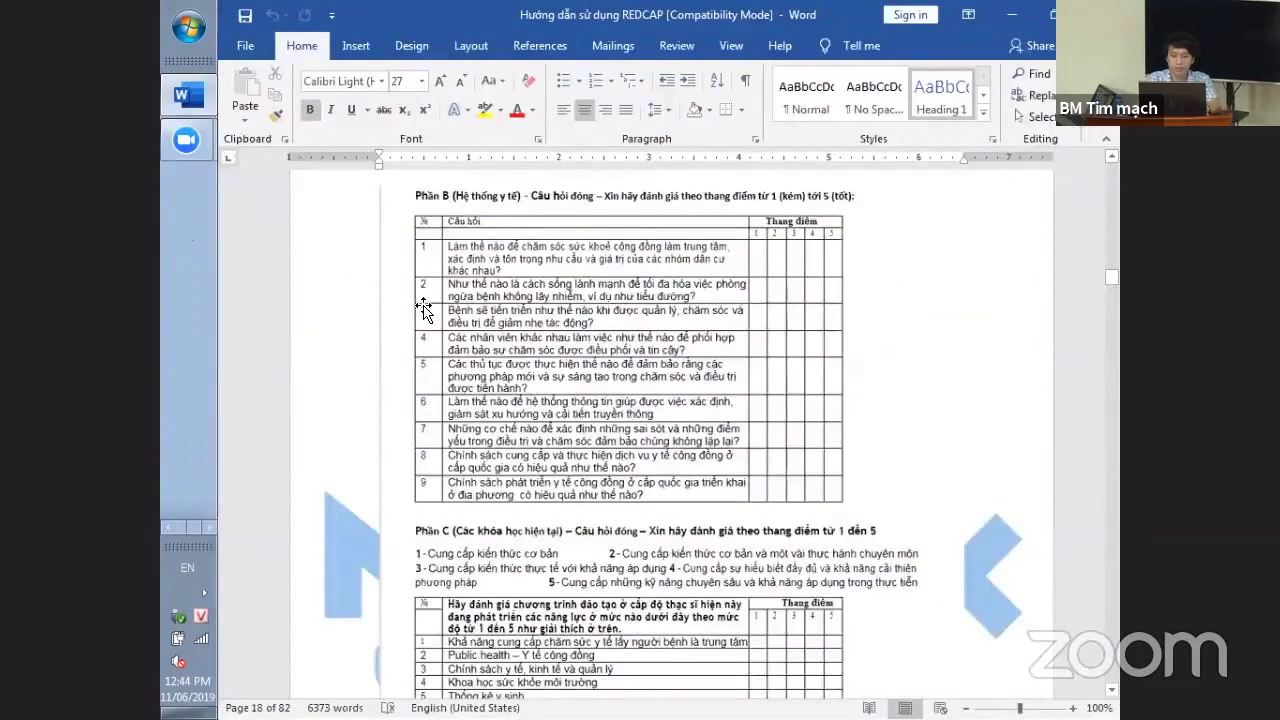
pyautogui.hotkey('alt', 'Tab')
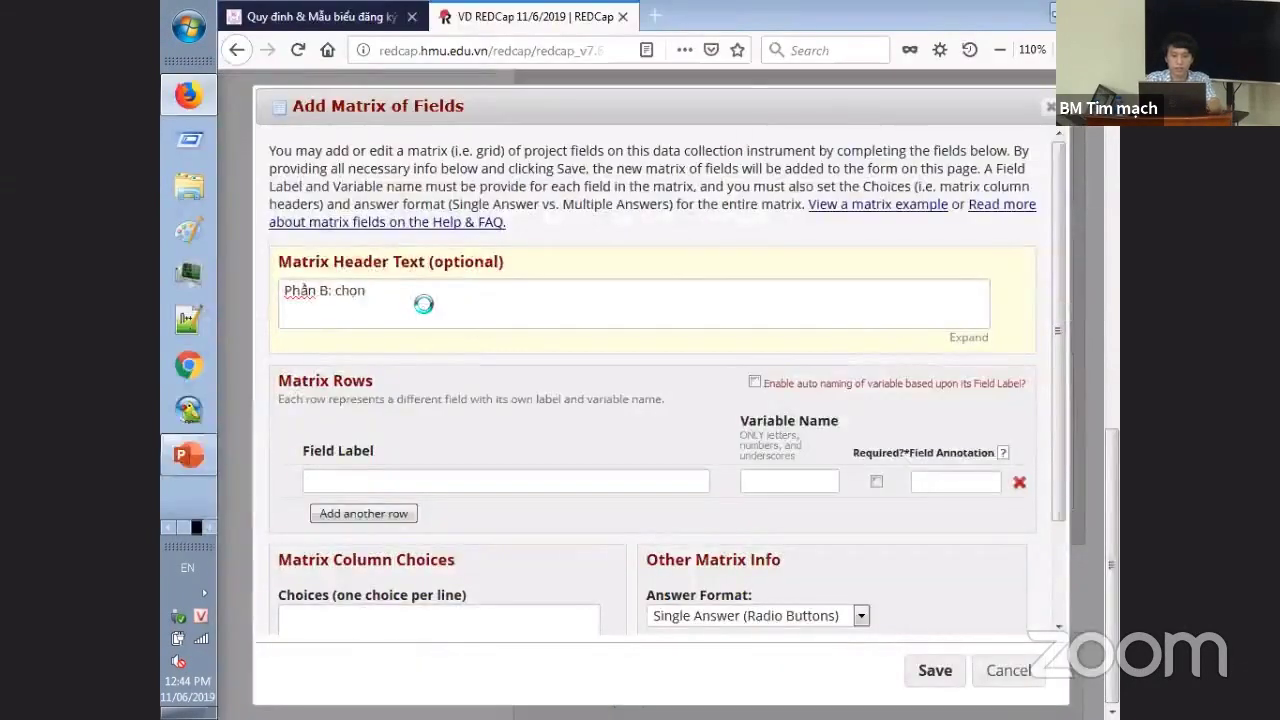
pyautogui.write('đánh gia theo thang điểm')
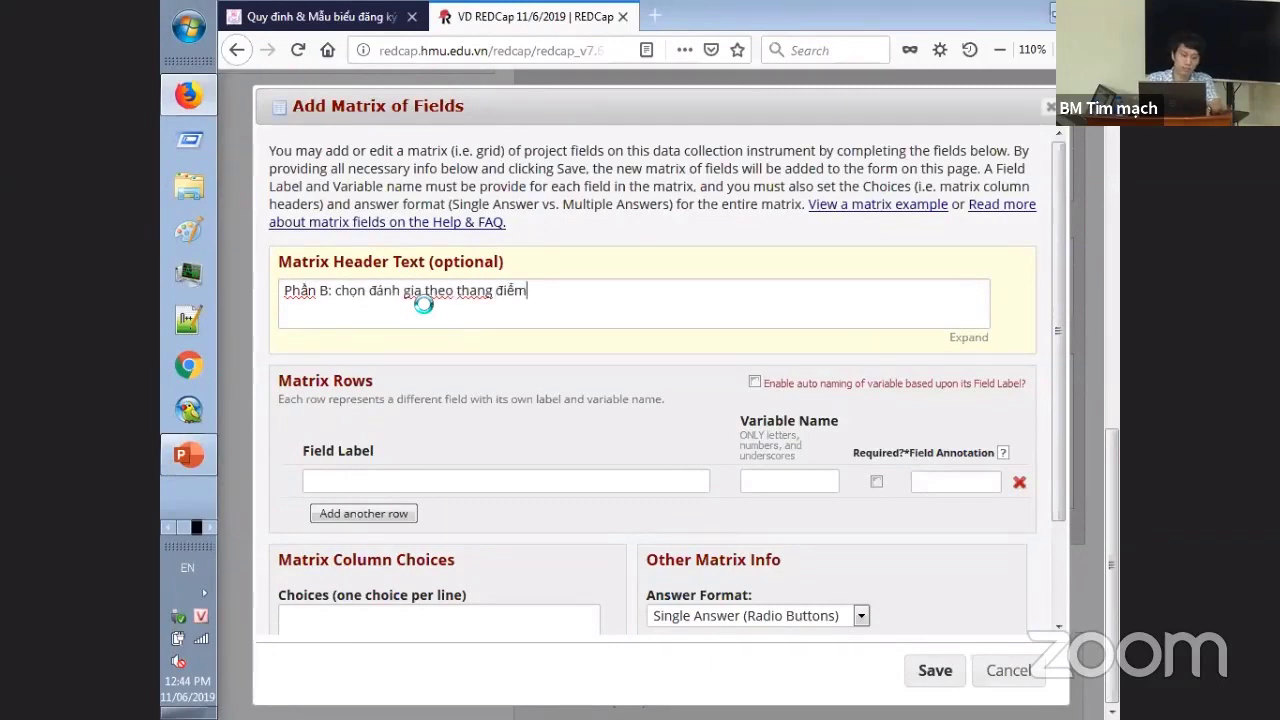
pyautogui.scroll(-2, 422, 310)
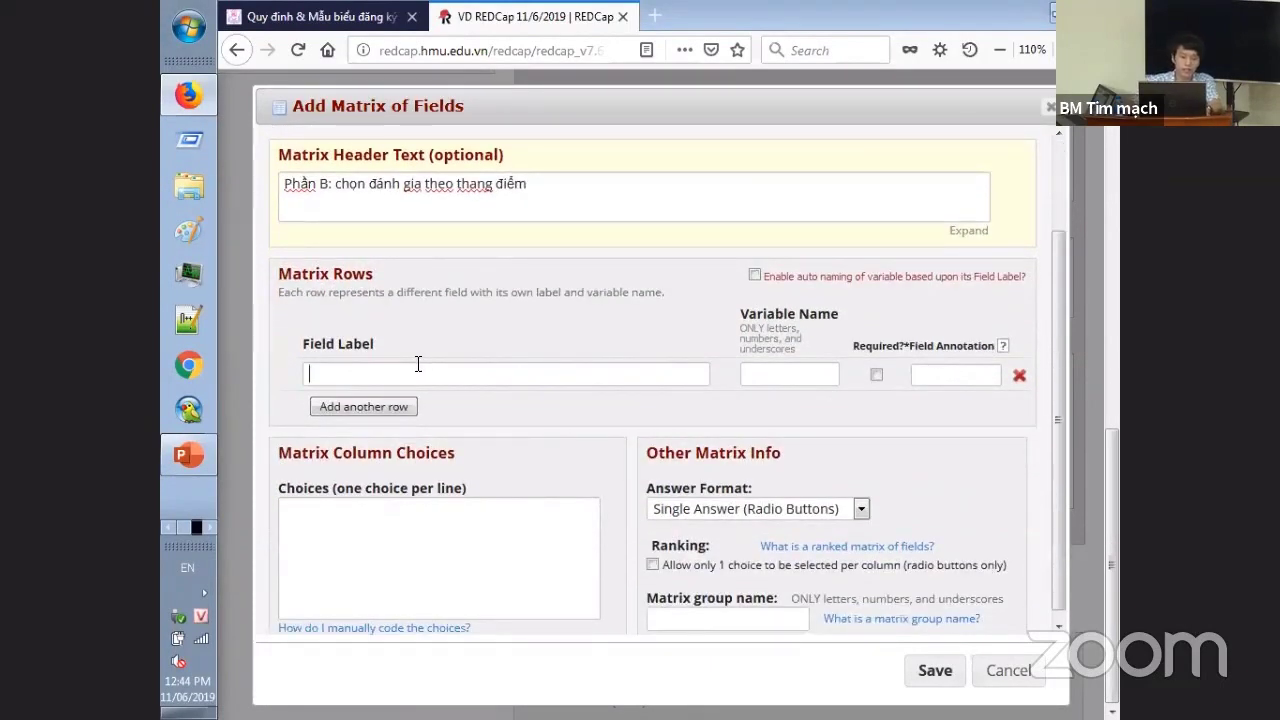
# - Add the first matrix row '1. Cau hoi 1' with variable cau_1b
pyautogui.hotkey('alt', 'Tab')
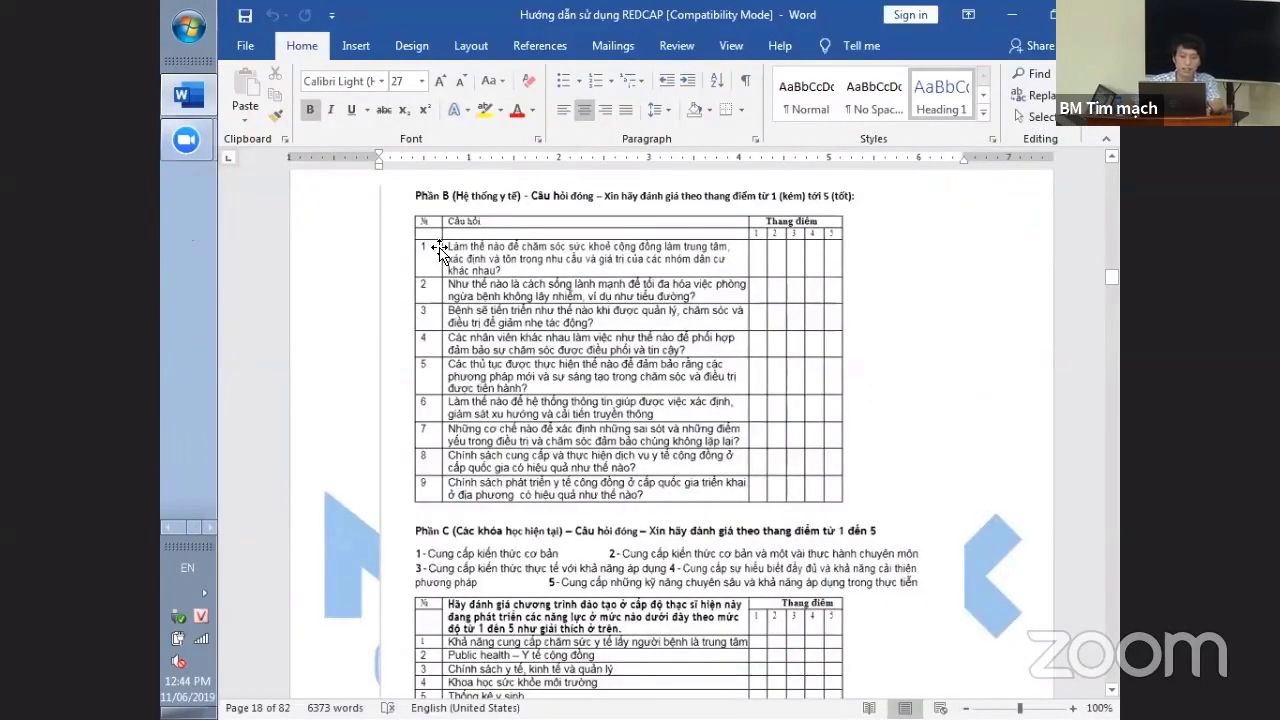
pyautogui.hotkey('alt', 'Tab')
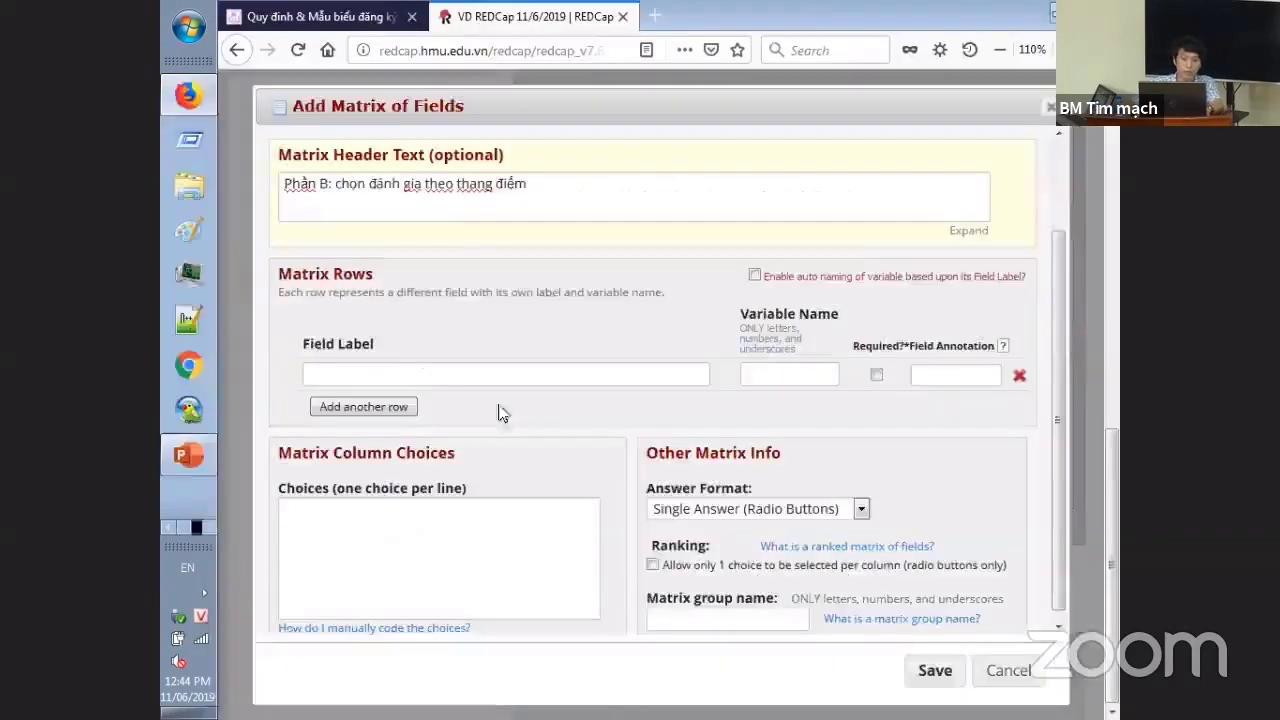
pyautogui.write('1.')
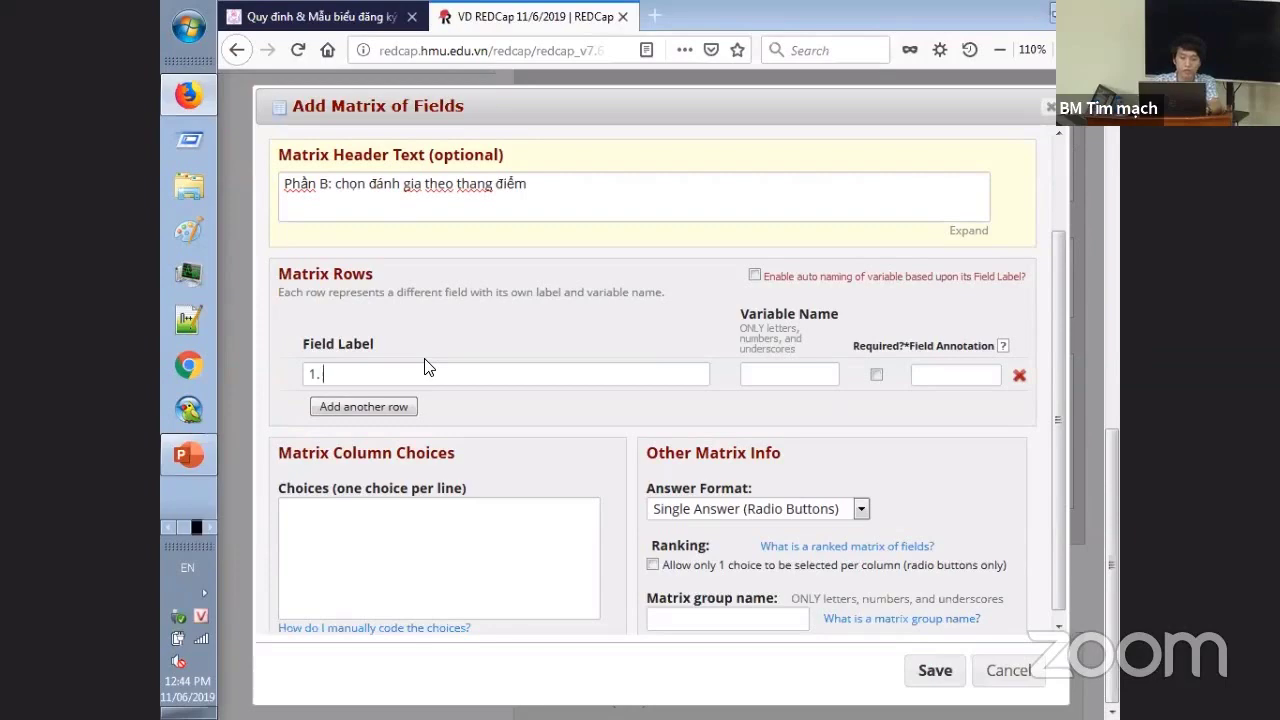
pyautogui.hotkey('alt', 'Tab')
pyautogui.hotkey('alt', 'Tab')
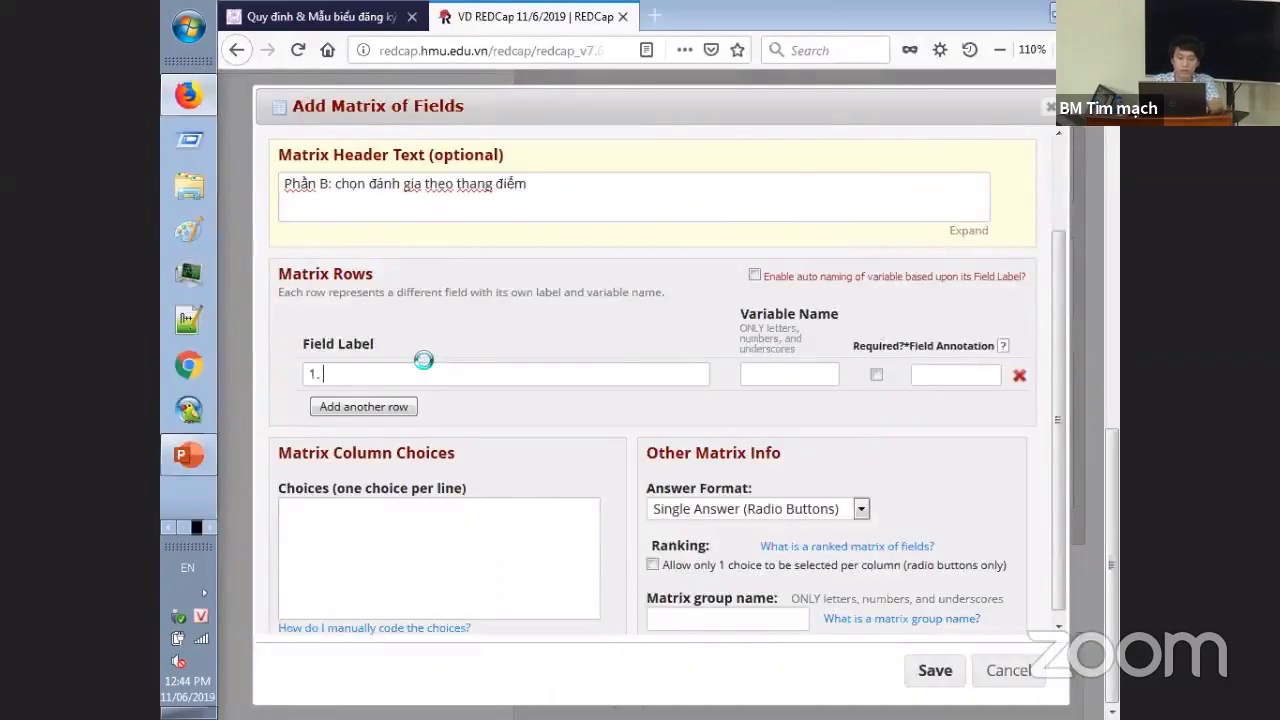
pyautogui.write('Cau hoi 1')
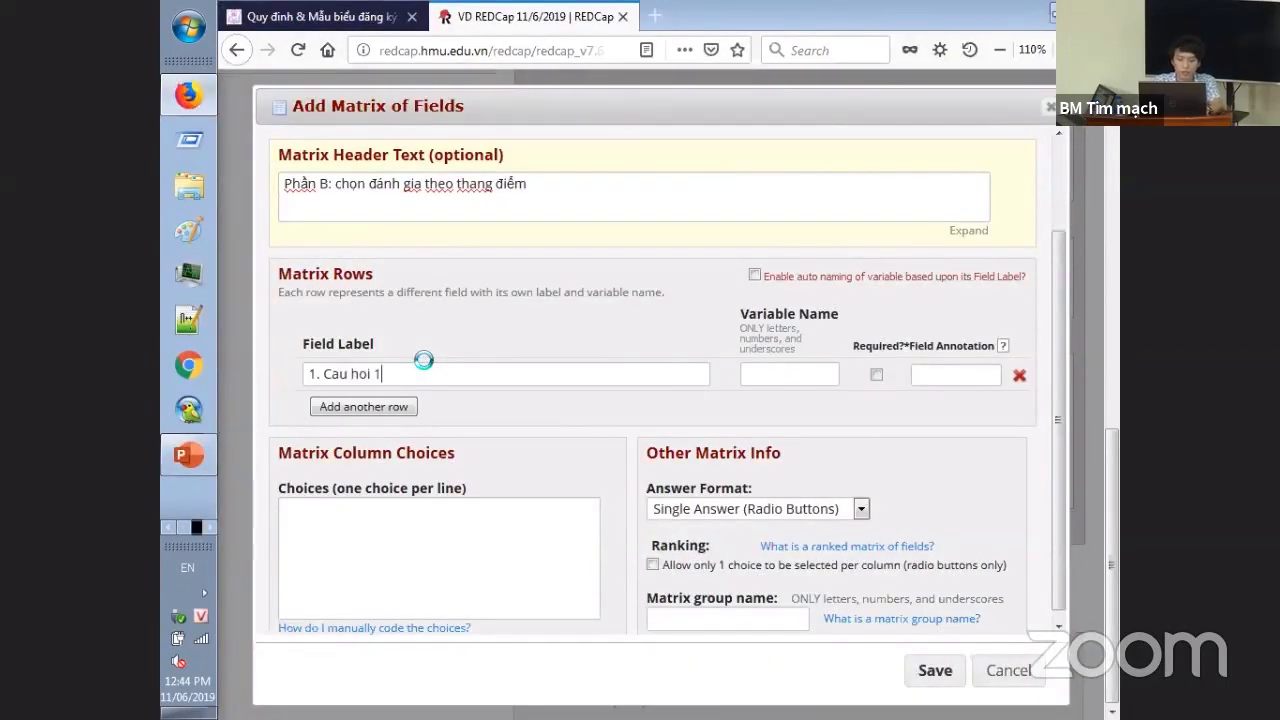
pyautogui.click(816, 377)
pyautogui.write('cau 1b')
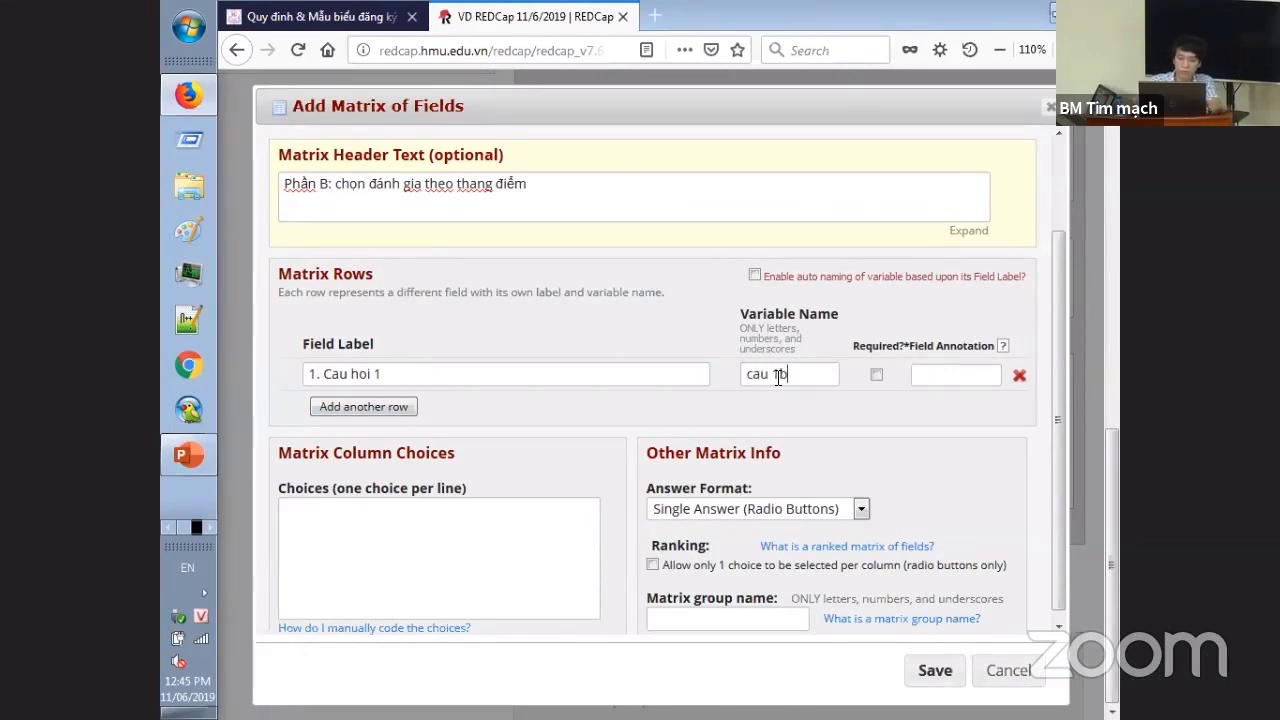
pyautogui.press('Tab')
# - Add rows '2. Cau hoi 2' (cau_2b) and '3. Cau hoi 3' (cau_3b)
pyautogui.click(350, 406)
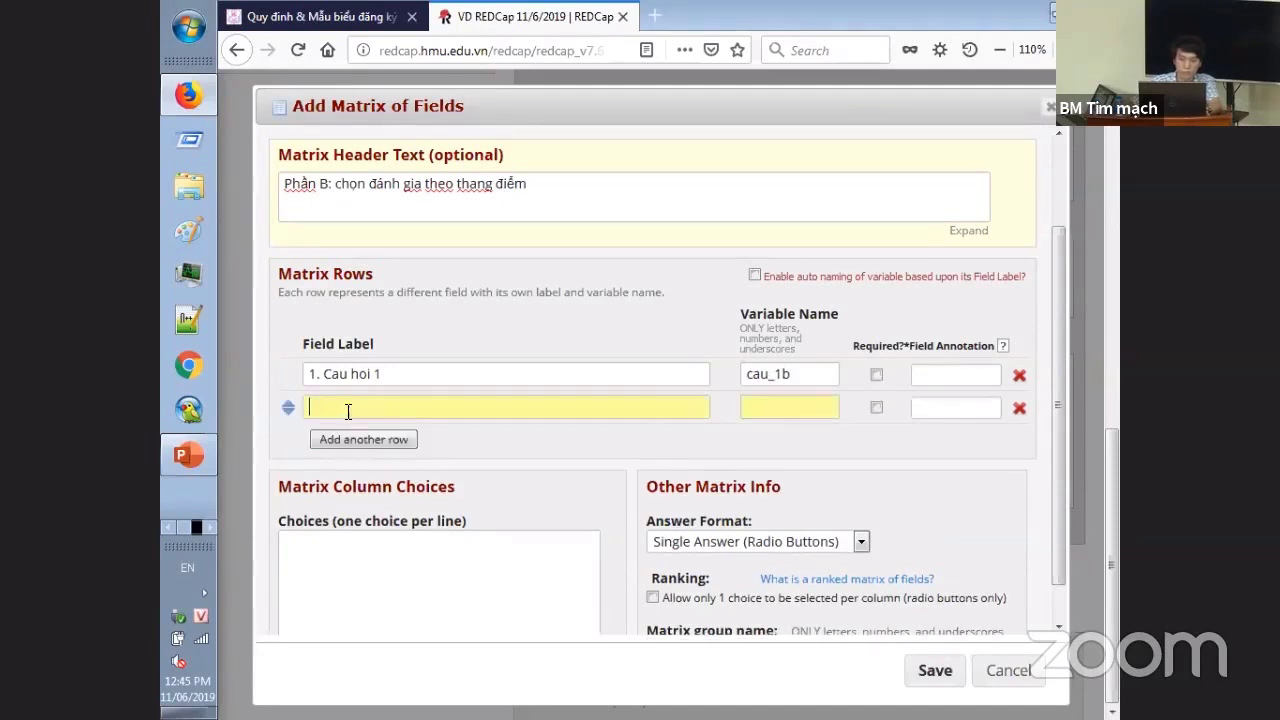
pyautogui.write('2. Cau')
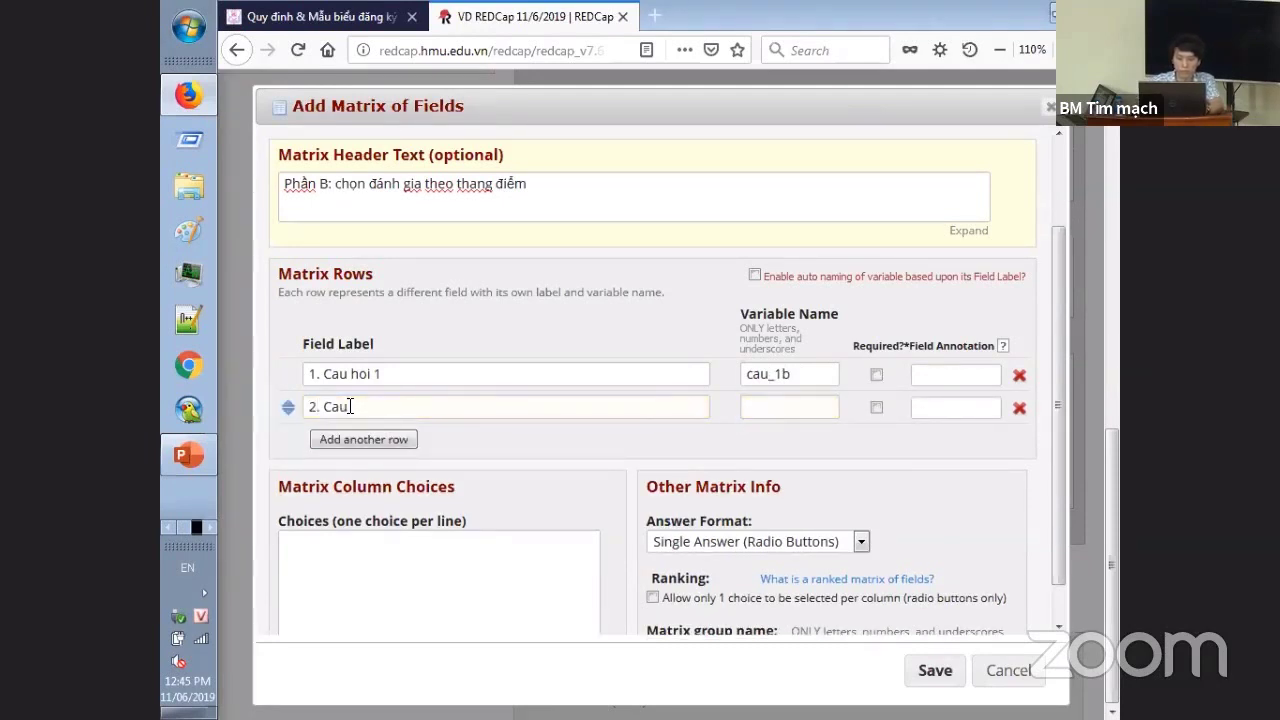
pyautogui.write(' hoi 2cau 2')
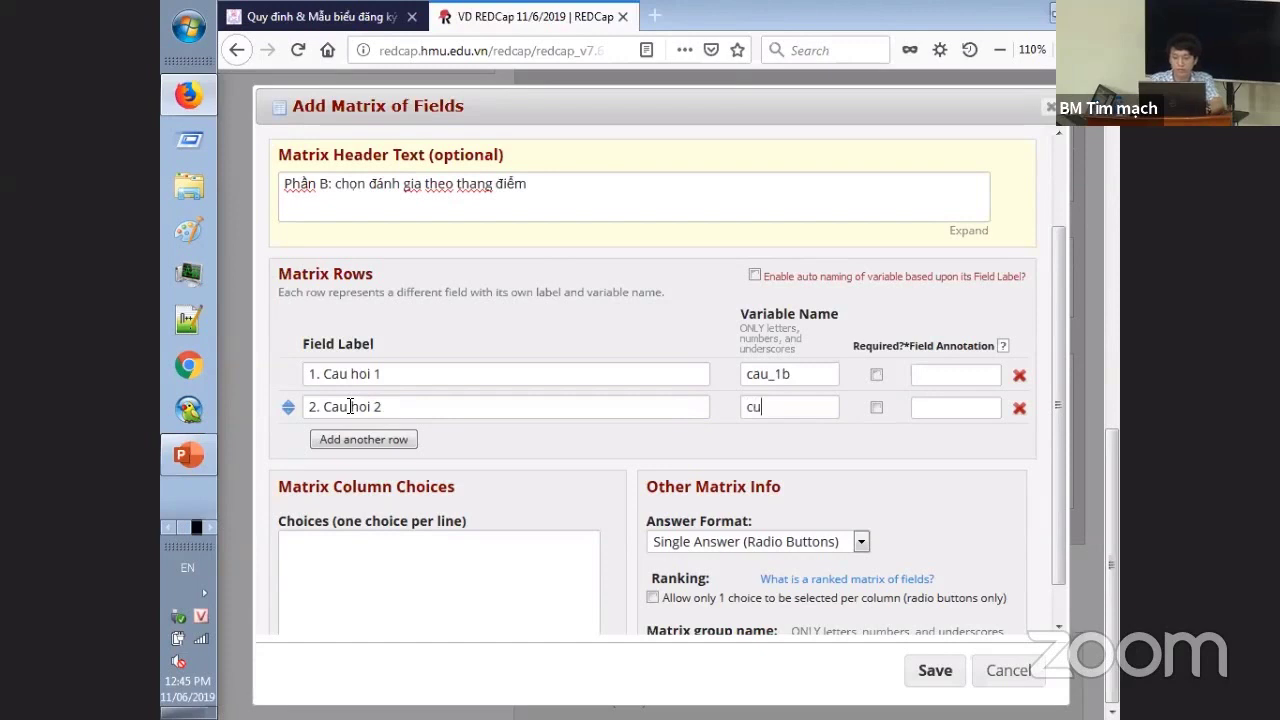
pyautogui.write('b')
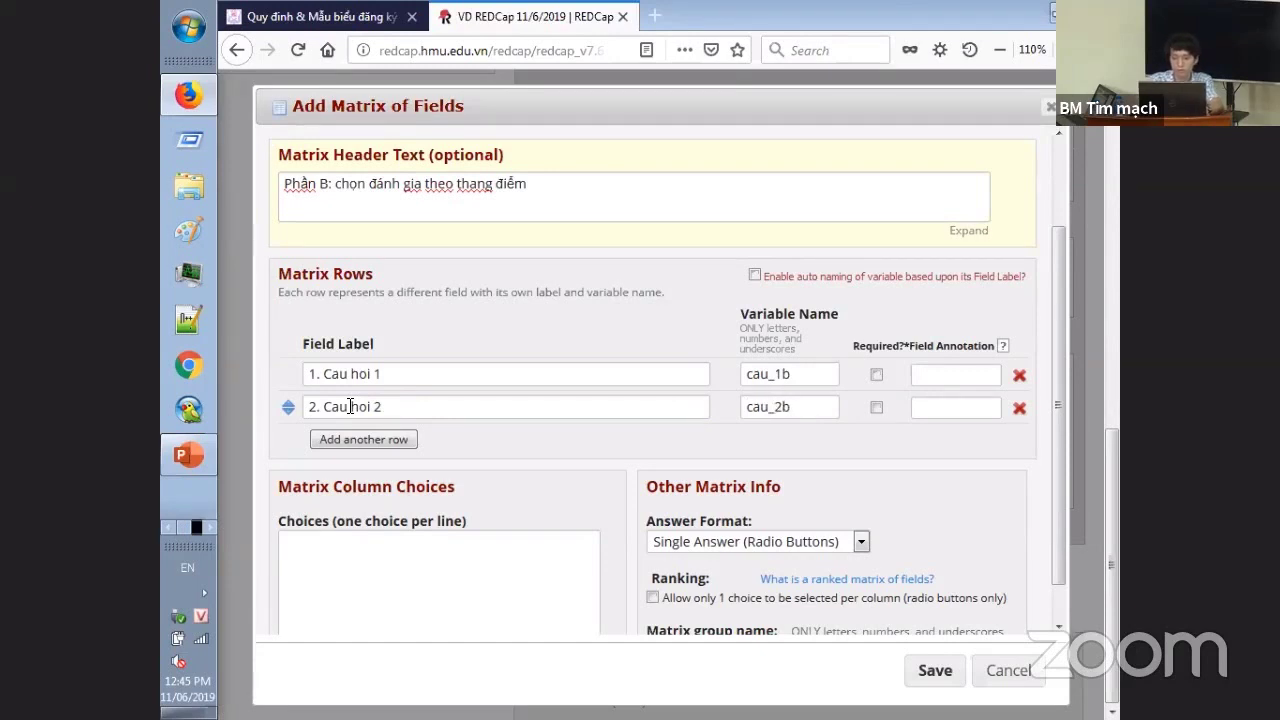
pyautogui.click(334, 440)
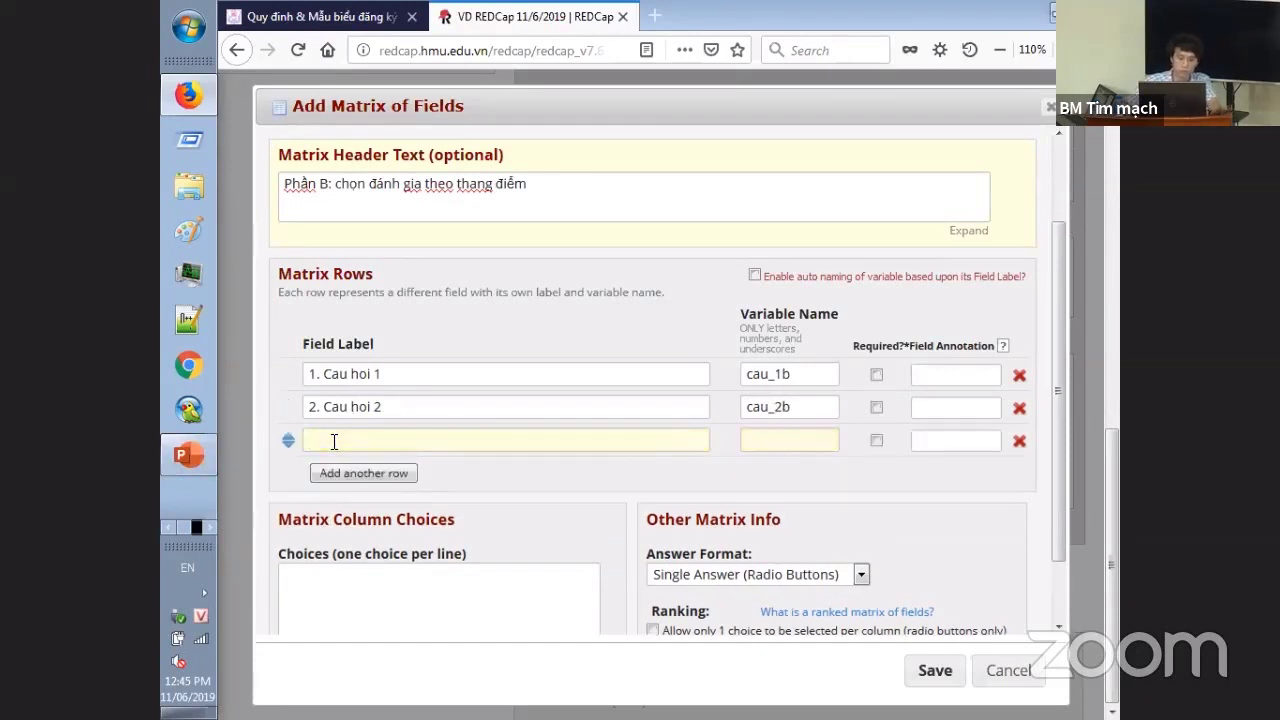
pyautogui.write('3. Cau hoi')
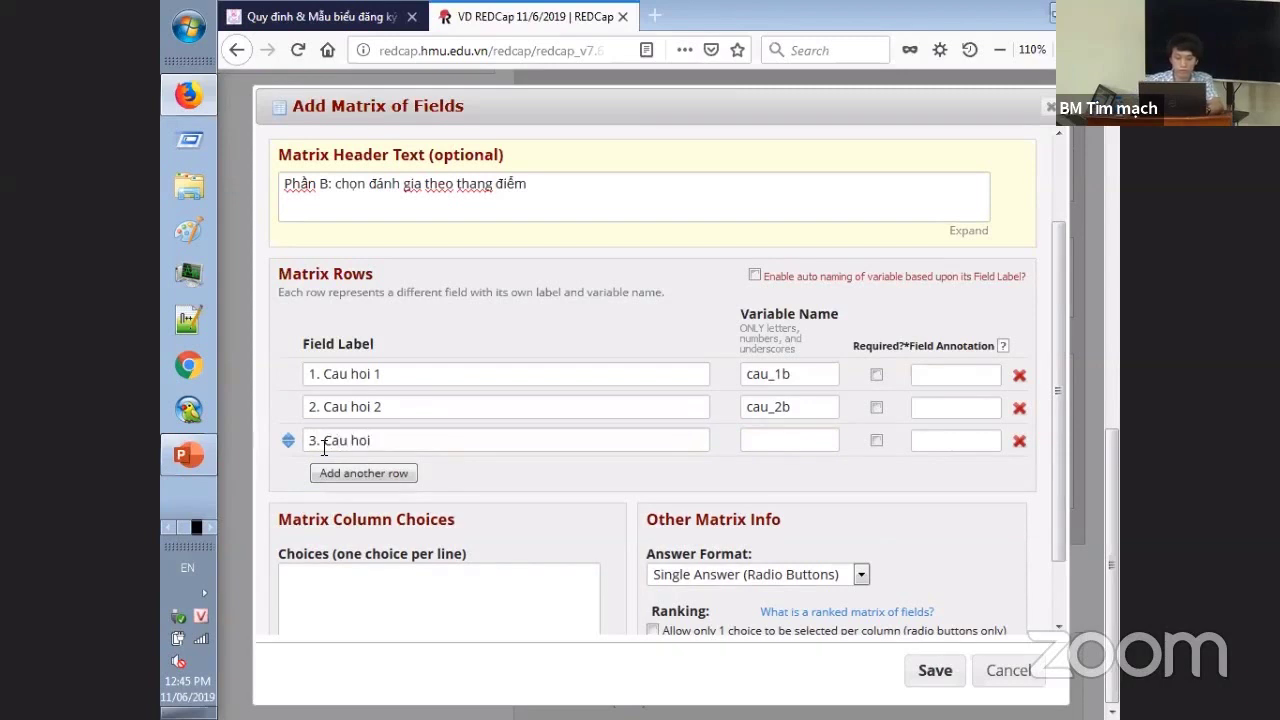
pyautogui.write(' 3cau_3b')
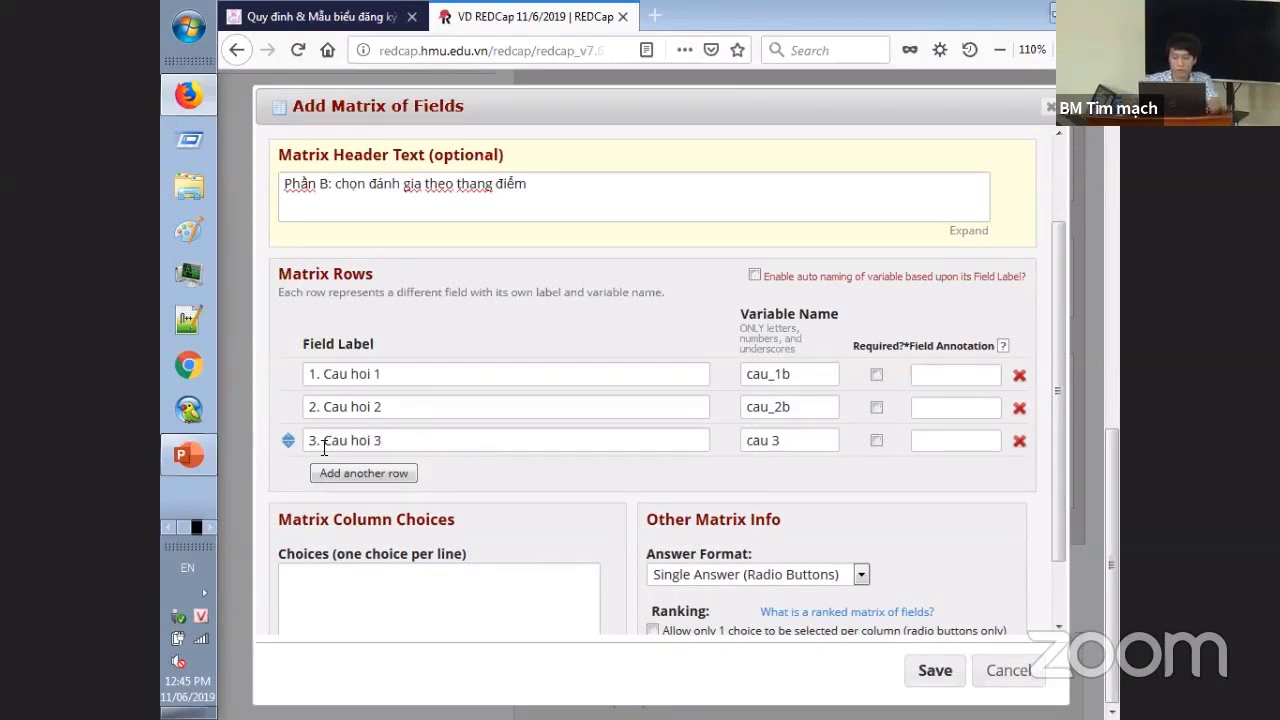
pyautogui.press('Tab')
# - Clear the duplicate cau_1 warning by restoring the first row's variable to cau_1b
pyautogui.scroll(-1, 323, 448)
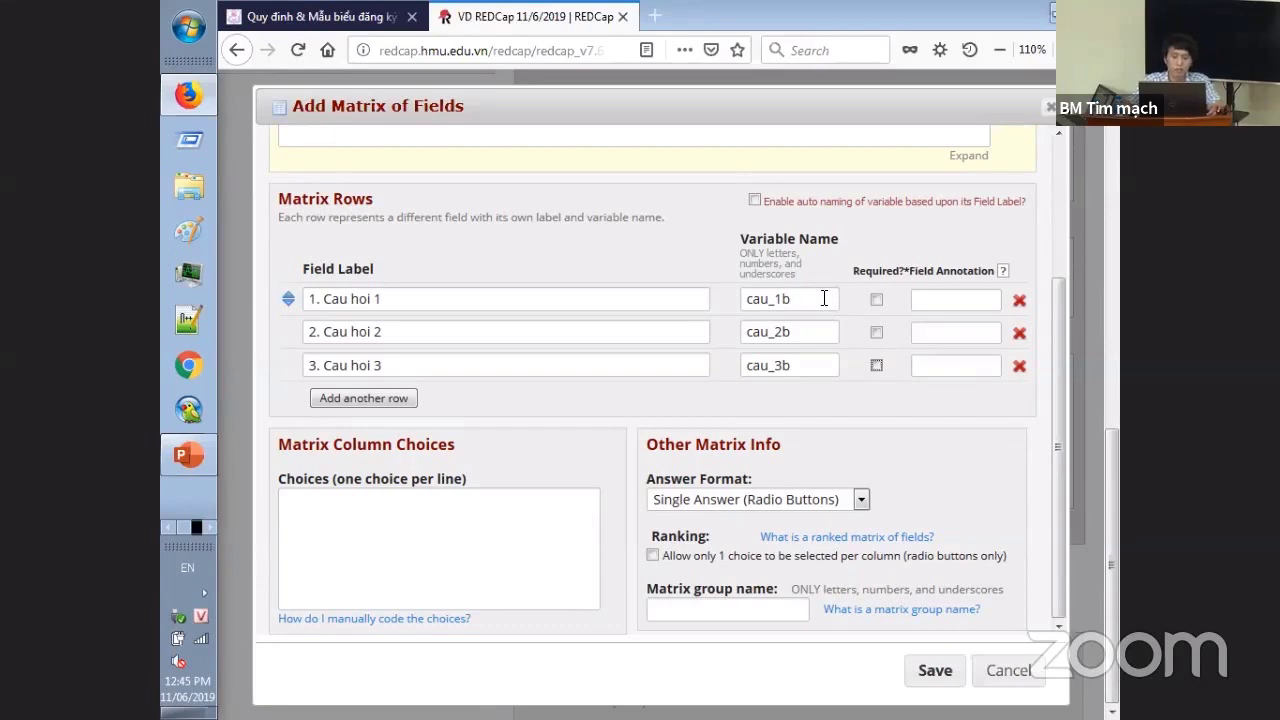
pyautogui.scroll(1, 822, 299)
pyautogui.scroll(3, 822, 299)
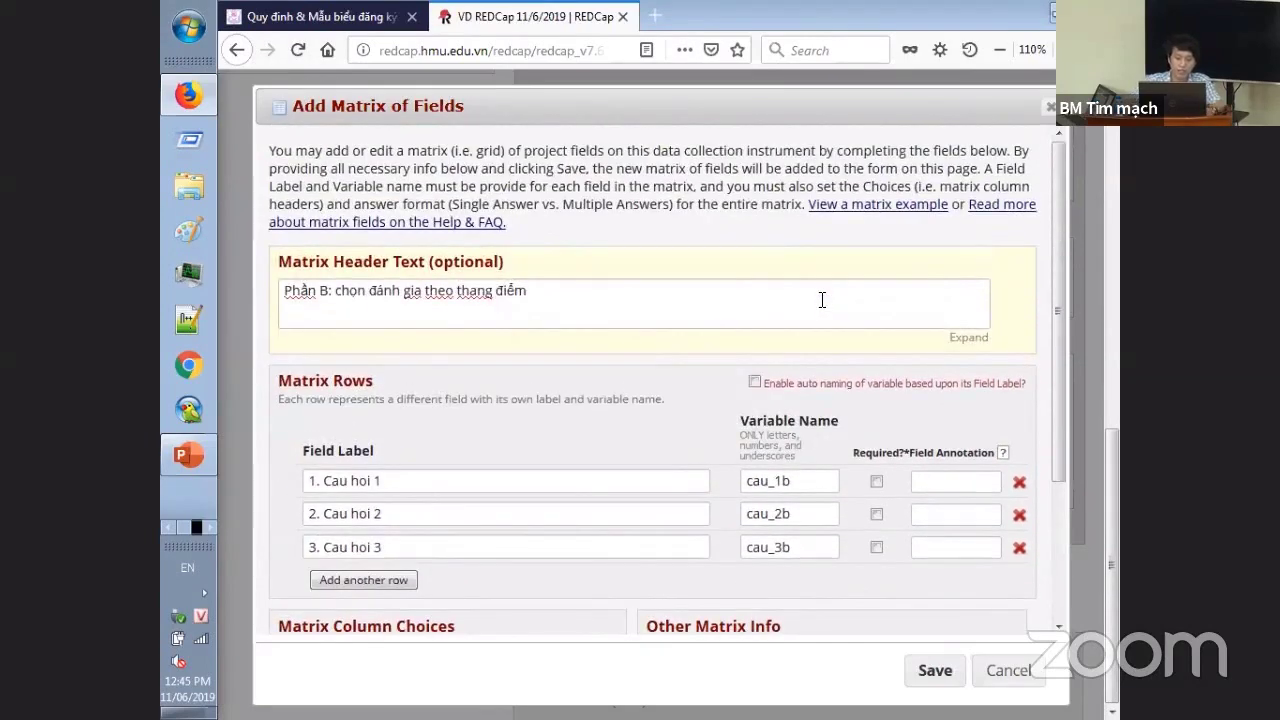
pyautogui.press('BackSpace')
pyautogui.click(822, 299)
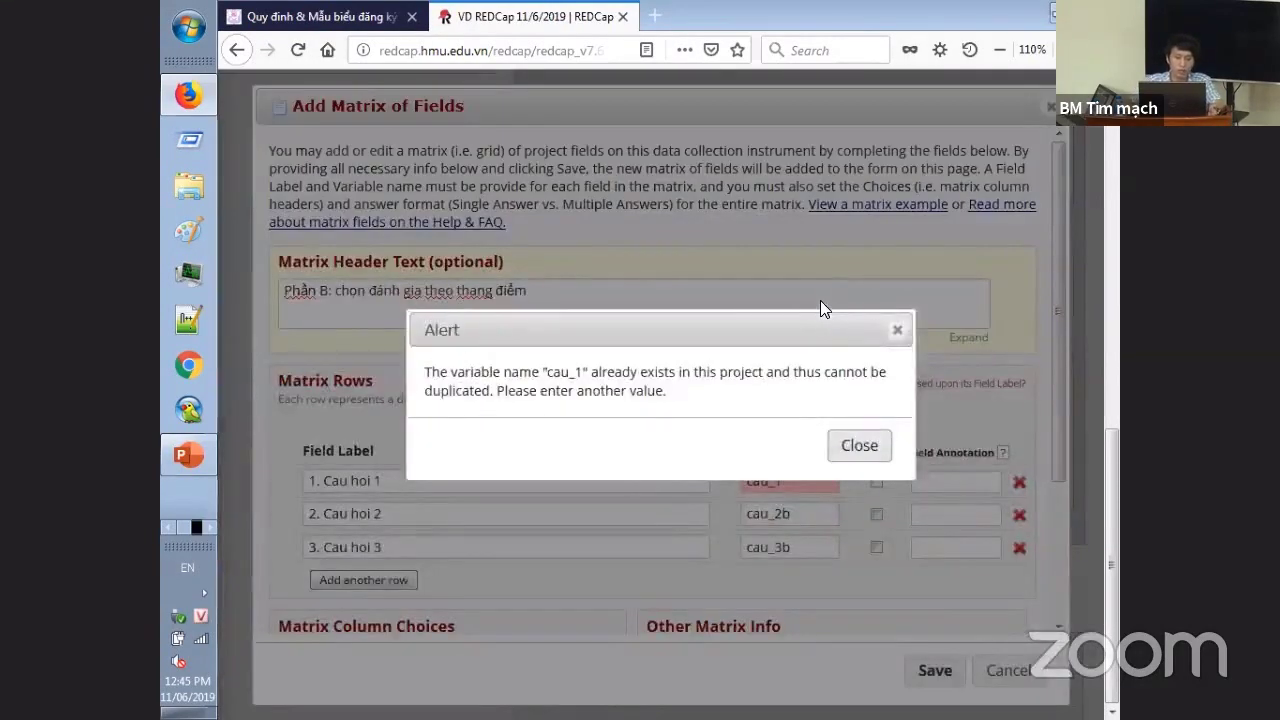
pyautogui.click(866, 448)
pyautogui.click(820, 477)
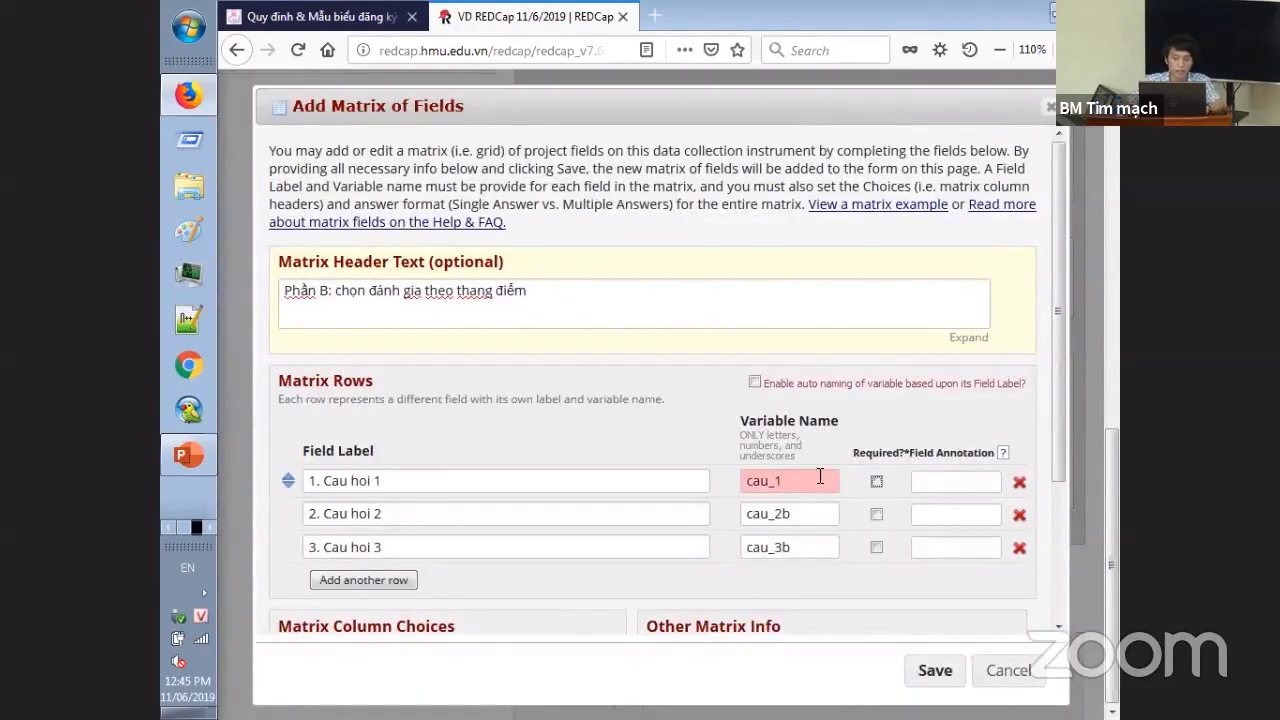
pyautogui.write('b')
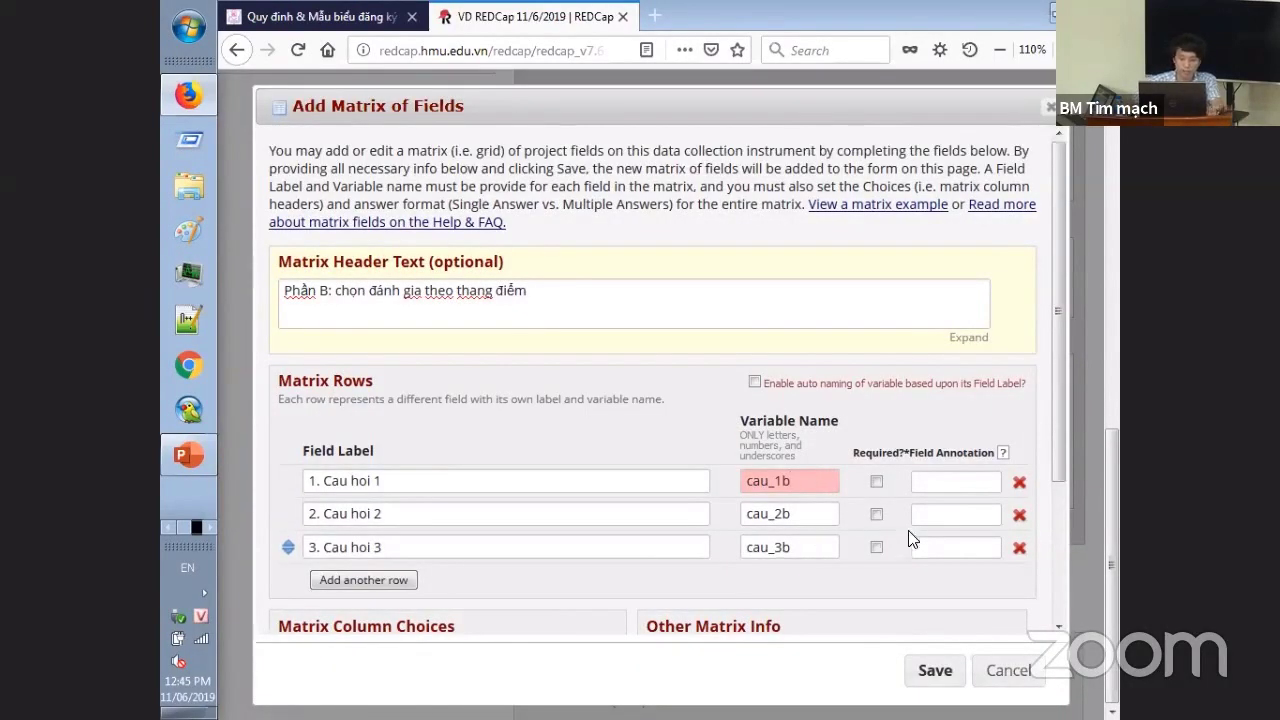
pyautogui.scroll(-3, 912, 540)
pyautogui.click(508, 516)
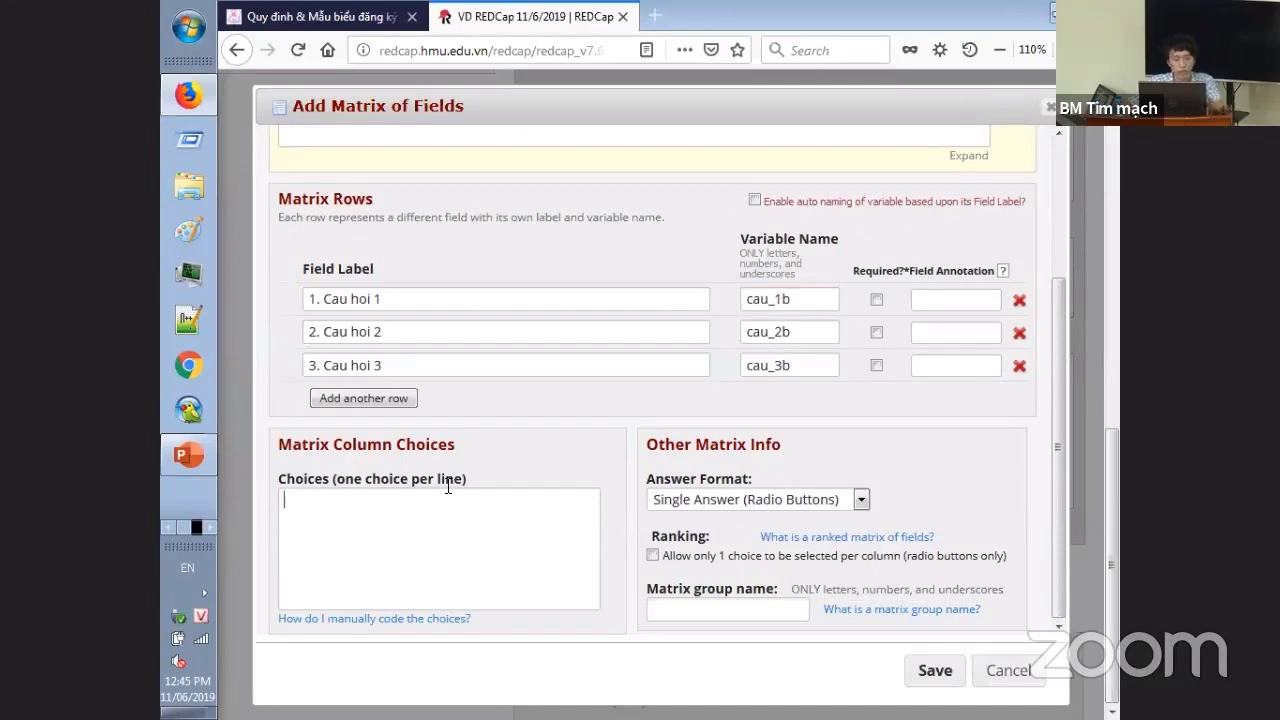
# - Fill in the matrix answer choices 1–5 following the Word guide's scale
pyautogui.hotkey('alt', 'Tab')
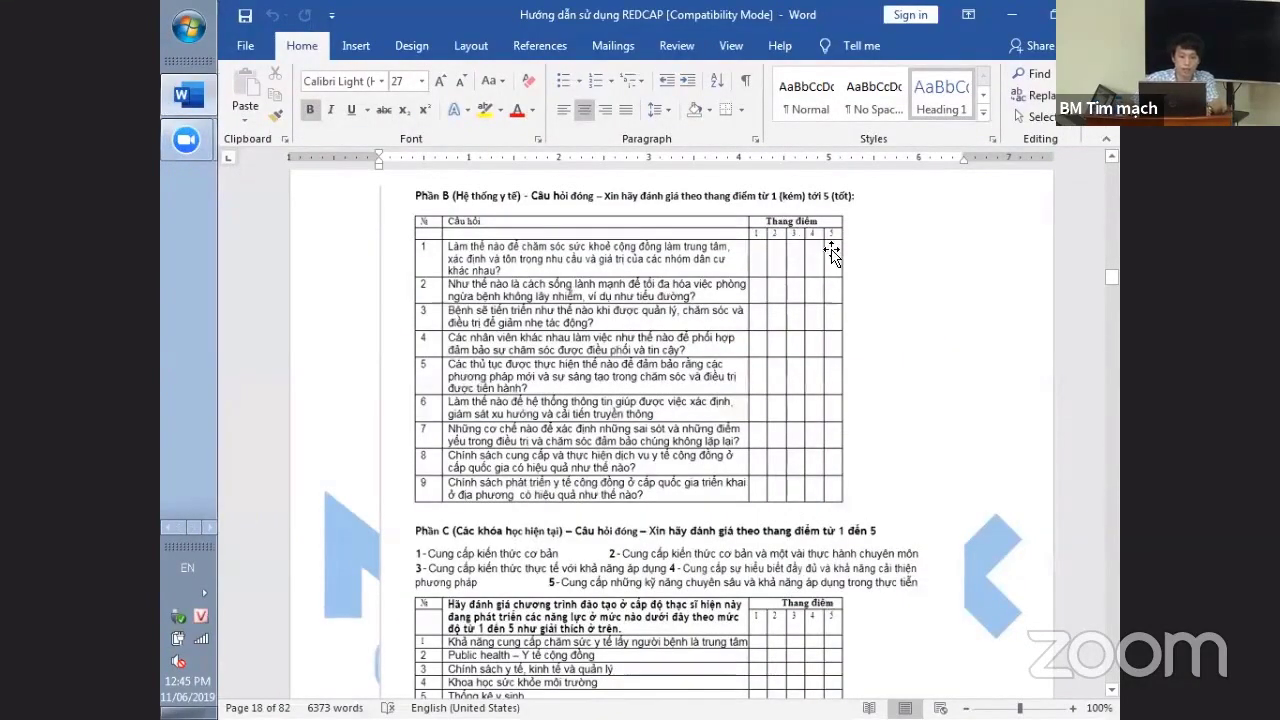
pyautogui.hotkey('alt', 'Tab')
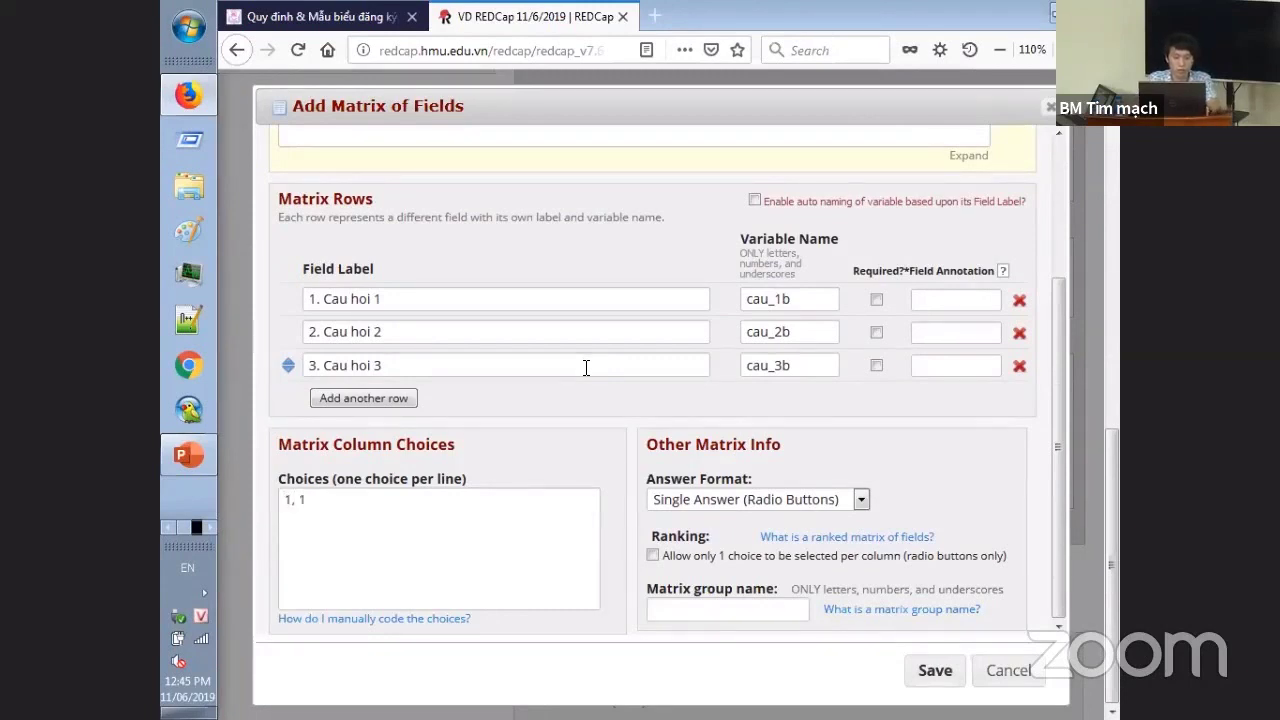
pyautogui.press('Return')
pyautogui.write('2, 2')
pyautogui.press('Return')
pyautogui.write('3, 3')
pyautogui.press('Return')
pyautogui.write('4,')
pyautogui.press('Up')
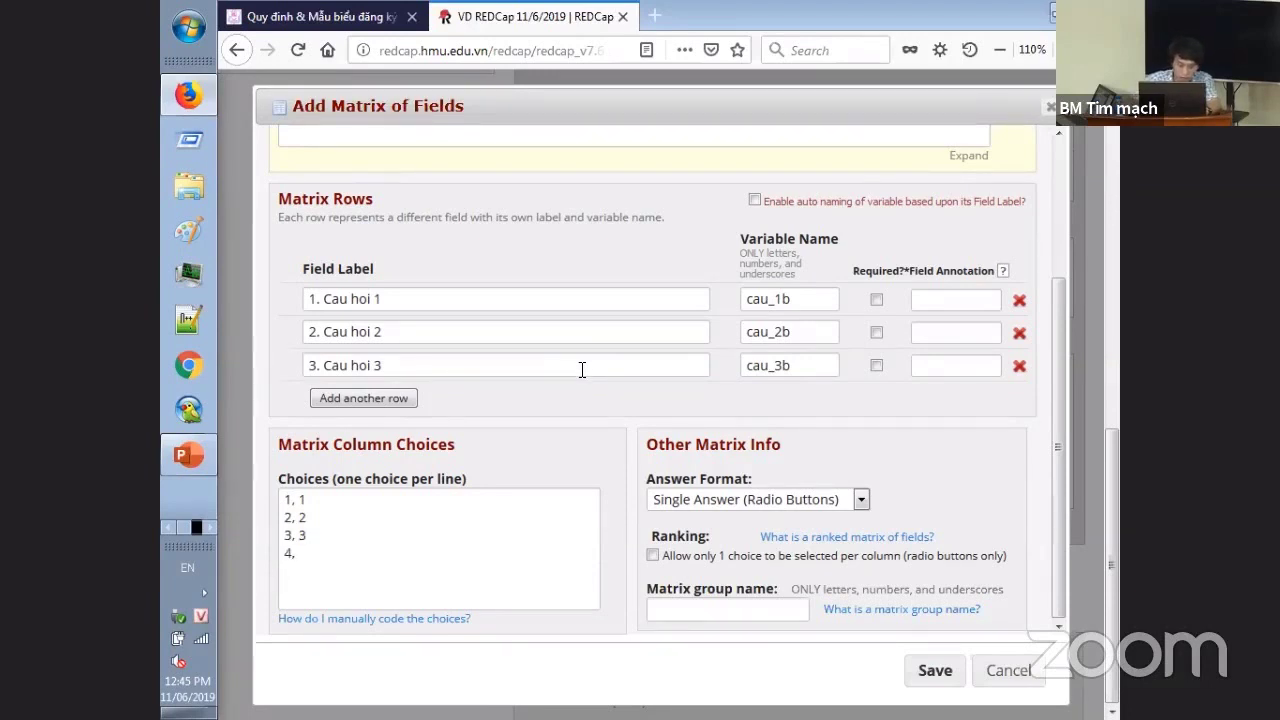
pyautogui.write('4')
pyautogui.press('Return')
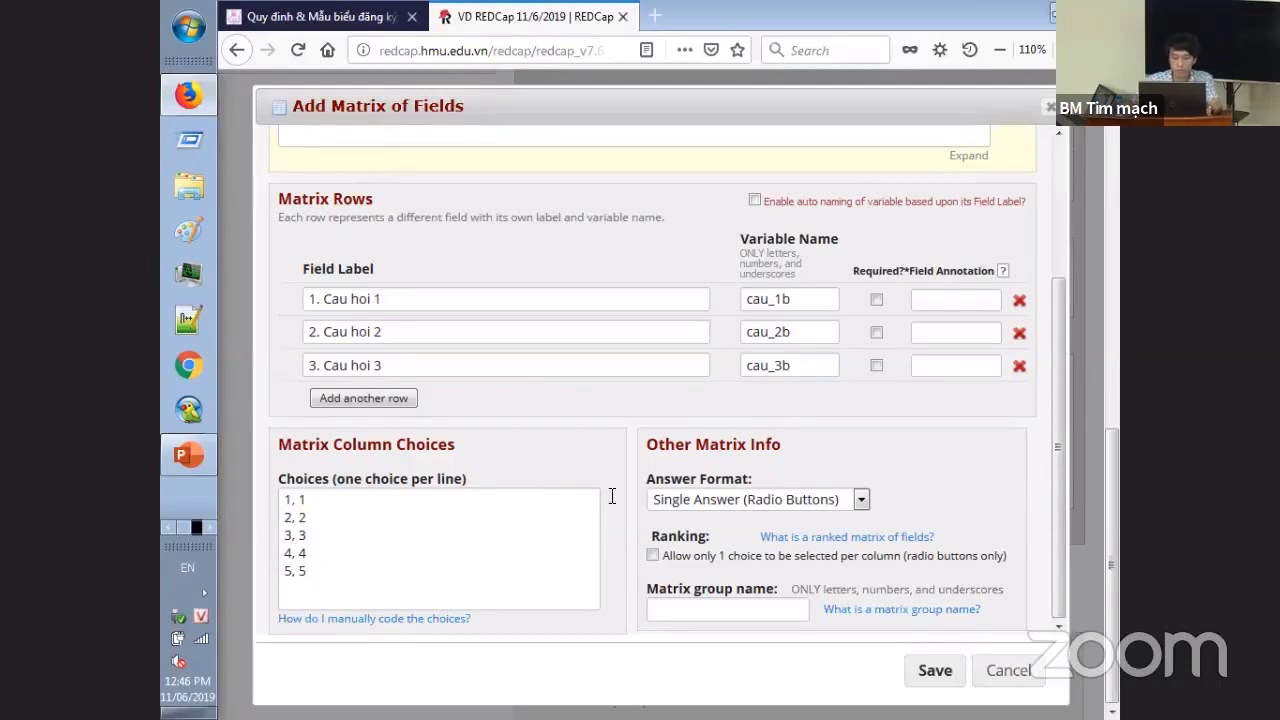
# - Keep Multiple Answers (Checkboxes) as the answer format and name the matrix group phan_b
pyautogui.click(866, 498)
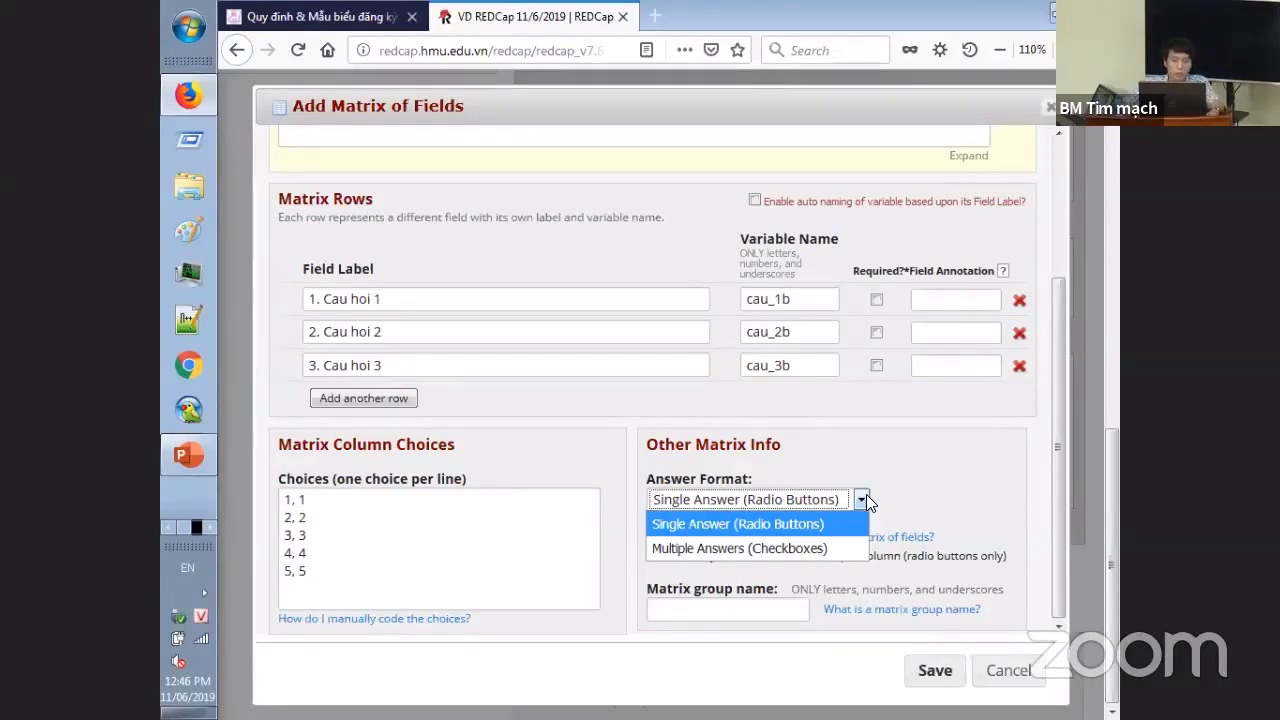
pyautogui.click(797, 548)
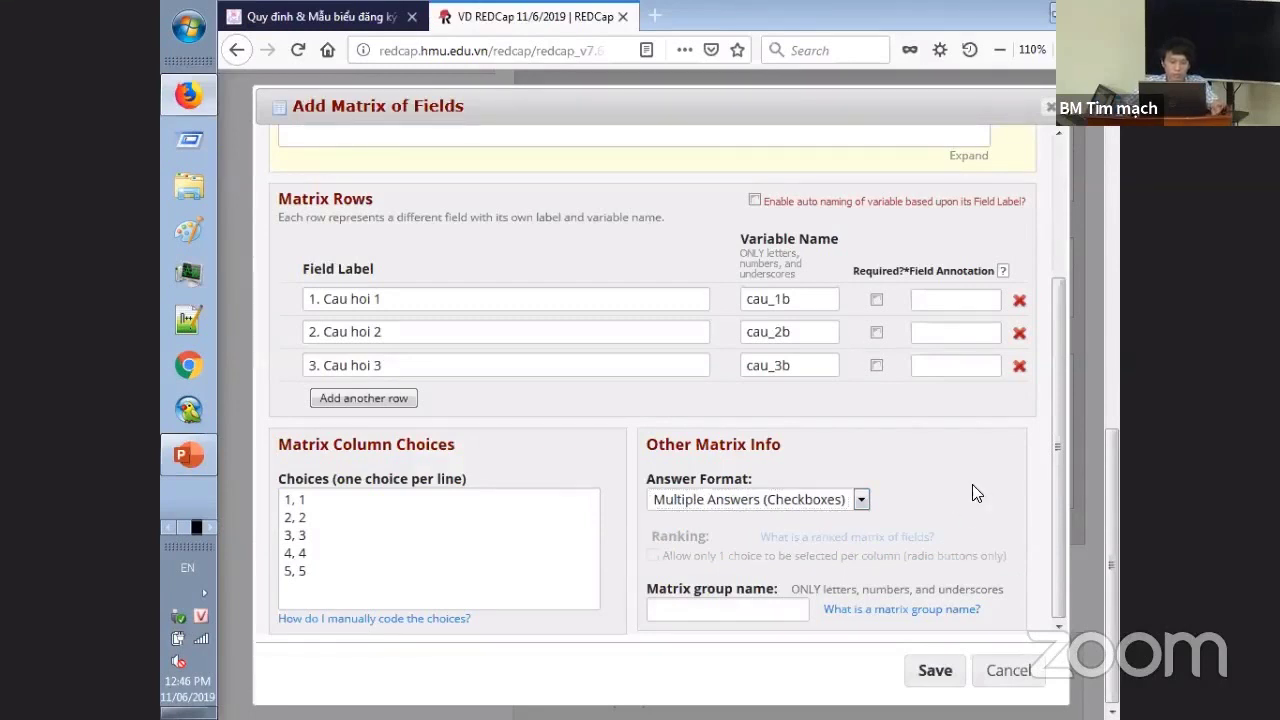
pyautogui.click(835, 501)
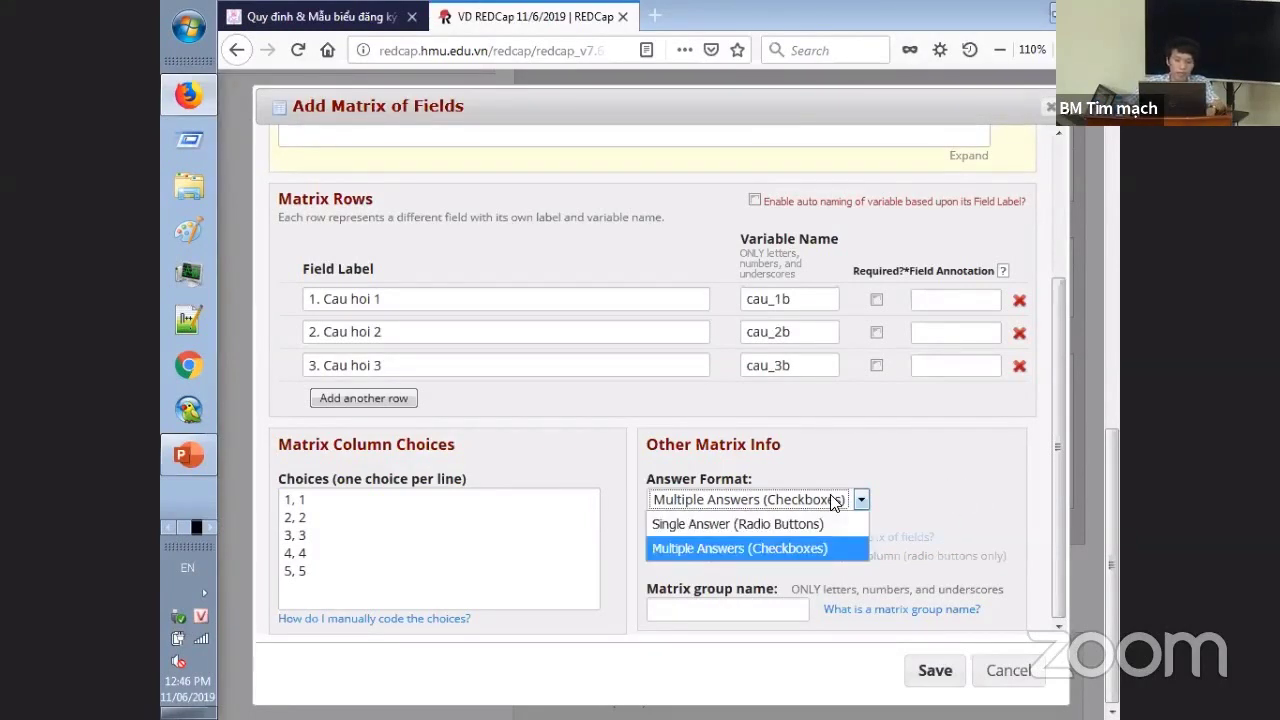
pyautogui.click(833, 501)
pyautogui.click(782, 607)
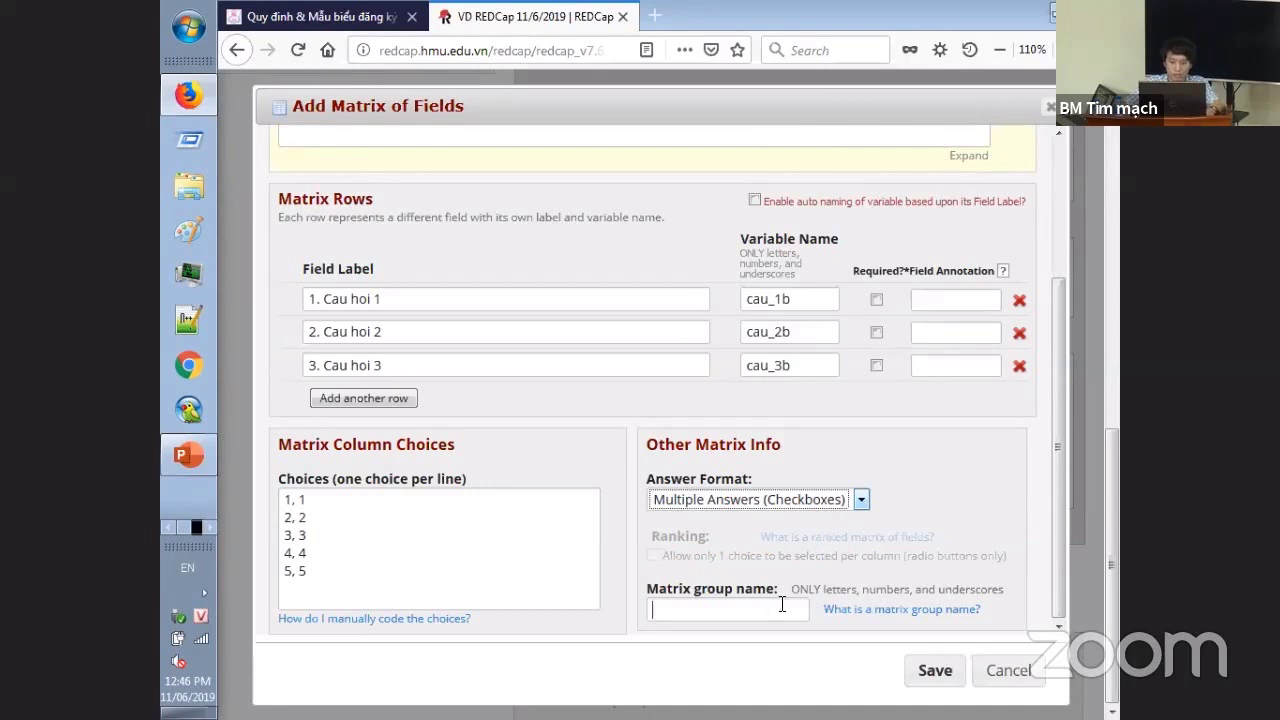
pyautogui.write('phan b')
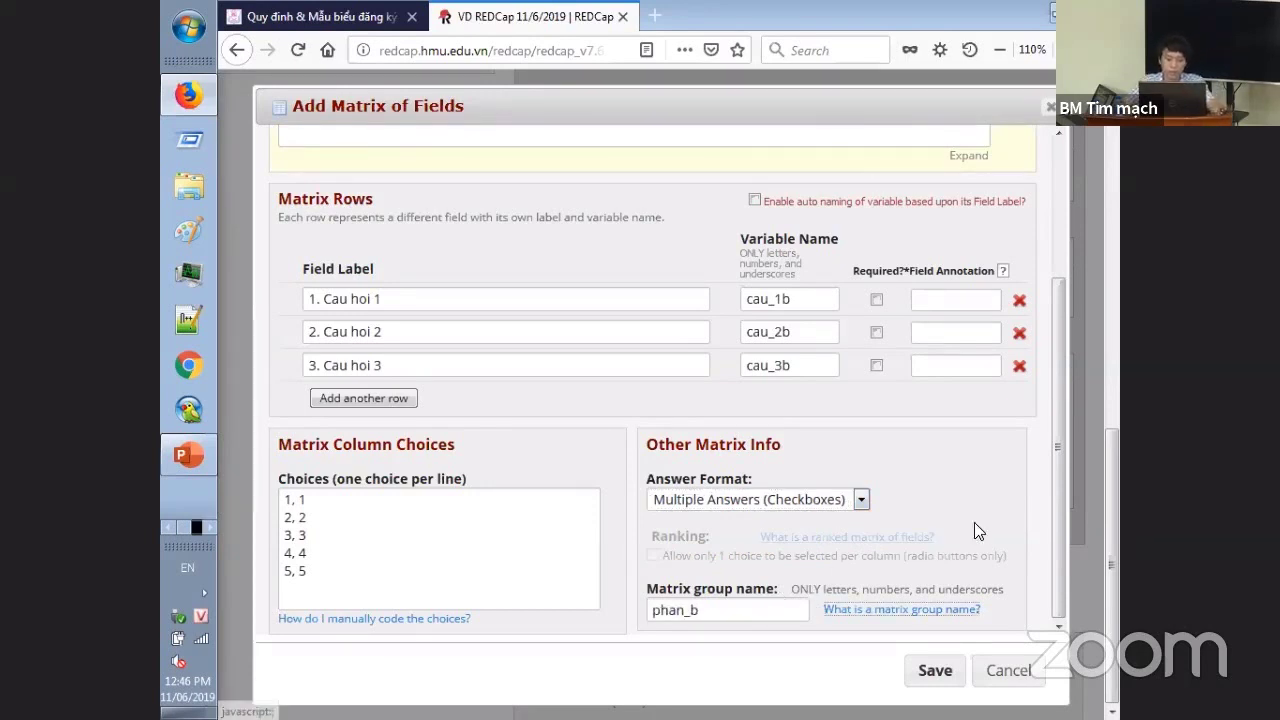
pyautogui.moveTo(1058, 510); pyautogui.dragTo(1042, 378)
pyautogui.scroll(-3, 946, 610)
# - Save the phan_b matrix, test-tick checkboxes for Cau hoi 1–3, and switch to Word
pyautogui.click(935, 670)
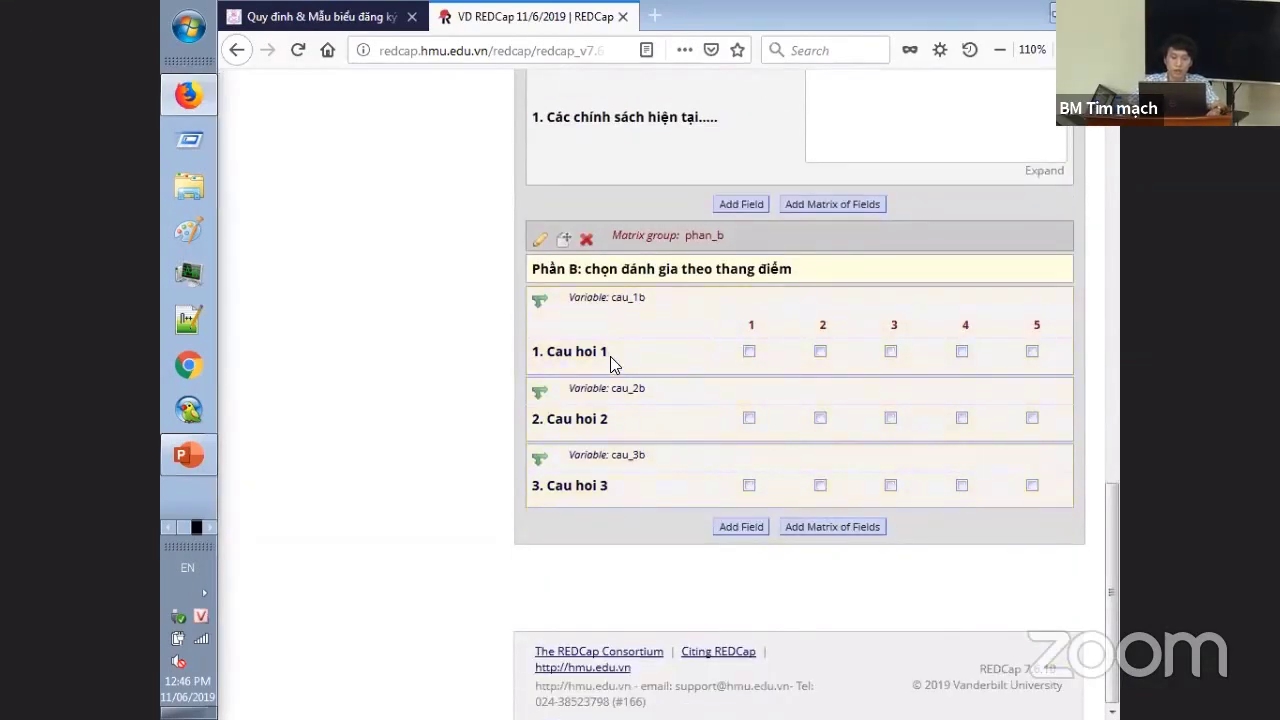
pyautogui.click(820, 351)
pyautogui.click(890, 351)
pyautogui.click(961, 417)
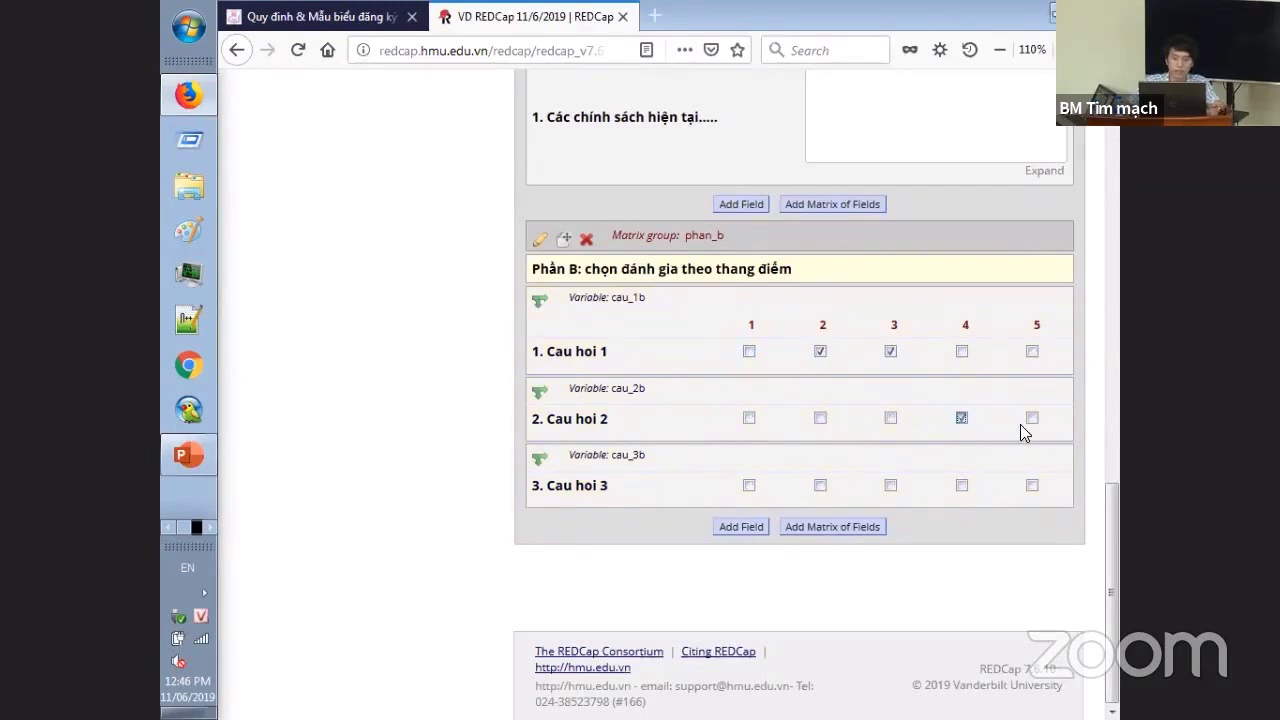
pyautogui.click(1032, 485)
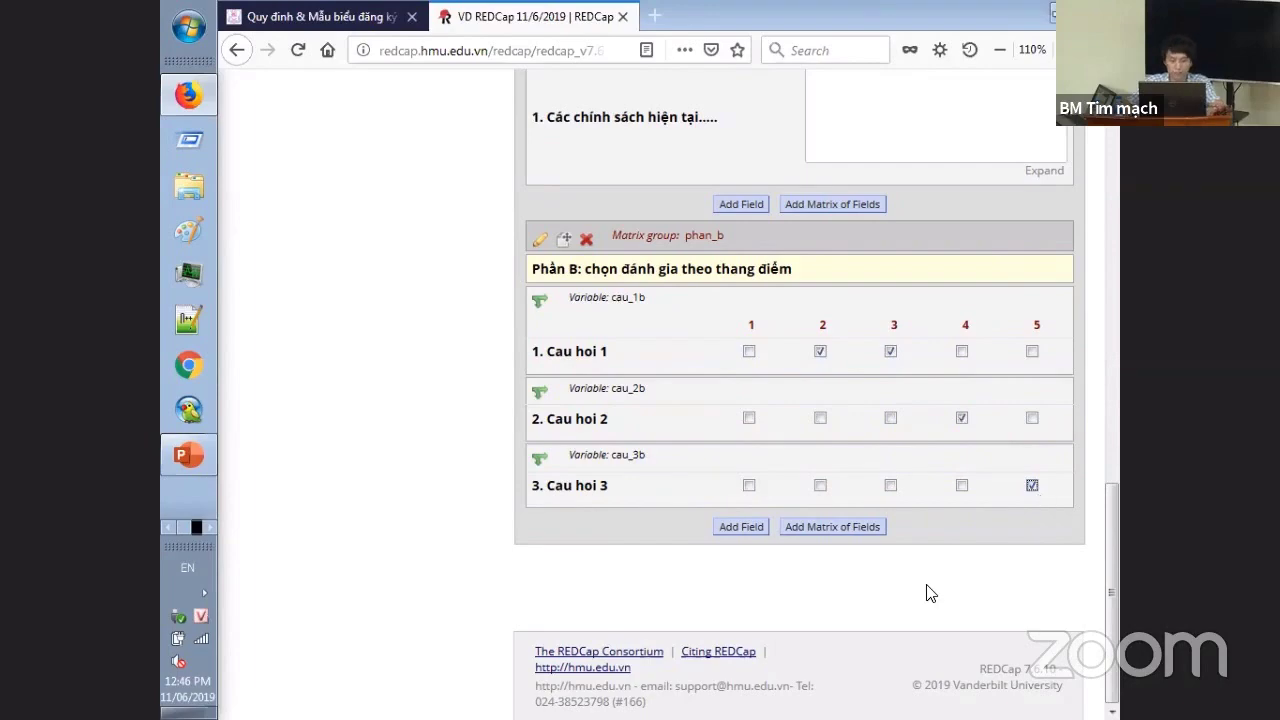
pyautogui.hotkey('alt', 'Tab')
pyautogui.scroll(-5, 704, 508)
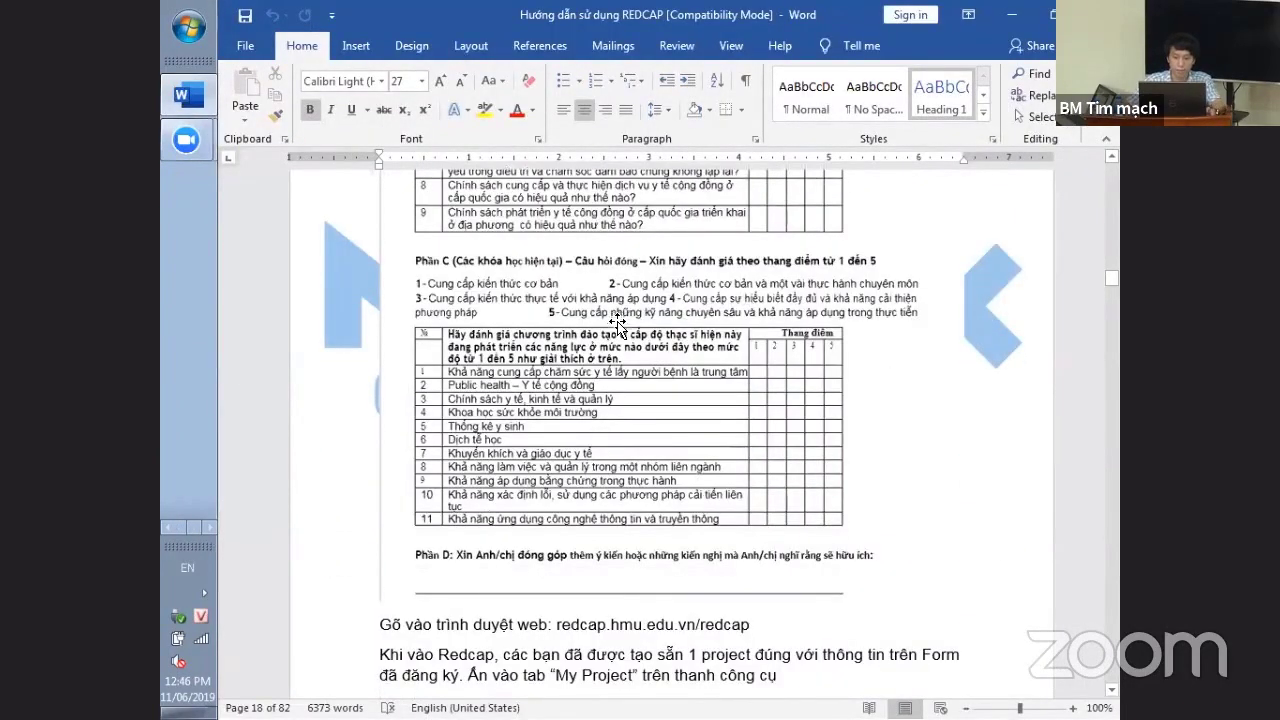
# - Scroll through the Word guide's Phần C rating table, then return to REDCap
pyautogui.scroll(1, 533, 298)
pyautogui.scroll(1, 533, 298)
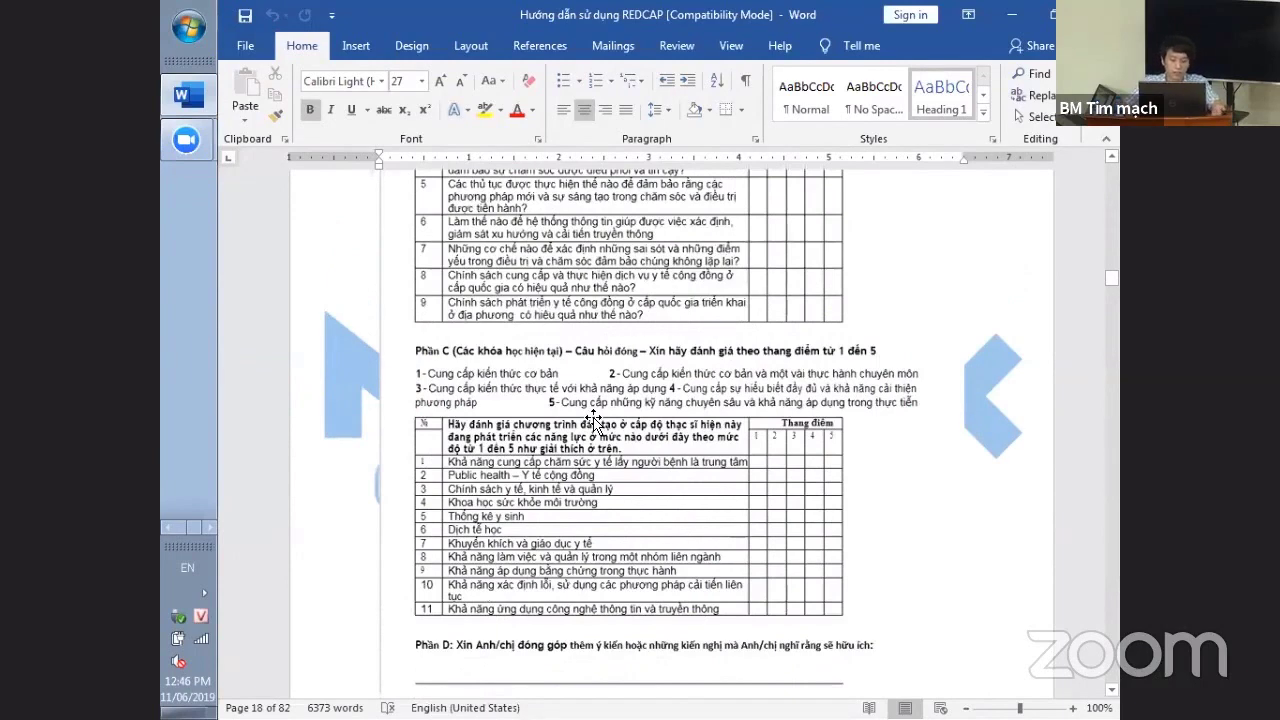
pyautogui.scroll(4, 648, 523)
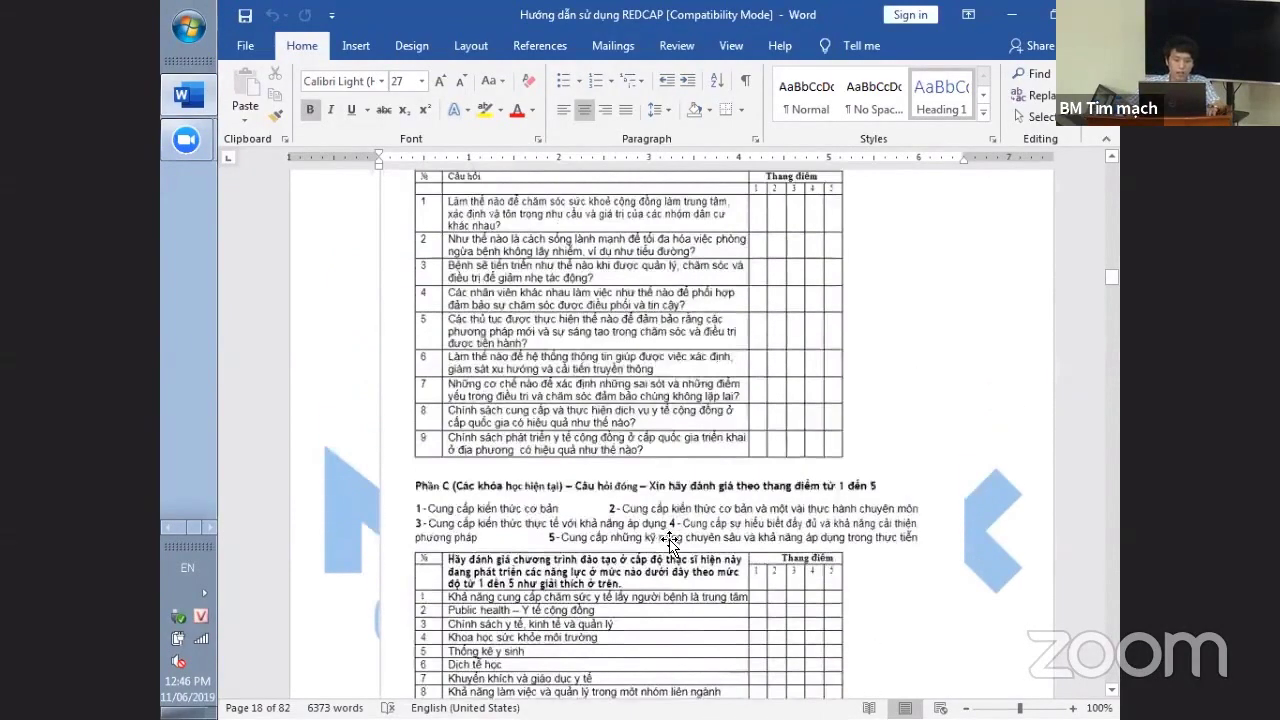
pyautogui.scroll(-6, 673, 385)
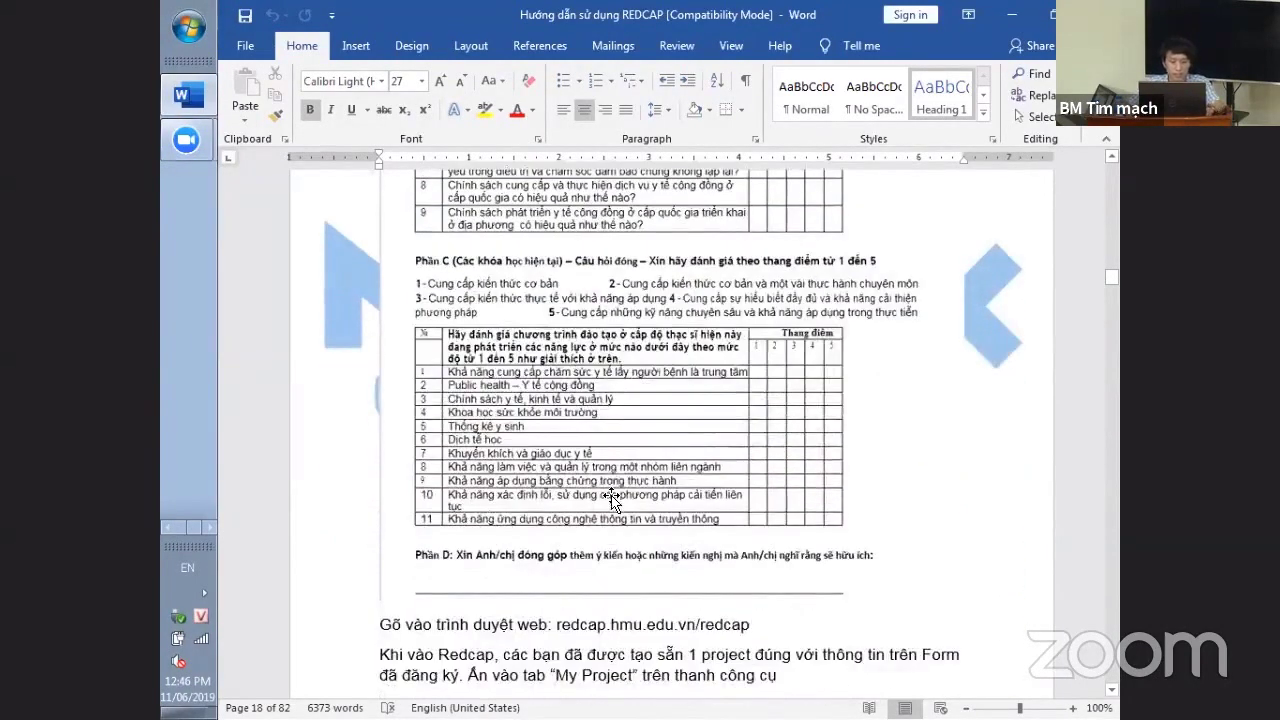
pyautogui.hotkey('alt', 'Tab')
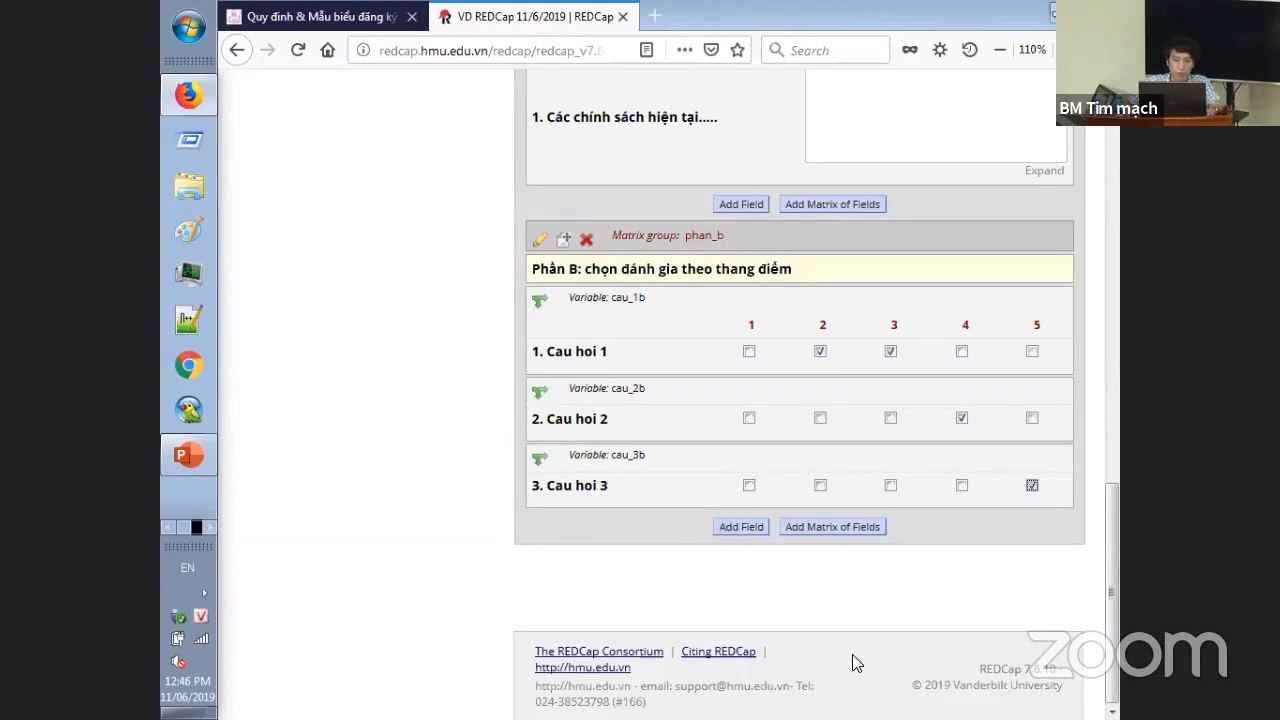
# - Add a Multiple Choice drop-down field labelled 'Câu hỏi: .....' below the matrix
pyautogui.click(736, 532)
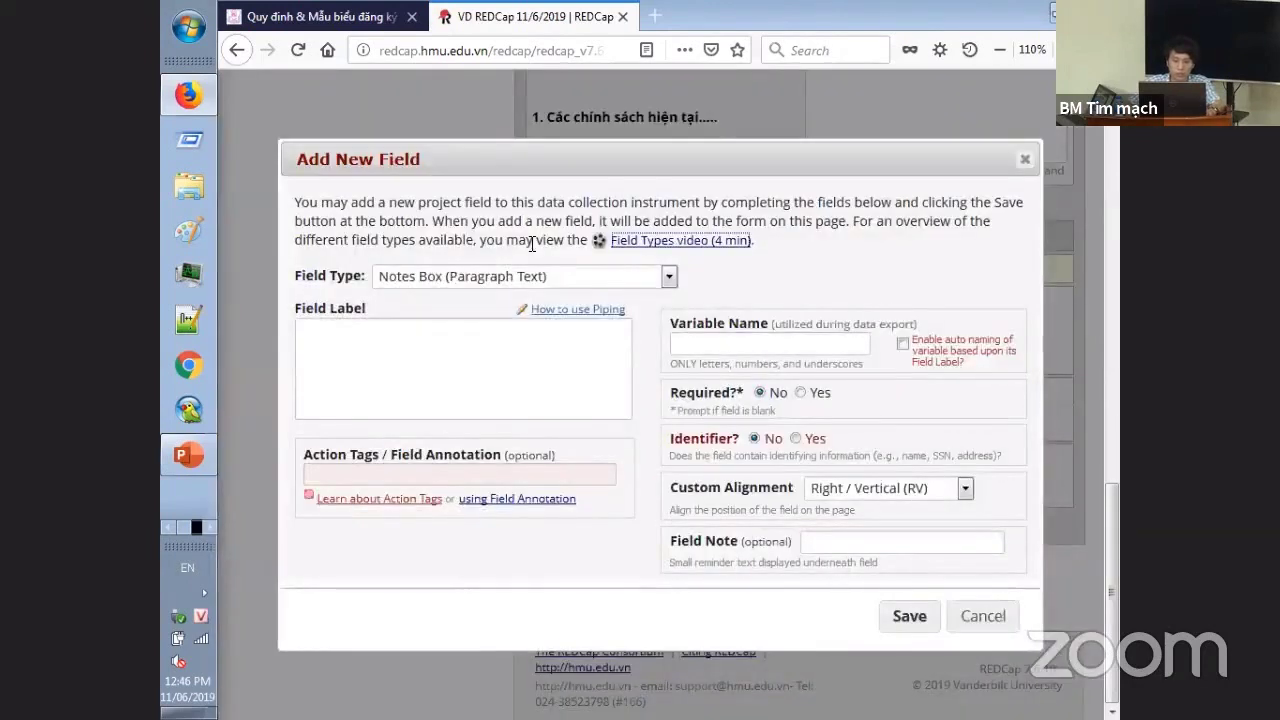
pyautogui.click(528, 276)
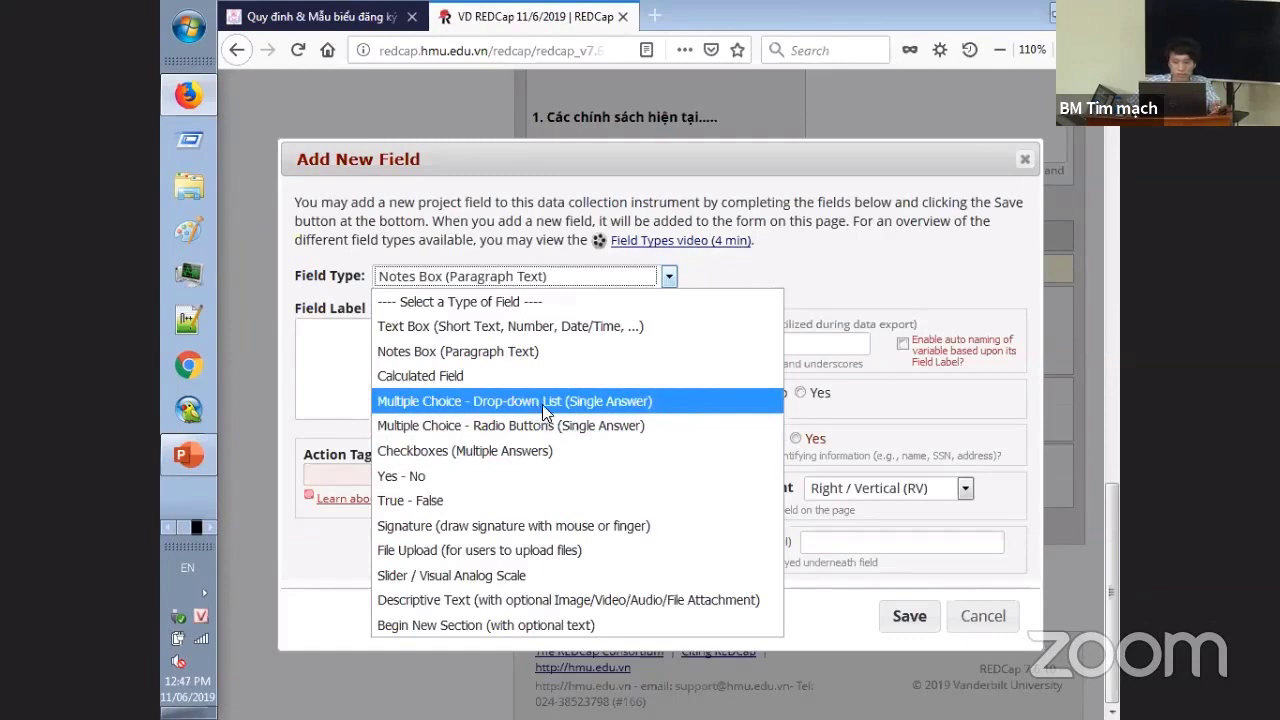
pyautogui.click(546, 406)
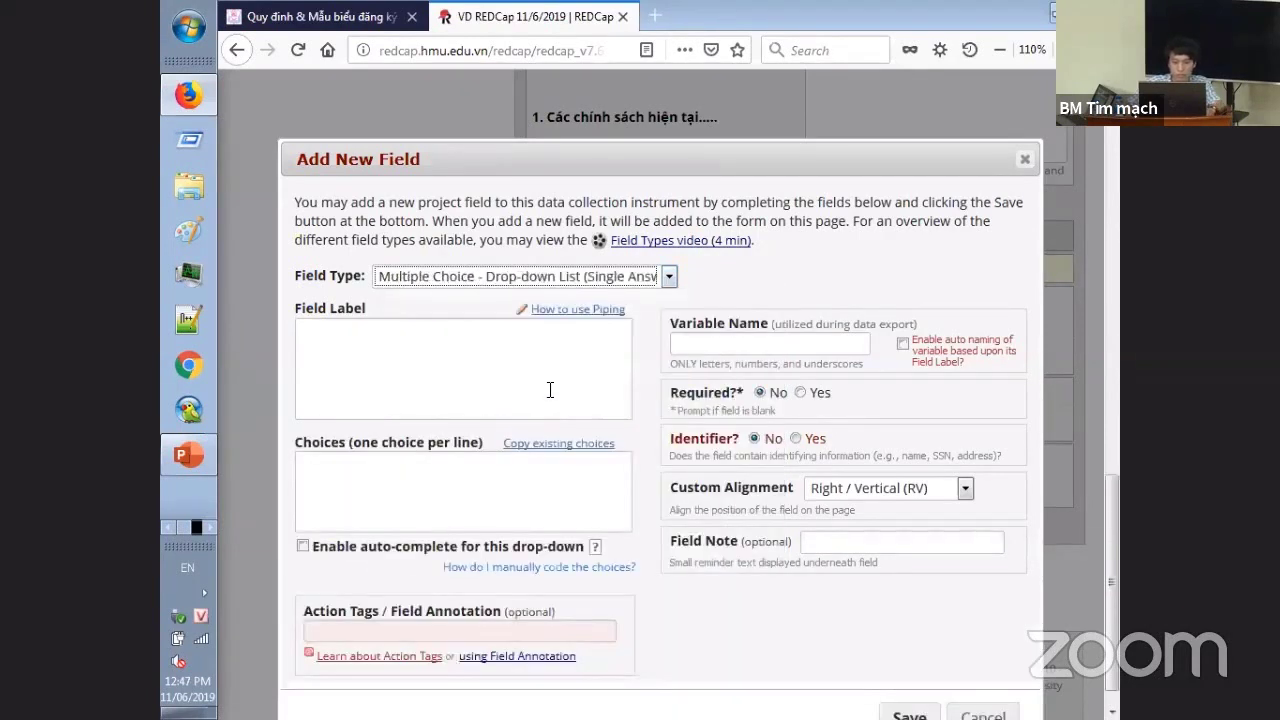
pyautogui.click(550, 390)
pyautogui.write('1')
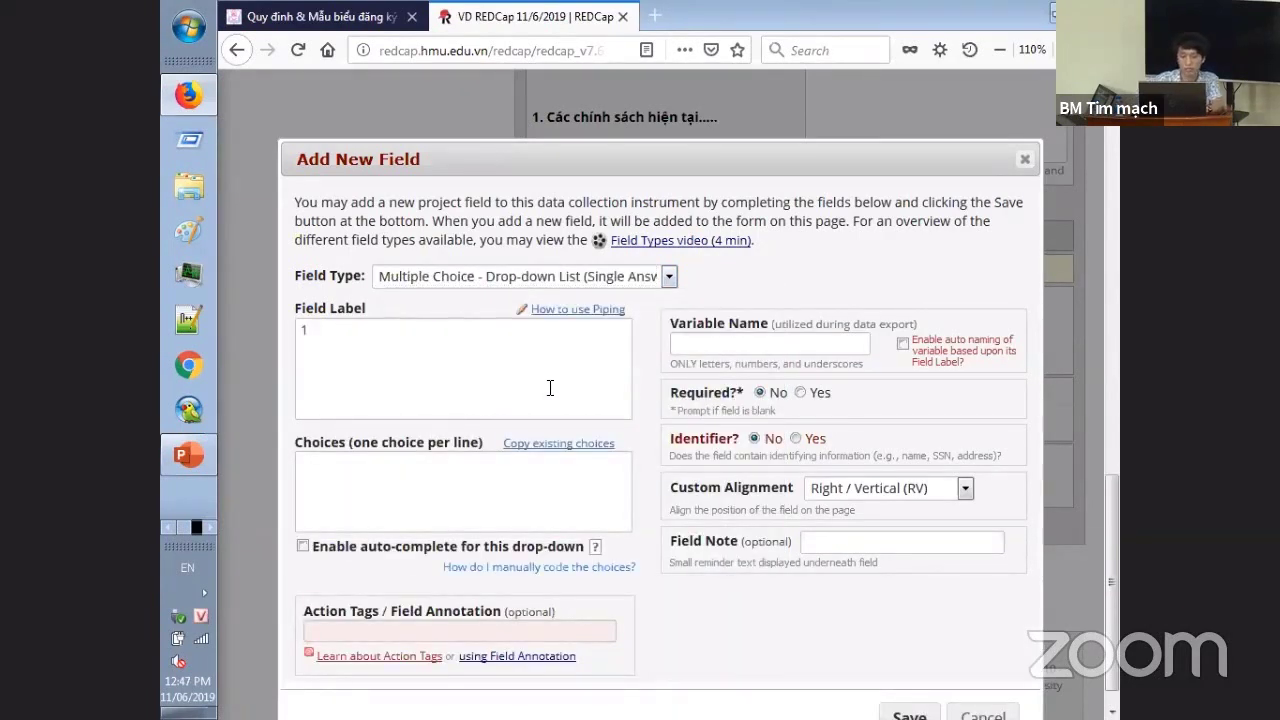
pyautogui.write('Câu ho')
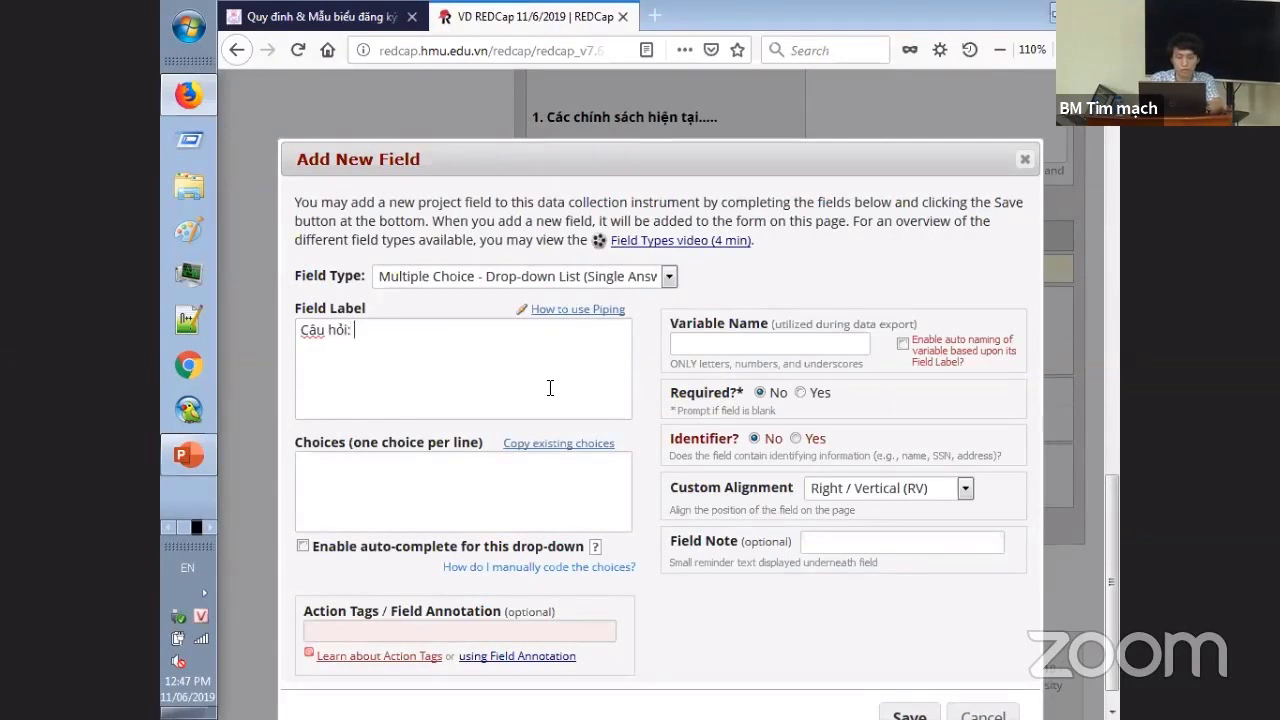
pyautogui.write('.....')
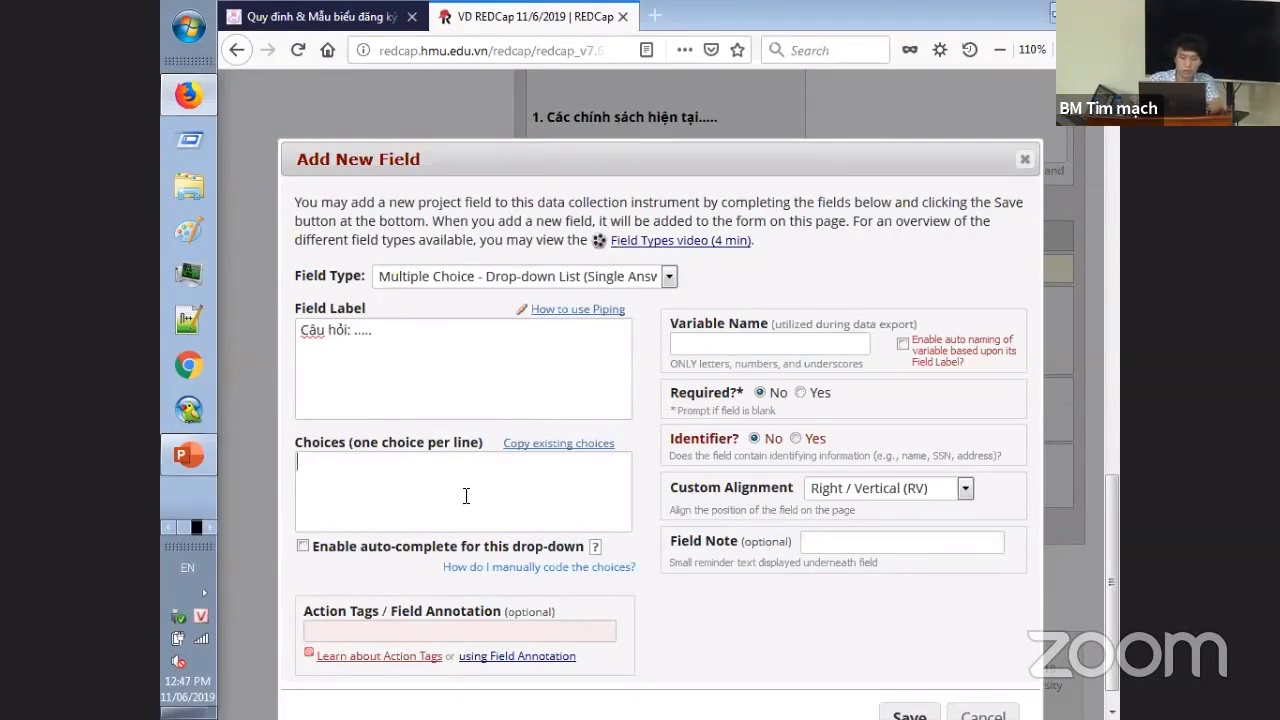
# - Enter answer choices 1, 2, 3 as Câu trả lời 1, 2 and 3
pyautogui.click(466, 495)
pyautogui.write('Câu trả')
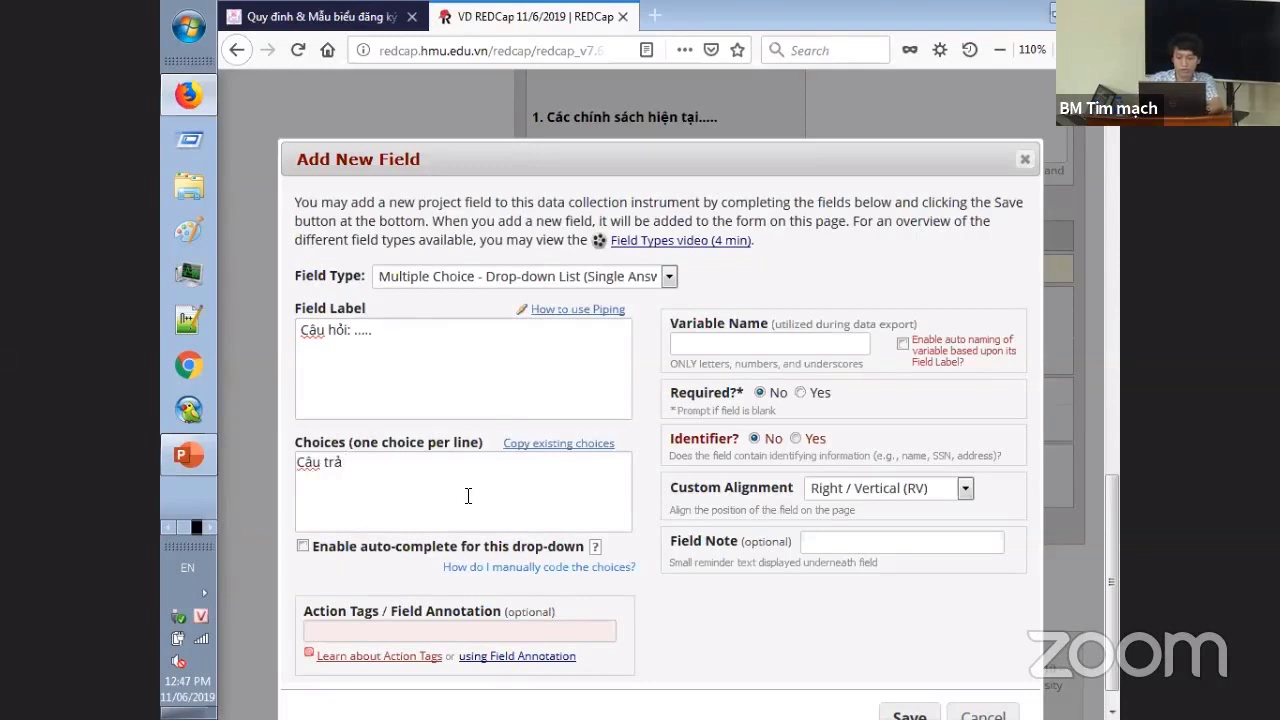
pyautogui.press('Home')
pyautogui.write('1, ')
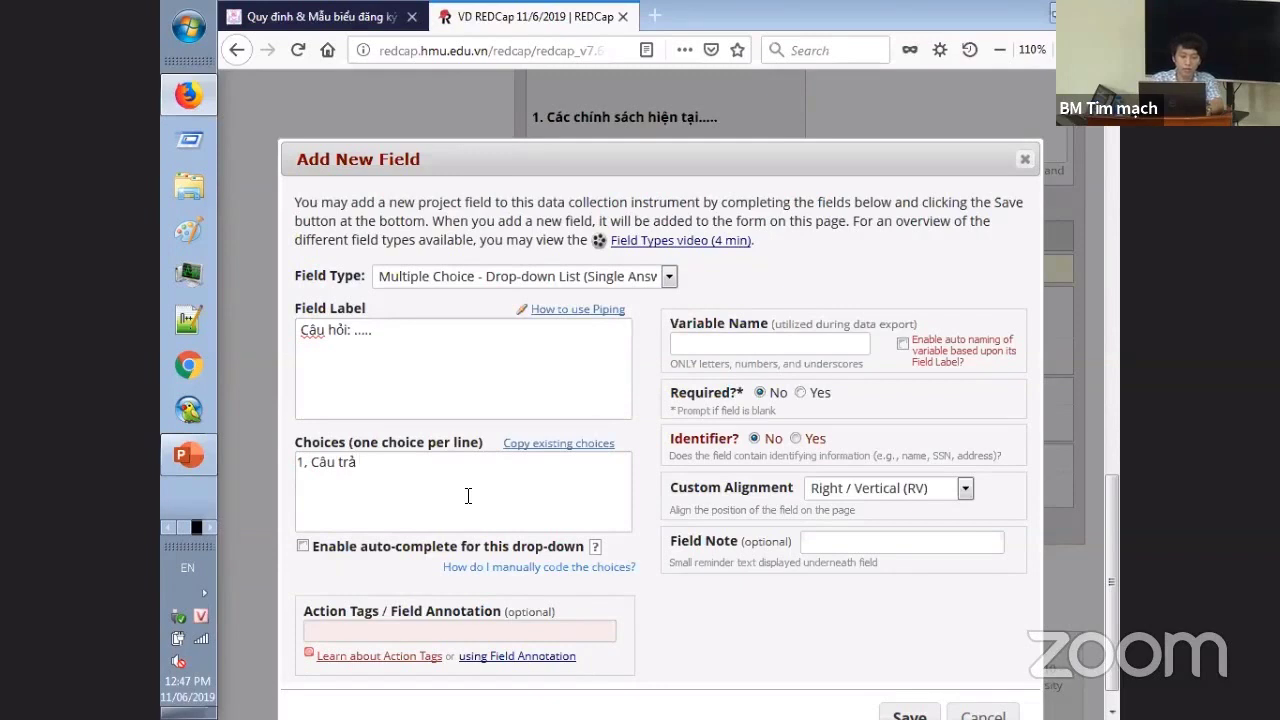
pyautogui.write(' 1')
pyautogui.write('ời')
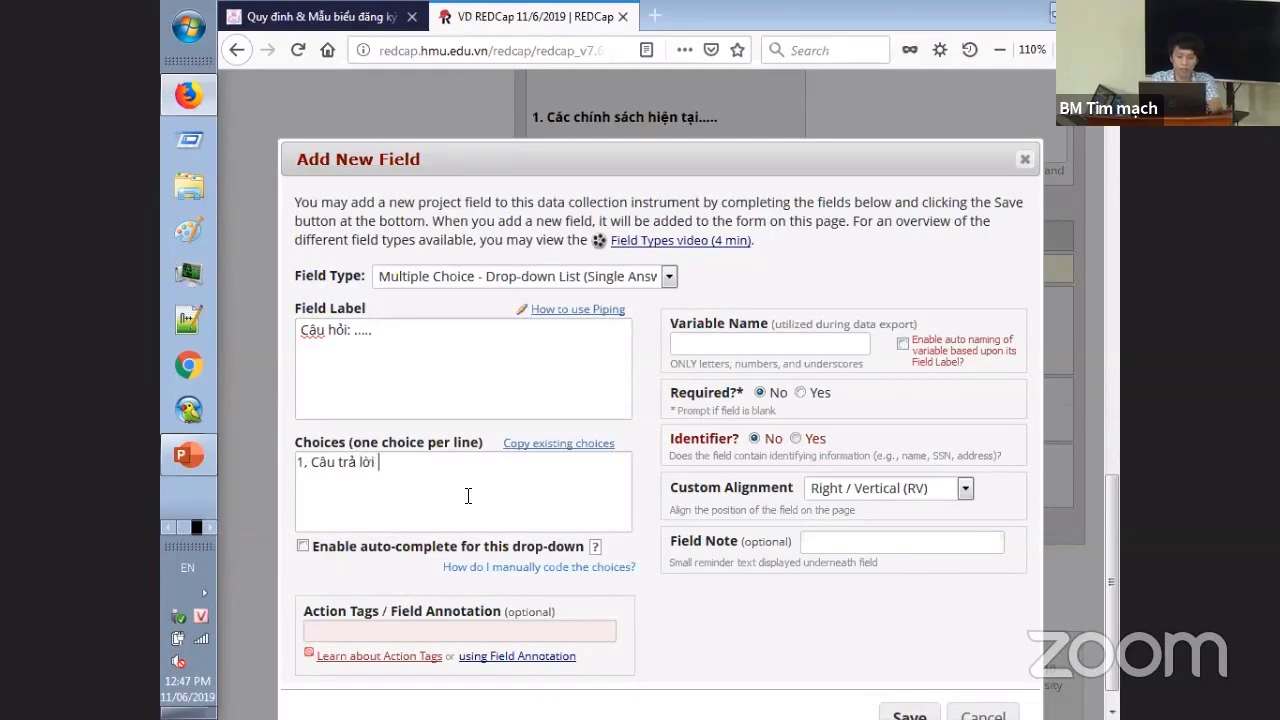
pyautogui.press('Return')
pyautogui.write('2, Câu ')
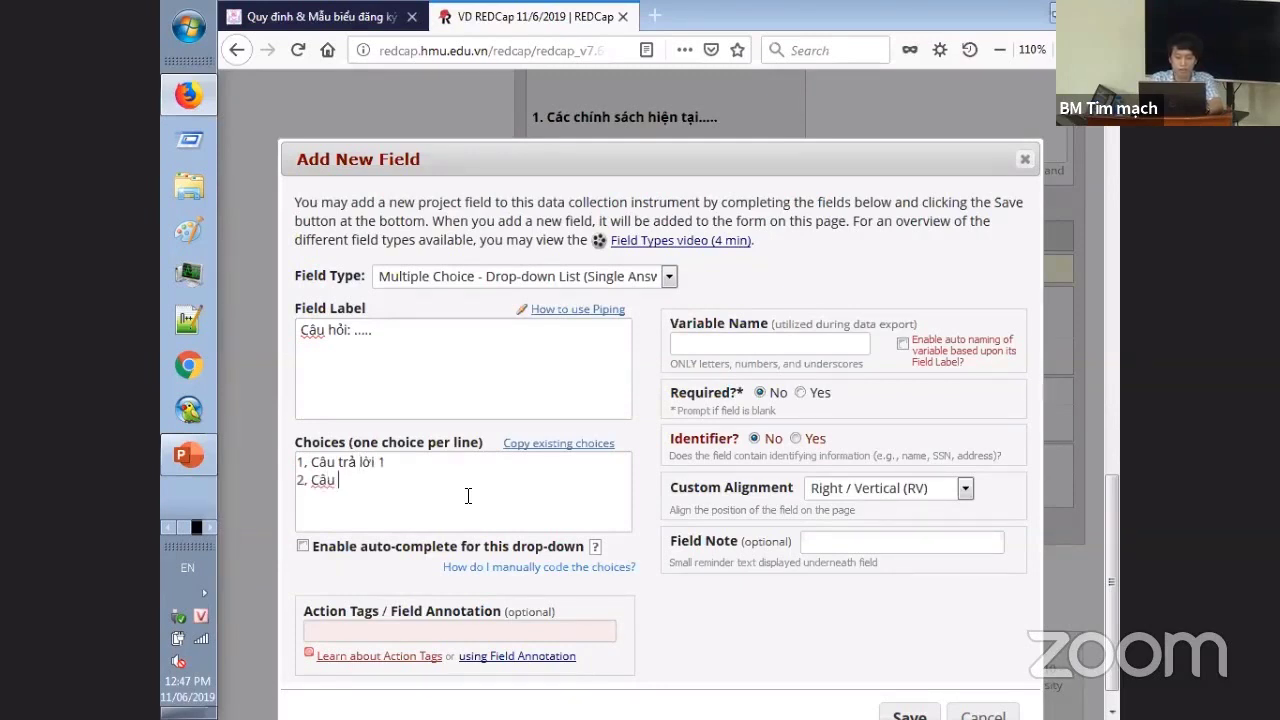
pyautogui.write('trả lời 2')
pyautogui.press('Return')
pyautogui.write('3, Câu trả lo')
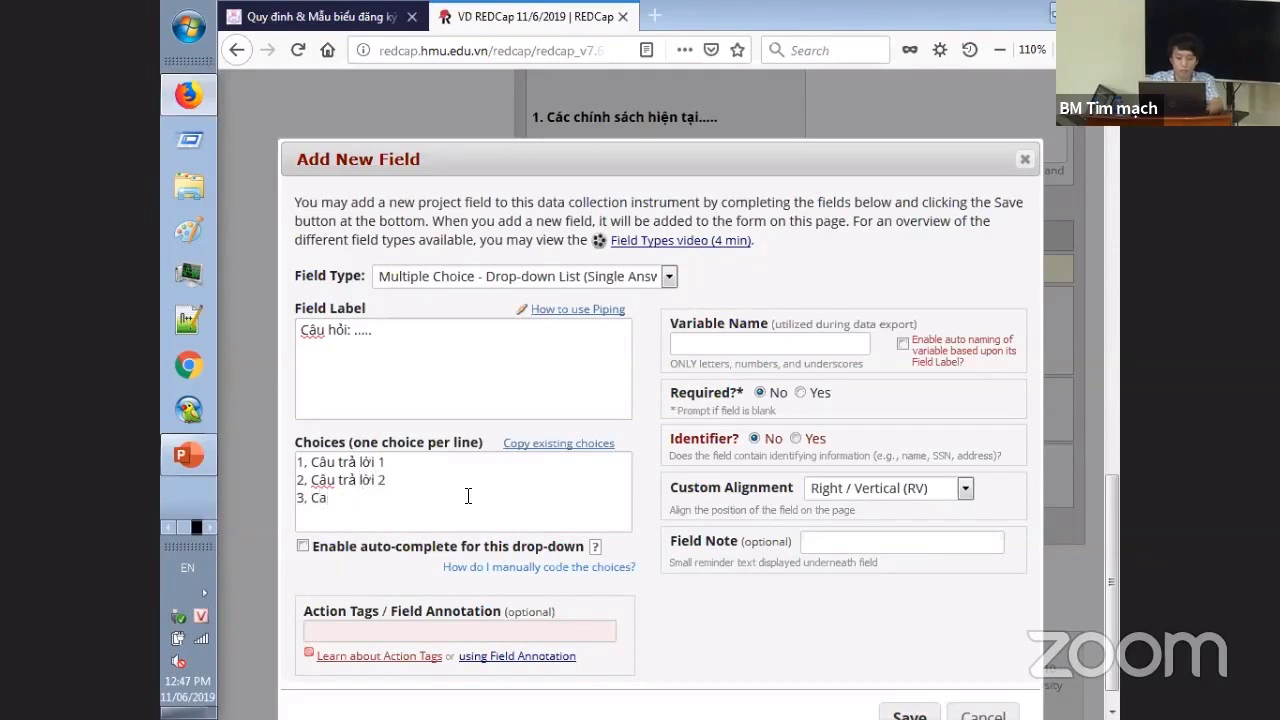
pyautogui.write('ời 3')
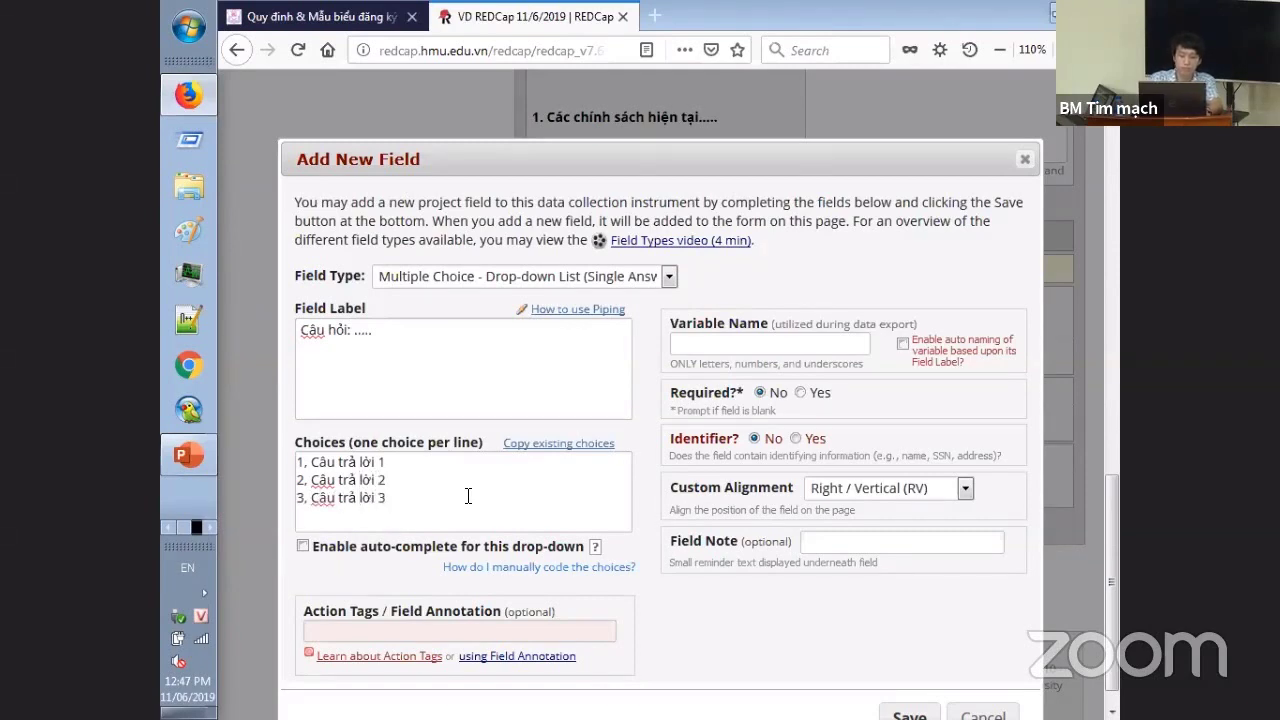
# - Name the variable cau_3, save, and test the drop-down by picking Câu trả lời 1
pyautogui.click(742, 342)
pyautogui.write('cau_3')
pyautogui.scroll(-1, 824, 554)
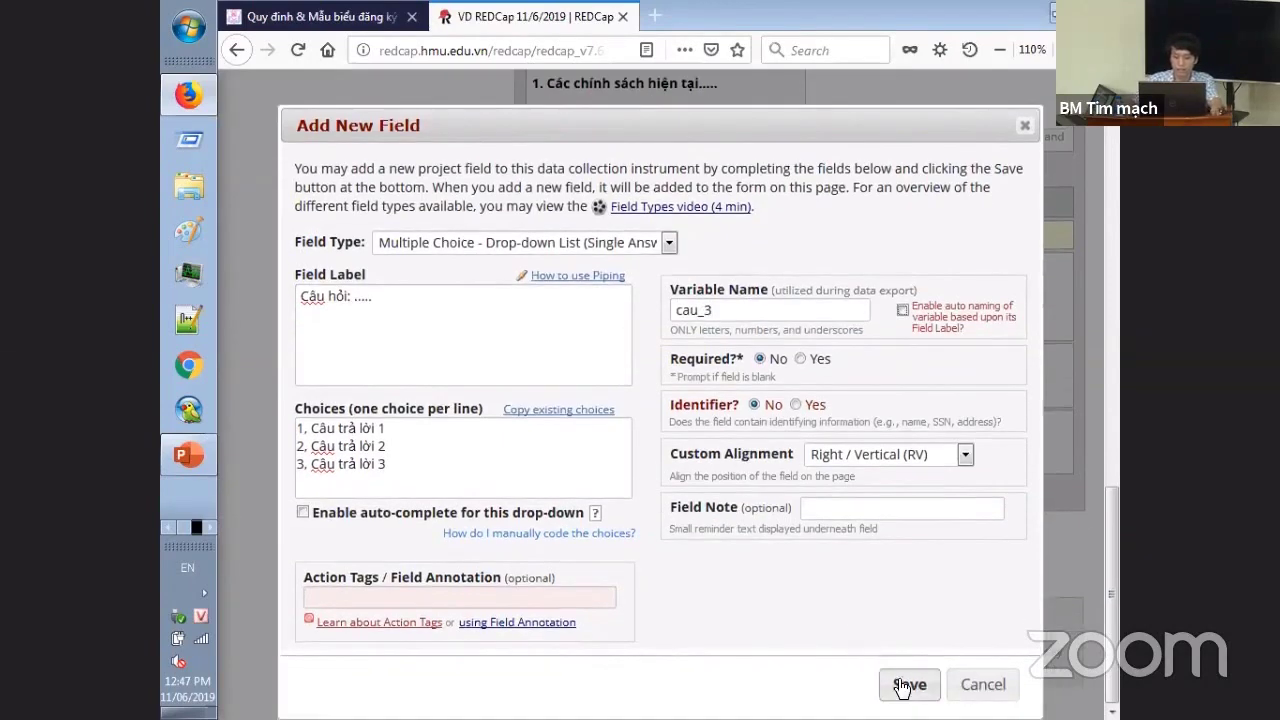
pyautogui.click(909, 691)
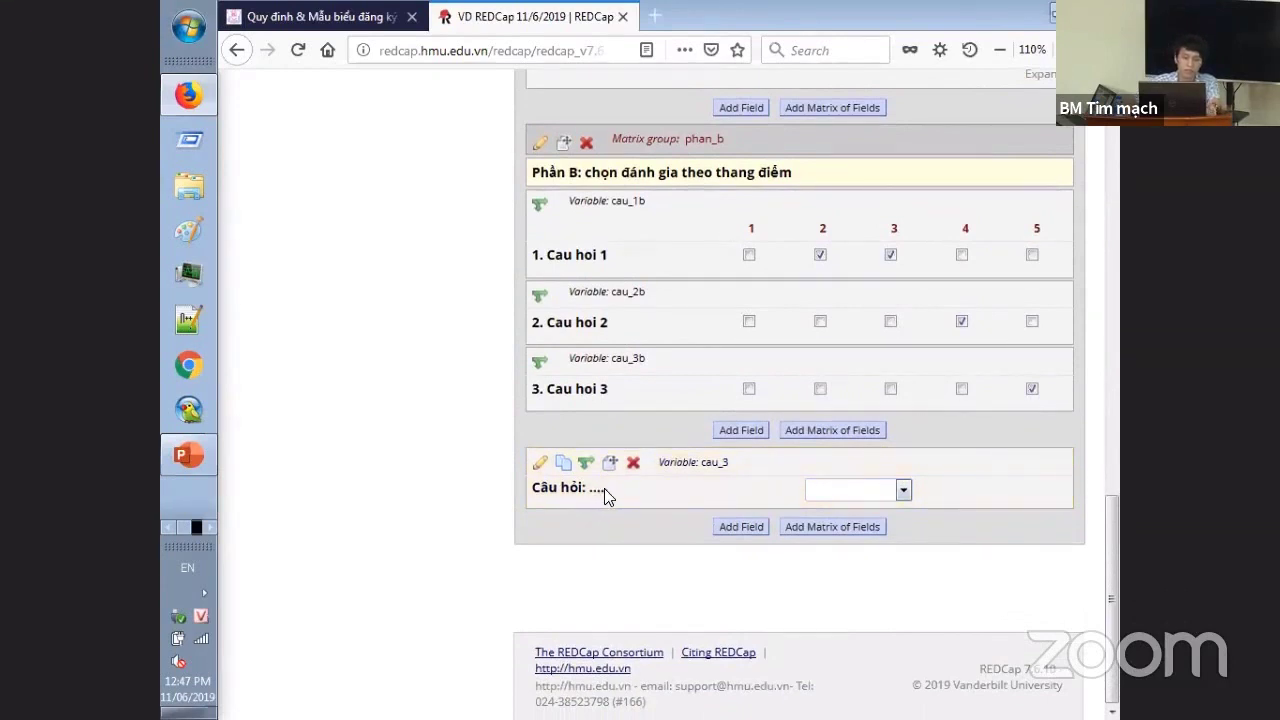
pyautogui.click(890, 496)
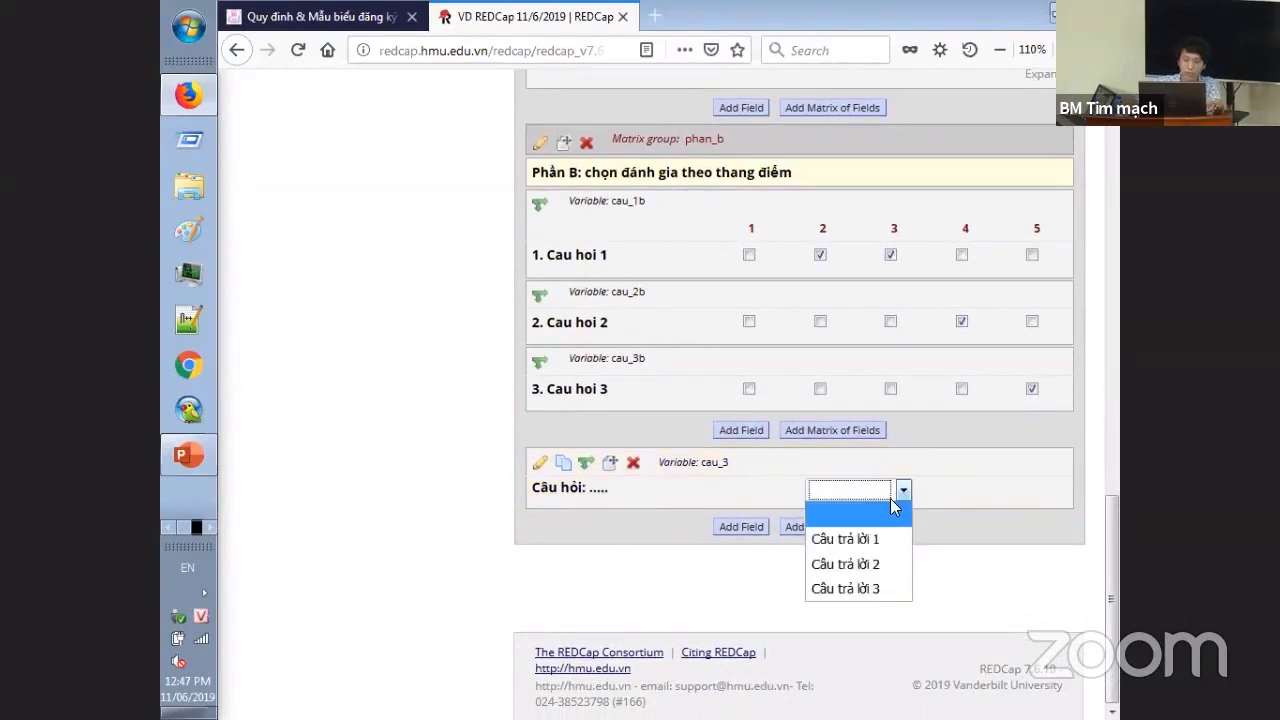
pyautogui.click(885, 538)
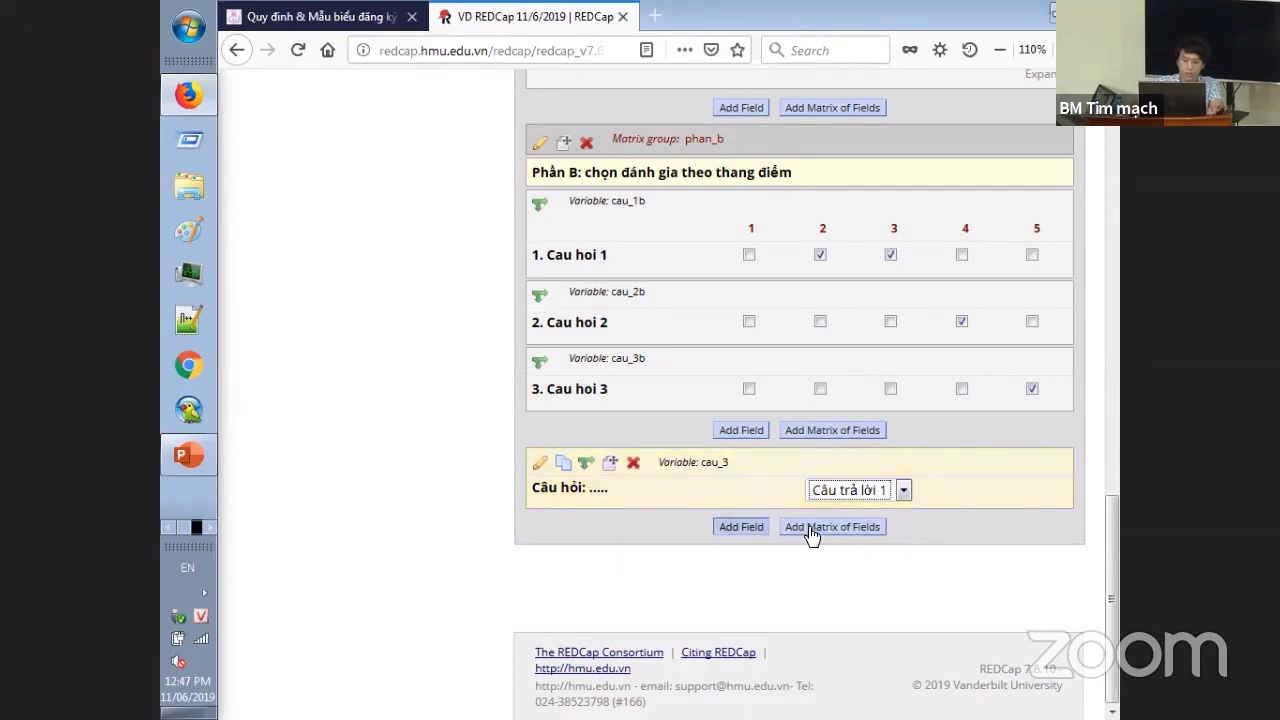
pyautogui.click(741, 526)
# - Make the new field a checkbox question labelled 'Cau hỏi 2: ......'
pyautogui.click(502, 240)
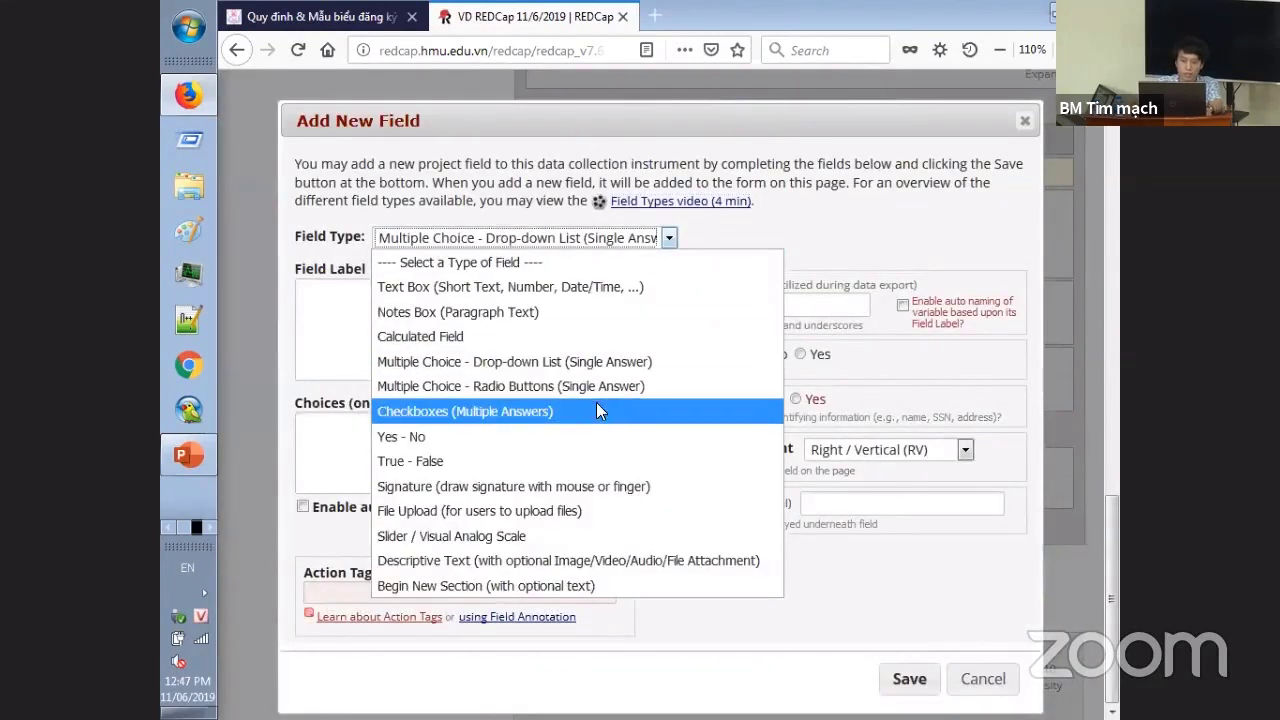
pyautogui.click(560, 411)
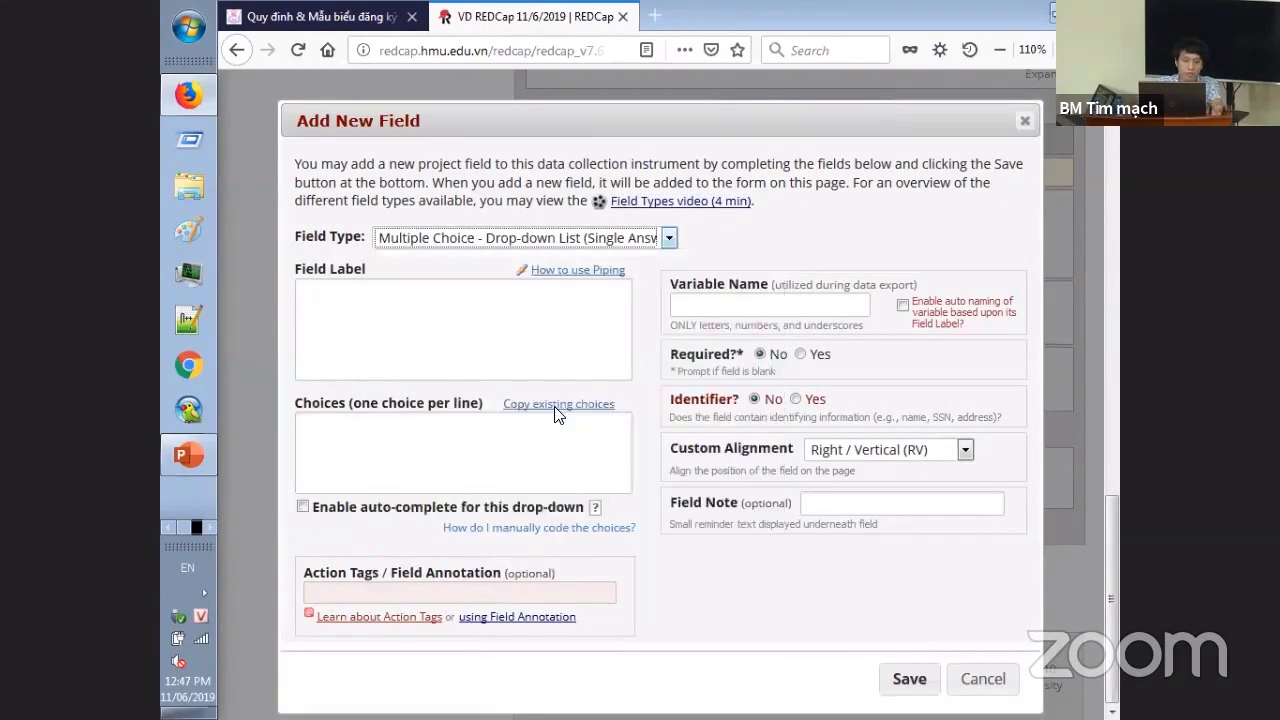
pyautogui.write('Cau hỏi 2')
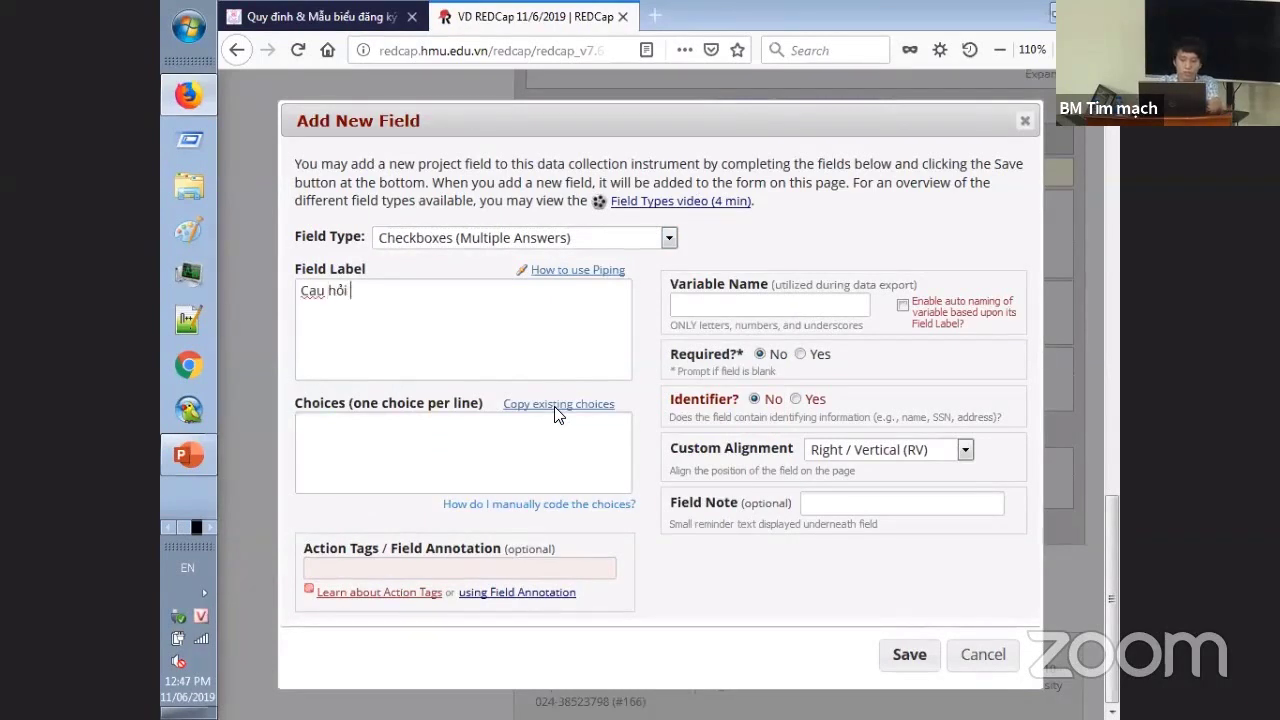
pyautogui.write(': ......')
pyautogui.press('Tab')
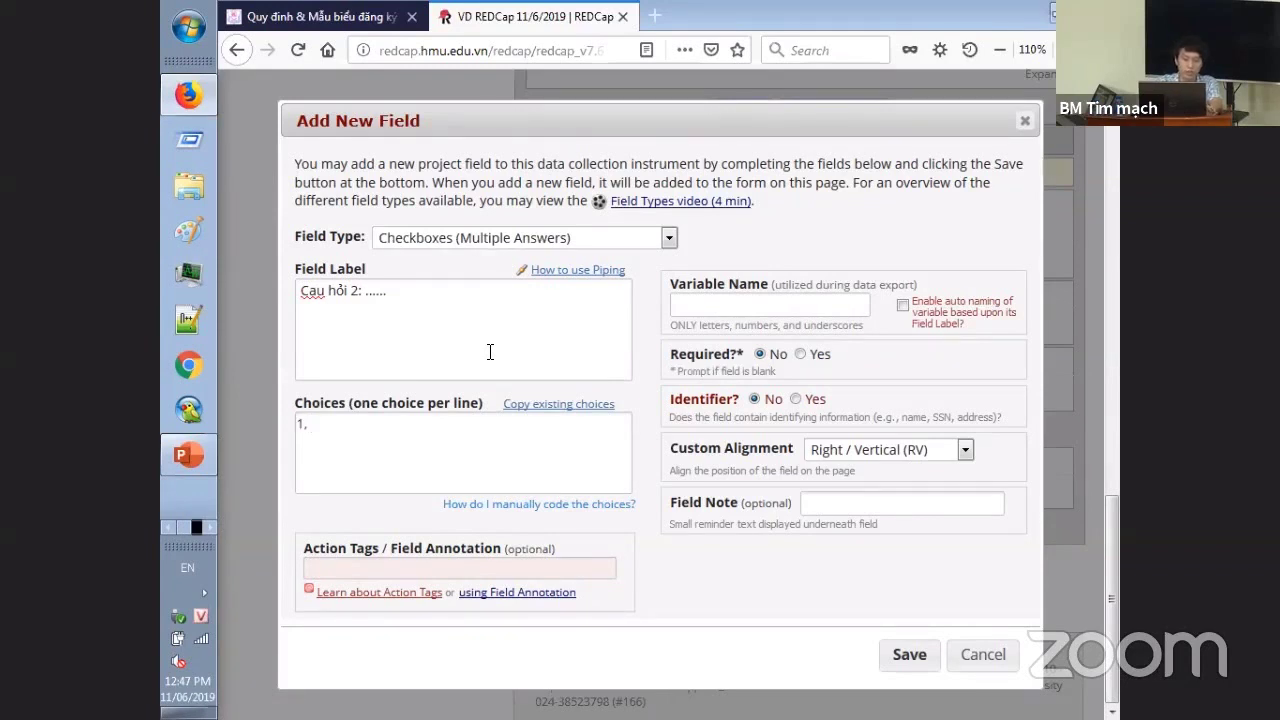
# - Enter choices Câu trả lời 1–3, set variable cau_4, and save
pyautogui.write('1, Câu trả lơi')
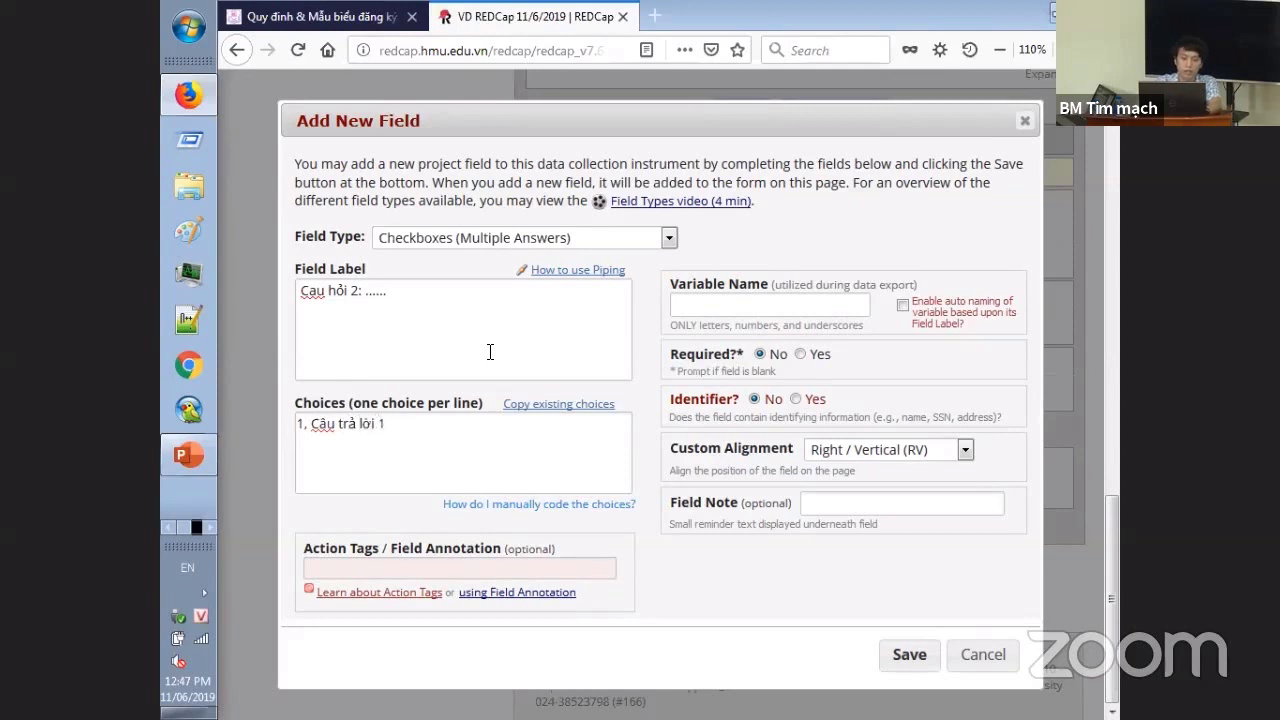
pyautogui.write(' 1')
pyautogui.press('Return')
pyautogui.write('2, Câu trả')
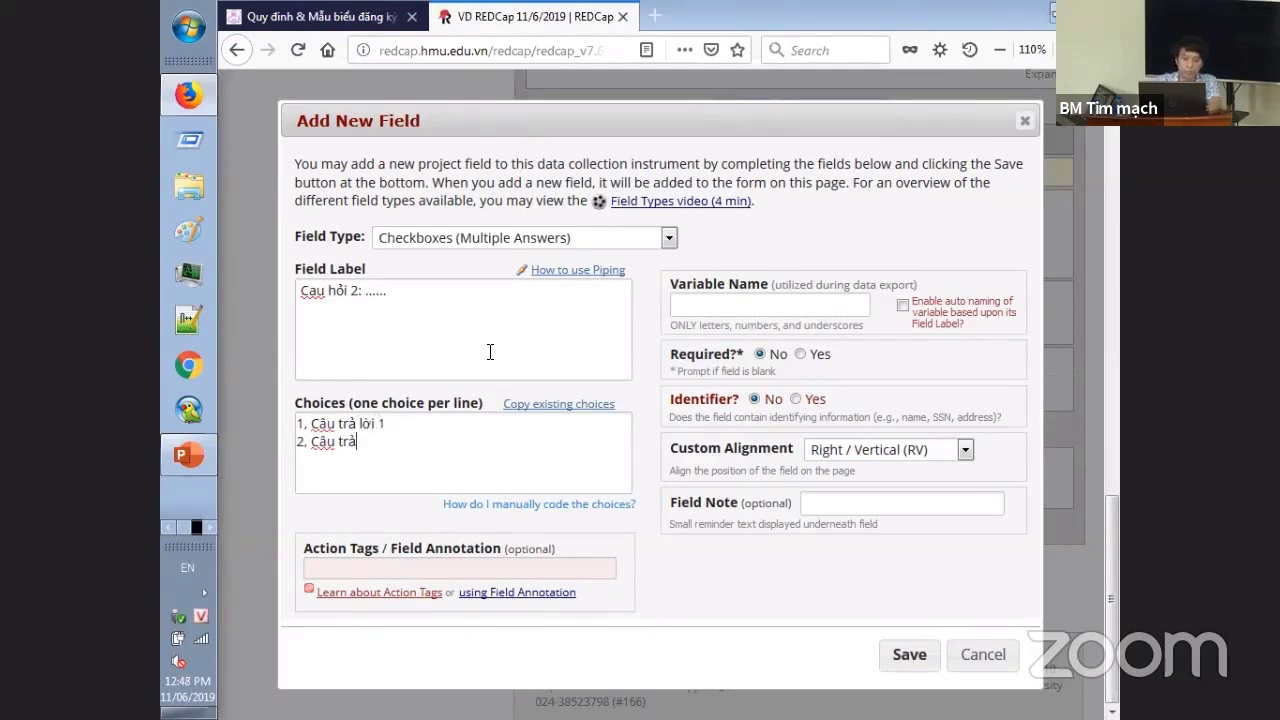
pyautogui.write(' lời 2')
pyautogui.press('Return')
pyautogui.write('3, Câu trả lo')
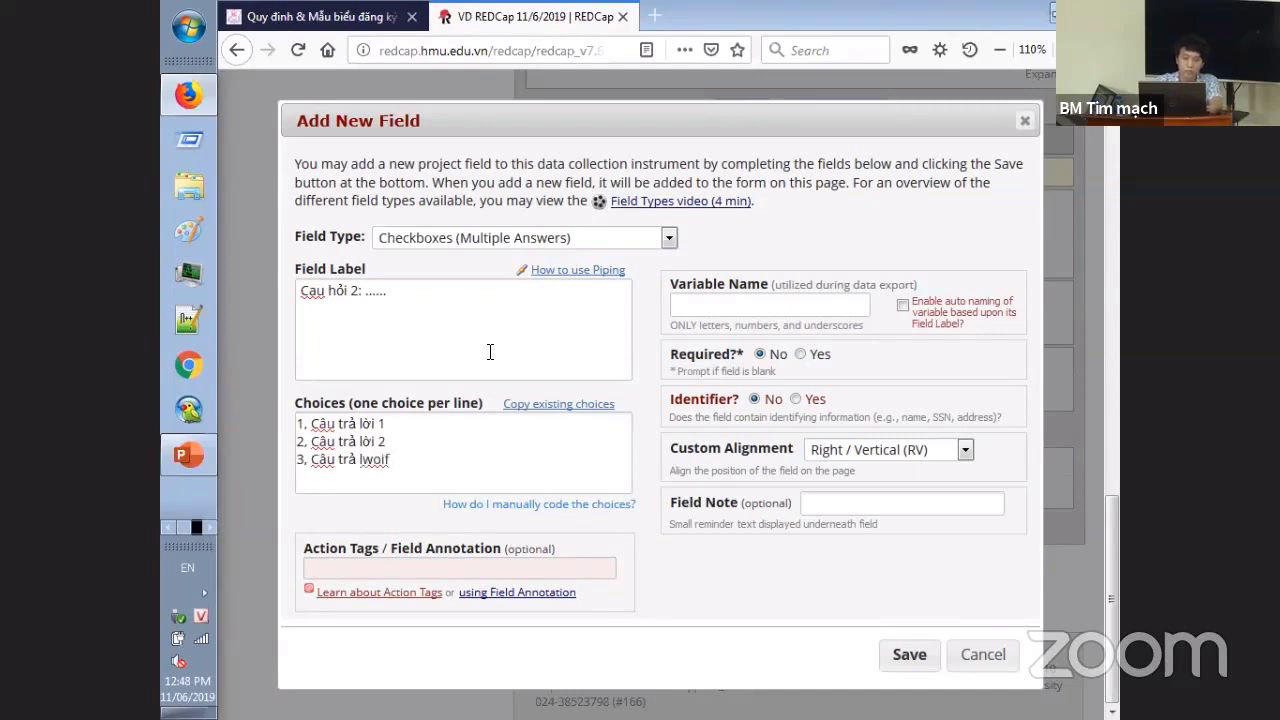
pyautogui.write('ời 3')
pyautogui.write('cau_4')
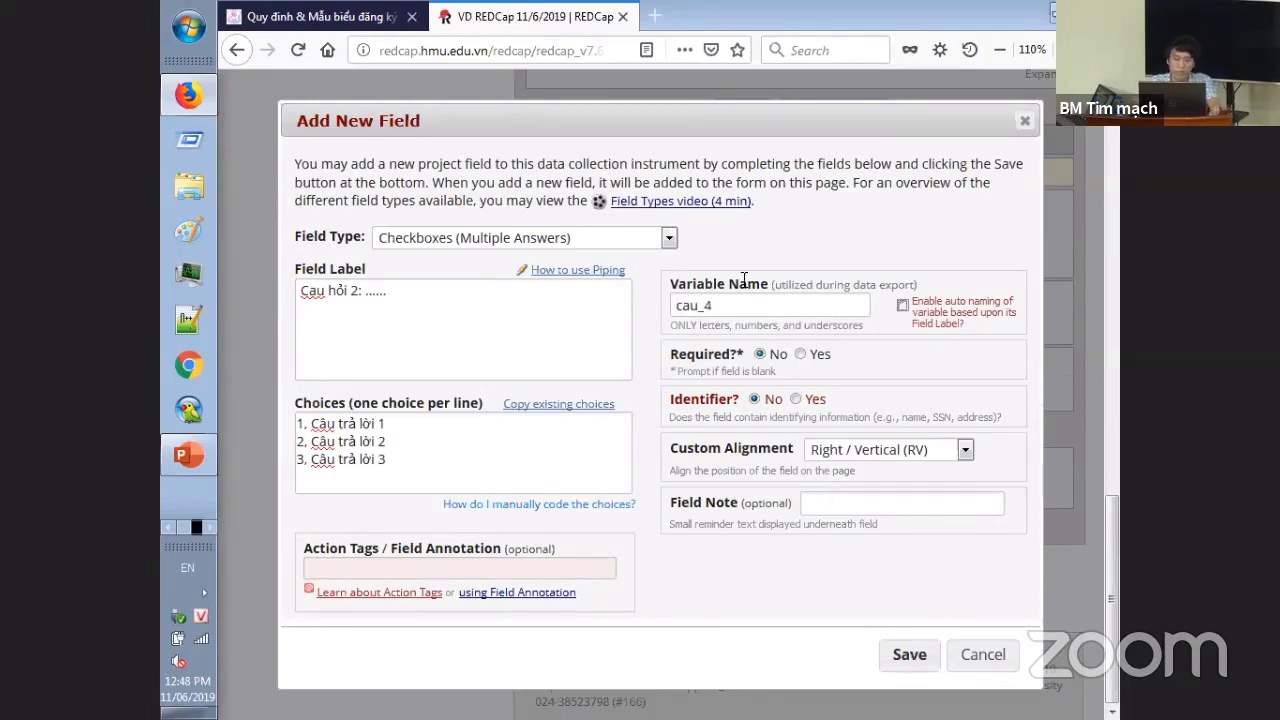
pyautogui.click(900, 654)
# - Test by choosing Câu trả lời 2 in cau_3 and ticking answers 2 and 3 in cau_4
pyautogui.scroll(-3, 889, 567)
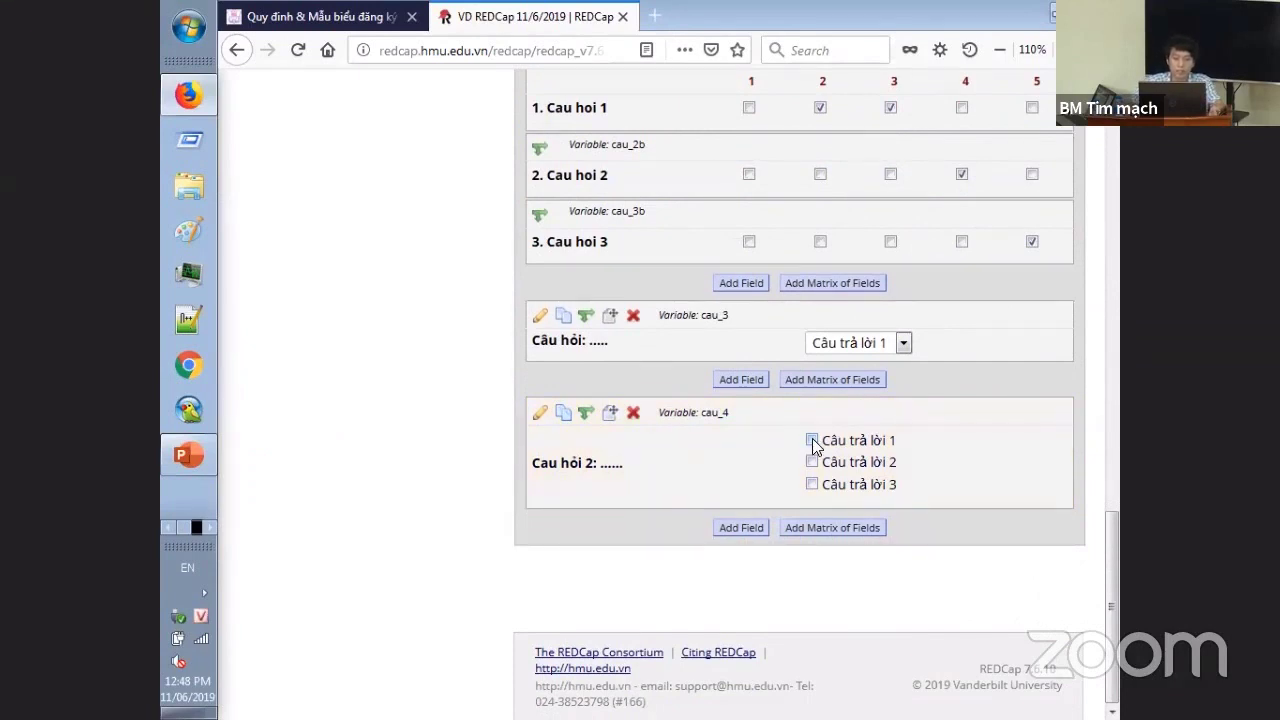
pyautogui.click(849, 342)
pyautogui.press('Down')
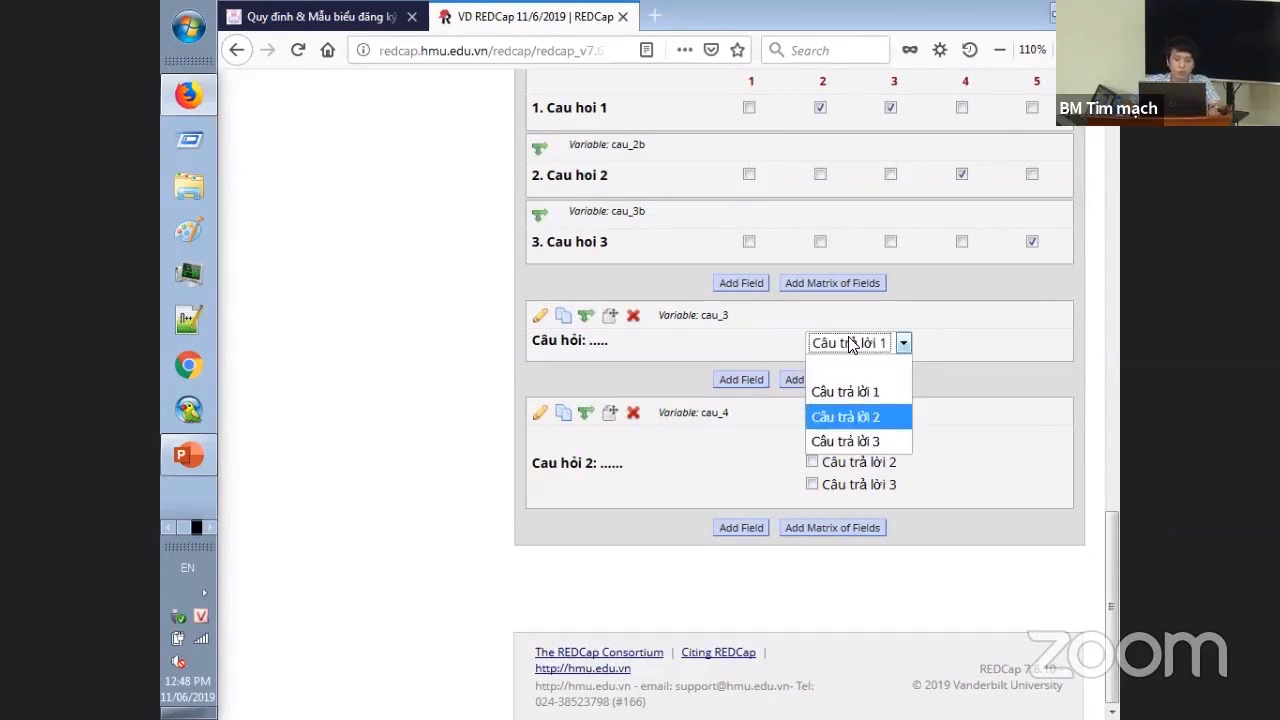
pyautogui.press('Return')
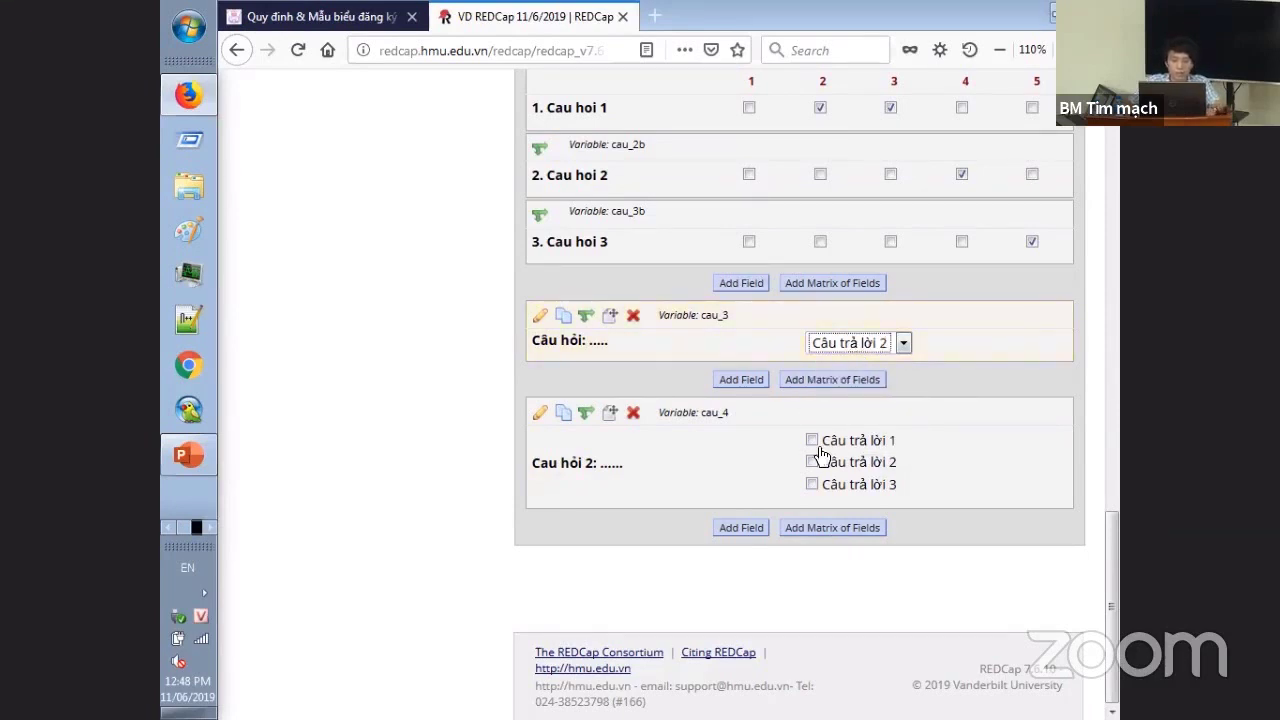
pyautogui.click(812, 462)
pyautogui.click(812, 484)
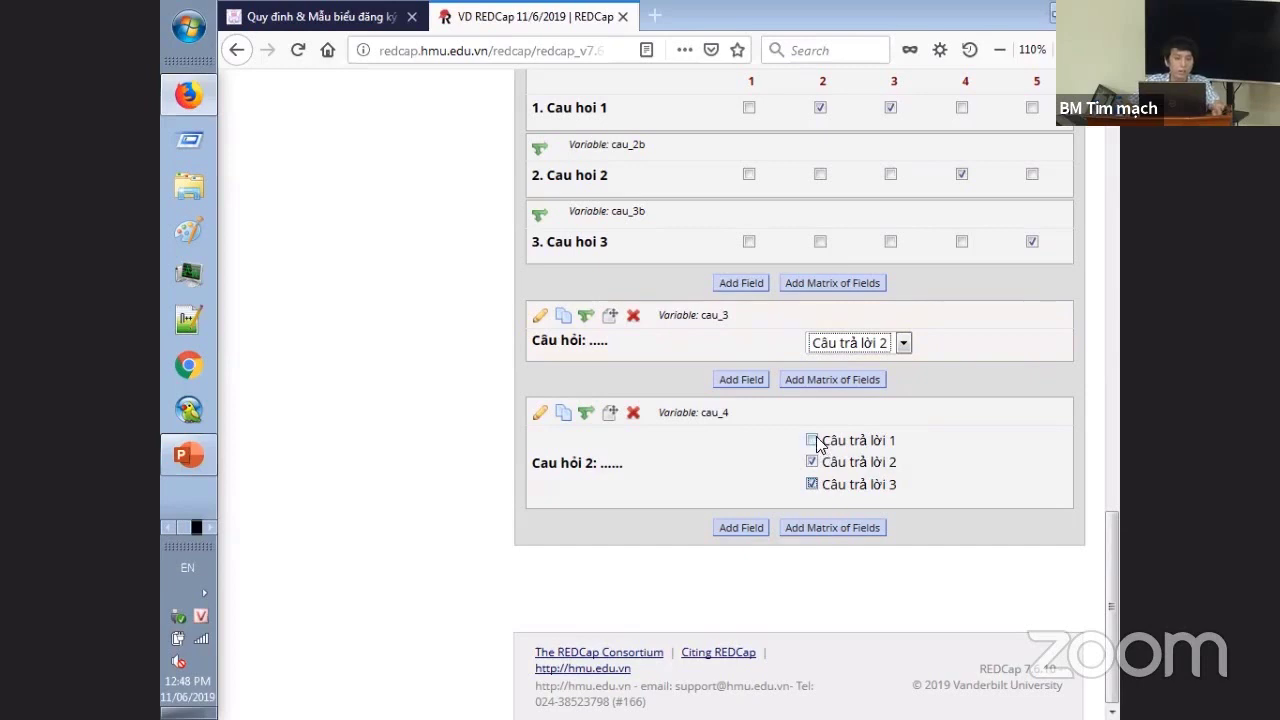
# - Add a new field at the end of the form with the Signature field type
pyautogui.click(741, 527)
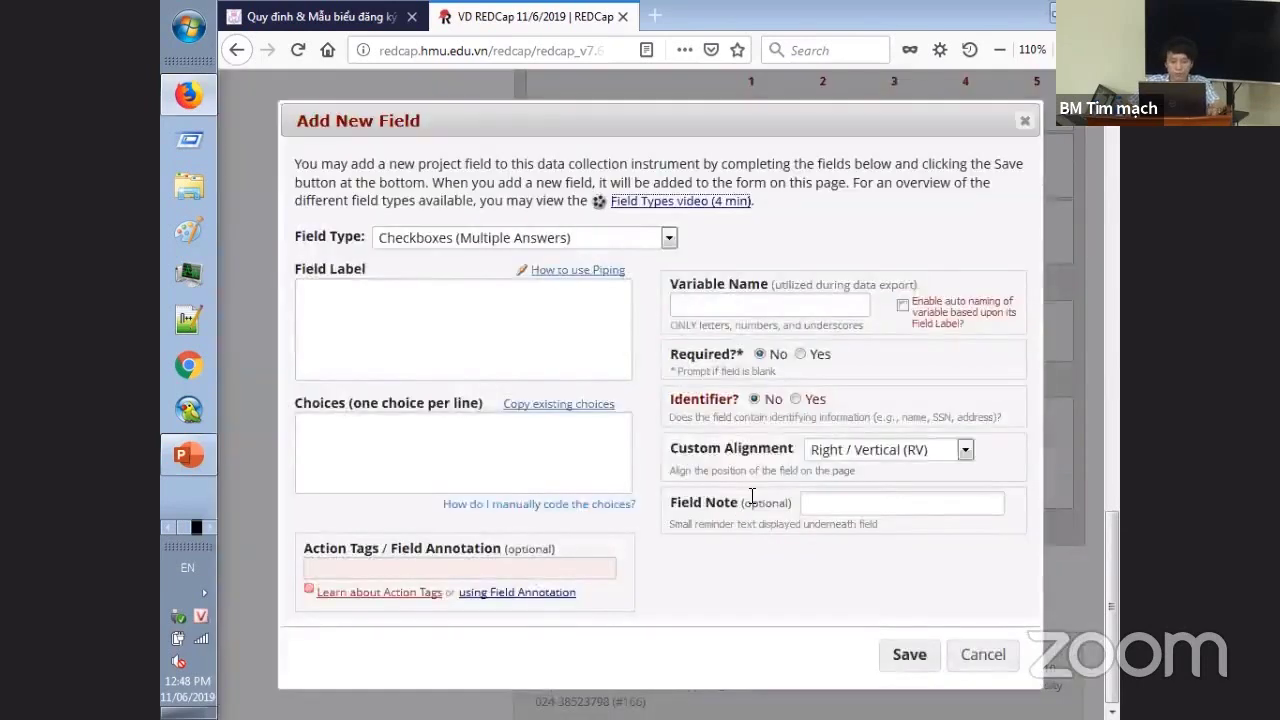
pyautogui.click(505, 236)
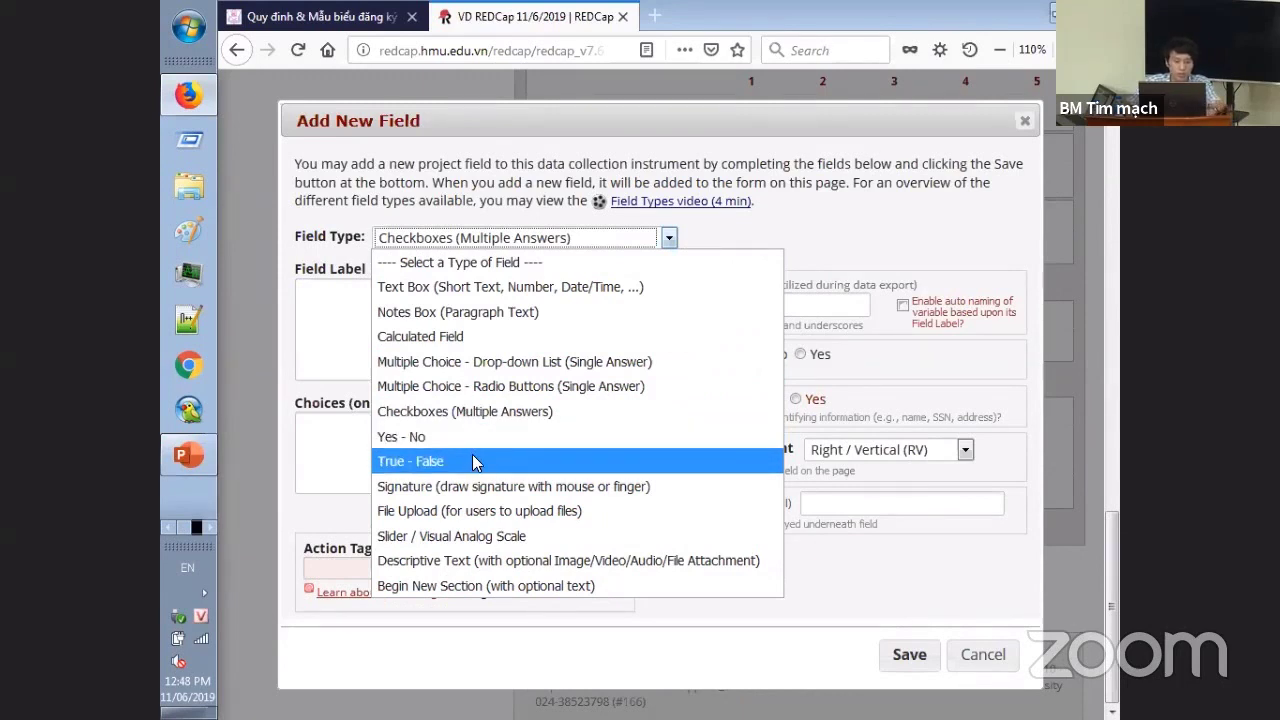
pyautogui.press('Down')
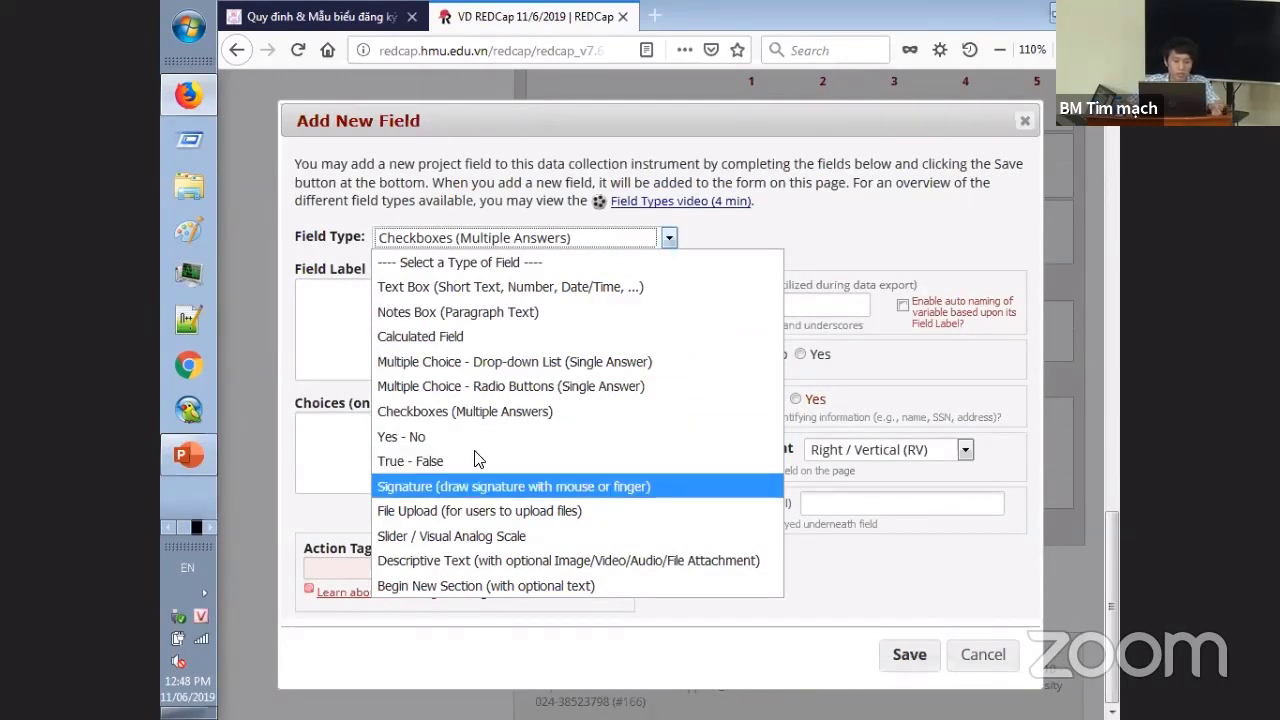
pyautogui.click(436, 490)
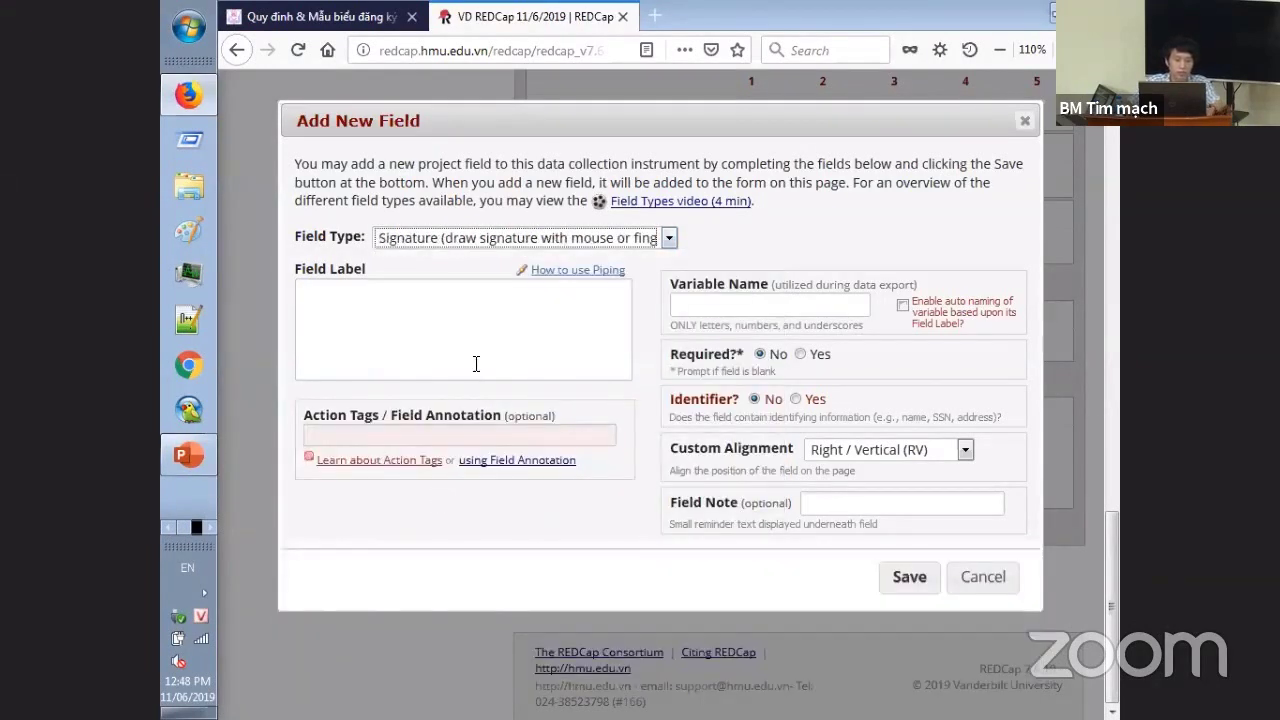
# - Label the signature field 'Chữ ký', set variable name chu_ky, and save it
pyautogui.click(476, 363)
pyautogui.write('Chữ ký ngu')
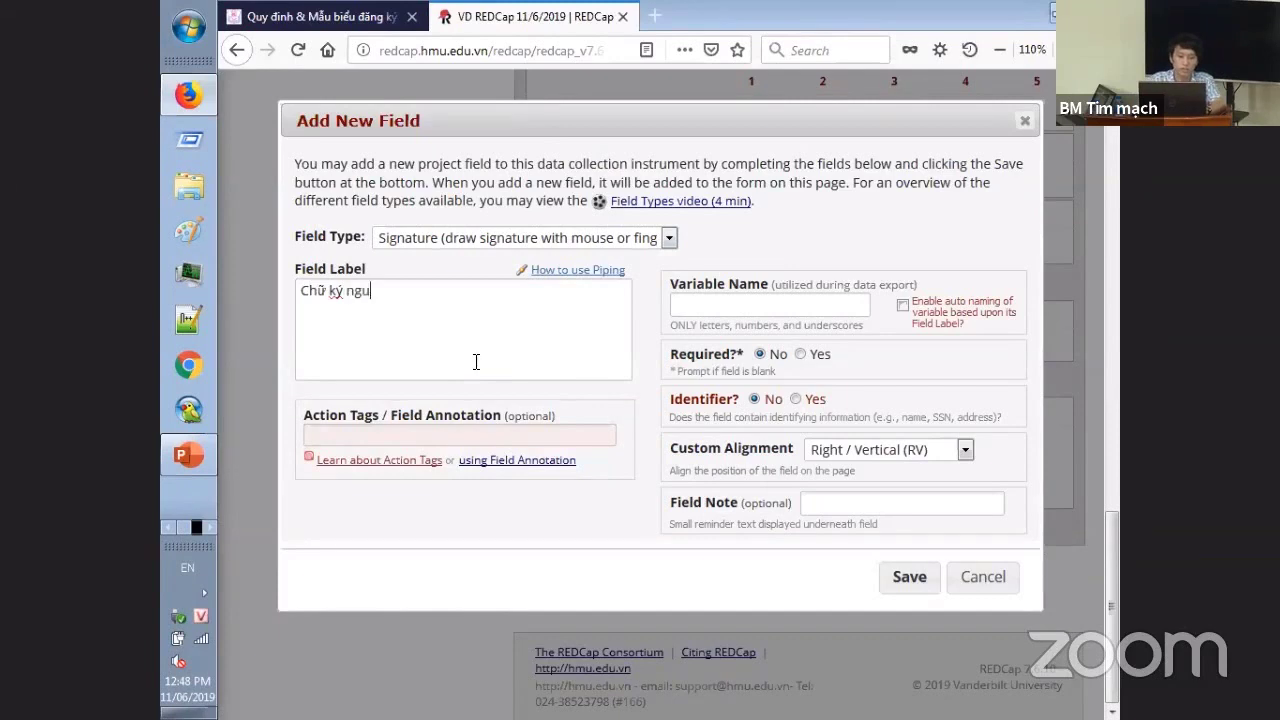
pyautogui.press('BackSpace')
pyautogui.write('ười')
pyautogui.press('BackSpace')
pyautogui.press('BackSpace')
pyautogui.press('BackSpace')
pyautogui.press('BackSpace')
pyautogui.press('BackSpace')
pyautogui.click(850, 302)
pyautogui.write('chyu')
pyautogui.press('BackSpace')
pyautogui.press('BackSpace')
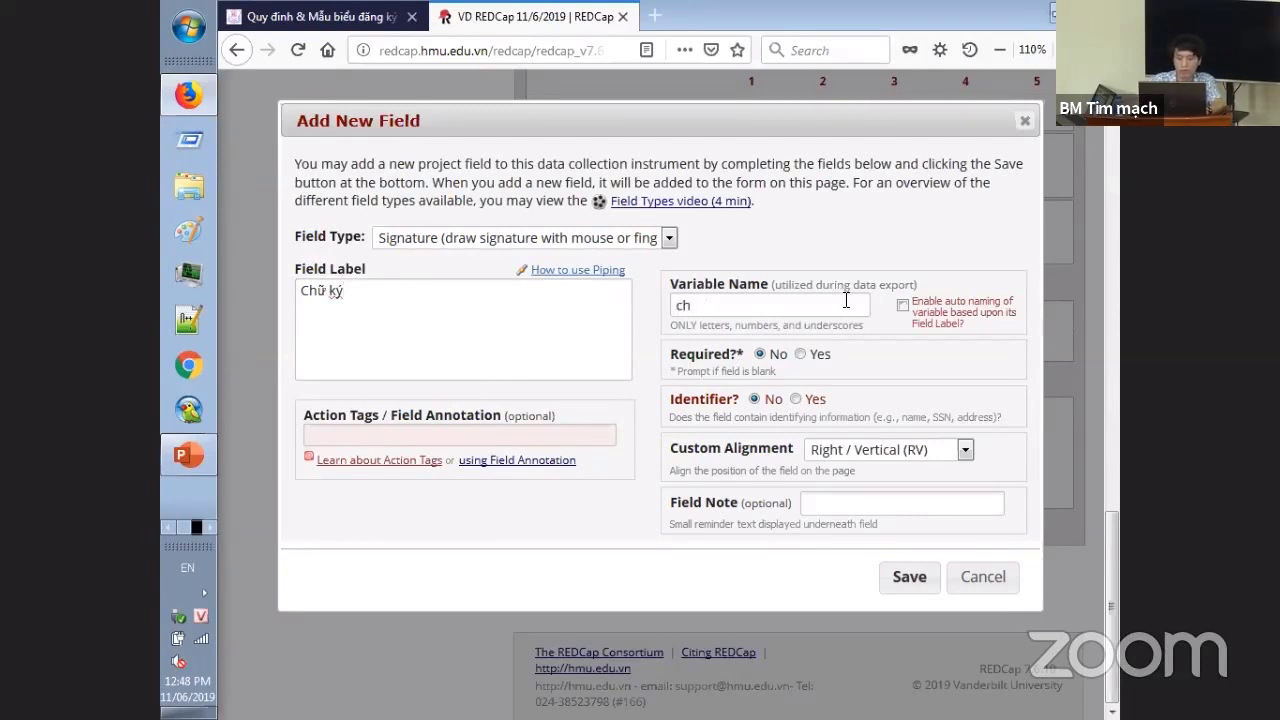
pyautogui.write('u_ky')
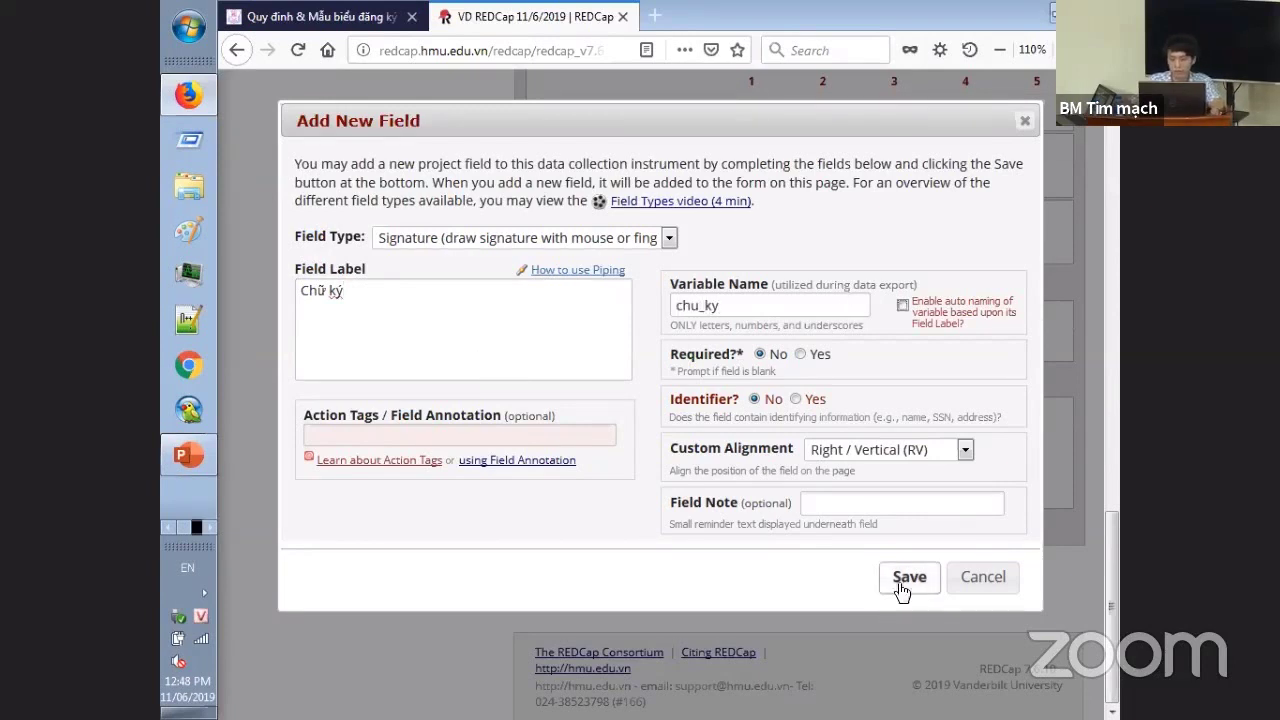
pyautogui.click(909, 577)
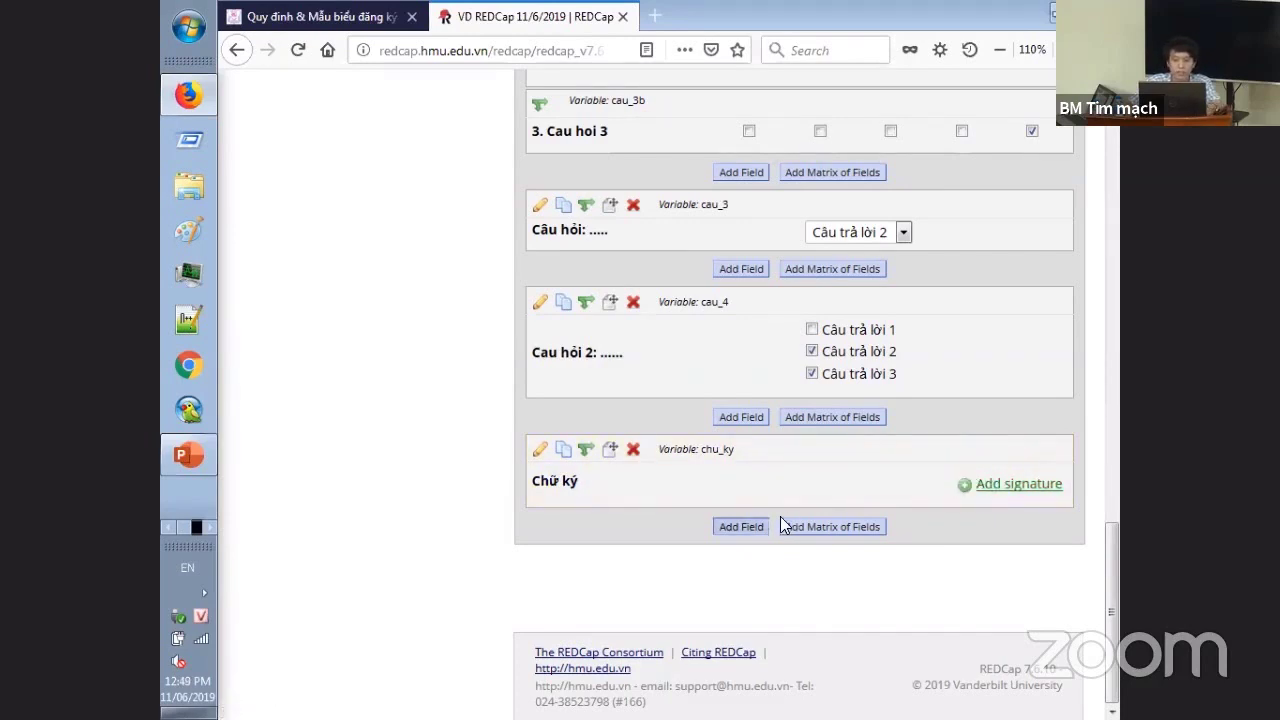
# - Add a Slider / Visual Analog Scale field labelled 'Đánh giá bảng câu hỏi'
pyautogui.click(736, 524)
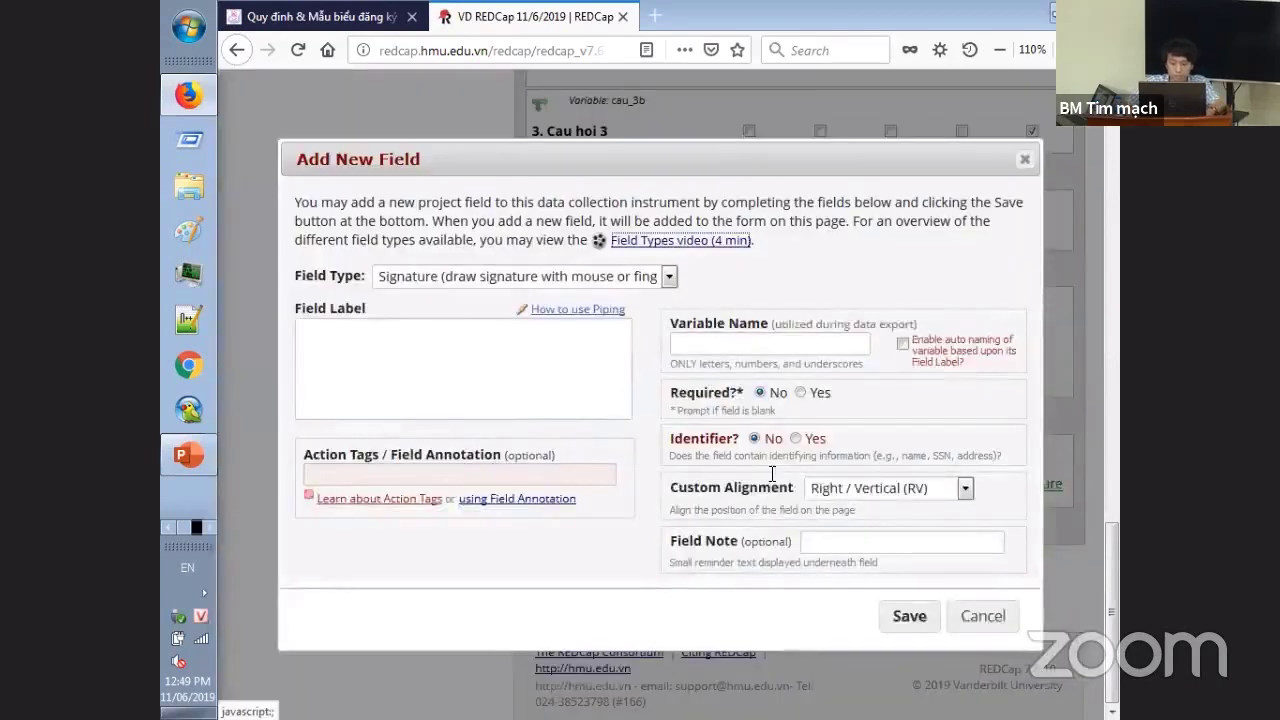
pyautogui.click(631, 278)
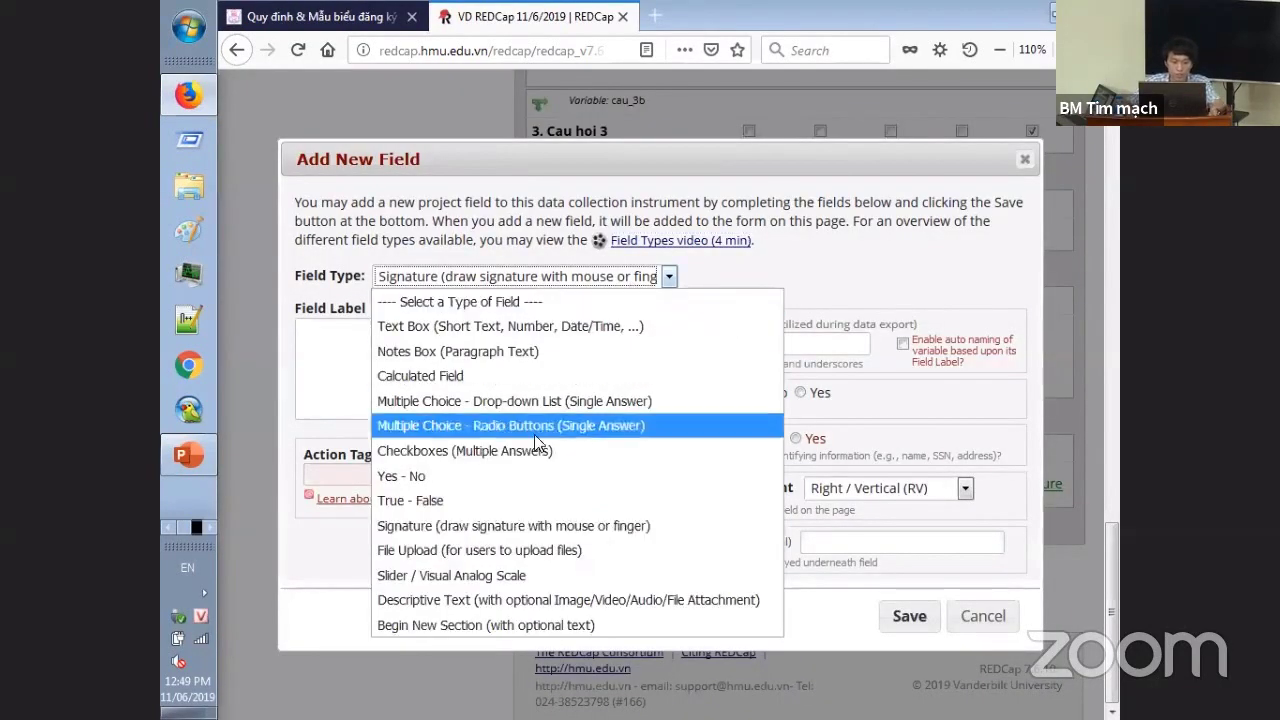
pyautogui.click(490, 576)
pyautogui.write('Đánh giá')
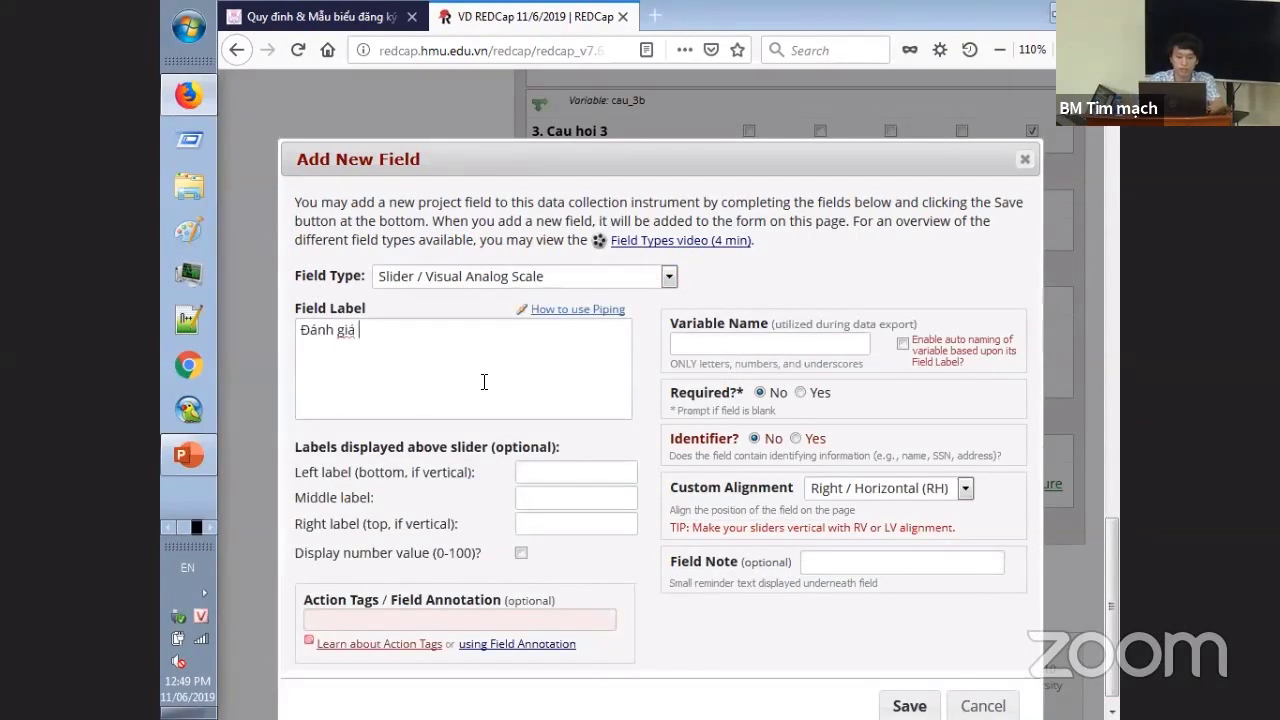
pyautogui.write(' bảng câu hỏi:')
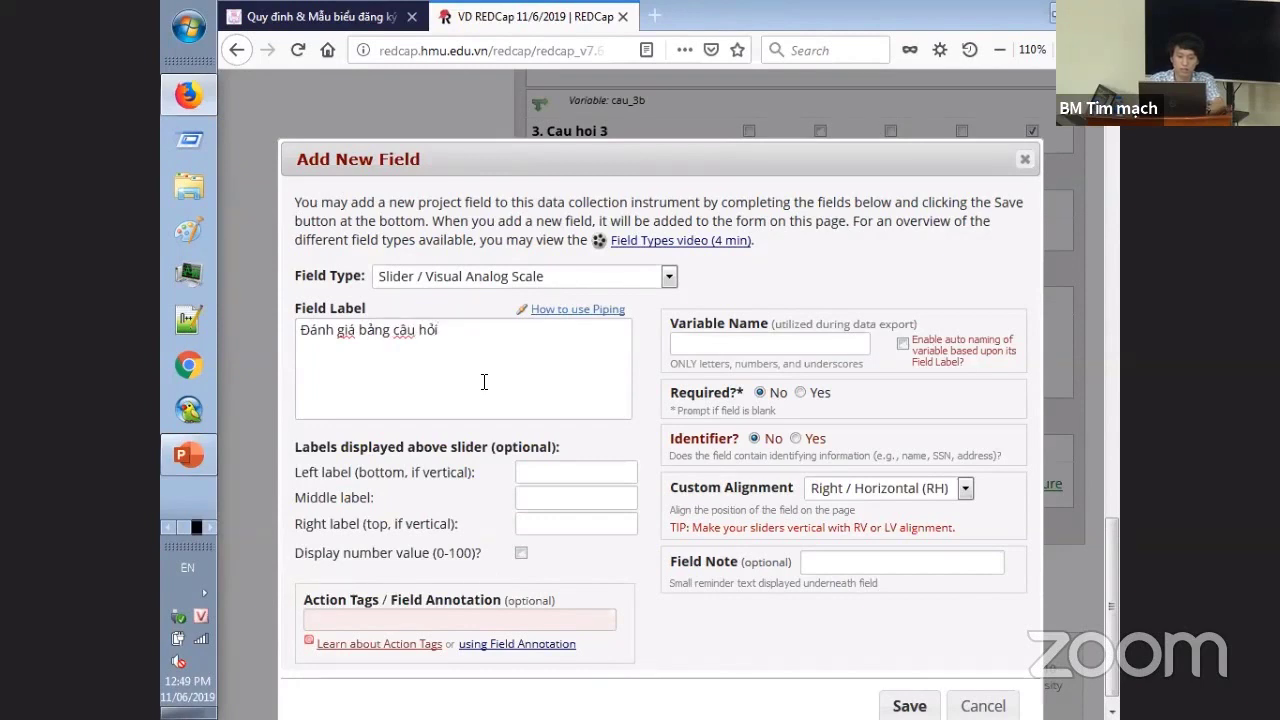
# - Give the slider labels 0 and 100, show its number value, name it danh_gia_cau_hoi, save
pyautogui.click(600, 478)
pyautogui.write('0')
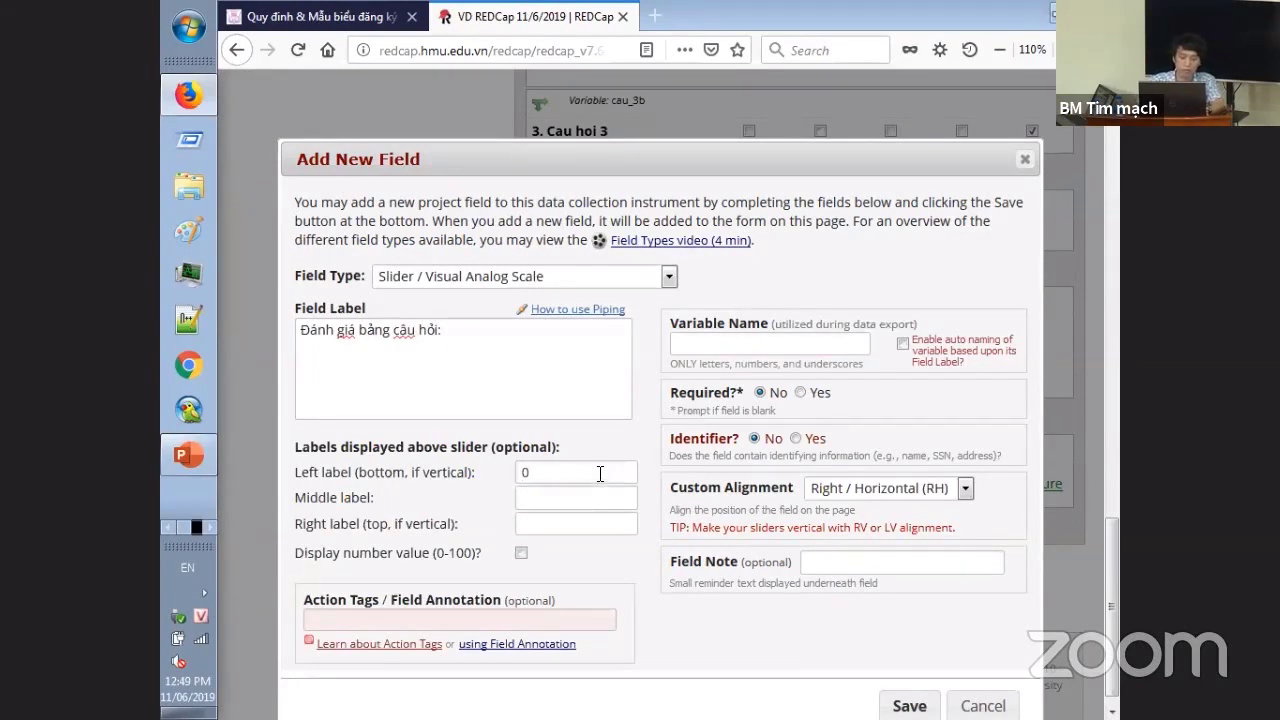
pyautogui.click(572, 497)
pyautogui.click(574, 524)
pyautogui.write('100')
pyautogui.click(521, 553)
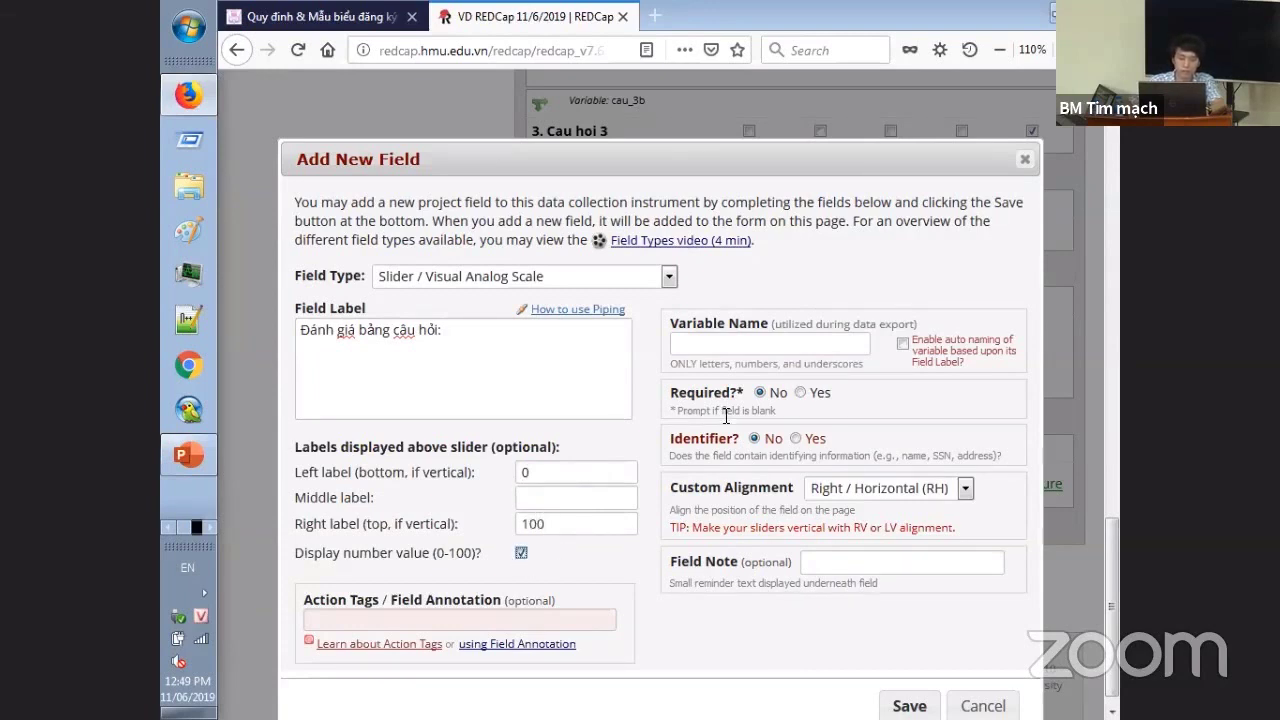
pyautogui.click(771, 349)
pyautogui.write('danh gi')
pyautogui.write('a cau hoi')
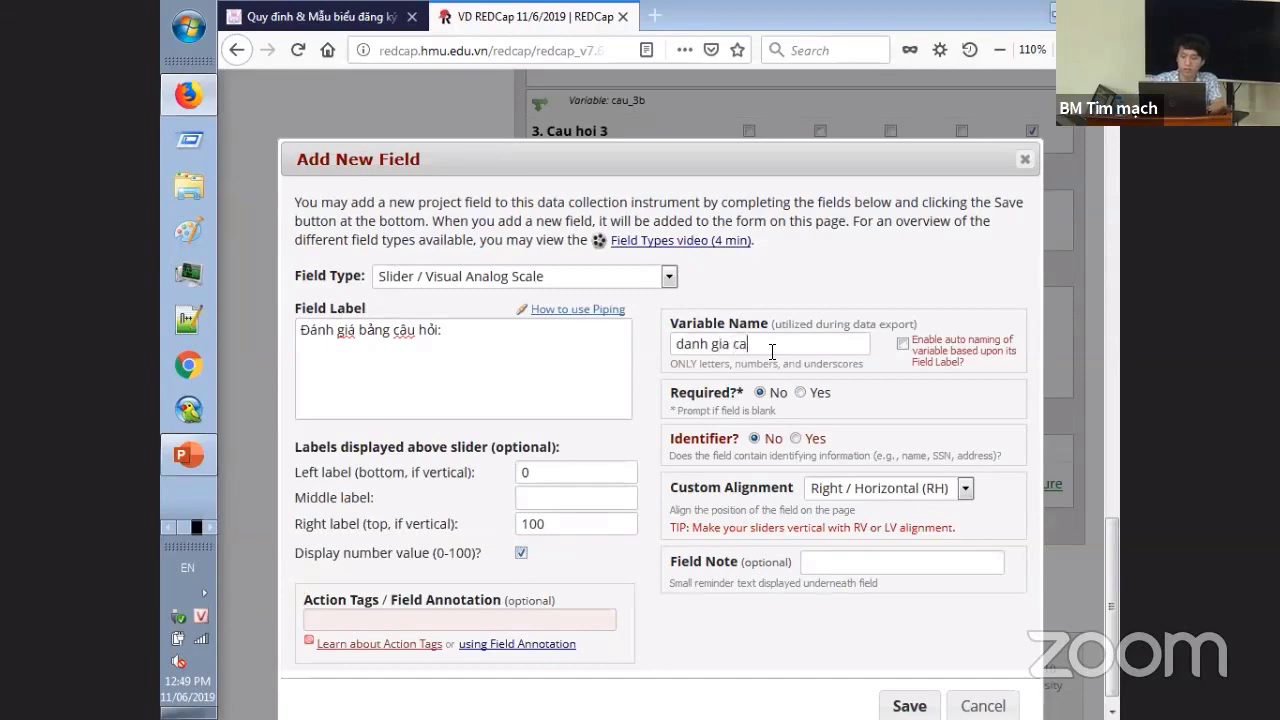
pyautogui.click(909, 705)
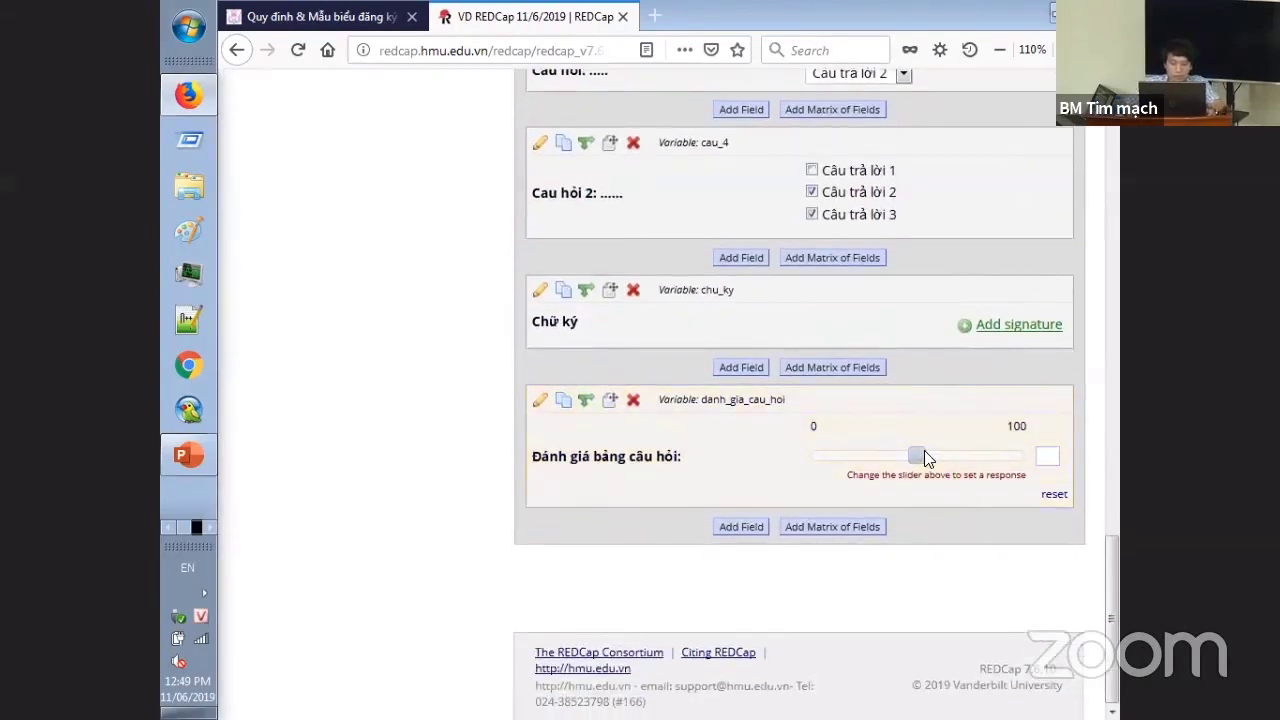
pyautogui.moveTo(922, 454); pyautogui.dragTo(991, 466)
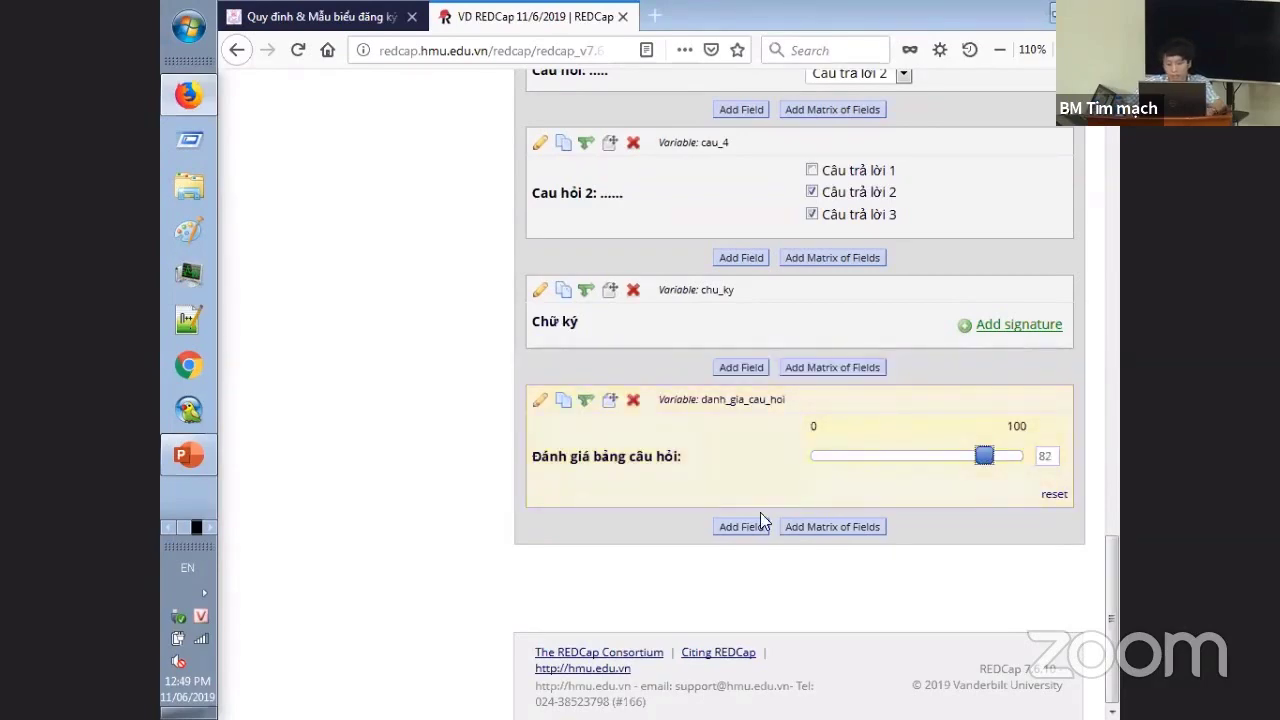
pyautogui.scroll(15, 746, 522)
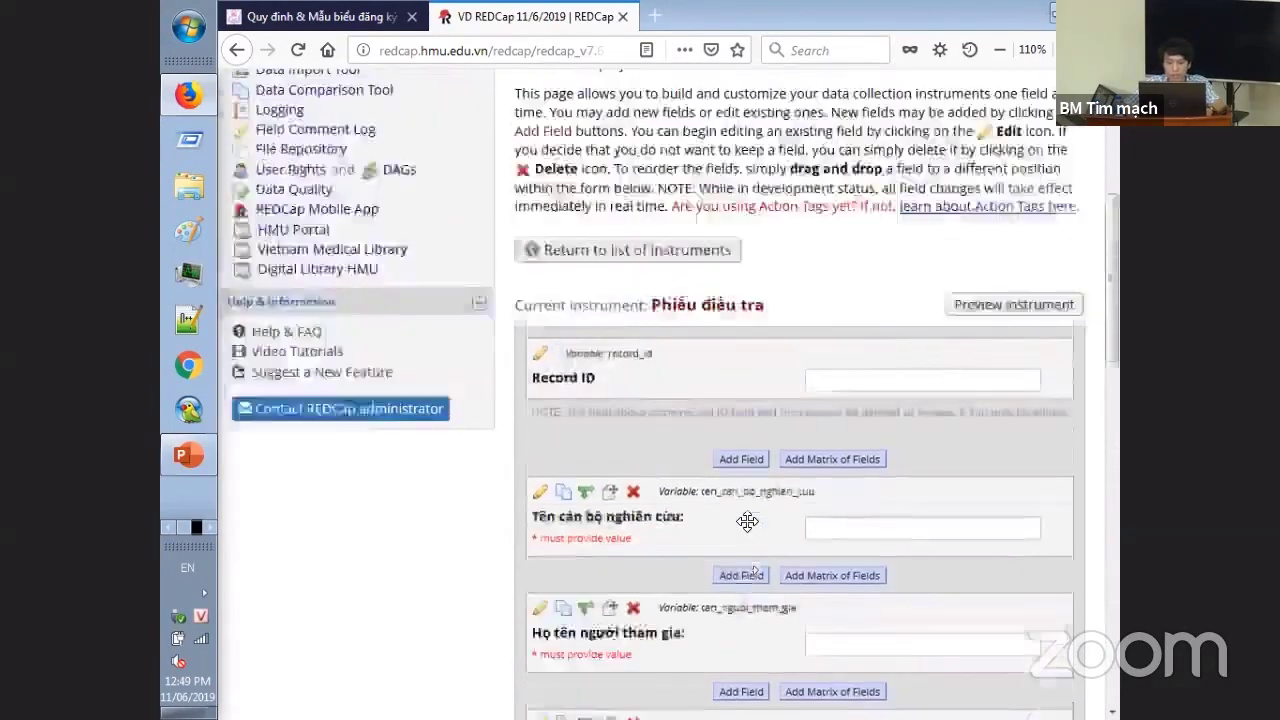
pyautogui.scroll(-12, 740, 535)
pyautogui.scroll(-5, 740, 538)
pyautogui.scroll(15, 745, 530)
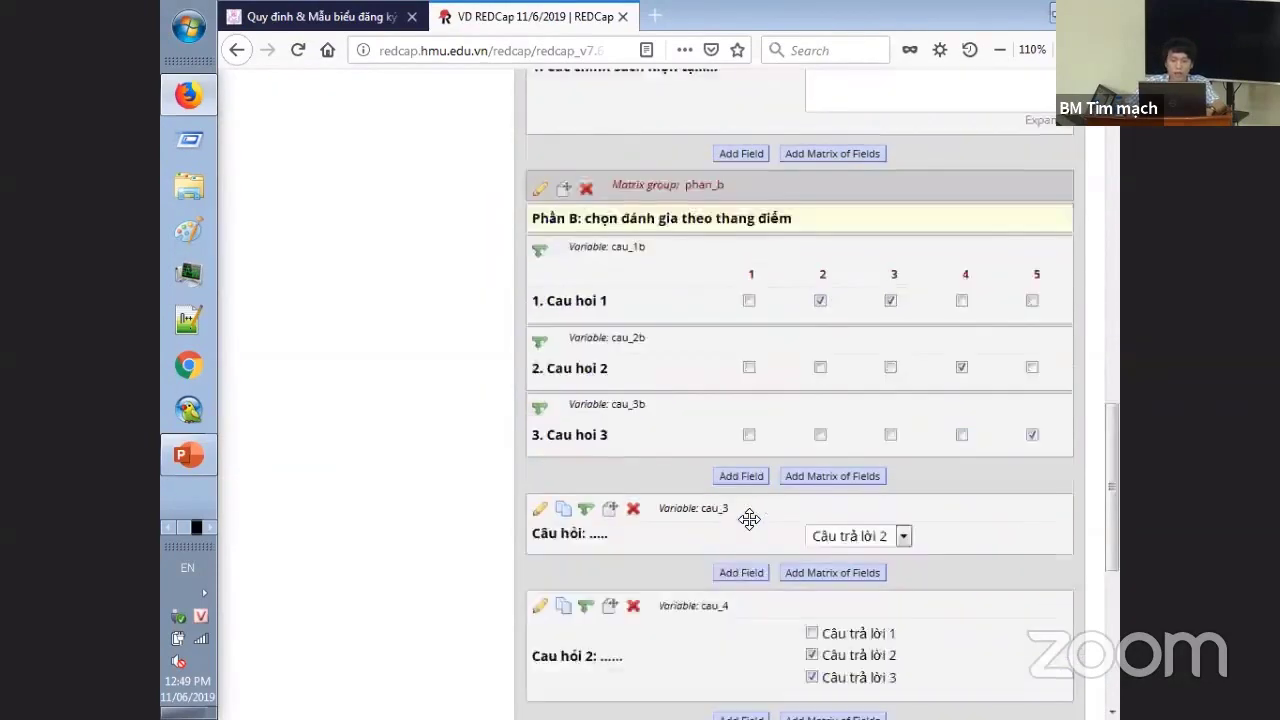
pyautogui.scroll(-14, 754, 525)
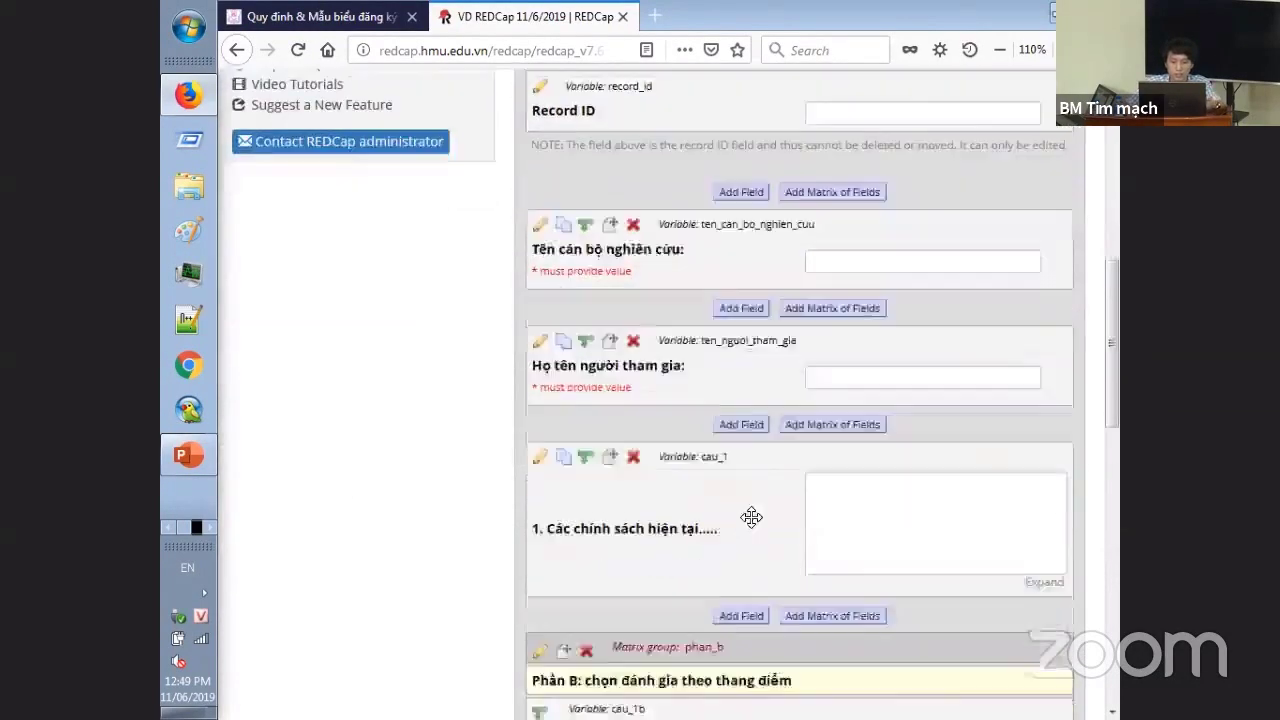
pyautogui.scroll(-1, 754, 526)
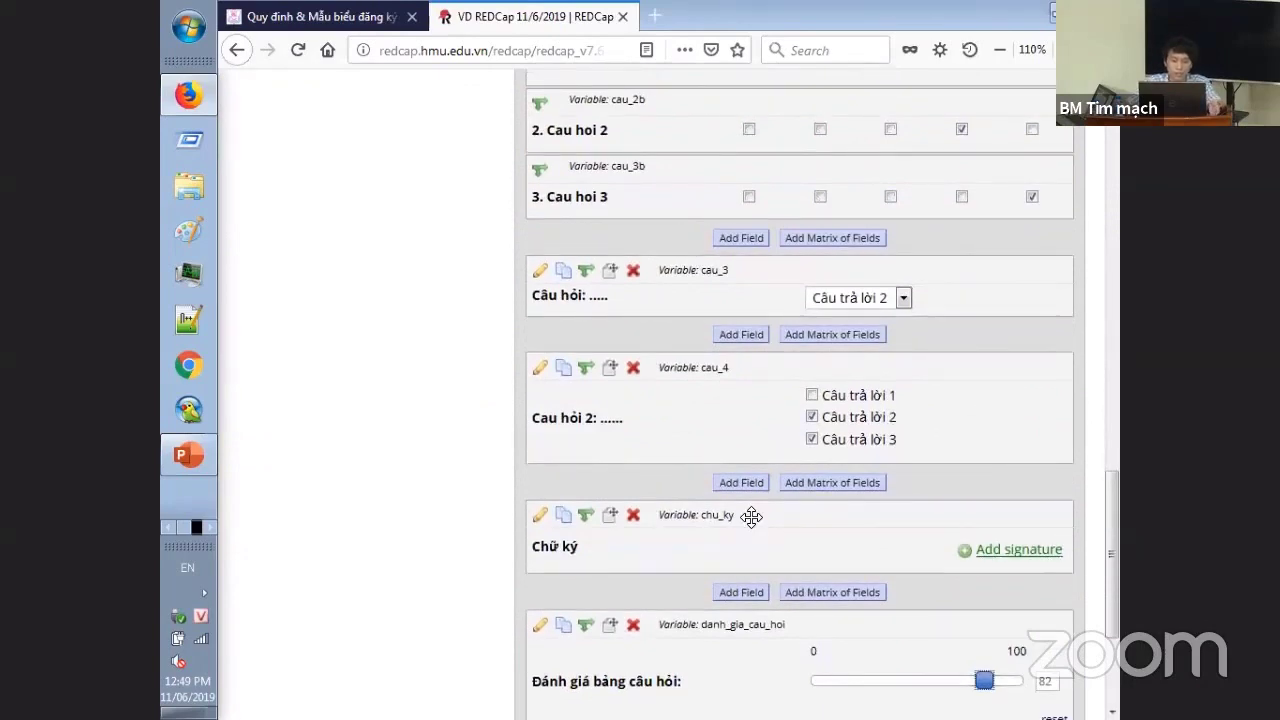
pyautogui.scroll(15, 751, 516)
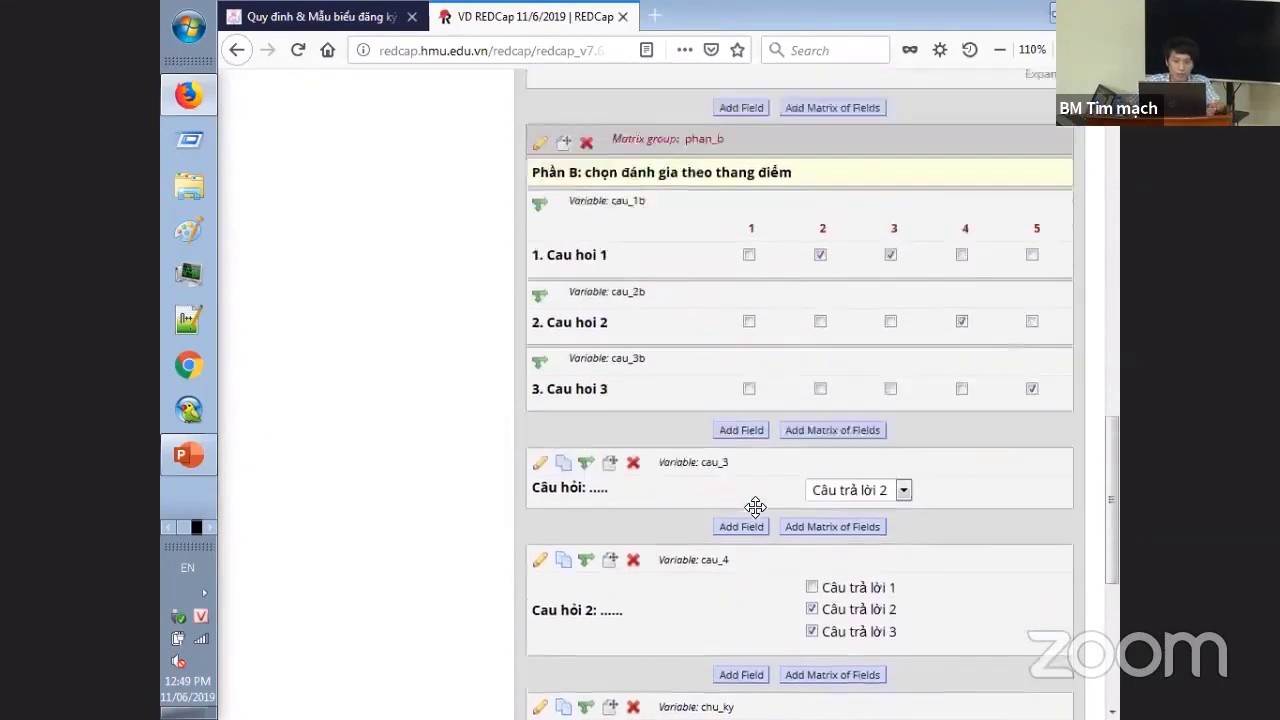
pyautogui.scroll(5, 705, 521)
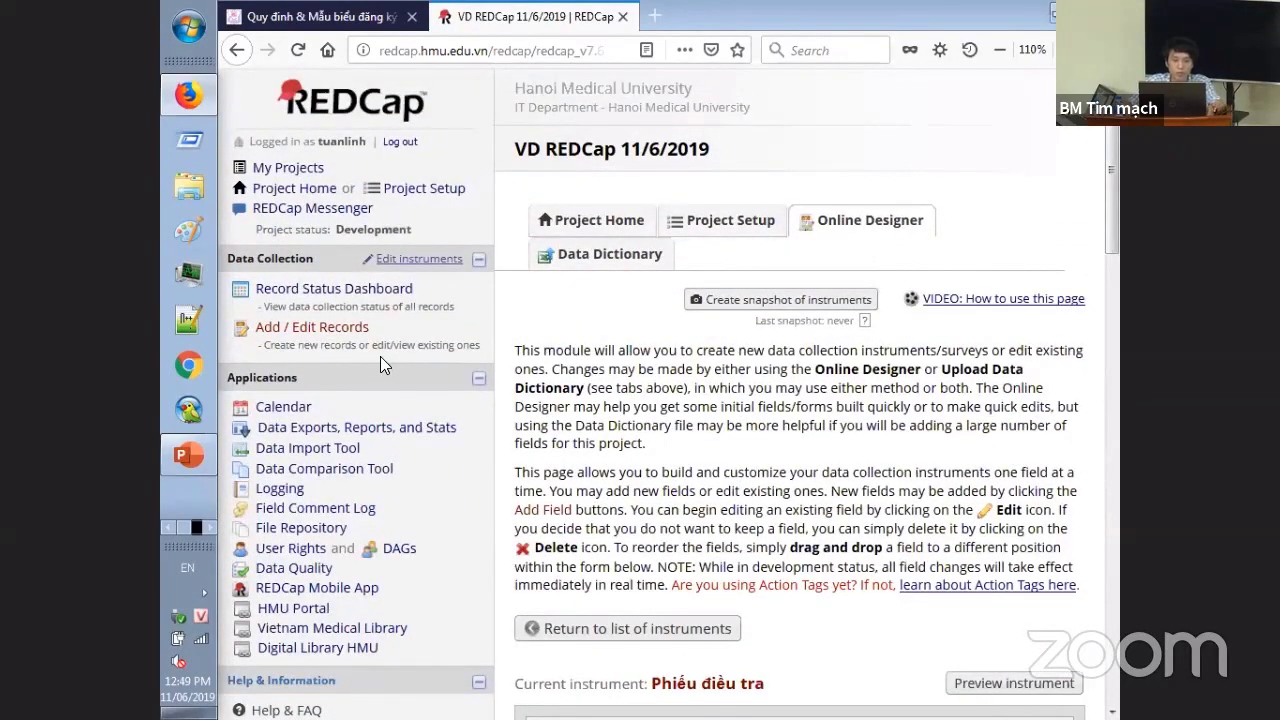
# - Visit the Add / Edit Records page, then open and close the Messenger panel
pyautogui.click(333, 327)
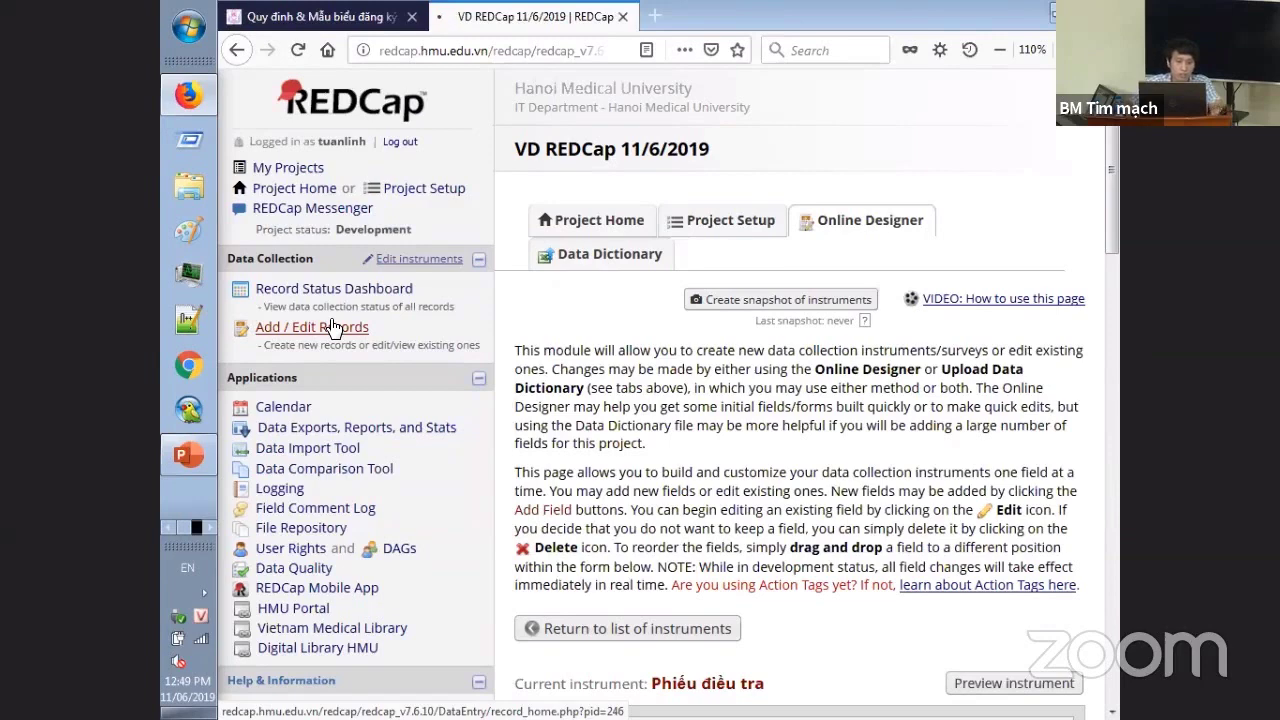
pyautogui.scroll(-2, 733, 279)
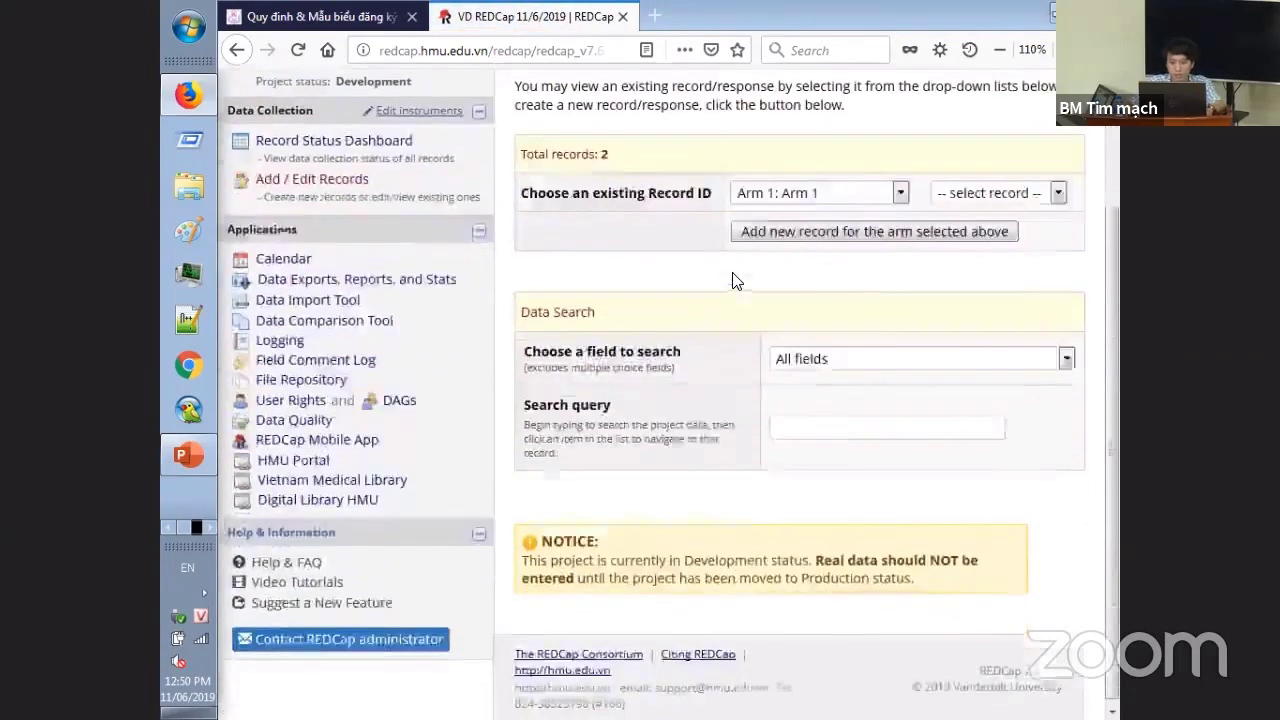
pyautogui.scroll(1, 345, 290)
pyautogui.scroll(1, 345, 290)
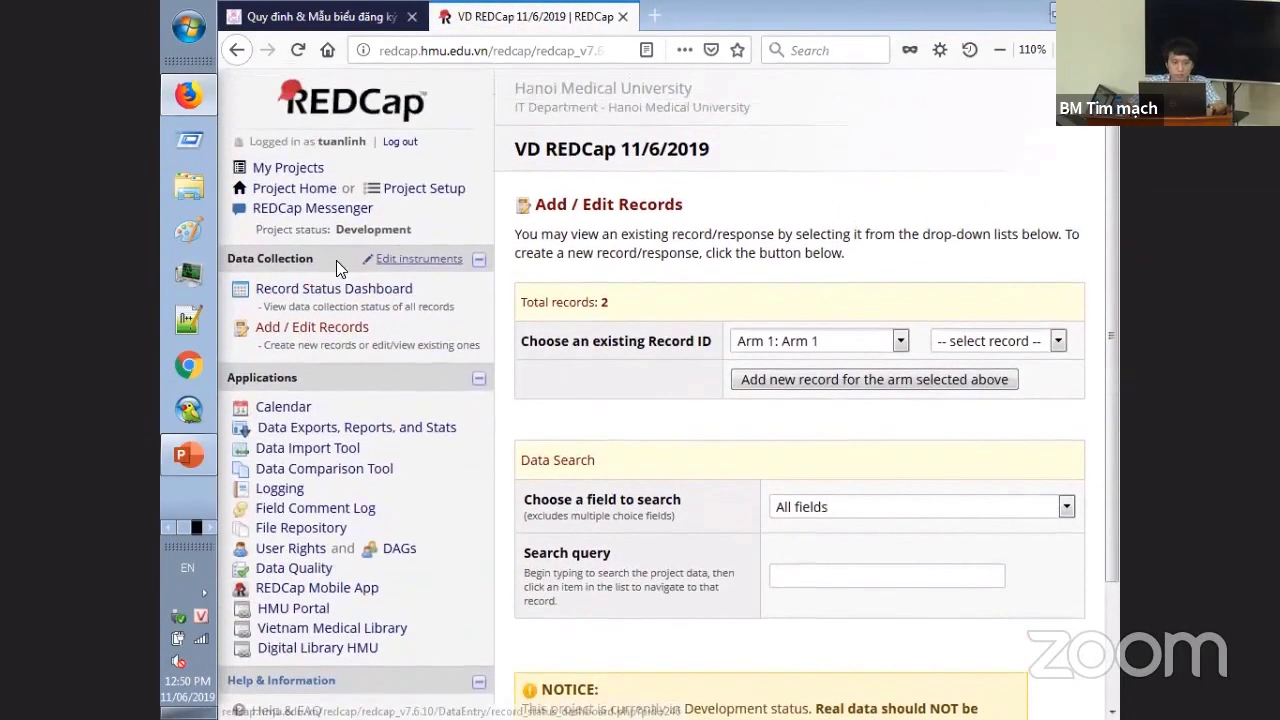
pyautogui.click(372, 208)
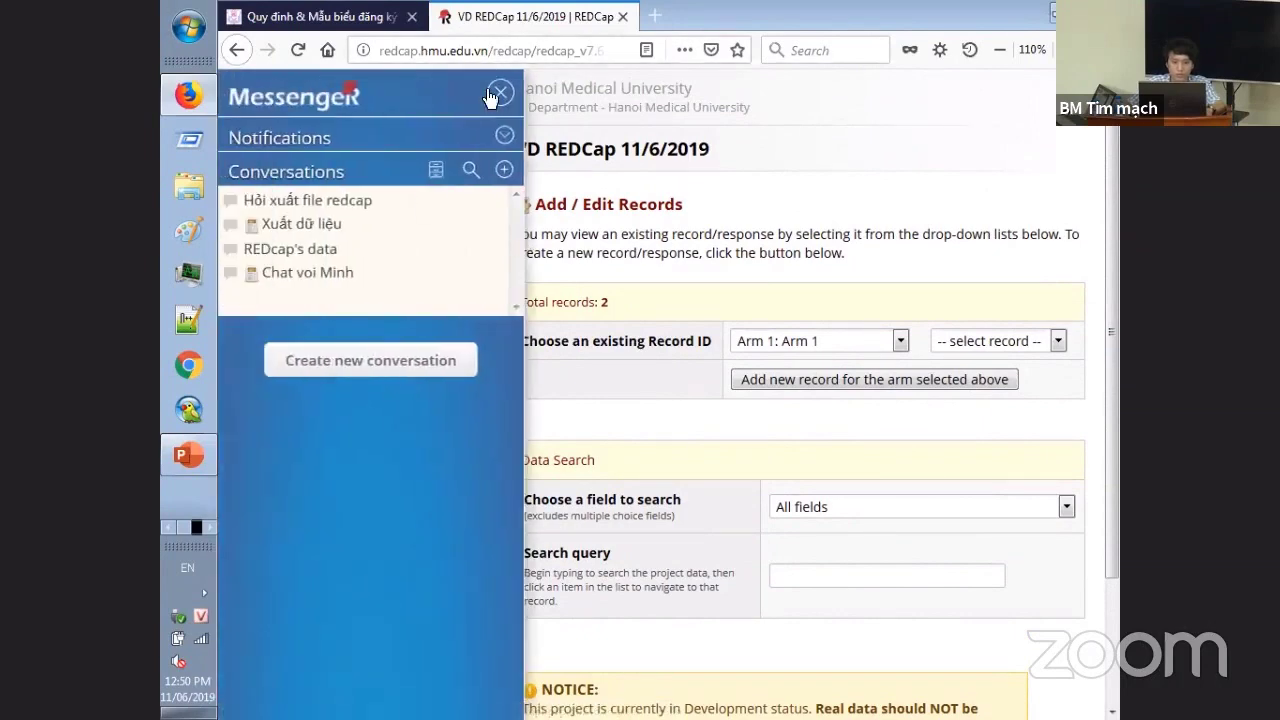
pyautogui.click(500, 92)
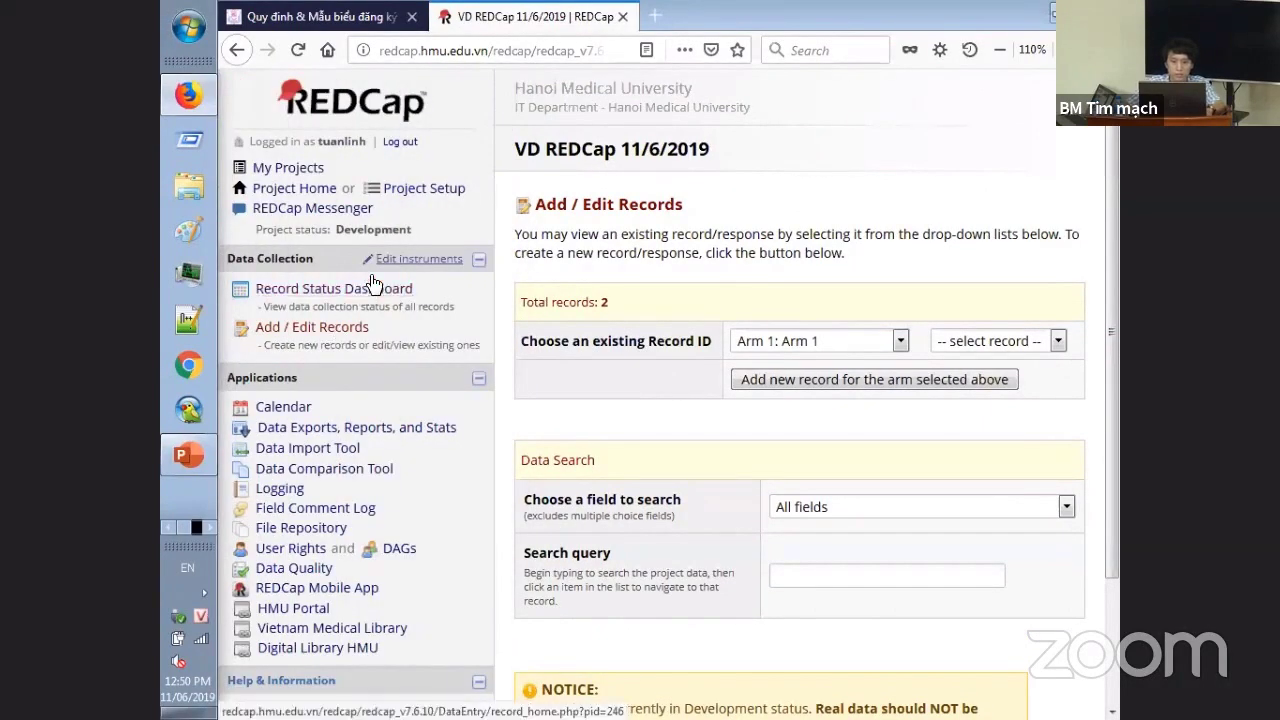
# - Go to the Project Setup page for project VD REDCap 11/6/2019 and review it
pyautogui.click(424, 188)
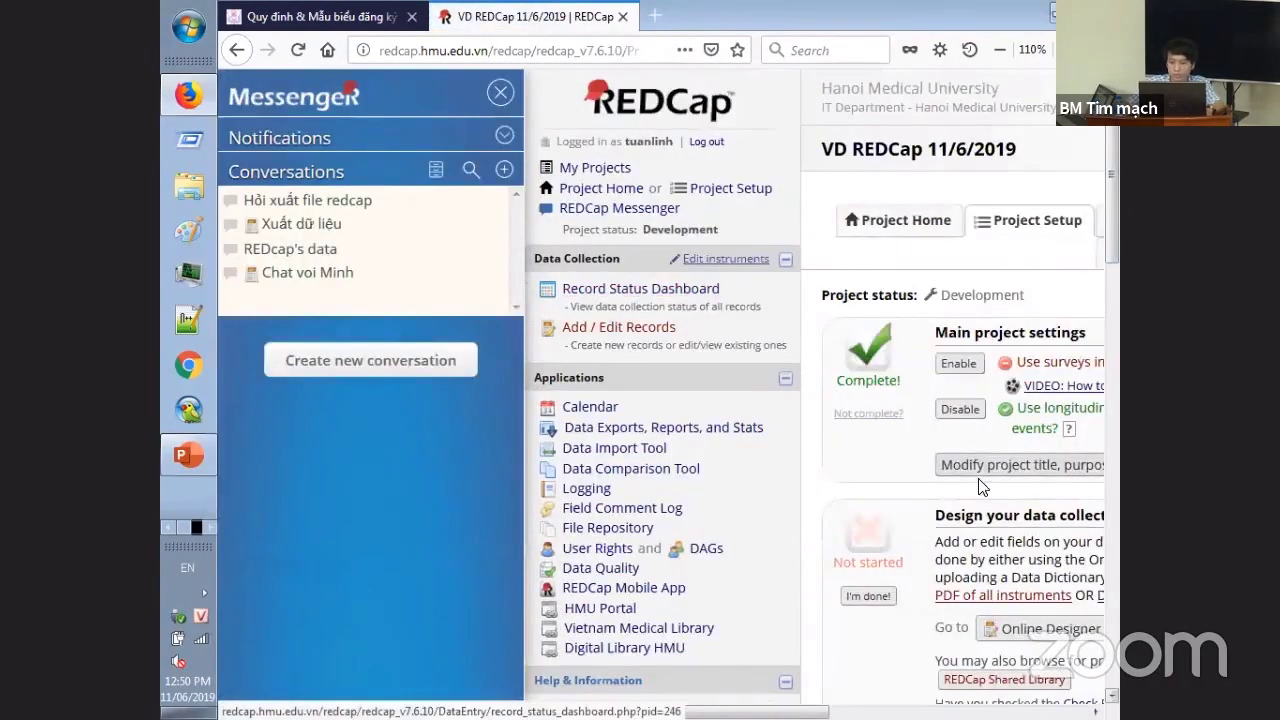
pyautogui.scroll(-3, 983, 489)
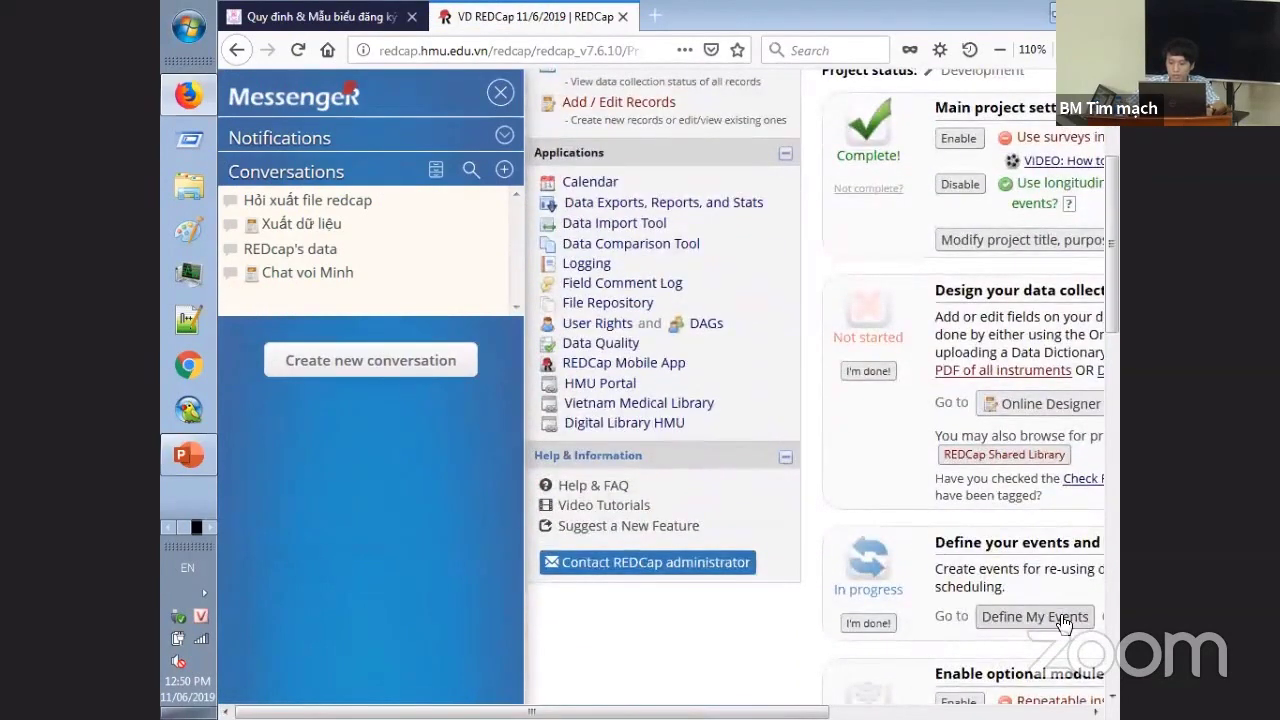
pyautogui.scroll(3, 956, 370)
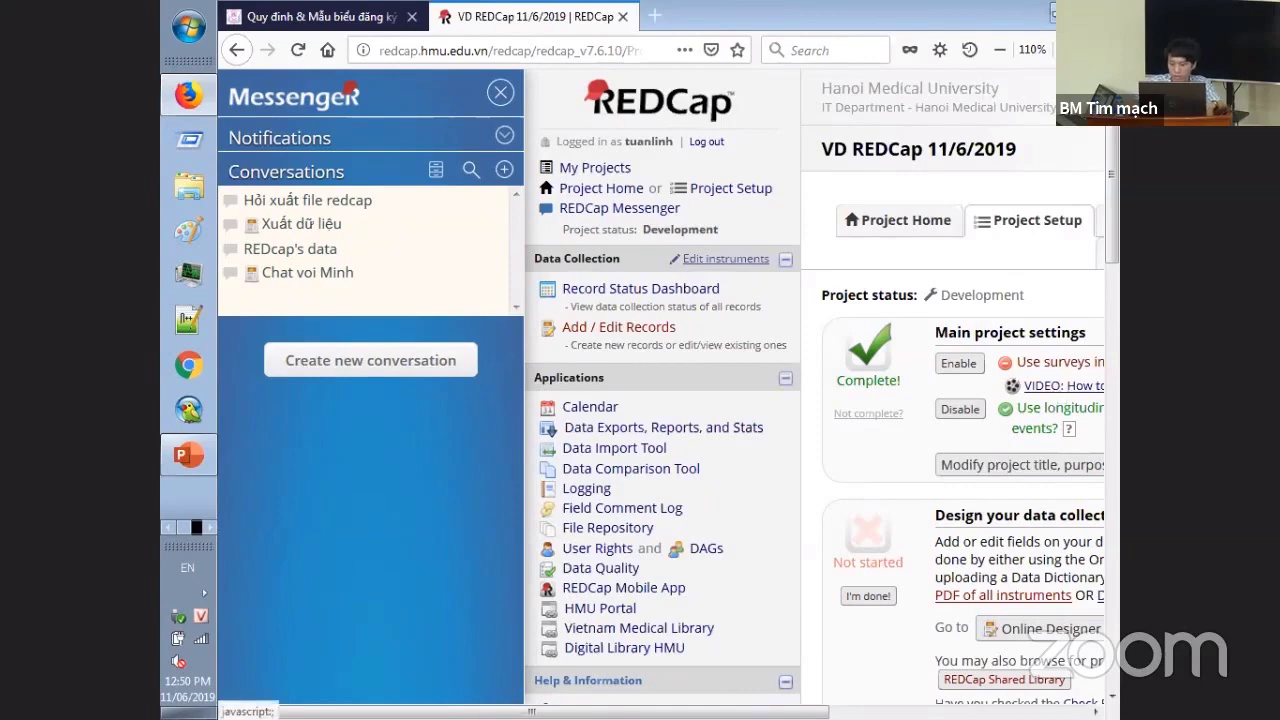
pyautogui.moveTo(790, 712); pyautogui.dragTo(1020, 686)
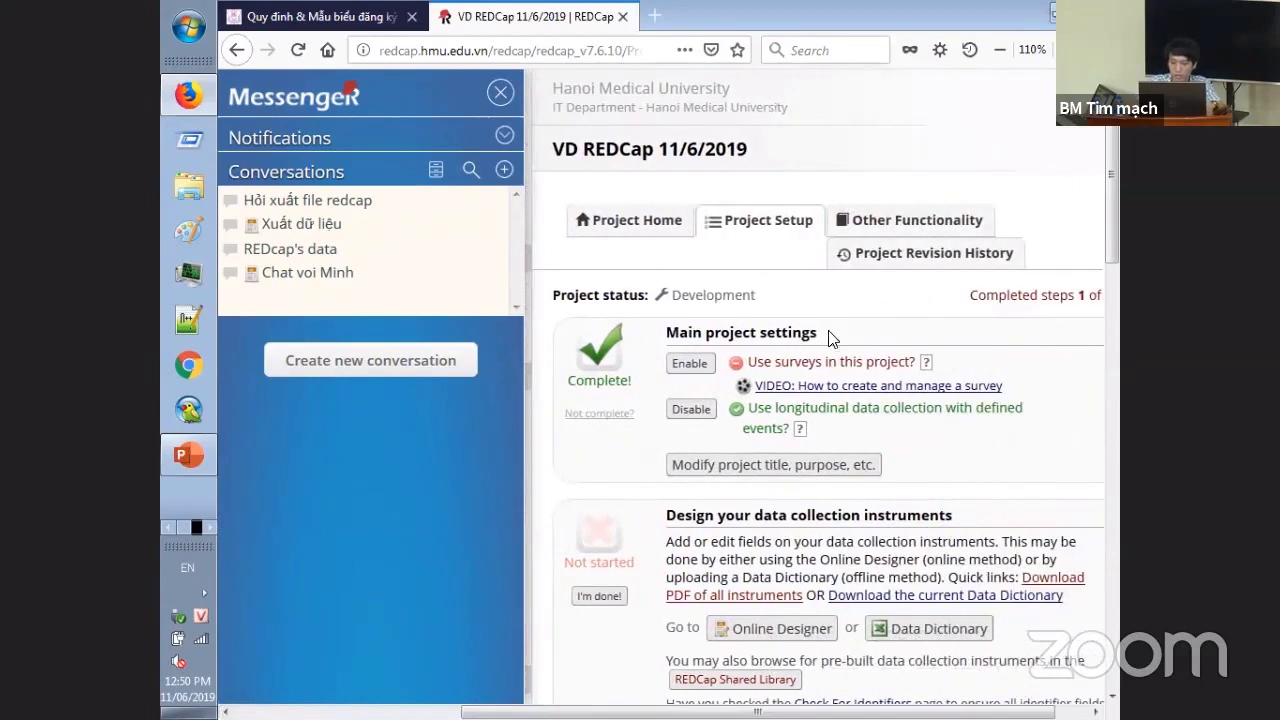
# - Disable longitudinal data collection, close Messenger, and go to Add / Edit Records
pyautogui.click(703, 414)
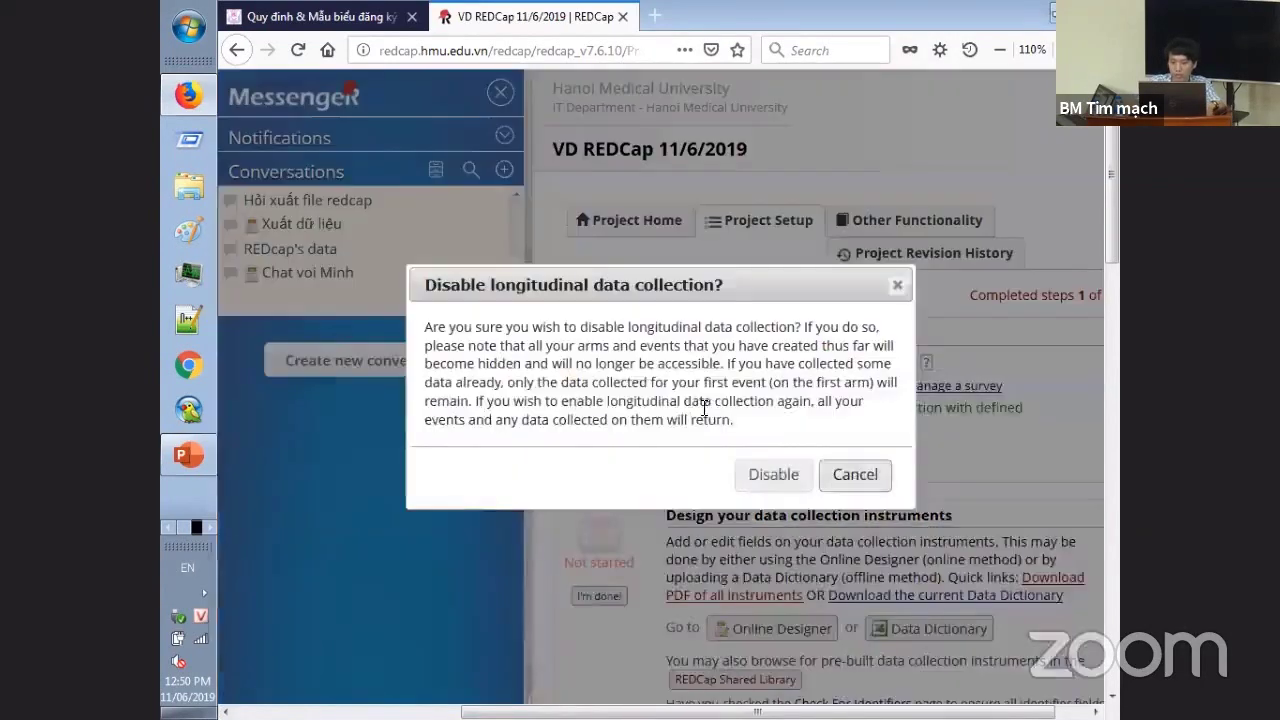
pyautogui.click(772, 474)
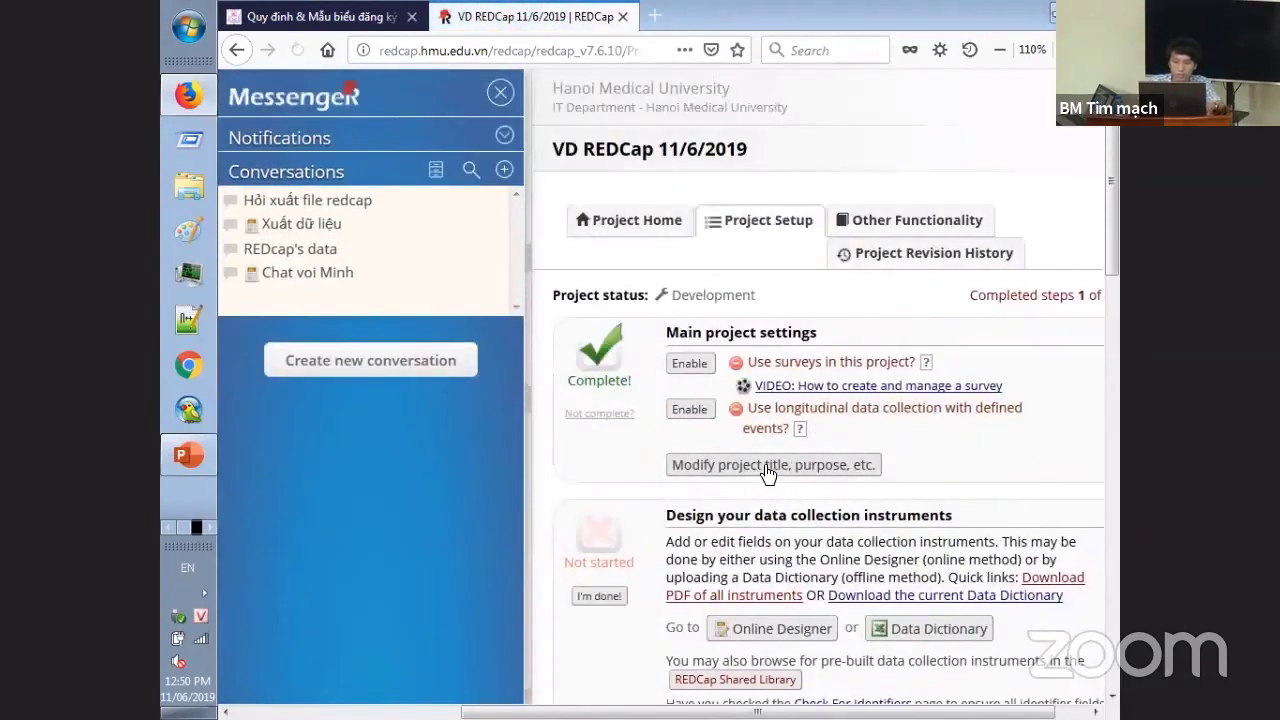
pyautogui.scroll(-3, 1112, 272)
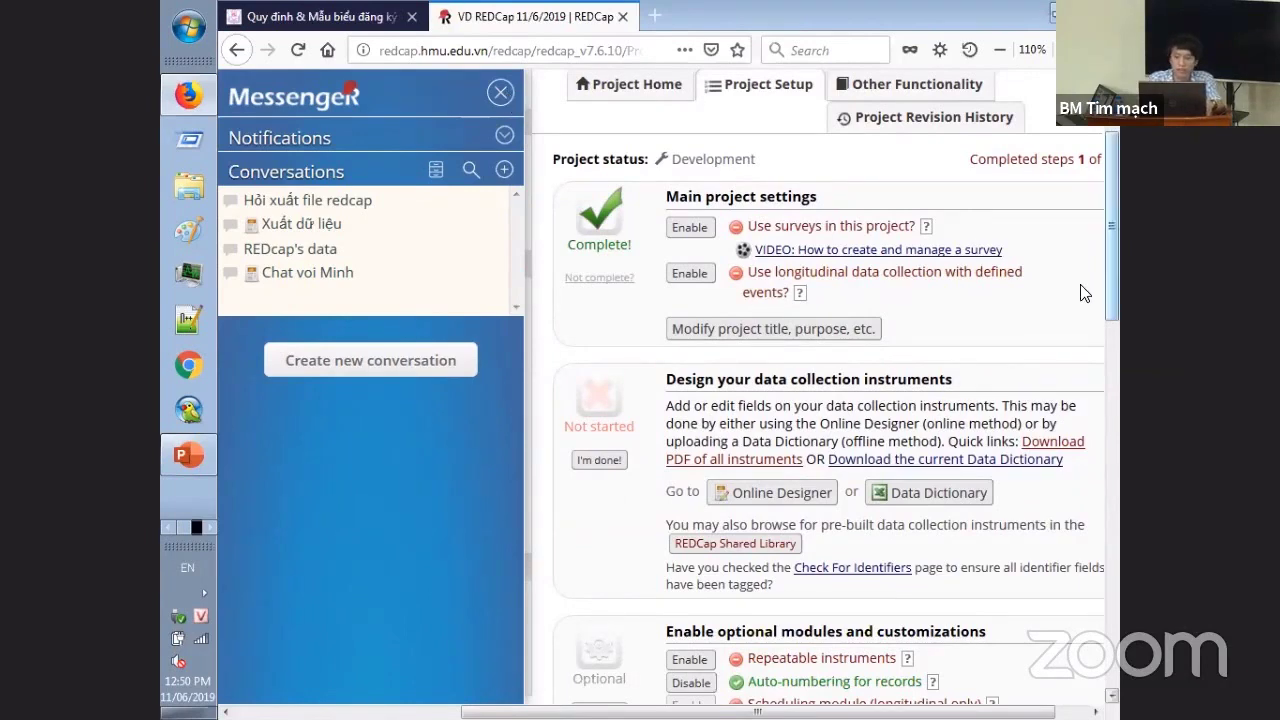
pyautogui.scroll(2, 1106, 262)
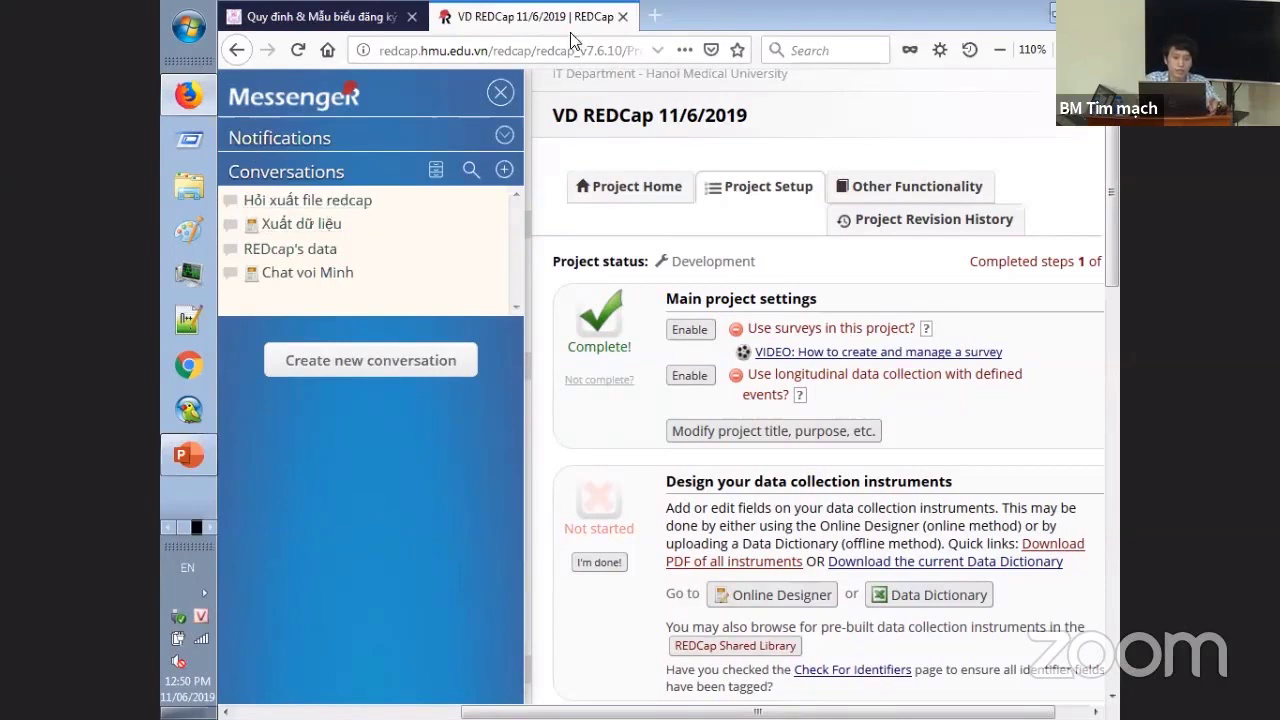
pyautogui.click(503, 96)
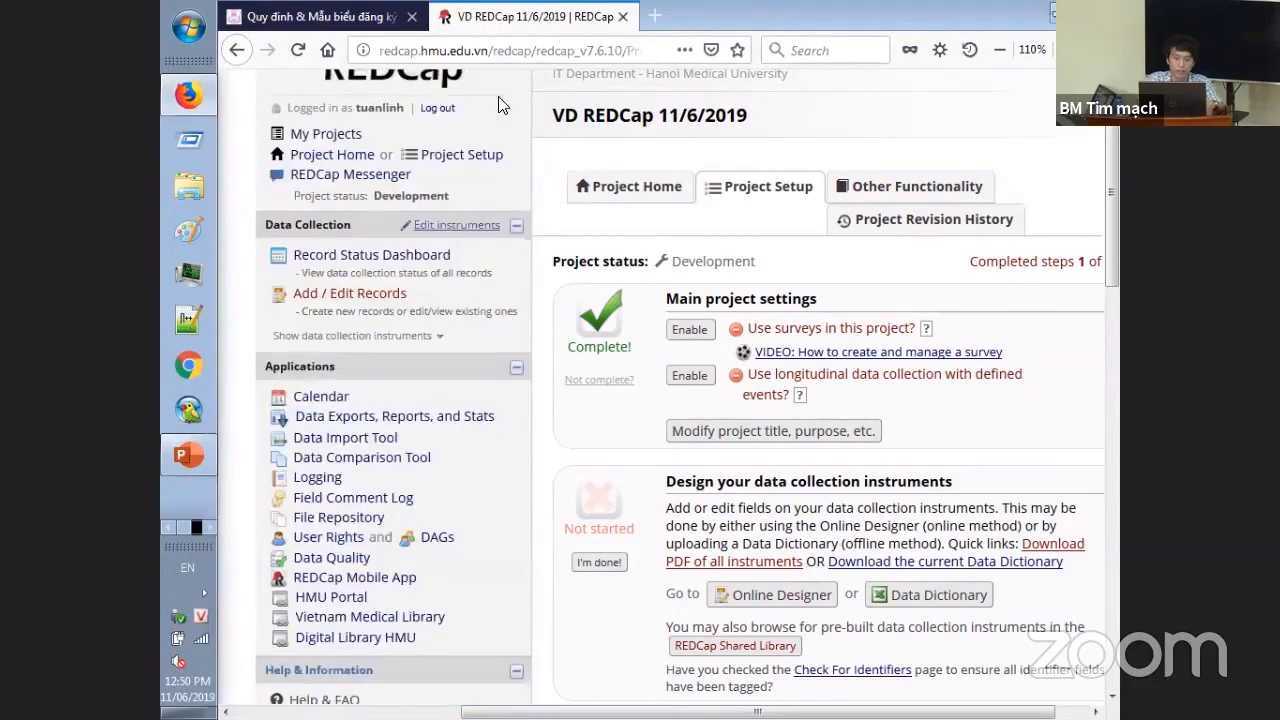
pyautogui.click(378, 300)
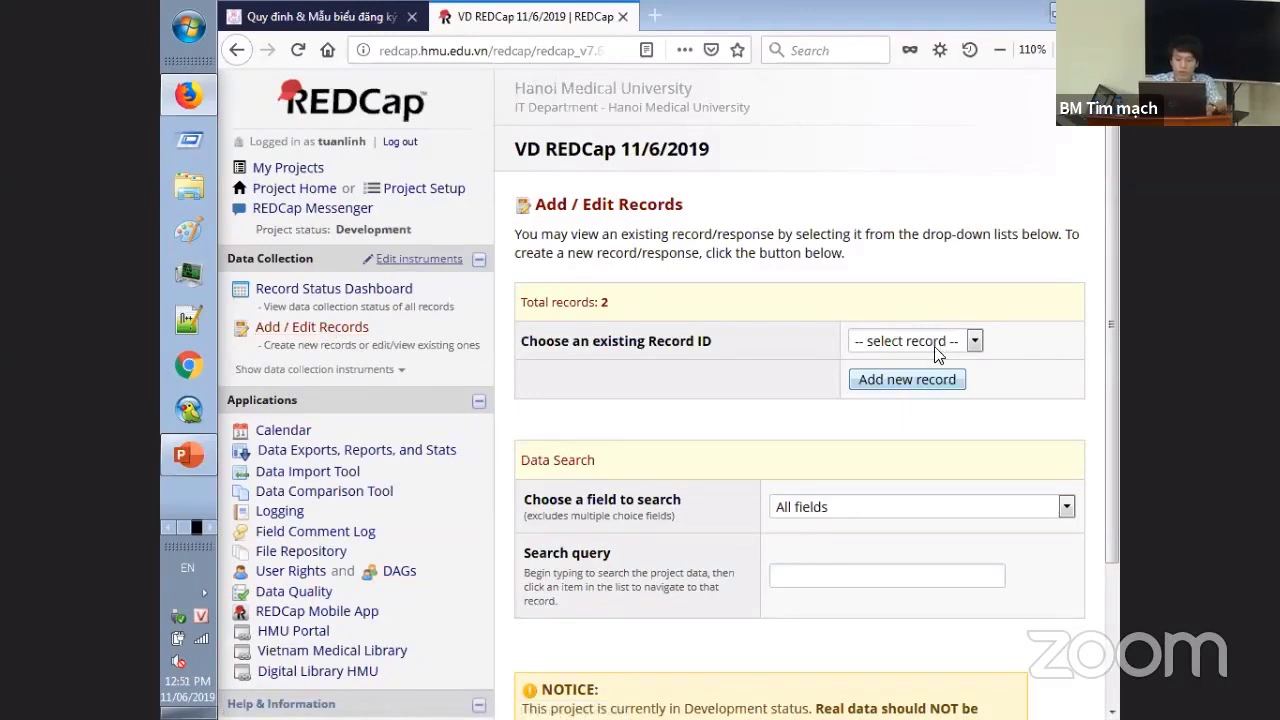
pyautogui.click(862, 380)
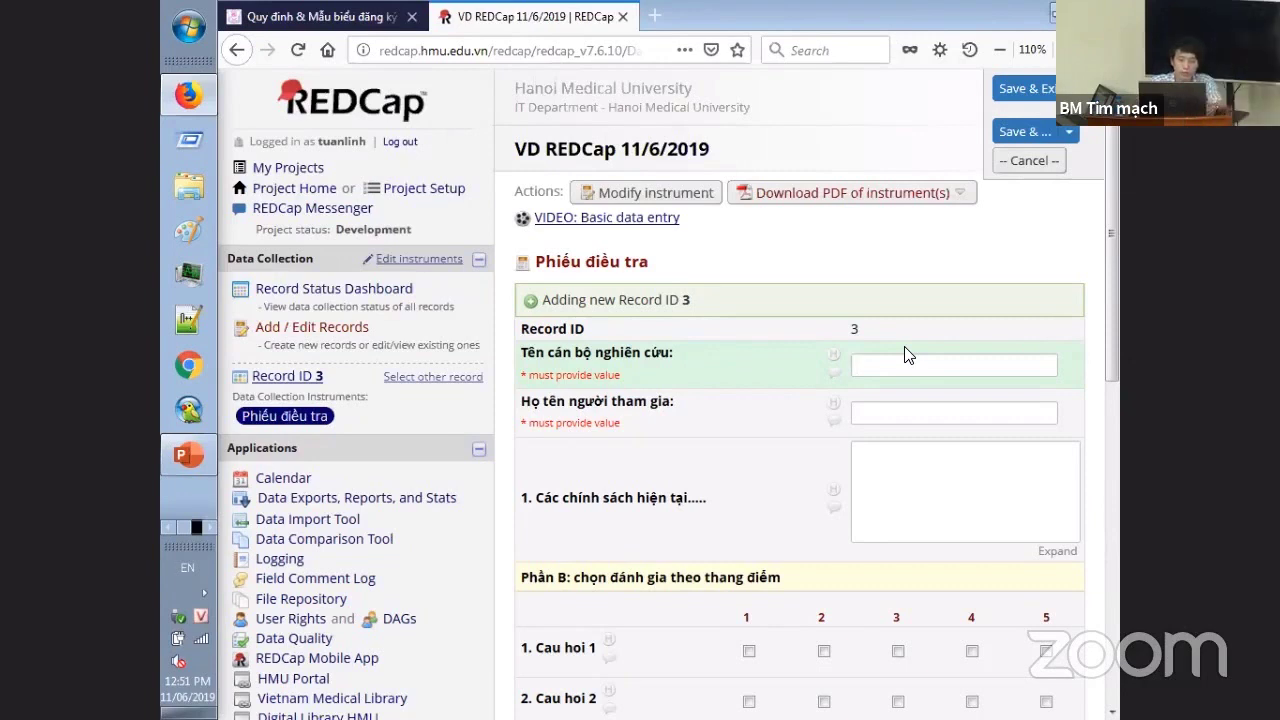
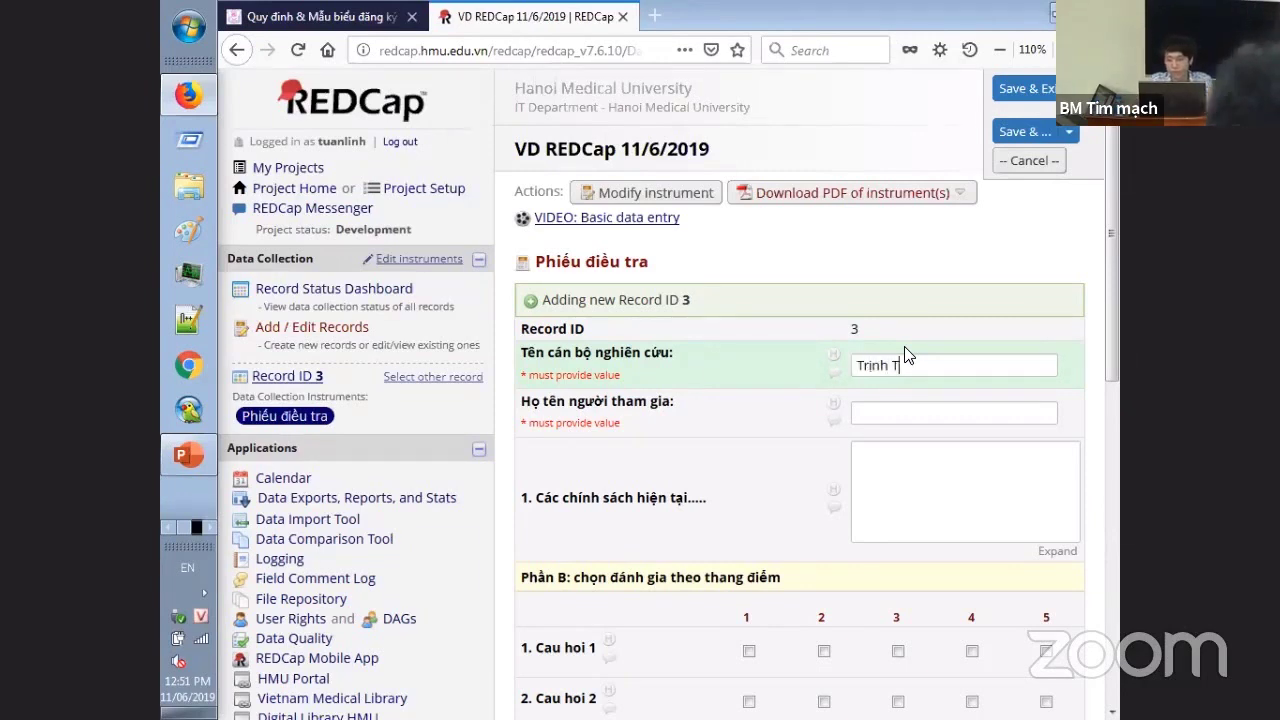
pyautogui.press('Tab')
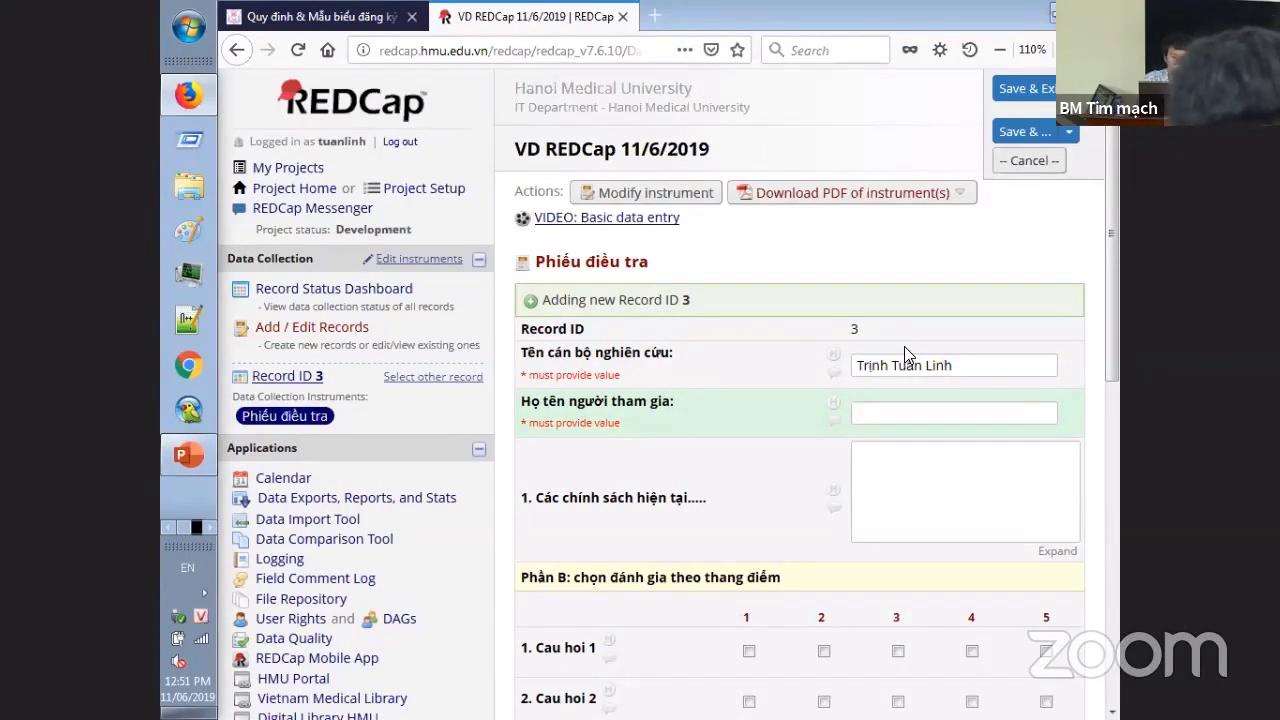
pyautogui.press('Tab')
pyautogui.write('21234')
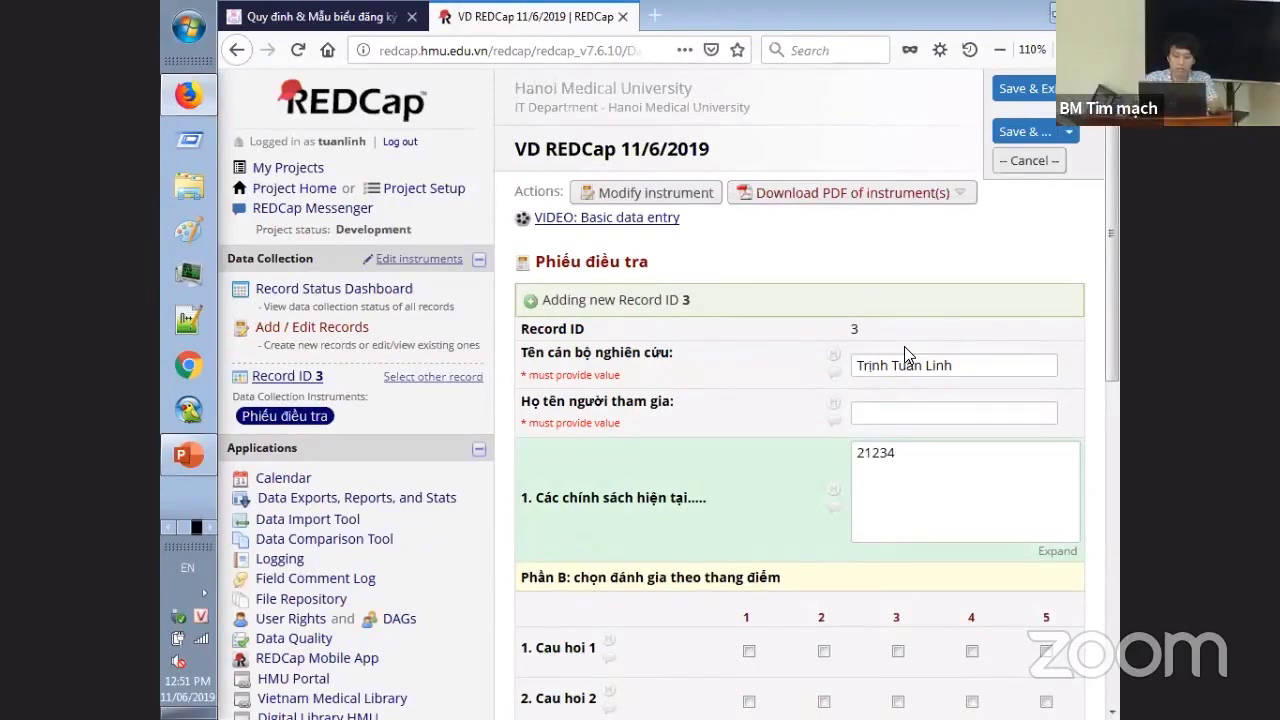
pyautogui.press('Return')
pyautogui.write('468')
pyautogui.scroll(-3, 797, 668)
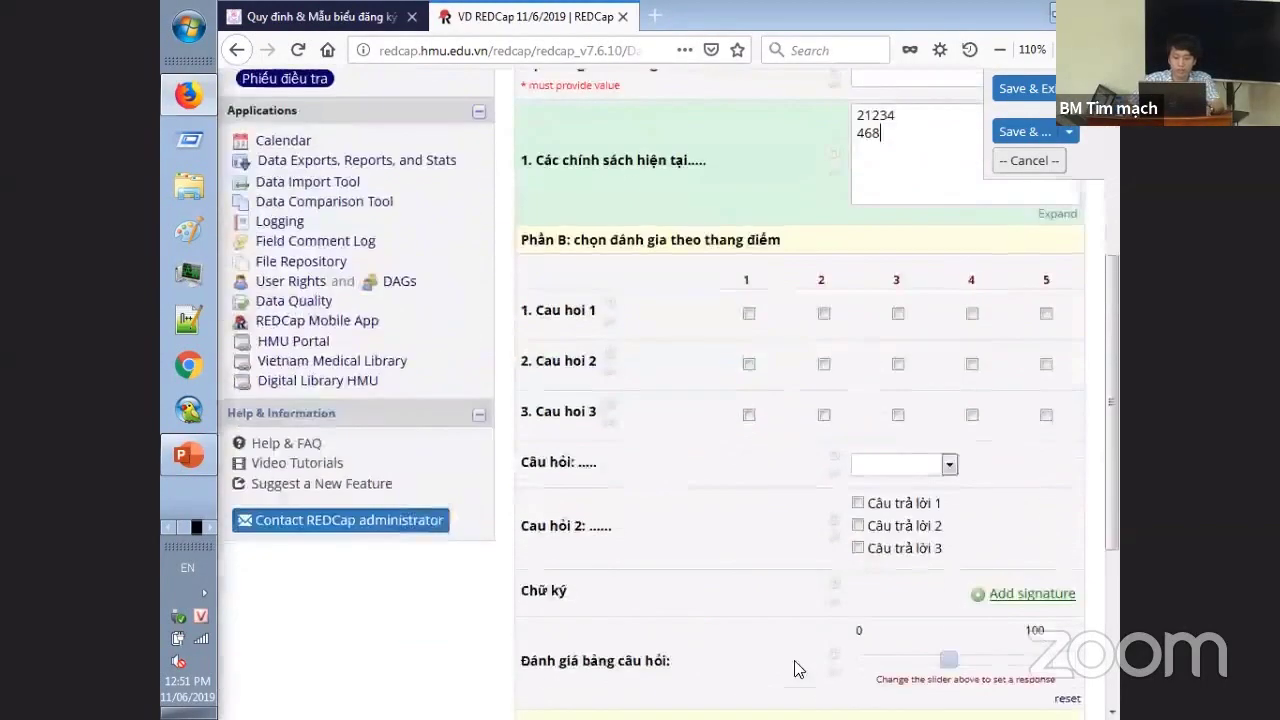
pyautogui.click(823, 313)
pyautogui.click(823, 364)
pyautogui.click(897, 414)
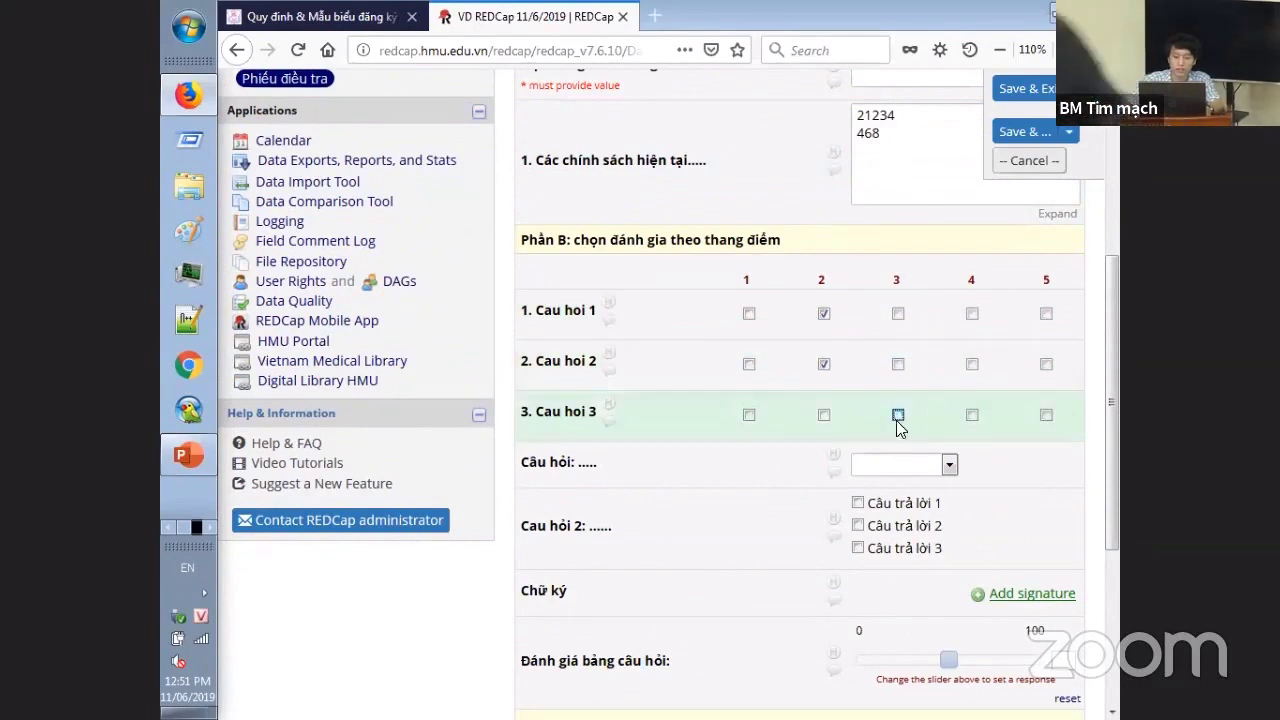
pyautogui.click(896, 464)
pyautogui.click(890, 513)
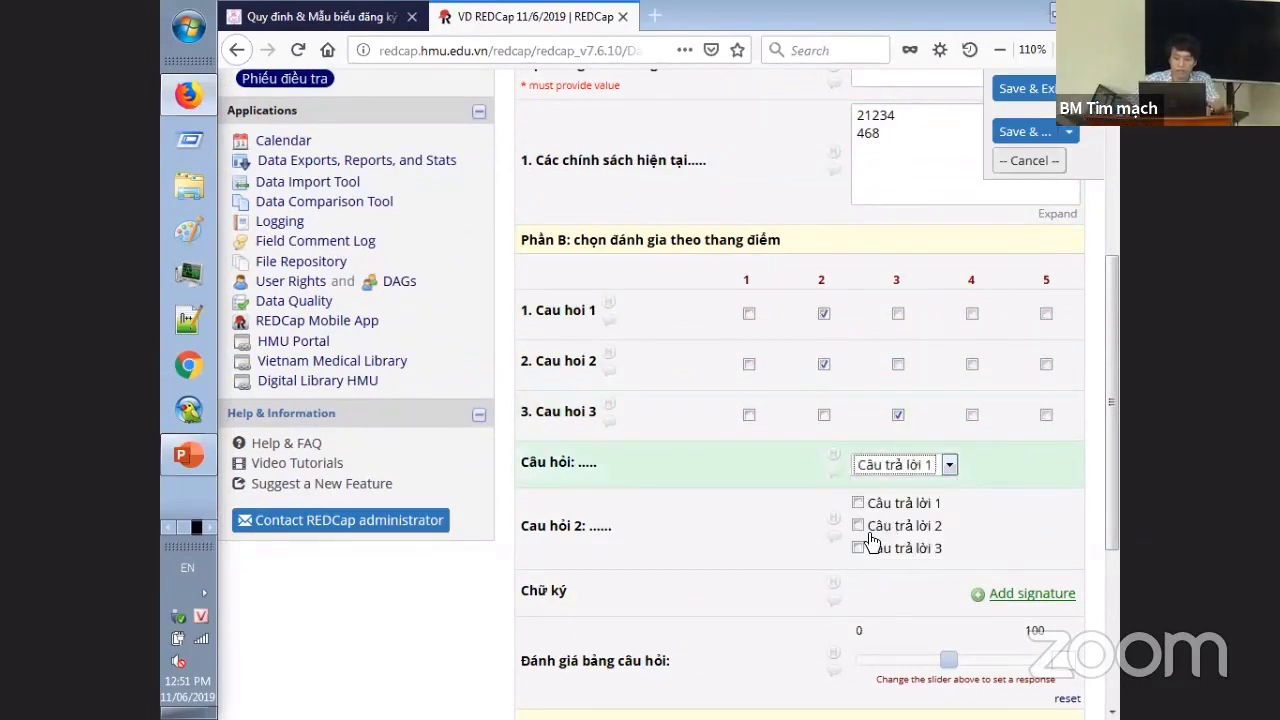
pyautogui.scroll(-3, 858, 548)
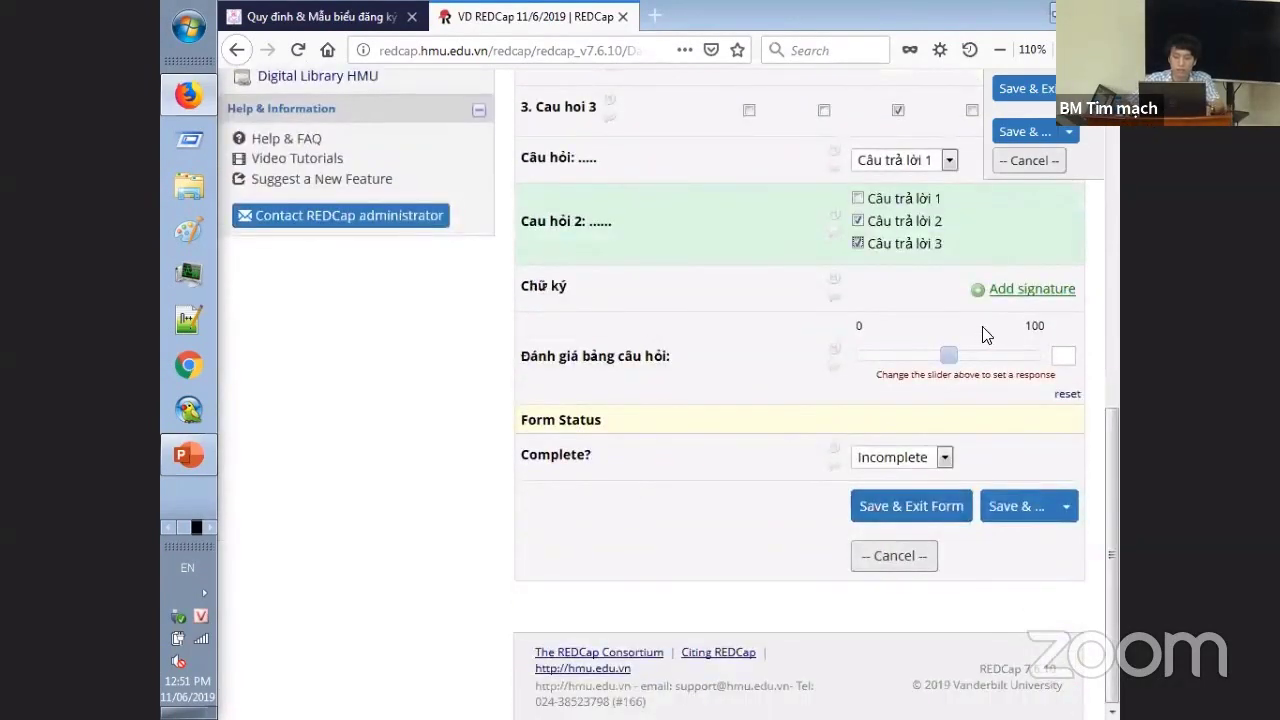
pyautogui.click(988, 289)
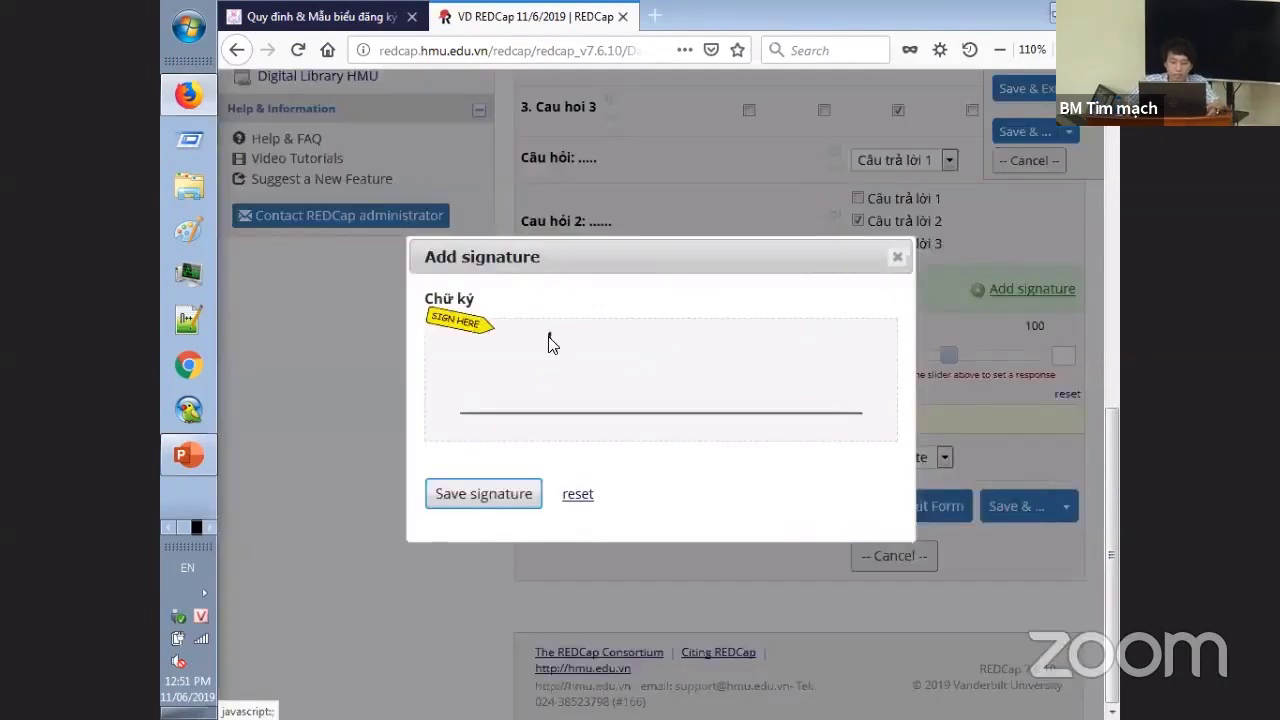
pyautogui.moveTo(548, 334)
pyautogui.mouseDown()
pyautogui.moveTo(582, 372)
pyautogui.moveTo(685, 337)
pyautogui.moveTo(780, 443)
pyautogui.mouseUp()
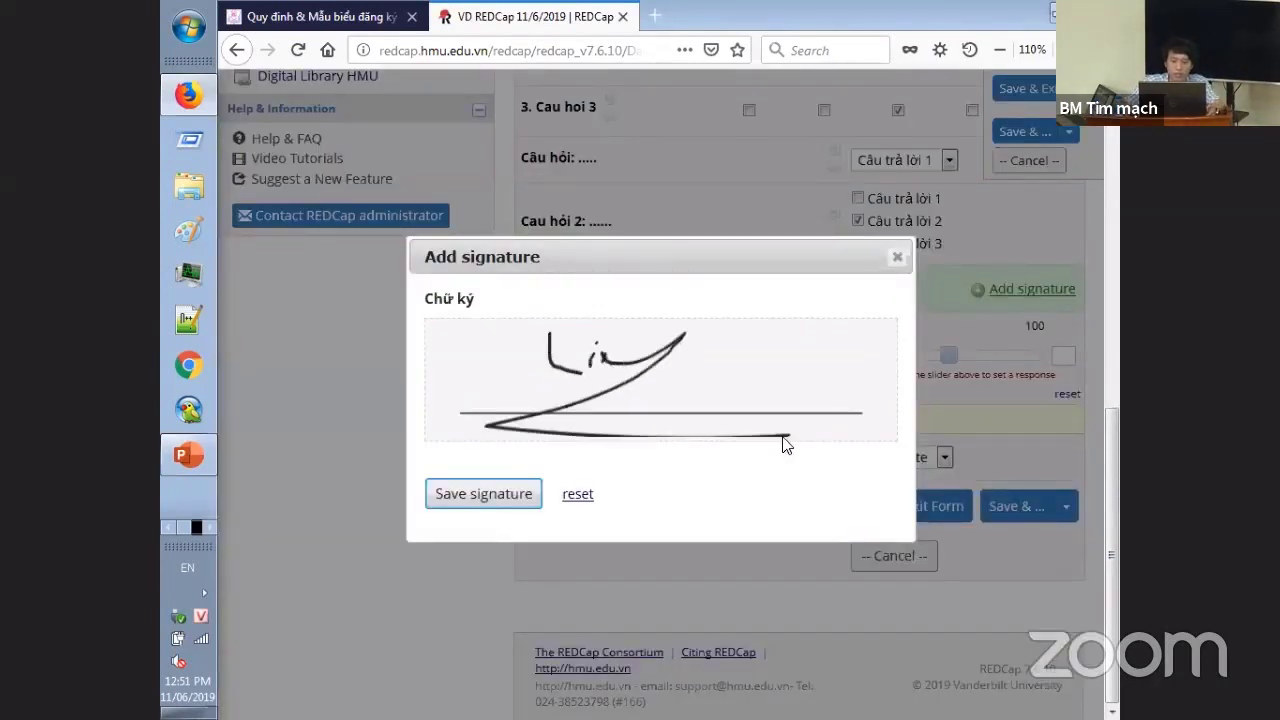
pyautogui.click(537, 483)
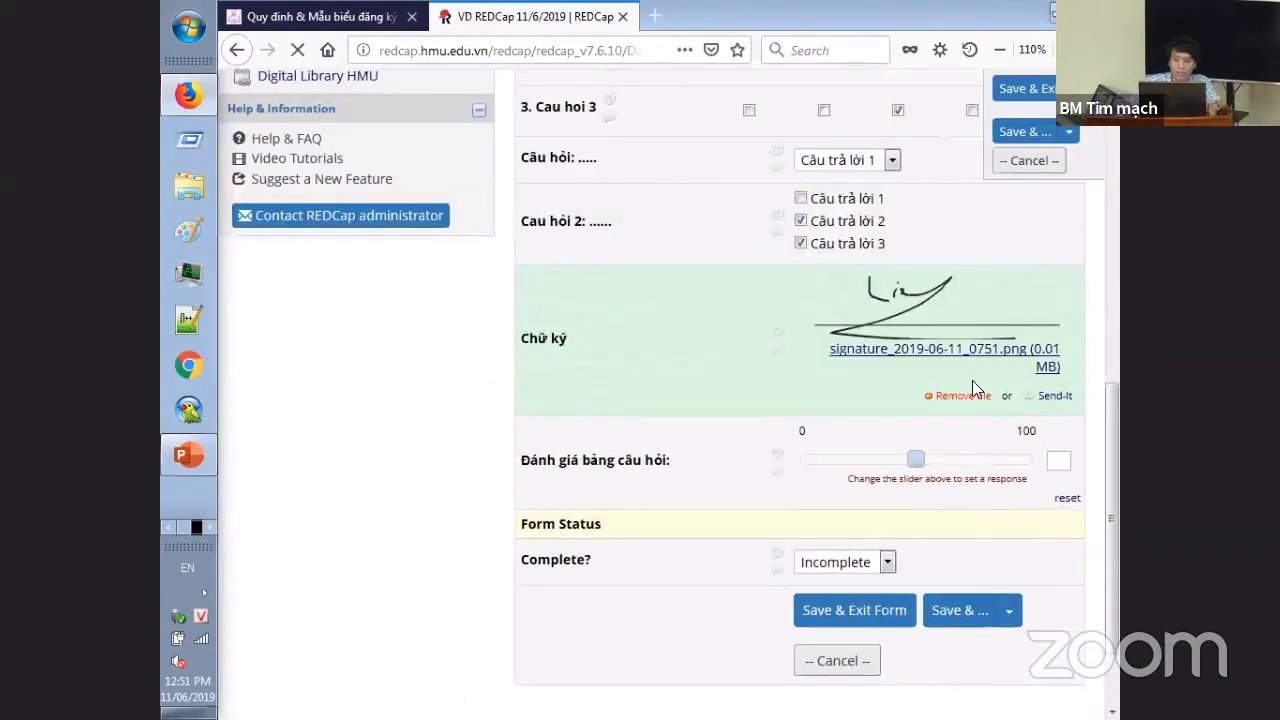
pyautogui.scroll(-2, 941, 400)
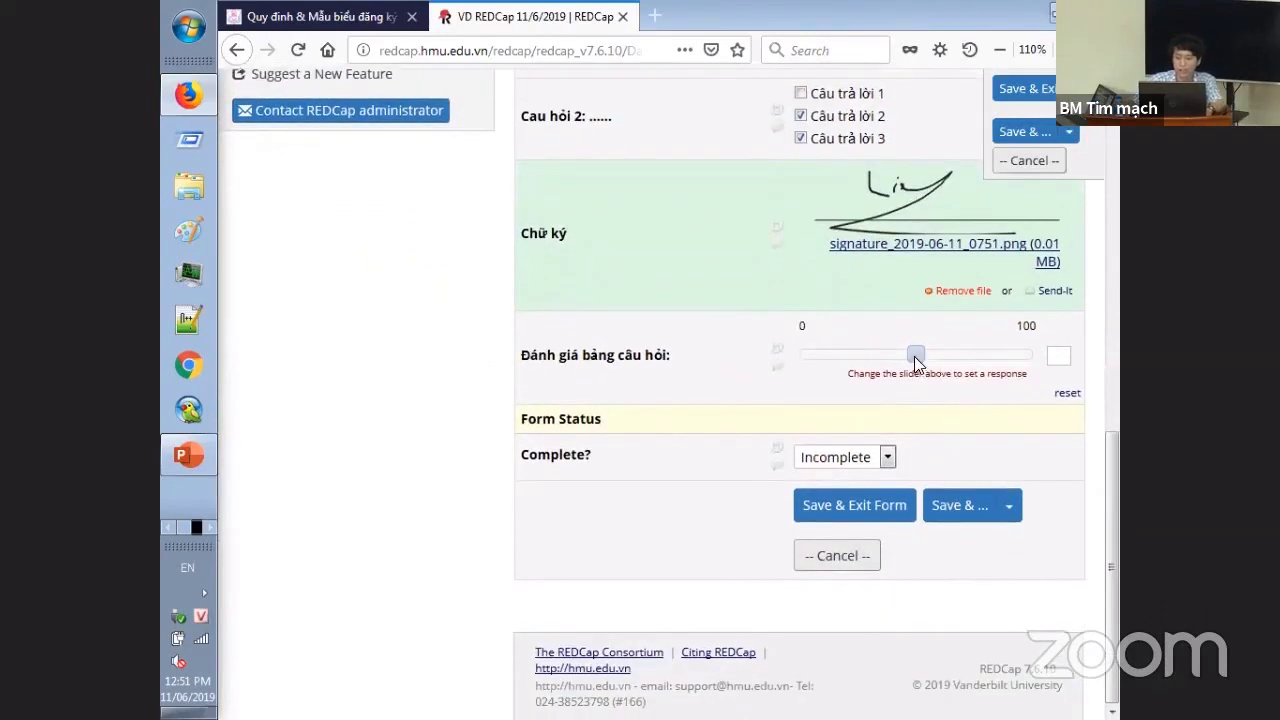
pyautogui.moveTo(915, 360); pyautogui.dragTo(1004, 383)
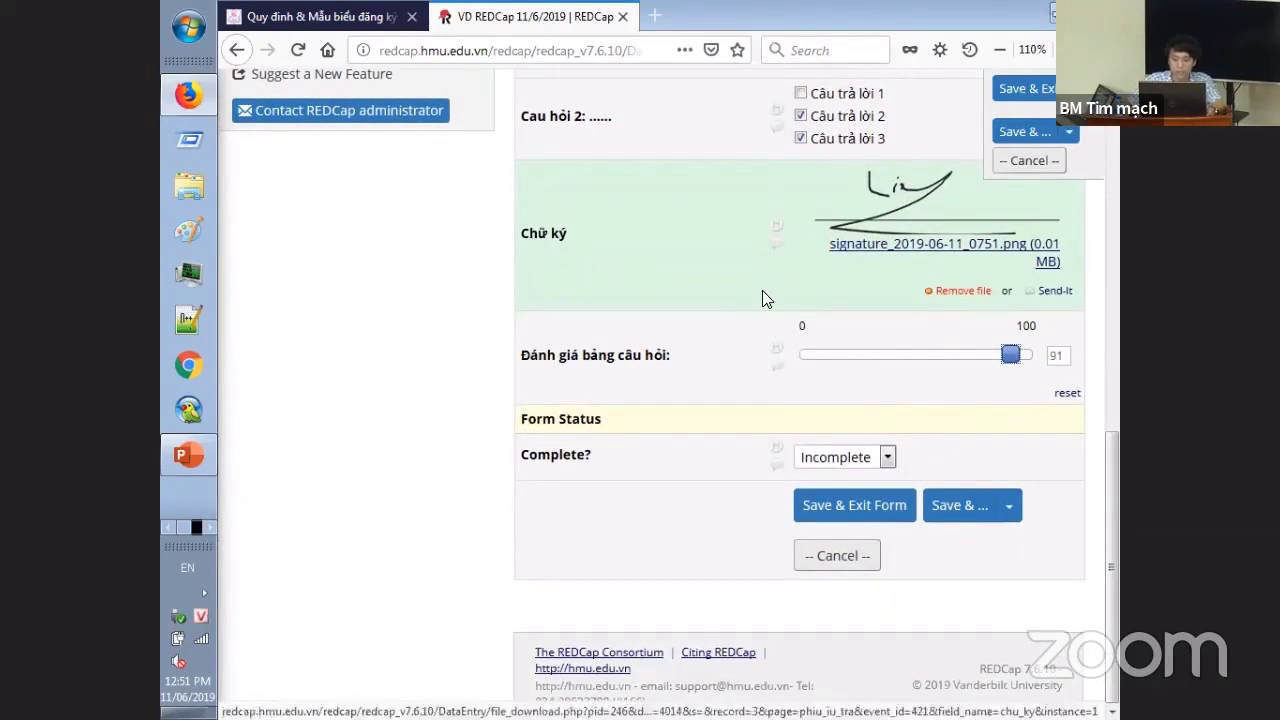
pyautogui.click(851, 461)
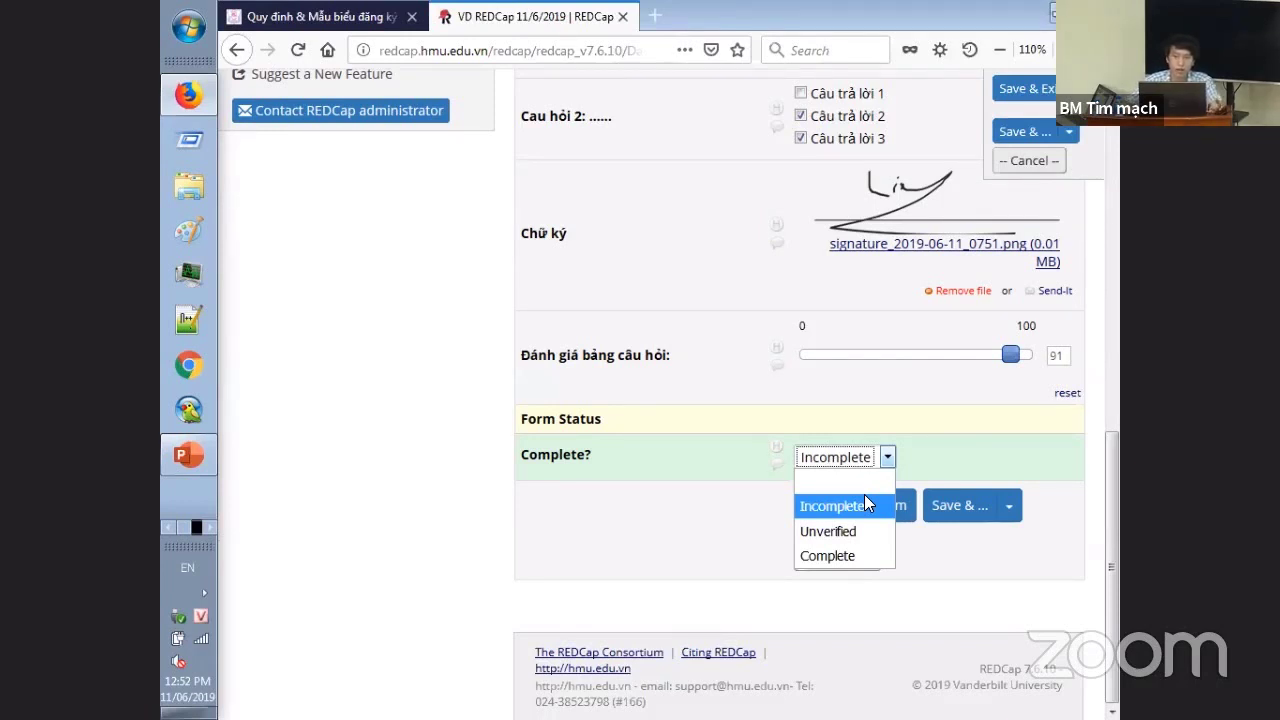
pyautogui.click(866, 505)
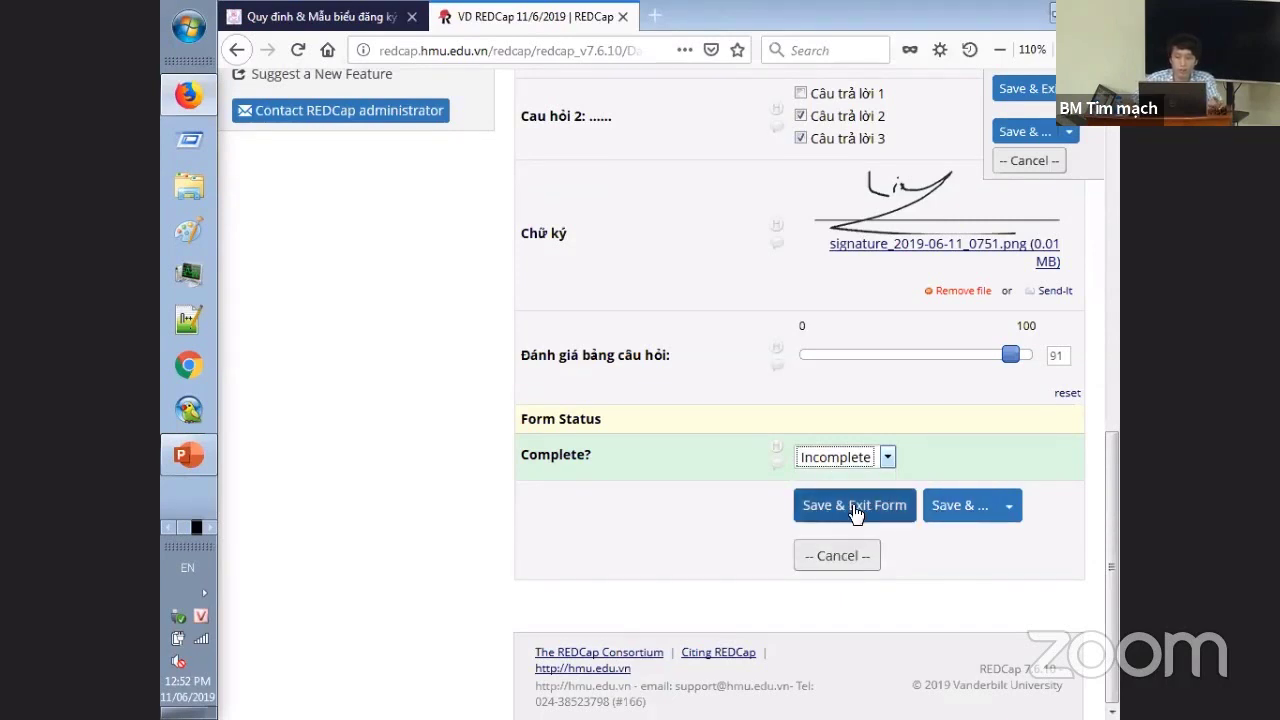
# - Fill in the required participant name, set the form status to Complete, and save record 3
pyautogui.click(855, 507)
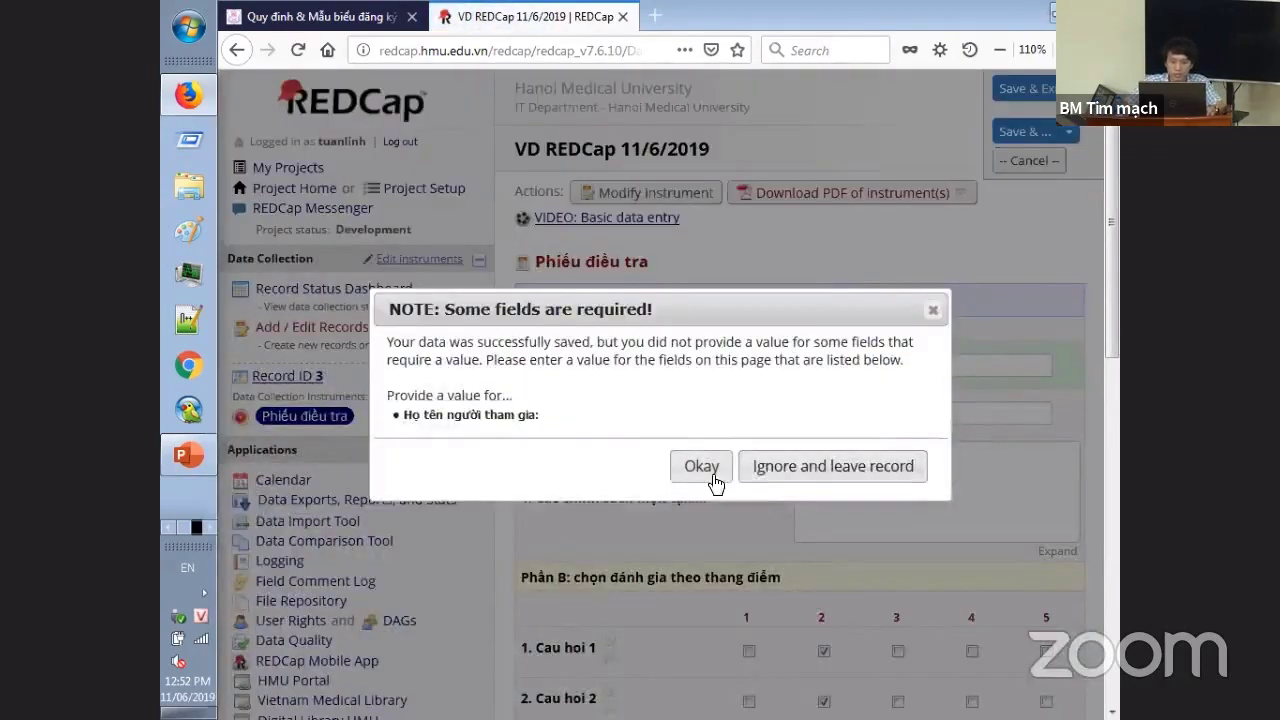
pyautogui.moveTo(428, 414); pyautogui.dragTo(543, 415)
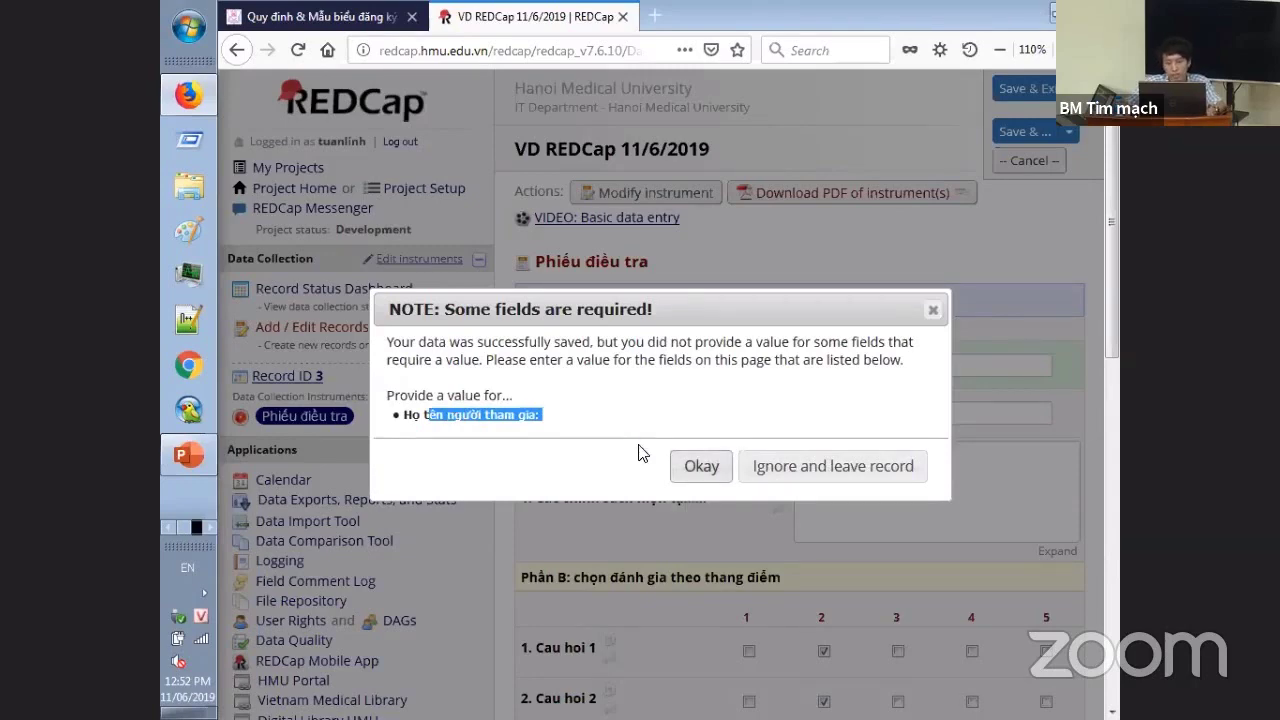
pyautogui.click(684, 470)
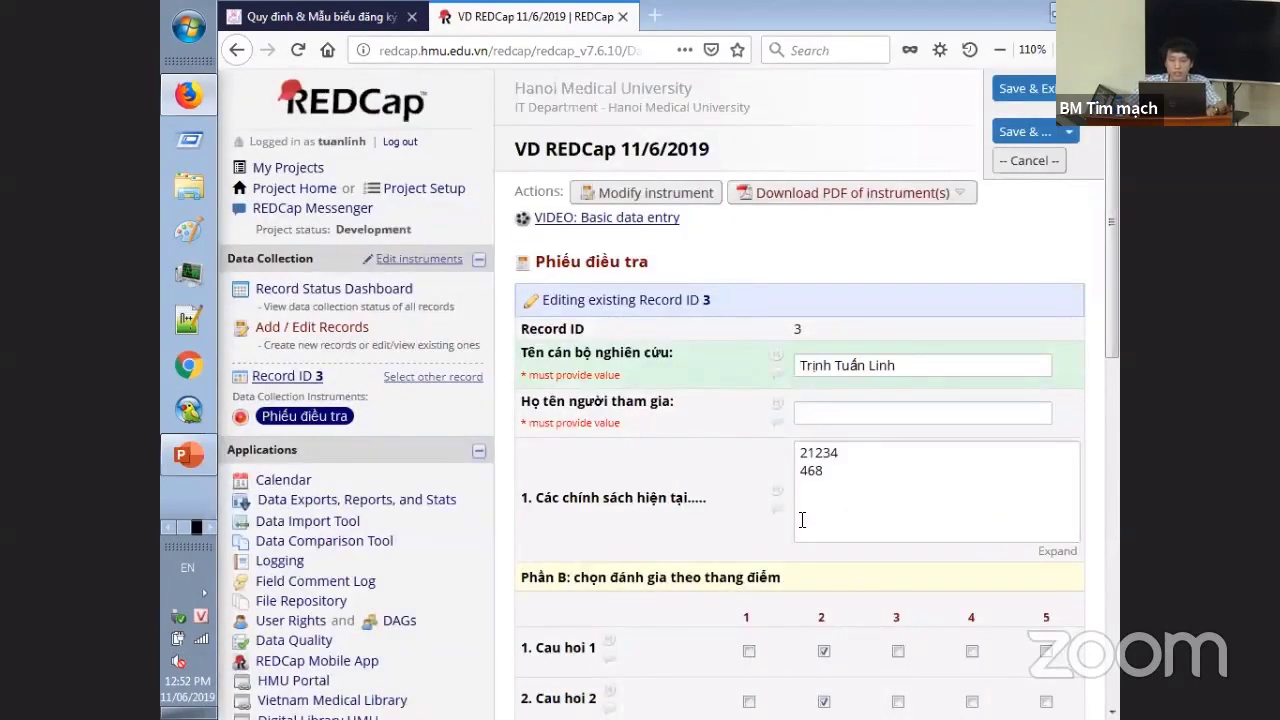
pyautogui.click(873, 413)
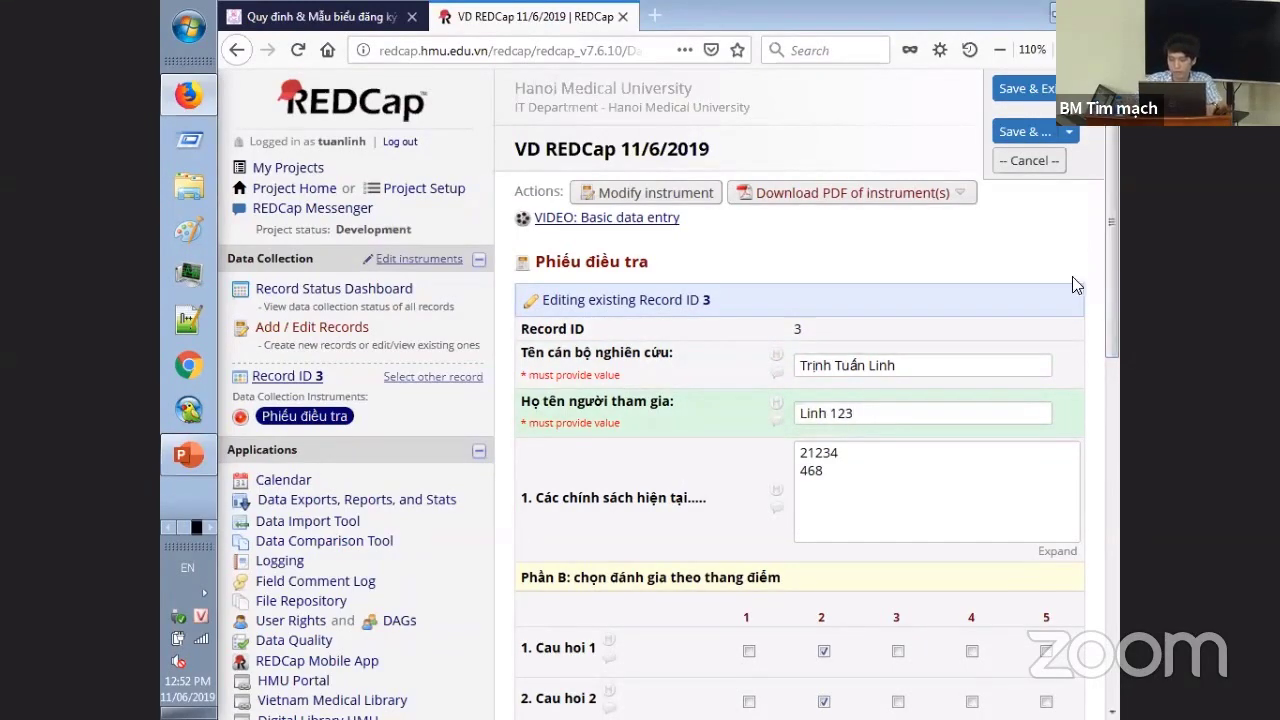
pyautogui.moveTo(1104, 274); pyautogui.dragTo(1112, 564)
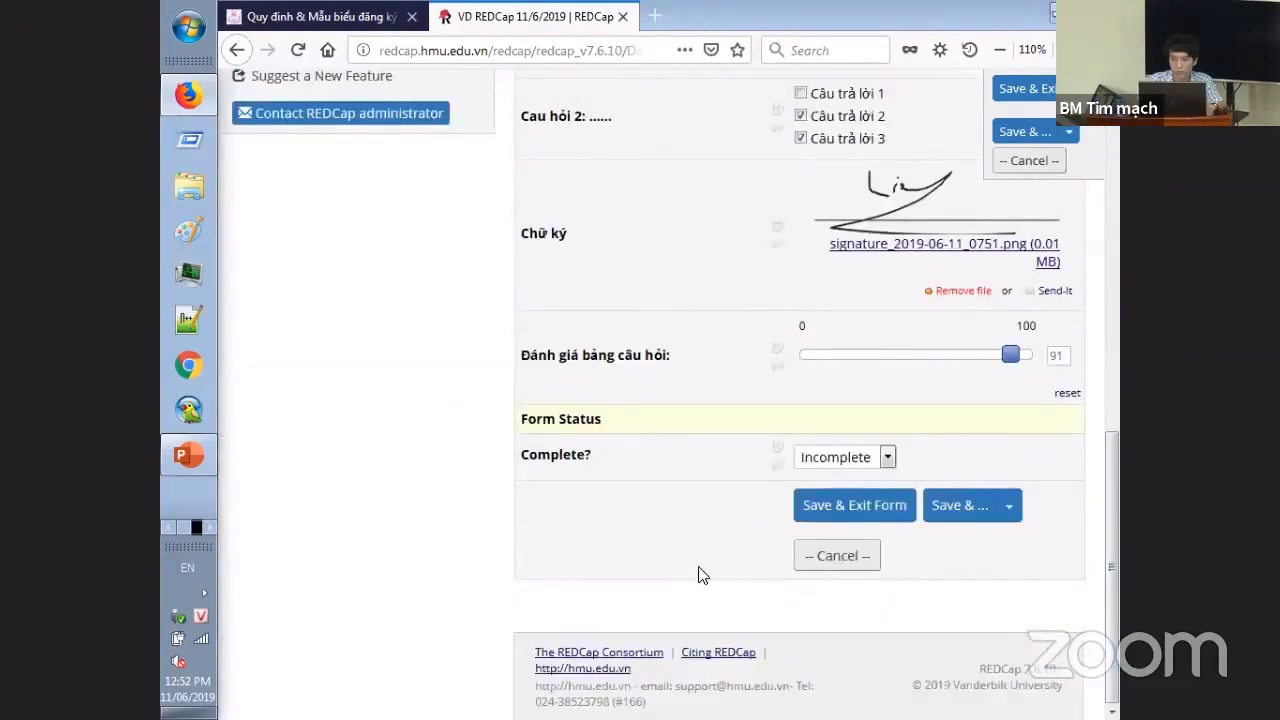
pyautogui.click(889, 490)
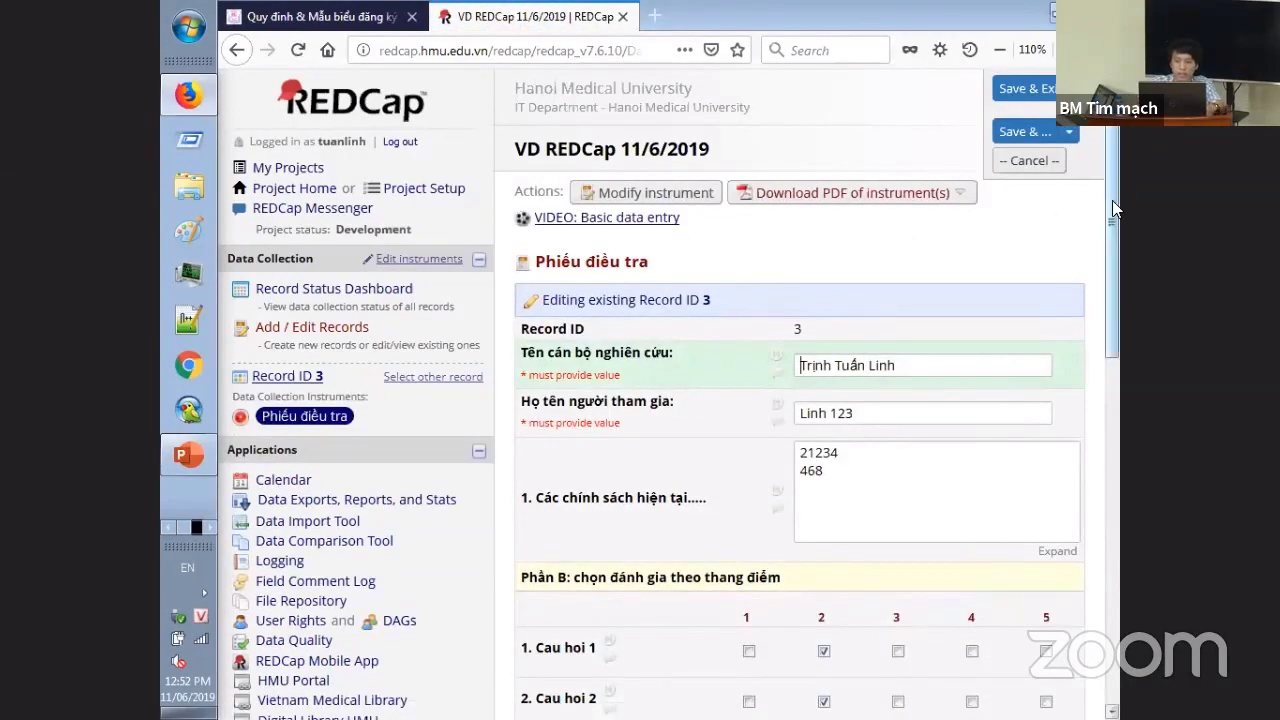
pyautogui.moveTo(1115, 208); pyautogui.dragTo(1116, 604)
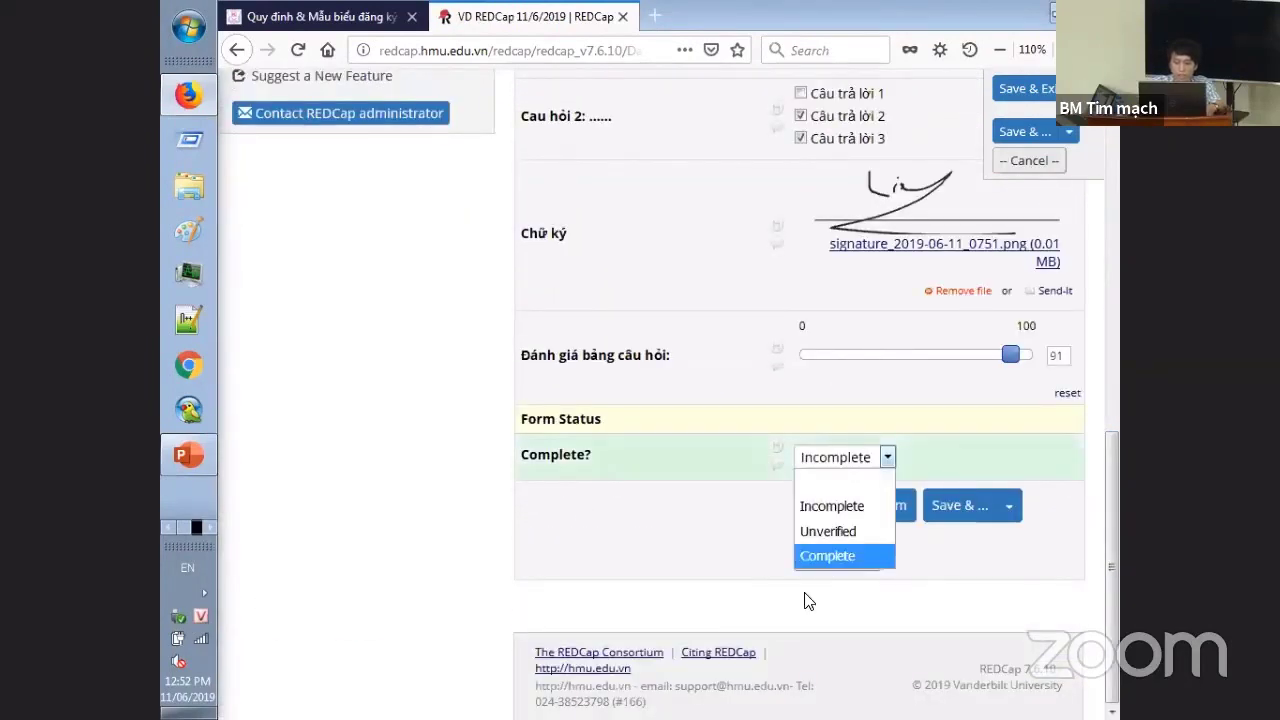
pyautogui.click(827, 555)
pyautogui.click(860, 505)
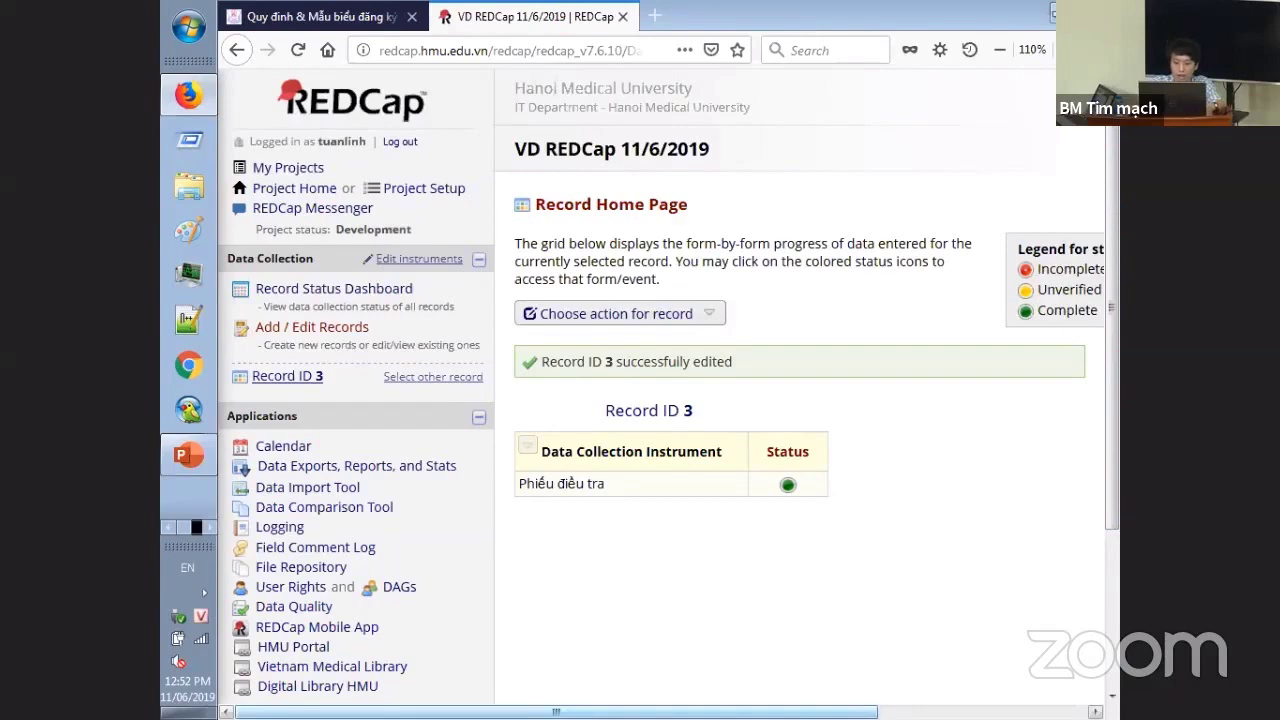
pyautogui.hscroll(3, 925, 600)
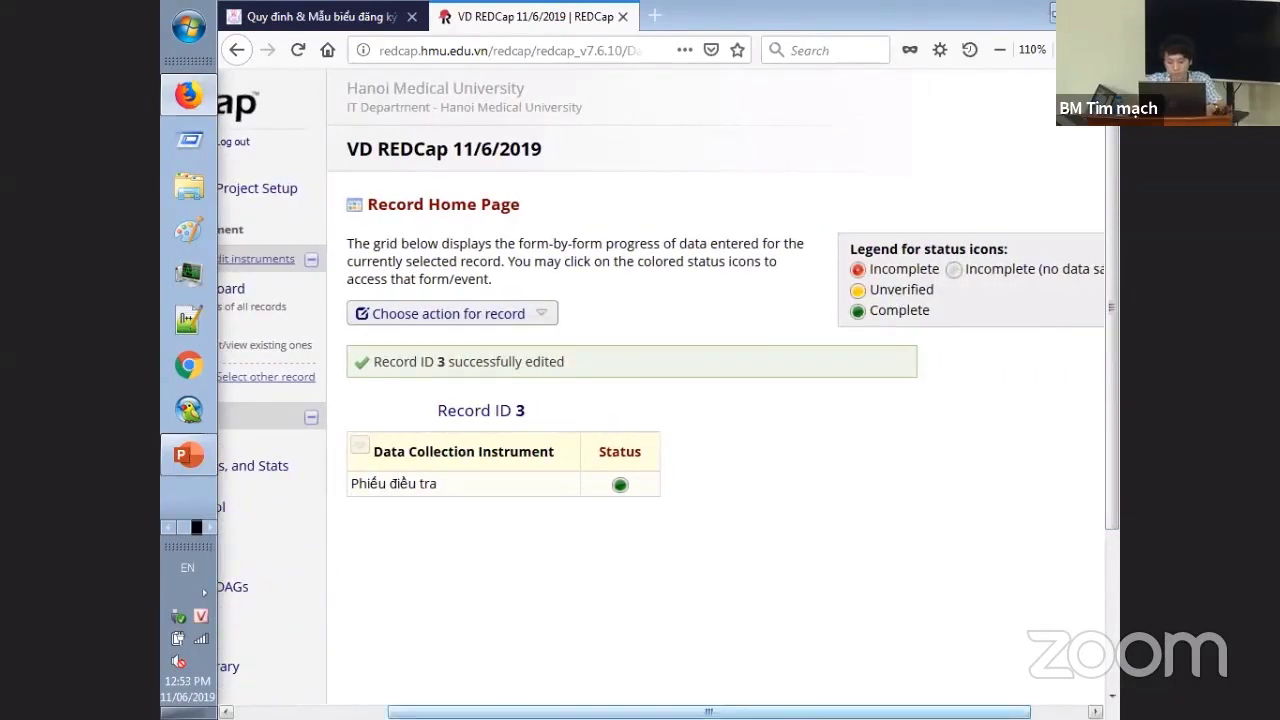
pyautogui.hscroll(-3, 543, 674)
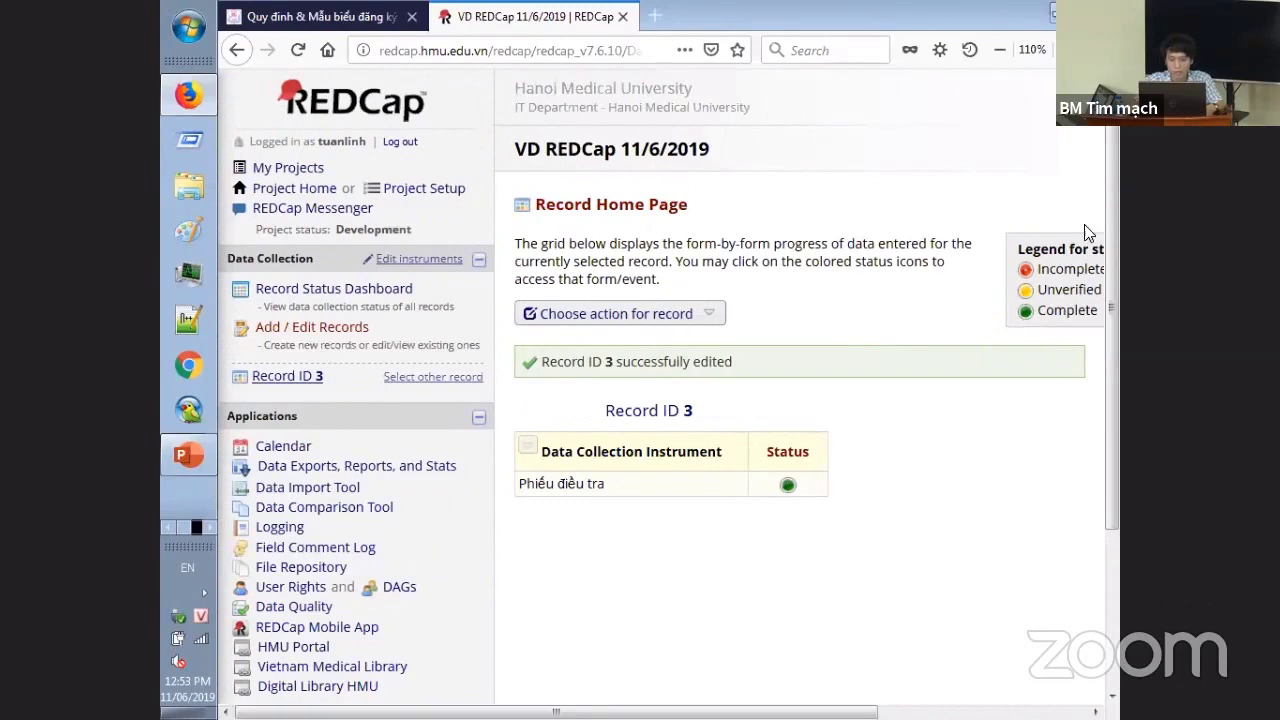
pyautogui.moveTo(1108, 238); pyautogui.dragTo(1110, 284)
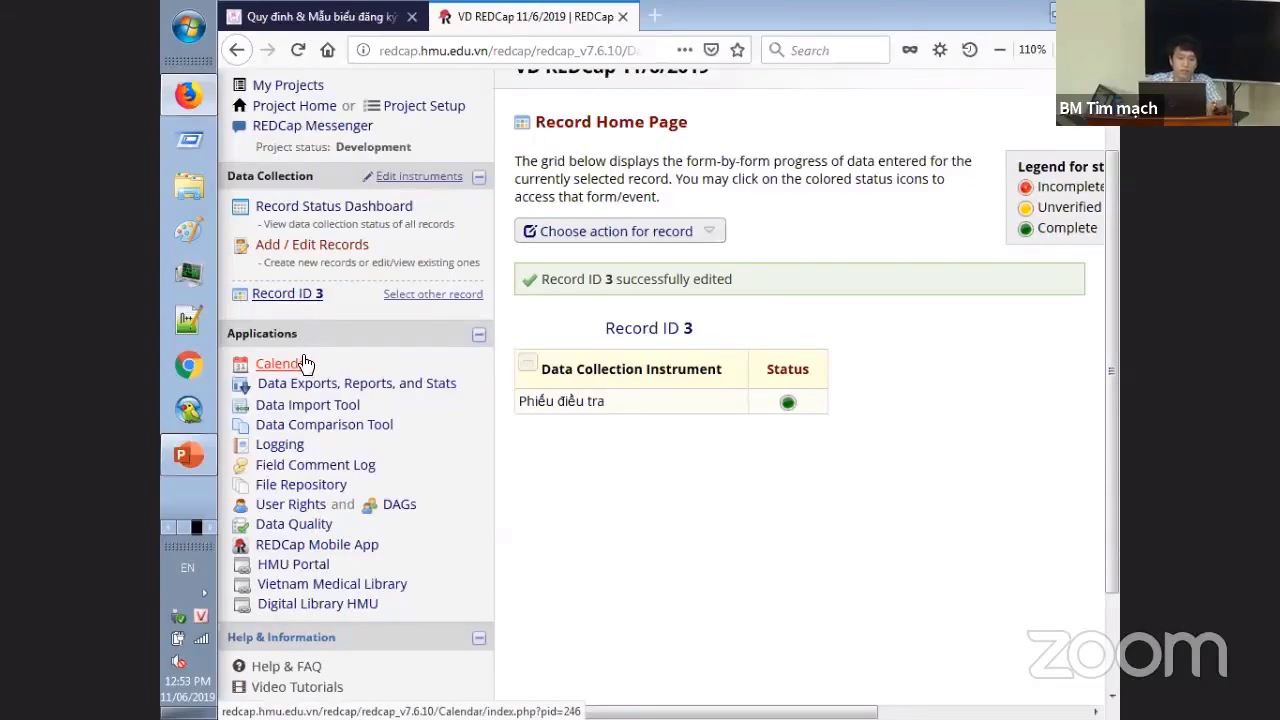
# - Start a new calendar event on June 12 with its time set to 15:53
pyautogui.click(306, 365)
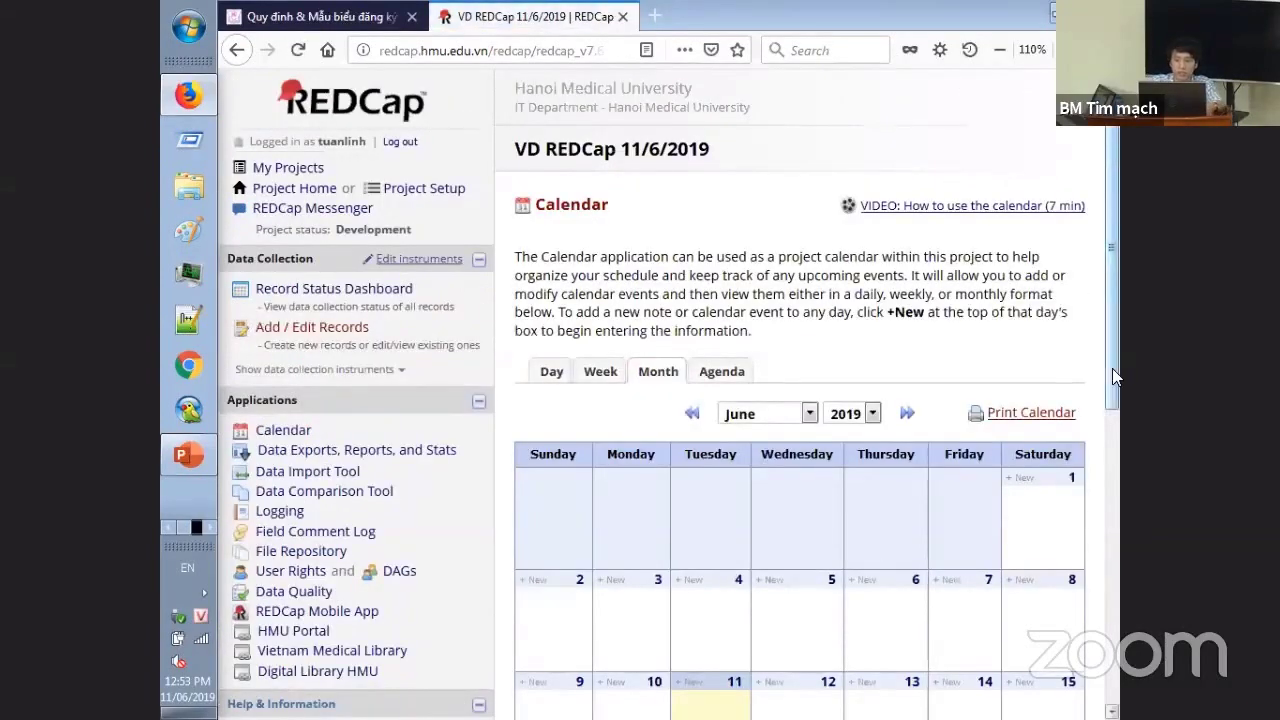
pyautogui.scroll(-3, 1116, 400)
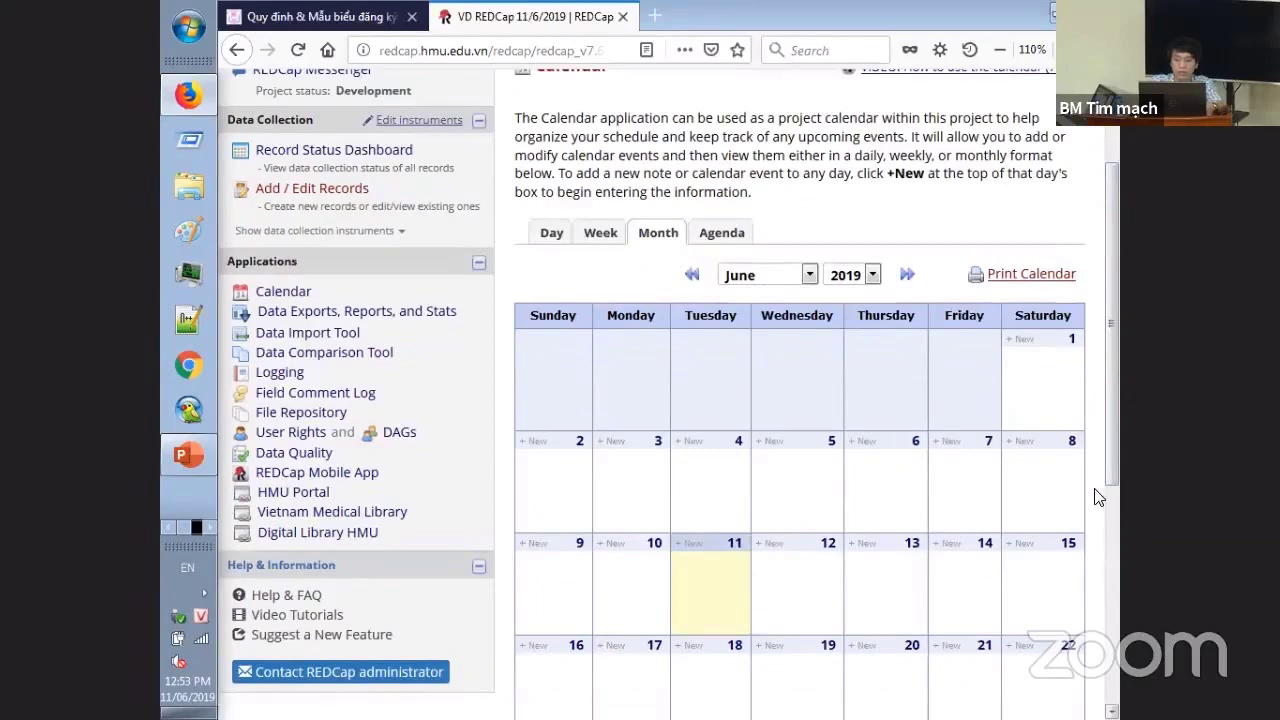
pyautogui.scroll(-3, 1117, 540)
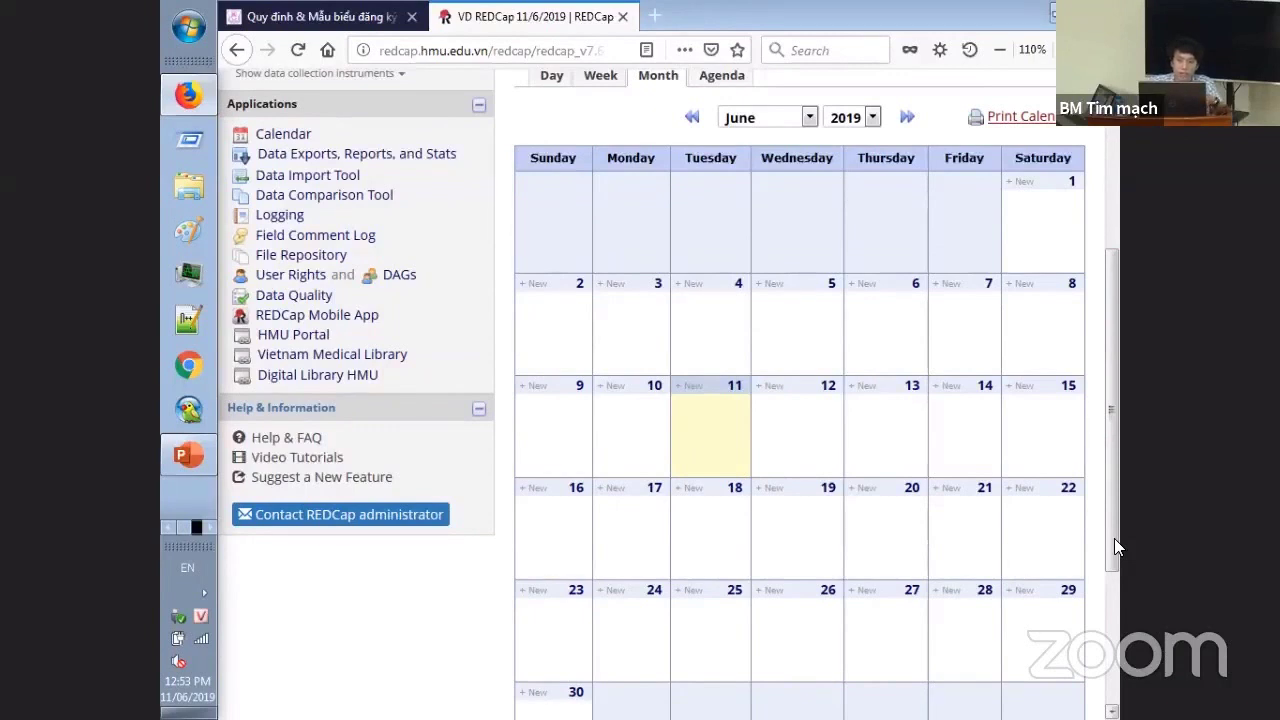
pyautogui.click(768, 388)
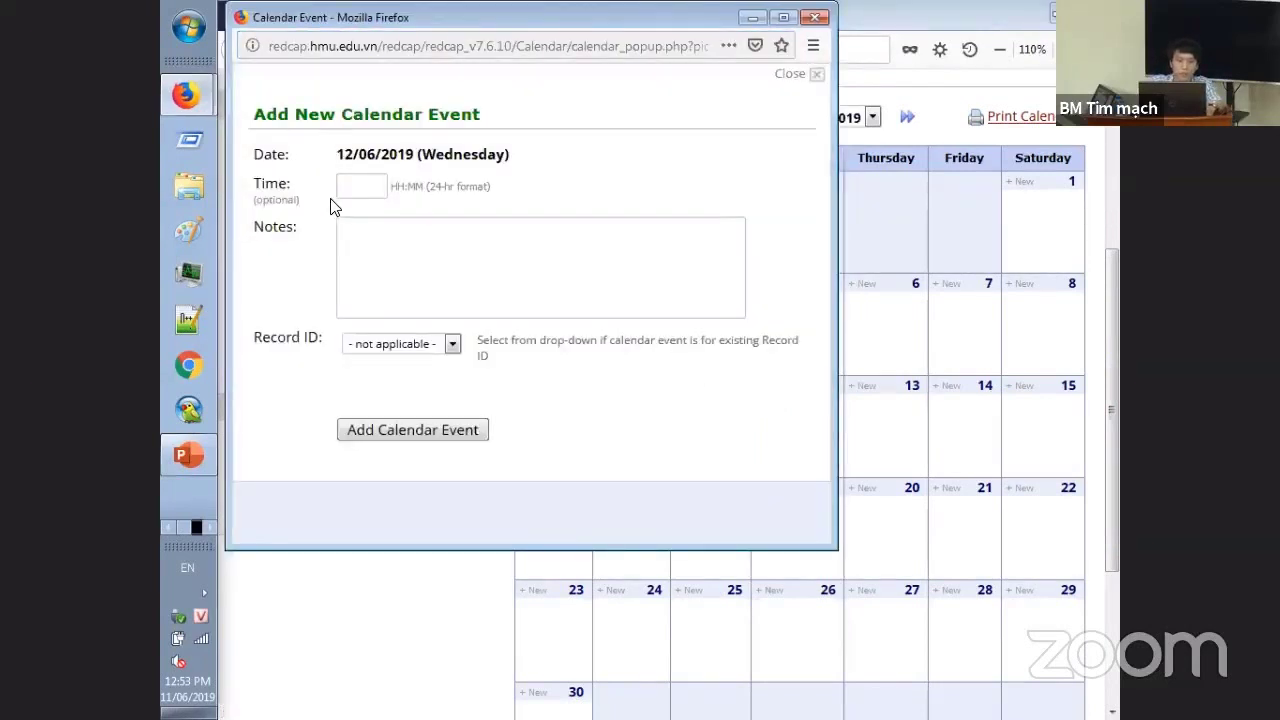
pyautogui.click(340, 192)
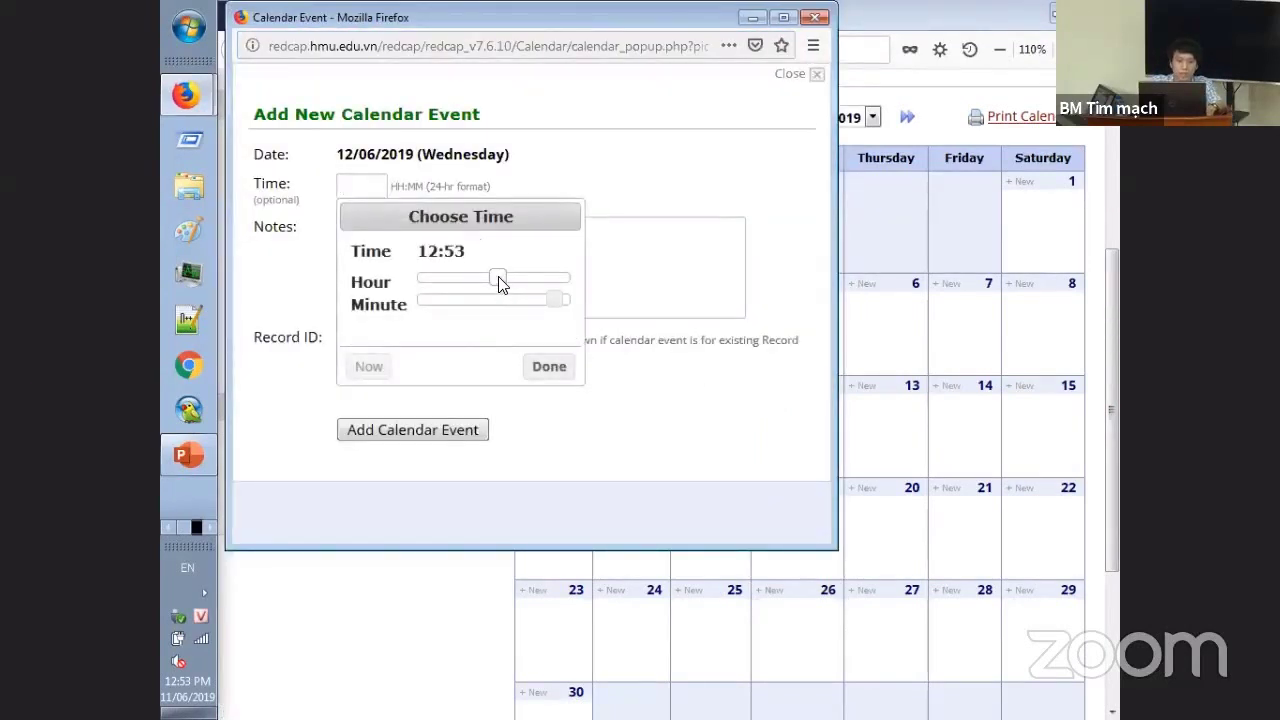
pyautogui.moveTo(498, 276); pyautogui.dragTo(518, 276)
pyautogui.click(549, 366)
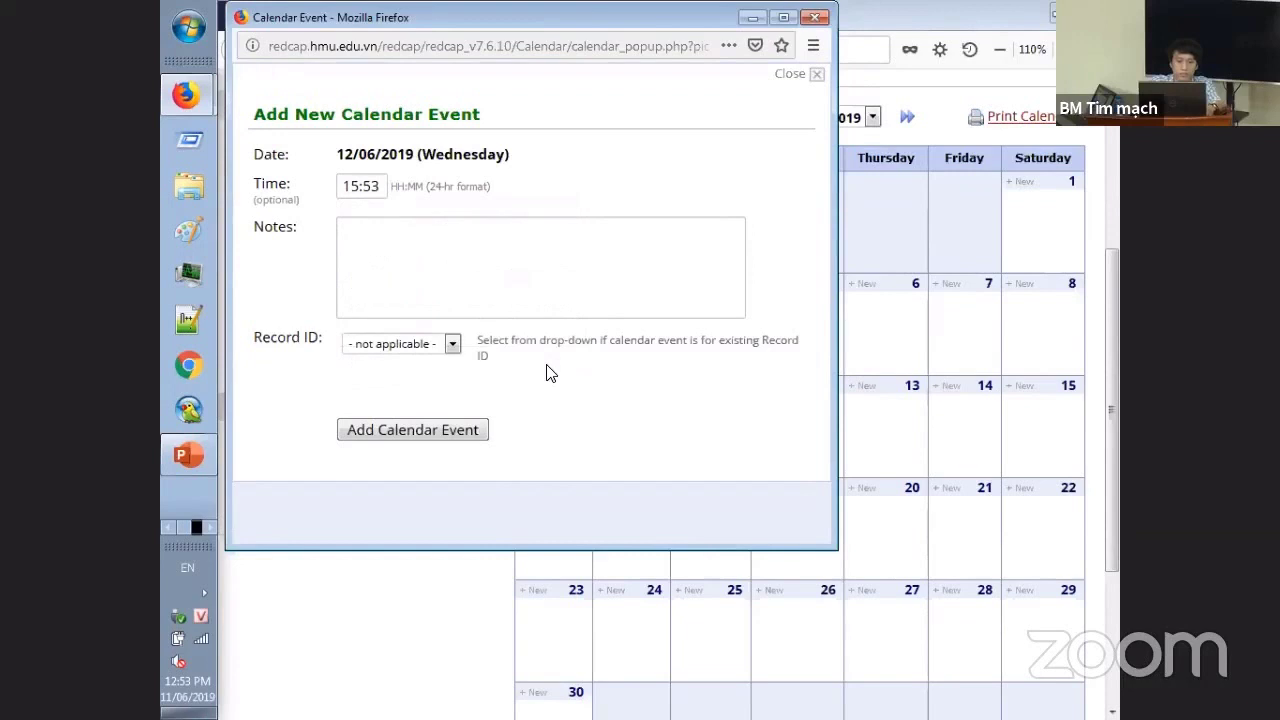
# - Note 'Lấy thông tin bệnh nhân 1', link record 3, and add the calendar event
pyautogui.press('Tab')
pyautogui.write('Lấy ')
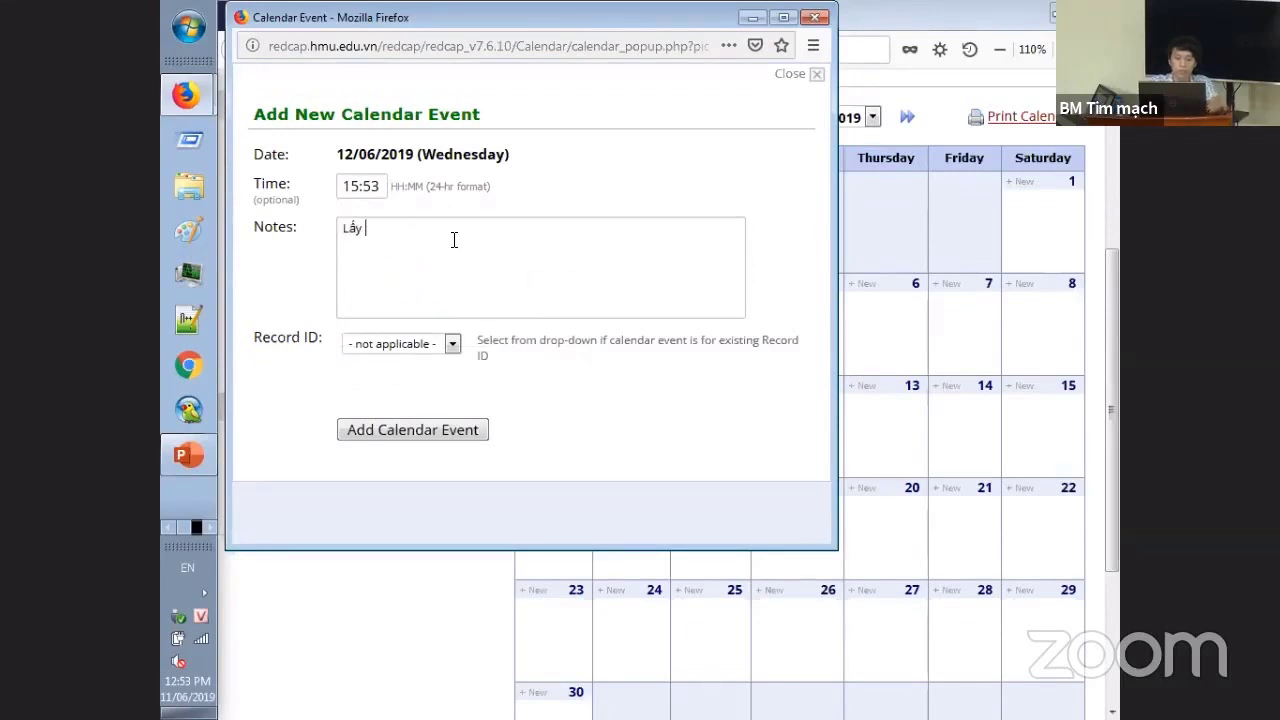
pyautogui.write('thông tin bệnh nh')
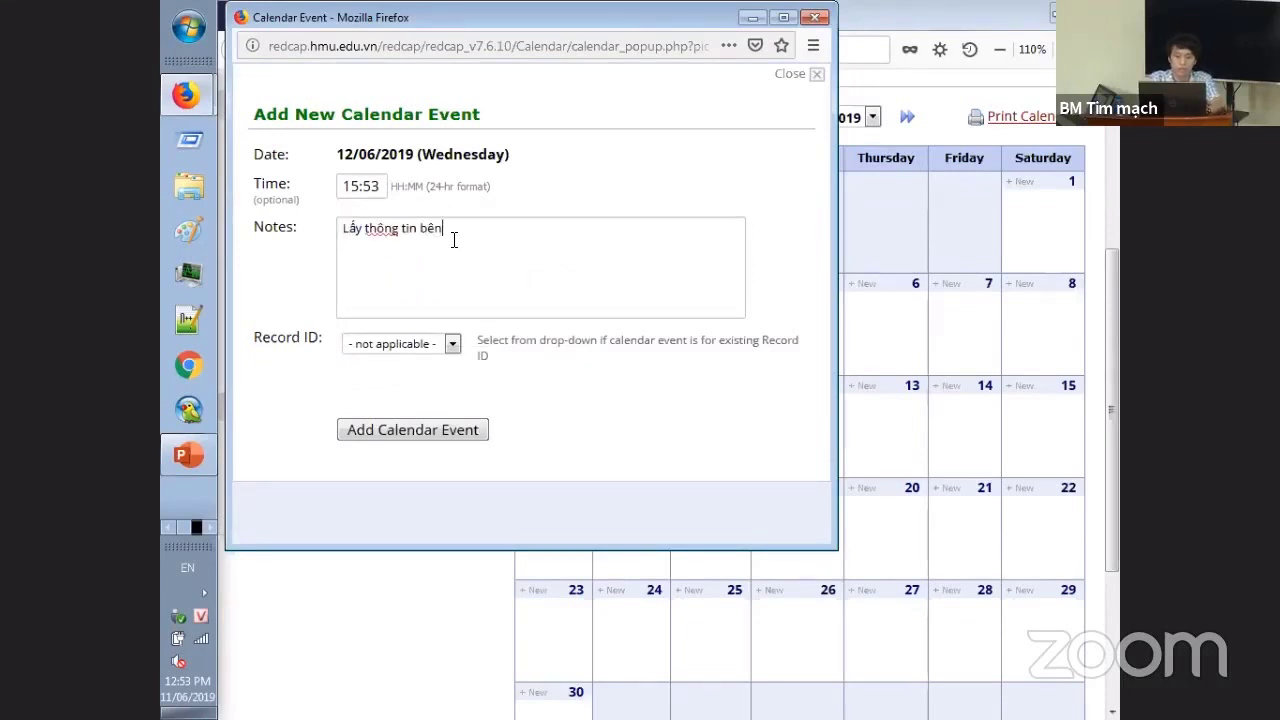
pyautogui.write('ân 1')
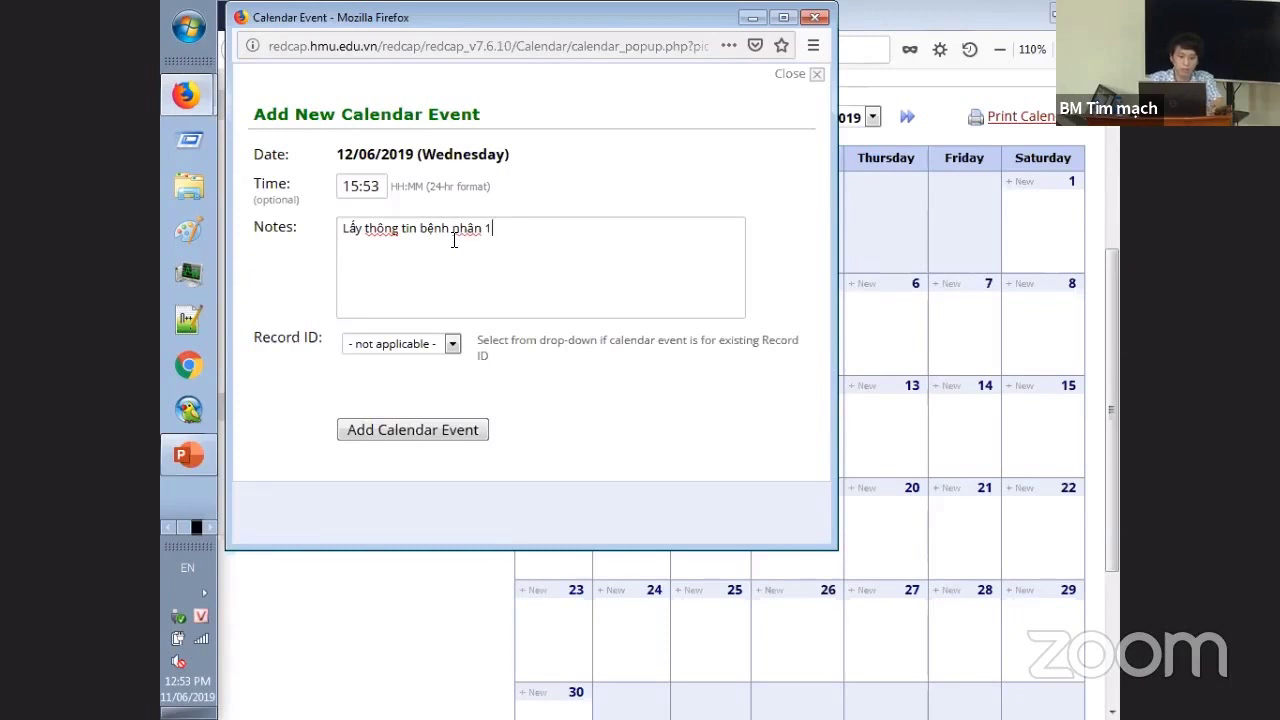
pyautogui.click(452, 343)
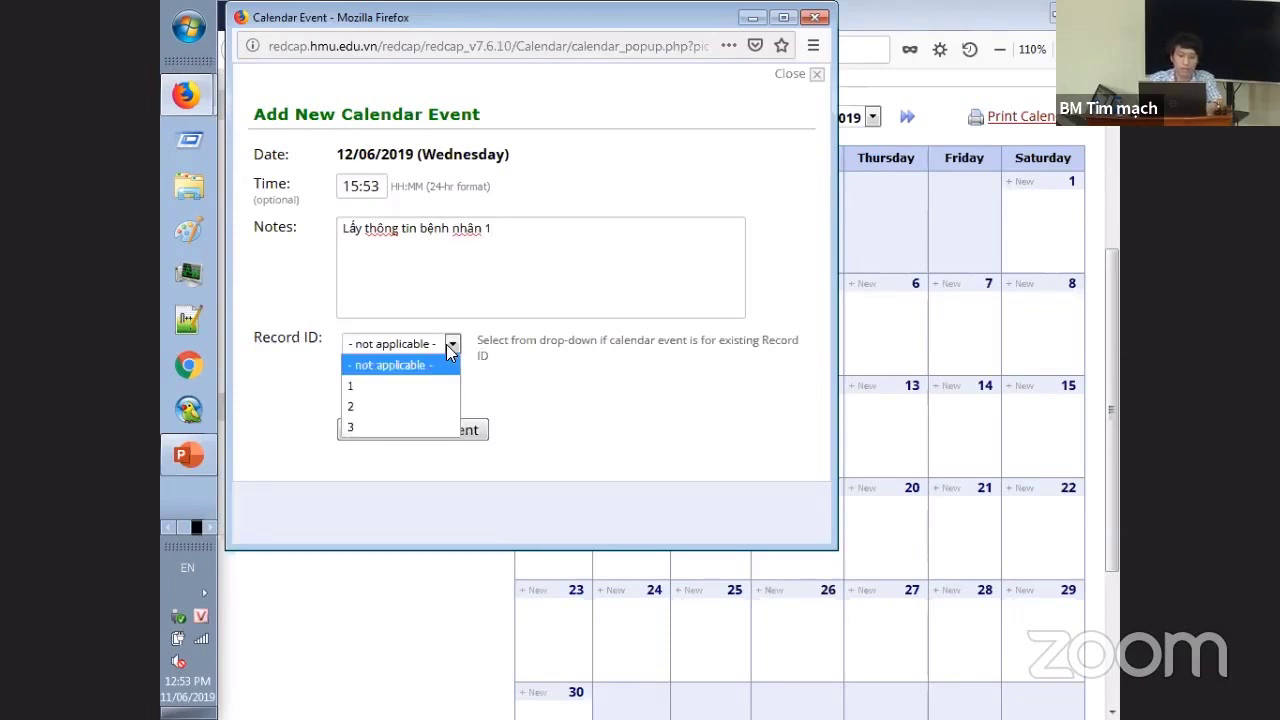
pyautogui.click(388, 430)
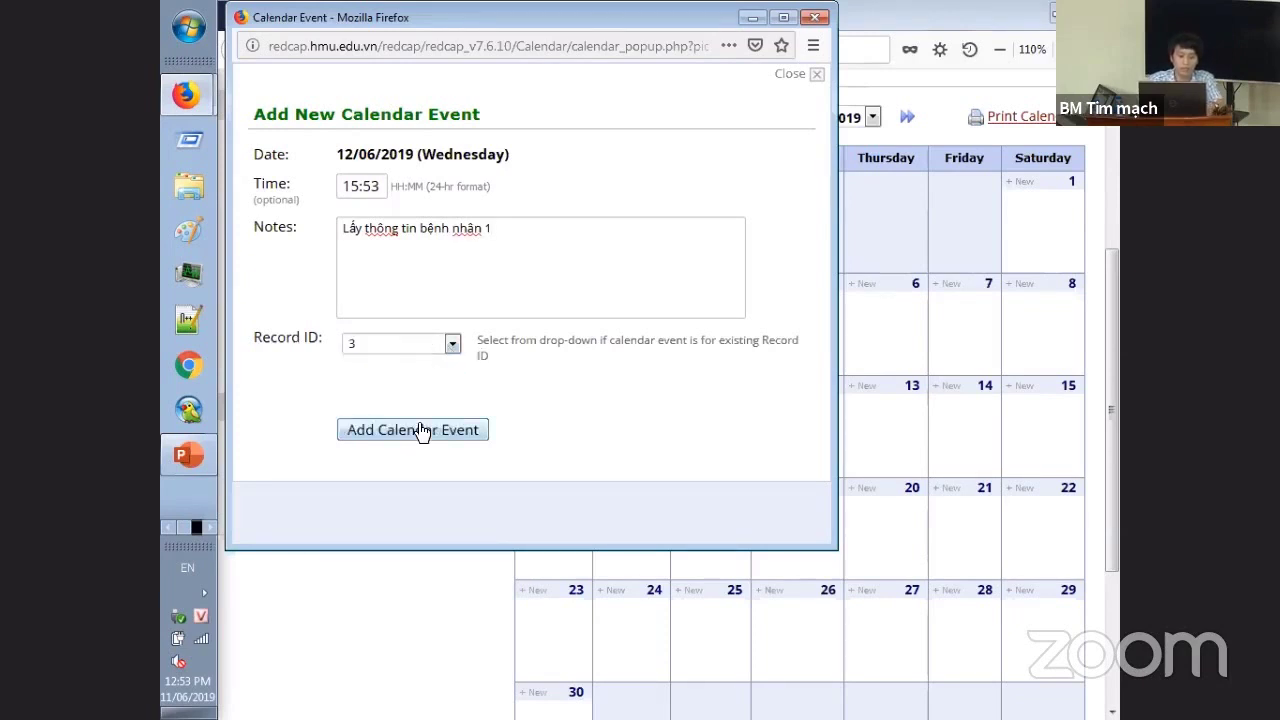
pyautogui.click(422, 430)
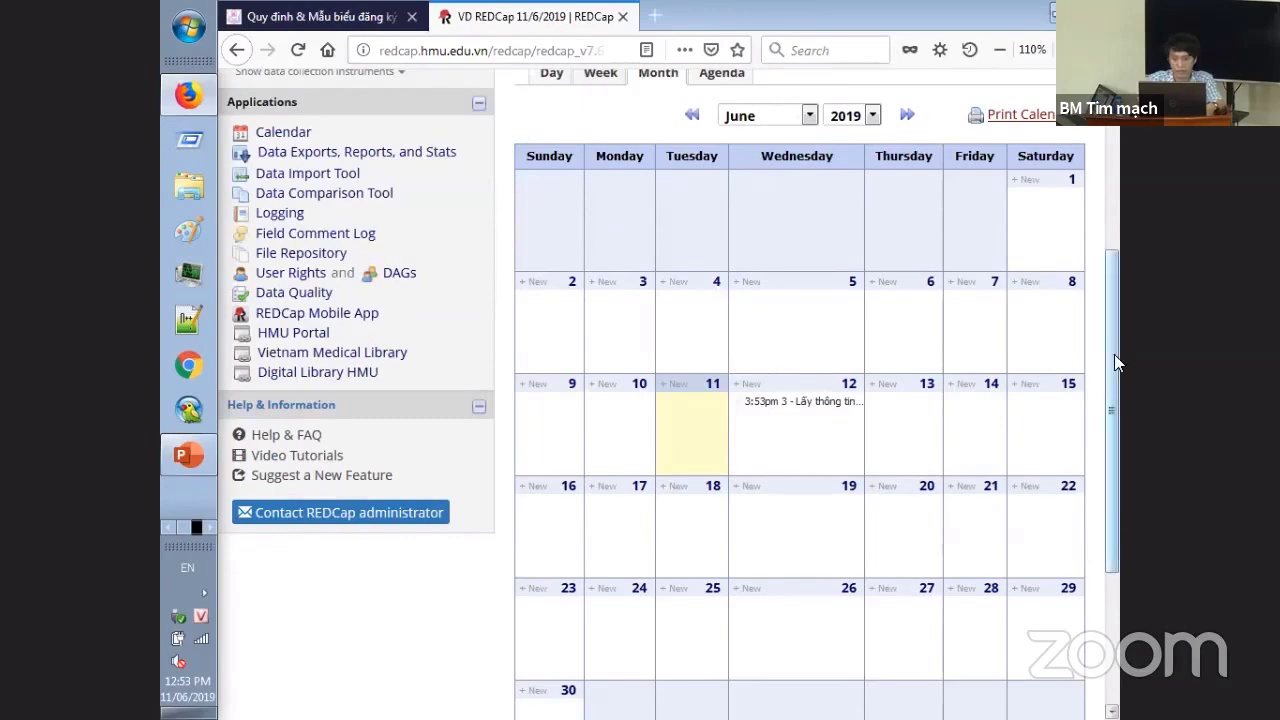
pyautogui.moveTo(1116, 422); pyautogui.dragTo(1104, 328)
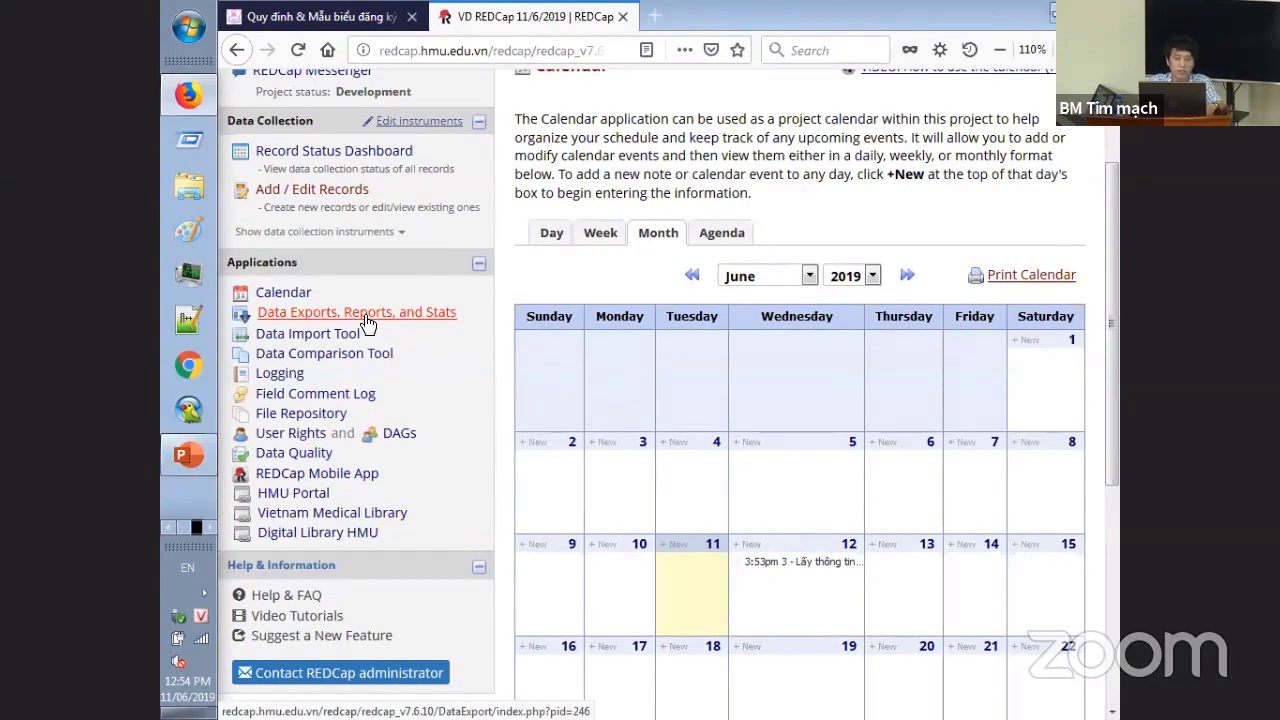
# - Open Data Exports, Reports, and Stats and start exporting report A, All data
pyautogui.click(366, 313)
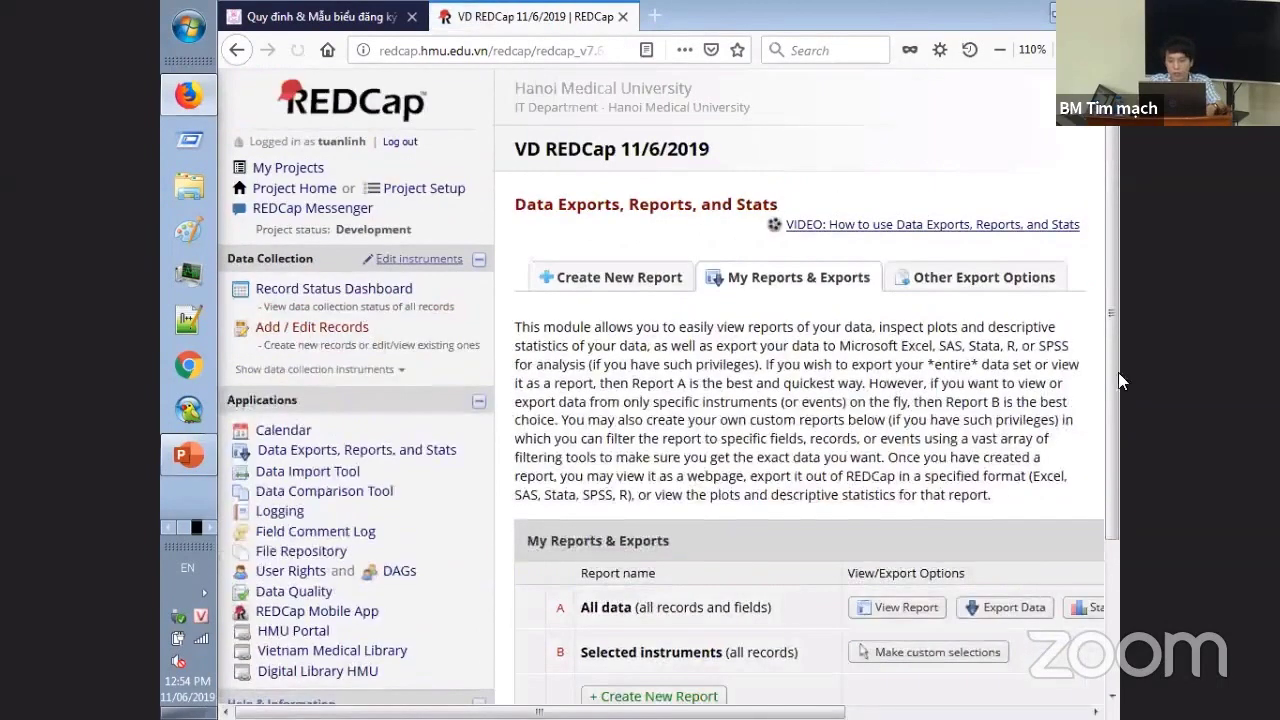
pyautogui.scroll(-2, 1118, 396)
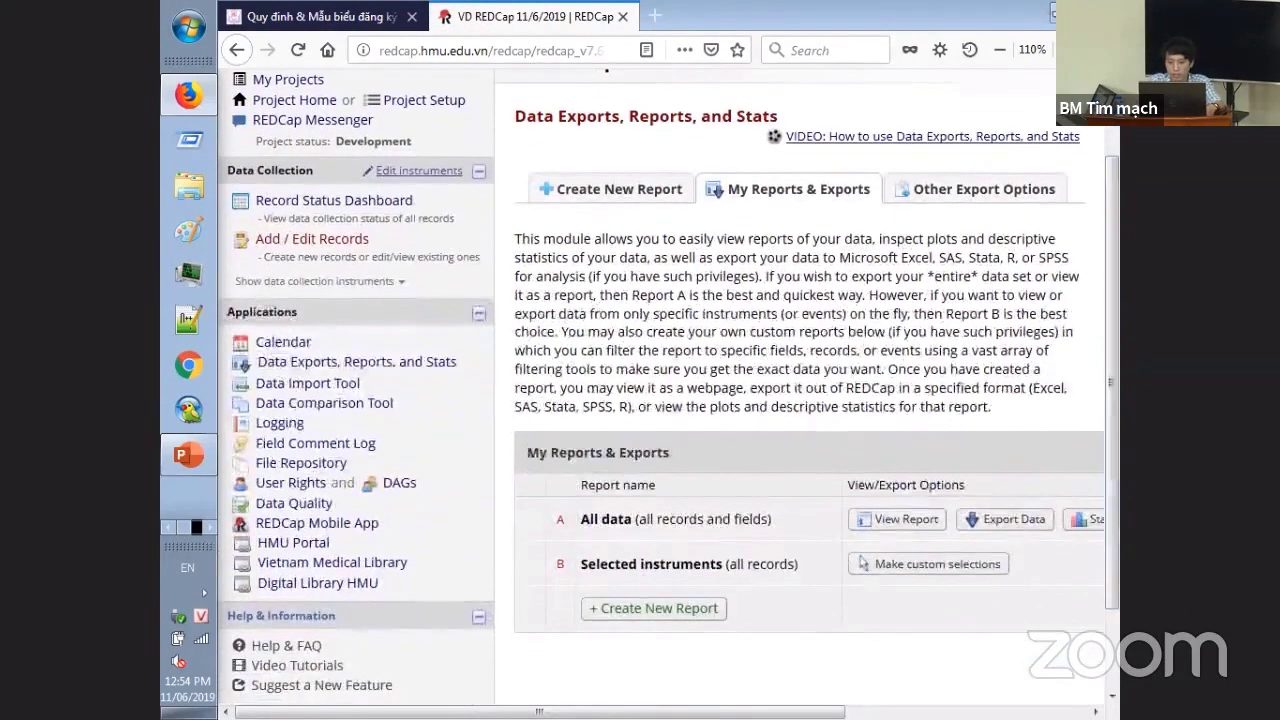
pyautogui.hscroll(5, 872, 536)
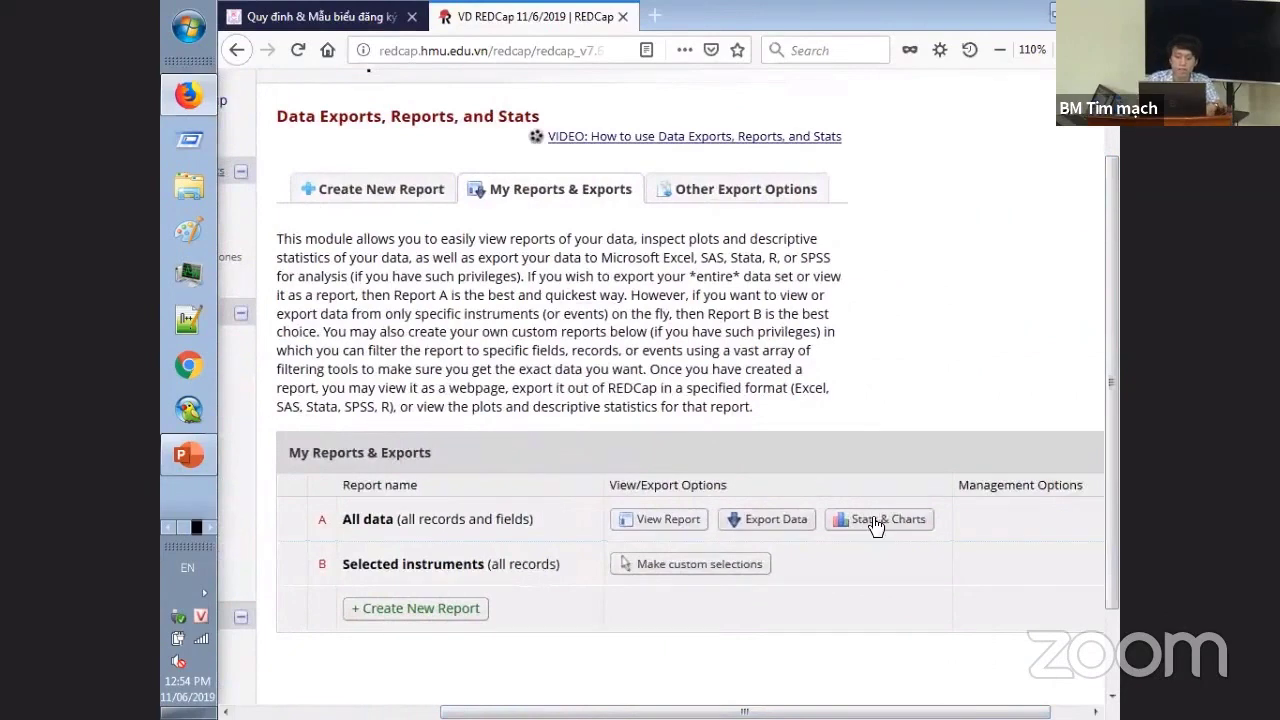
pyautogui.click(771, 519)
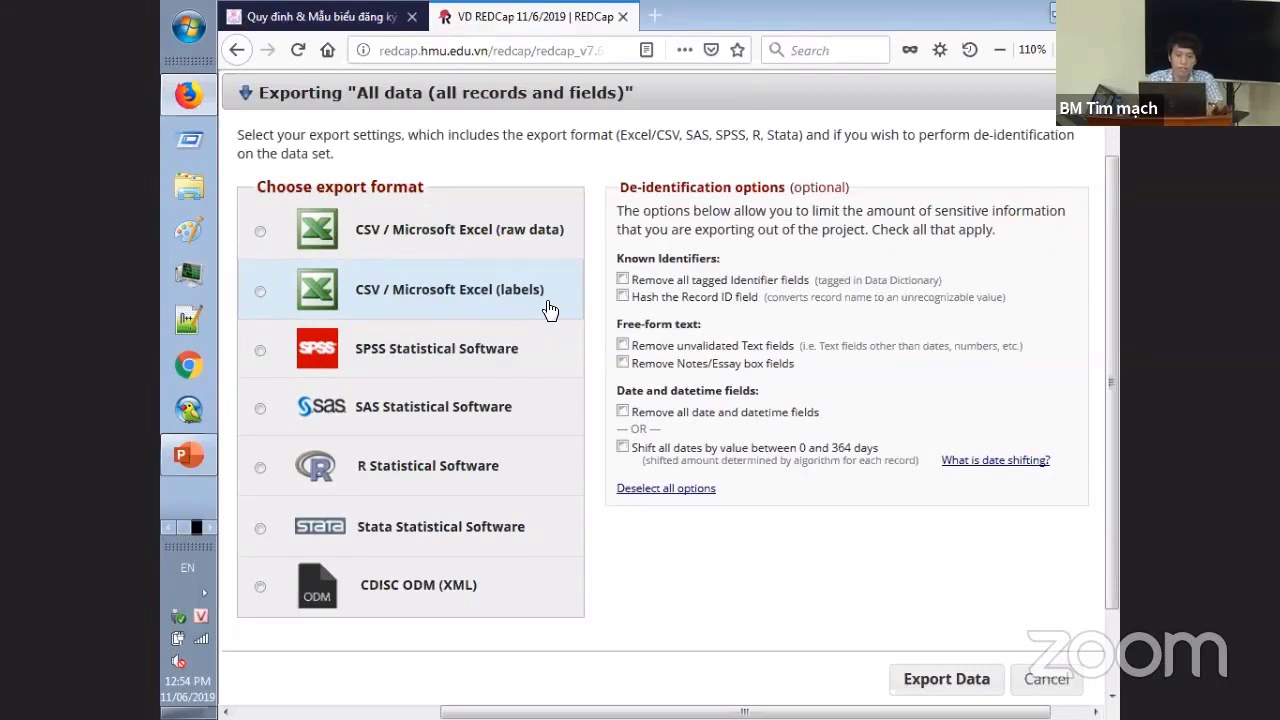
# - Select the CSV / Microsoft Excel (labels) format, then cancel the export dialog
pyautogui.click(512, 300)
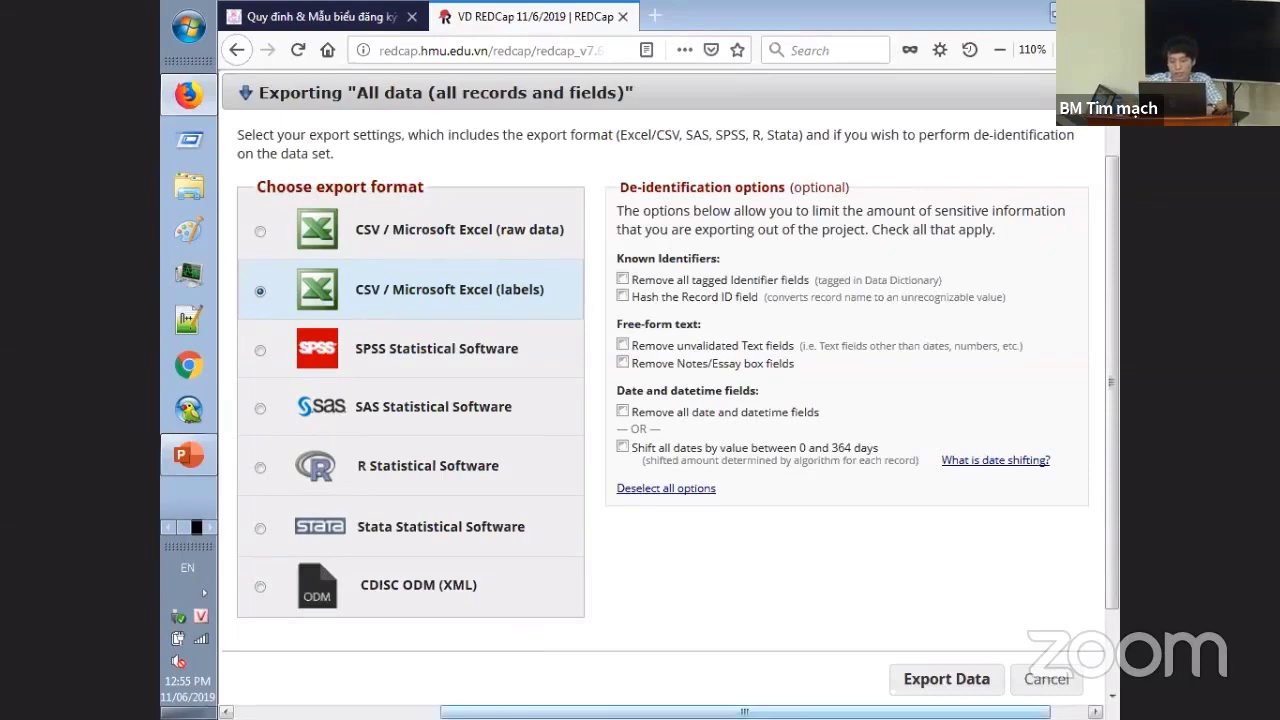
pyautogui.moveTo(744, 711); pyautogui.dragTo(560, 711)
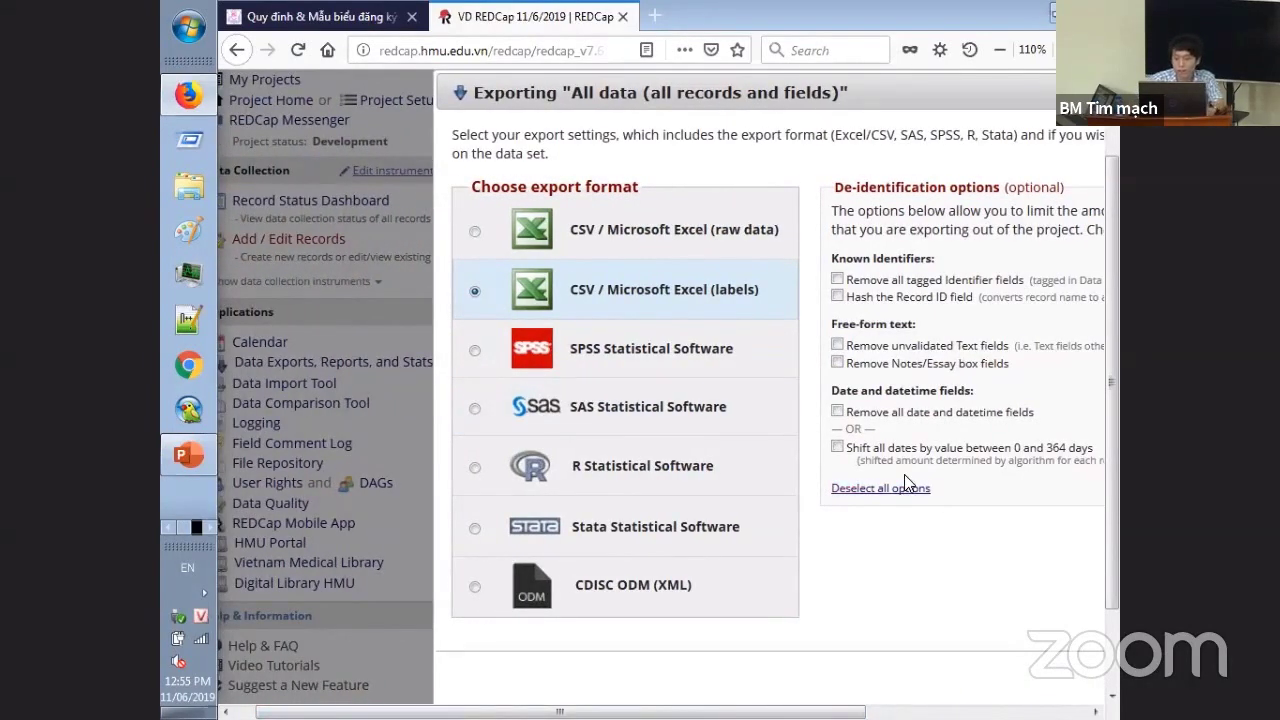
pyautogui.hscroll(5, 880, 490)
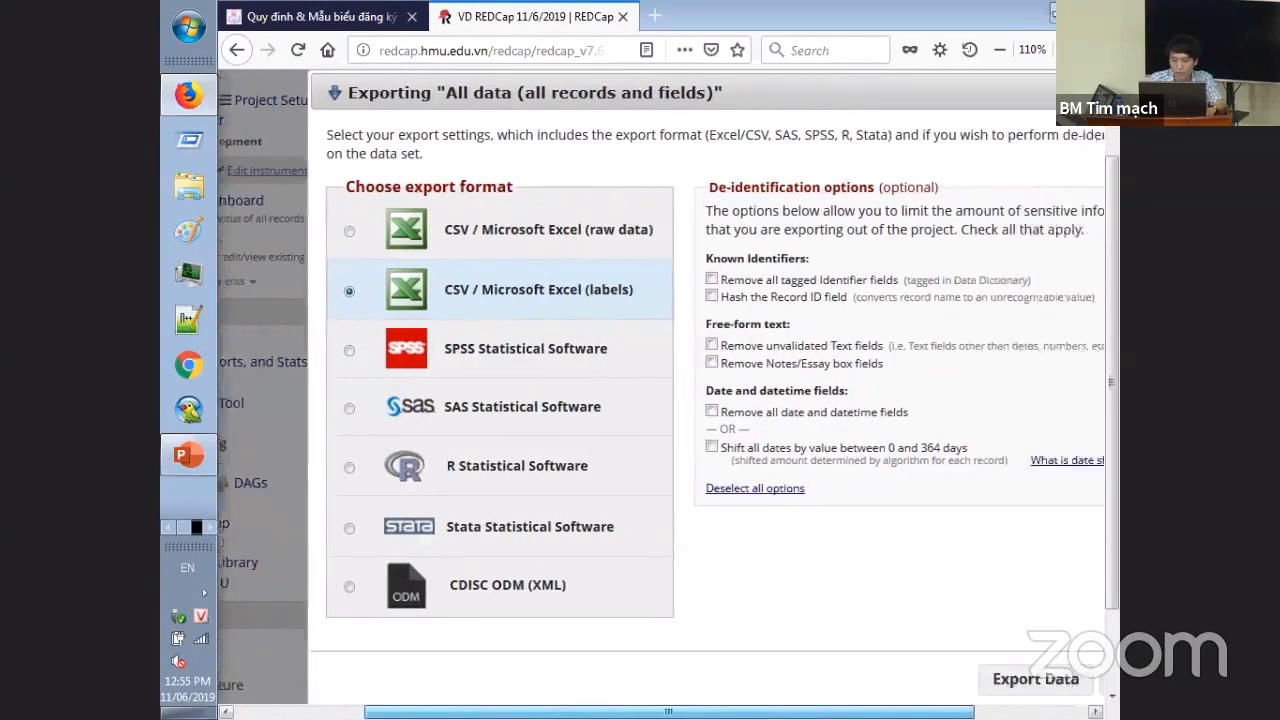
pyautogui.click(1012, 680)
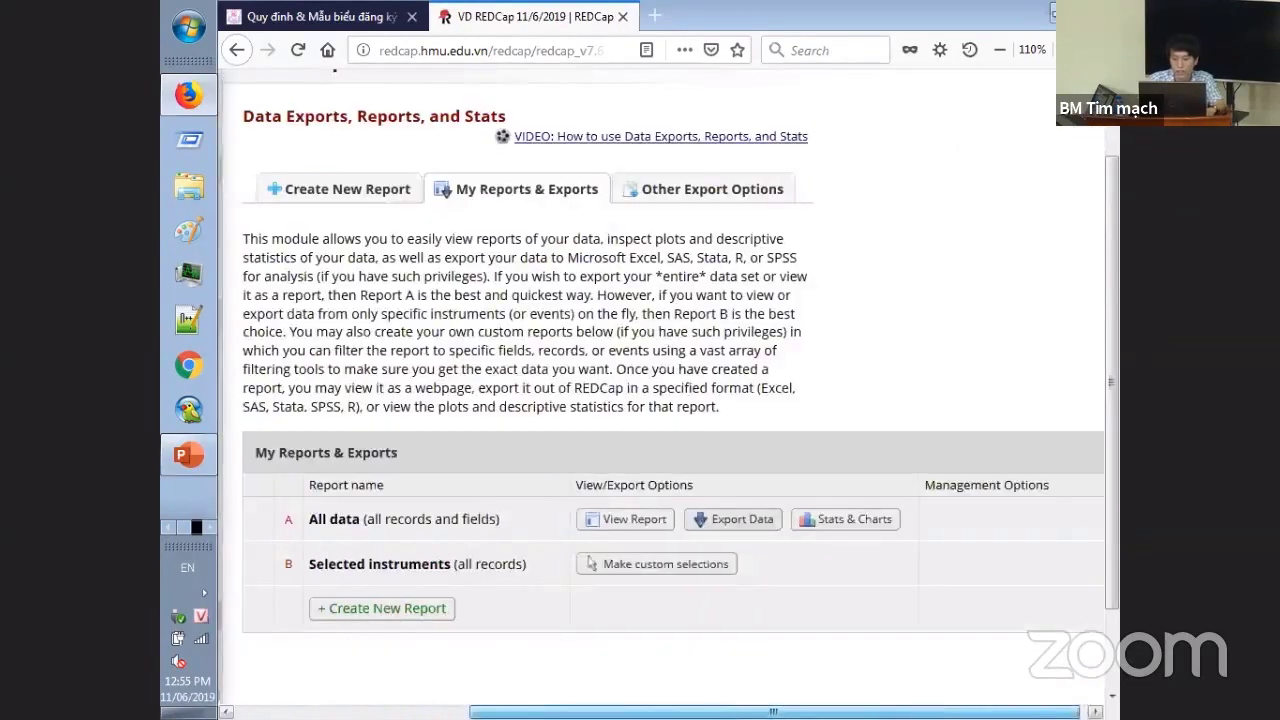
pyautogui.hscroll(-5, 862, 564)
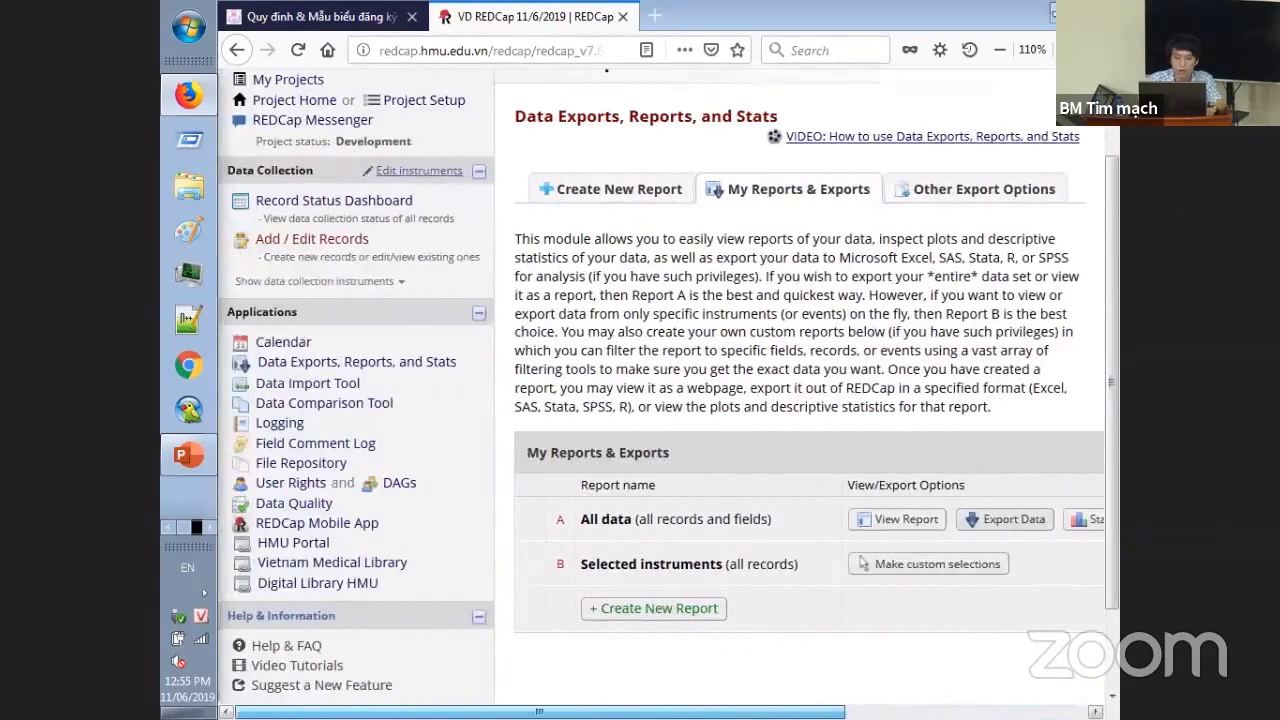
# - Download the Data Import Template with records in columns from the Data Import Tool
pyautogui.click(352, 384)
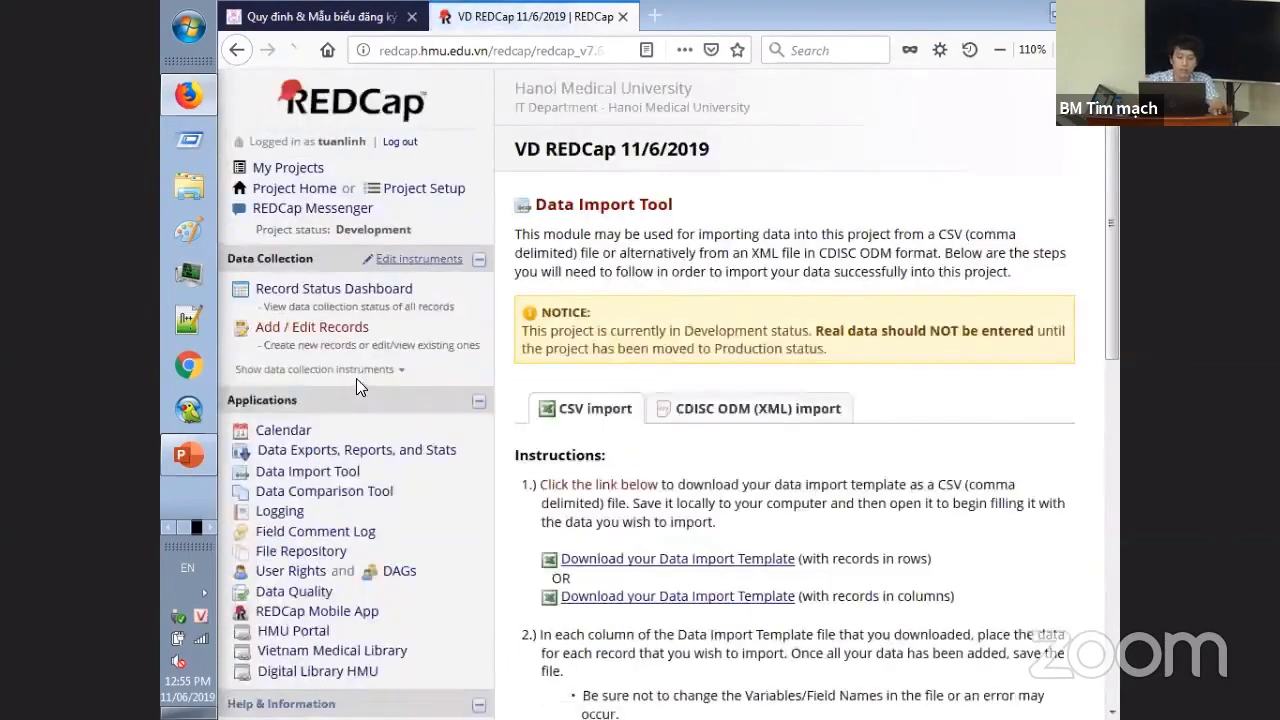
pyautogui.moveTo(1114, 280); pyautogui.dragTo(1112, 400)
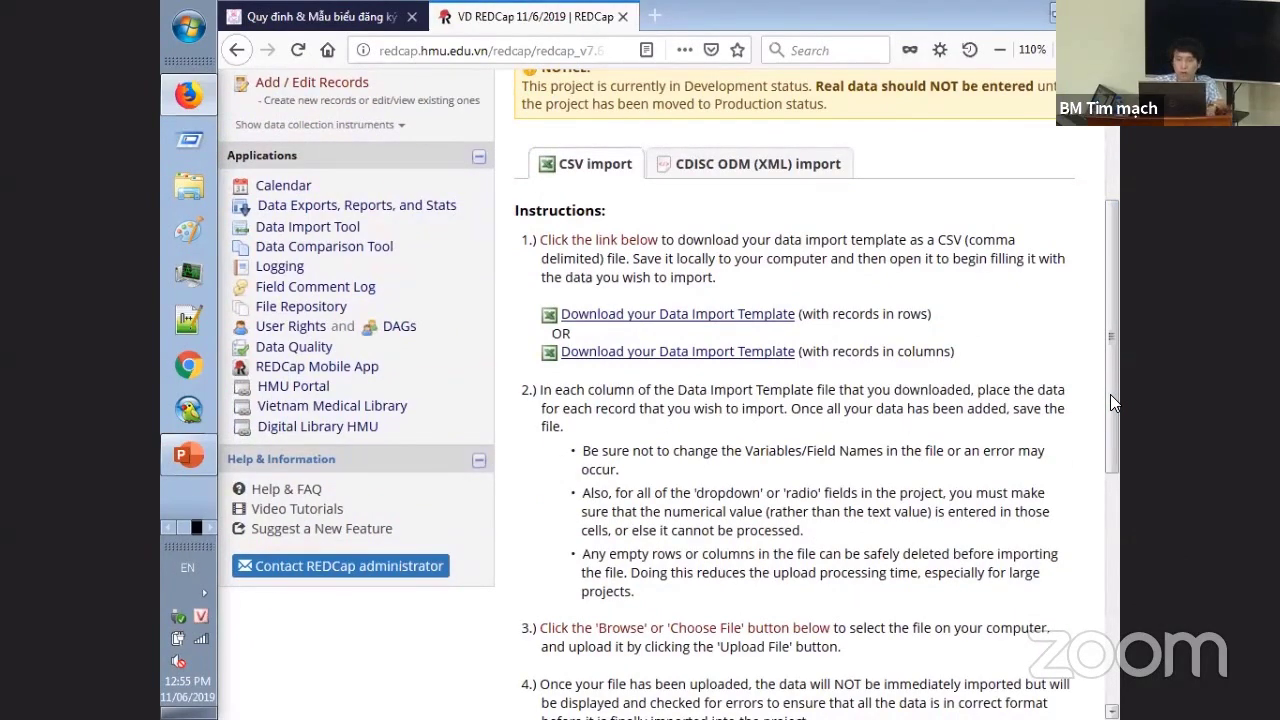
pyautogui.moveTo(1112, 400); pyautogui.dragTo(1108, 400)
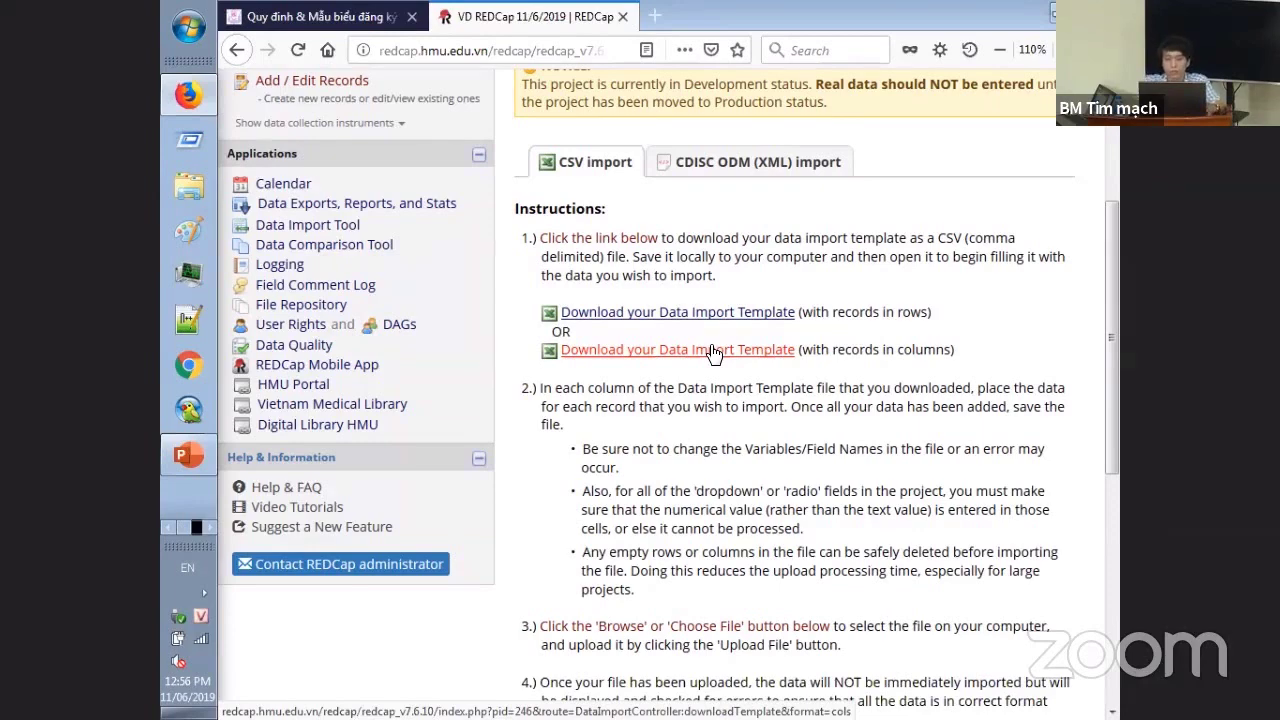
pyautogui.click(713, 352)
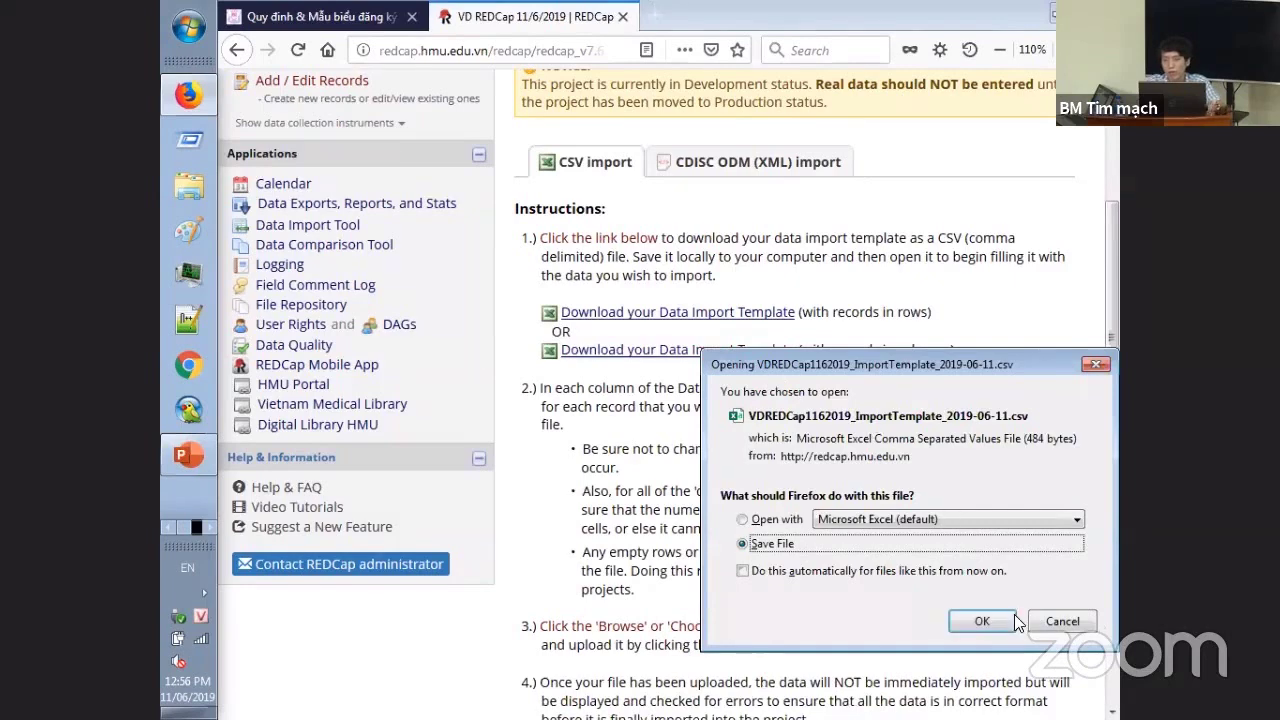
pyautogui.click(1060, 620)
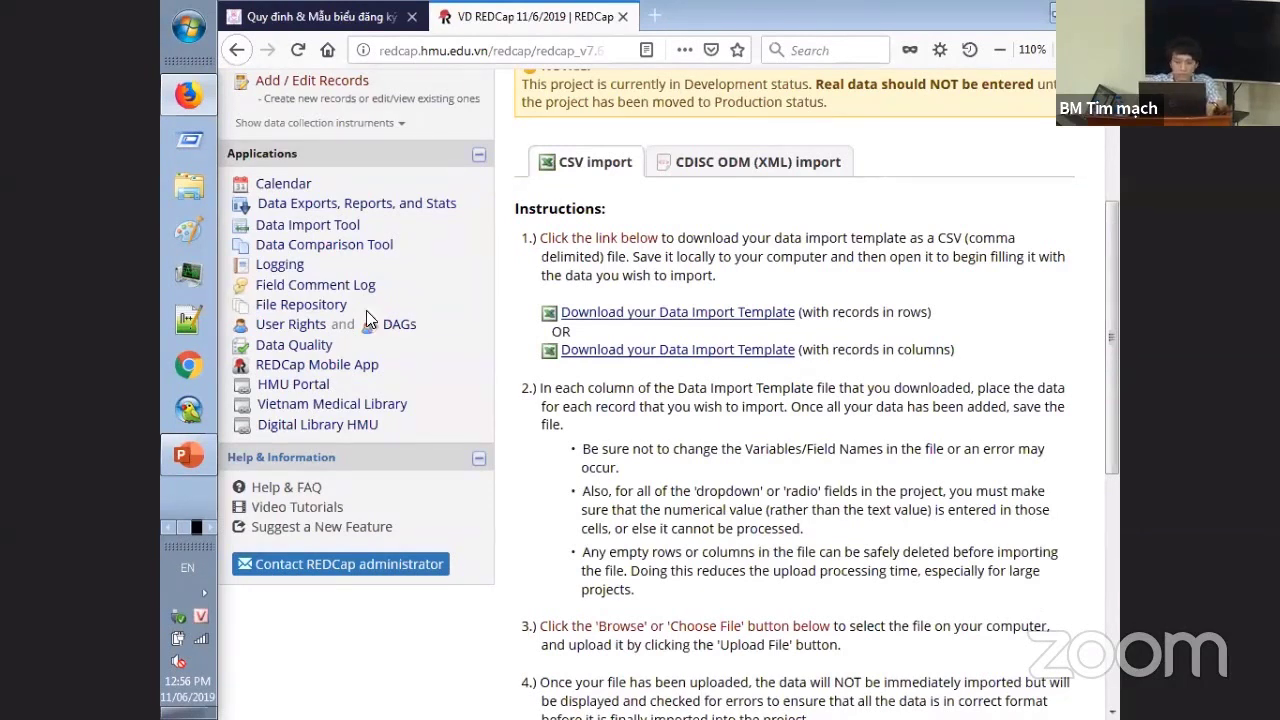
# - On User Rights, open the second user's privileges and confirm Remove user
pyautogui.click(293, 326)
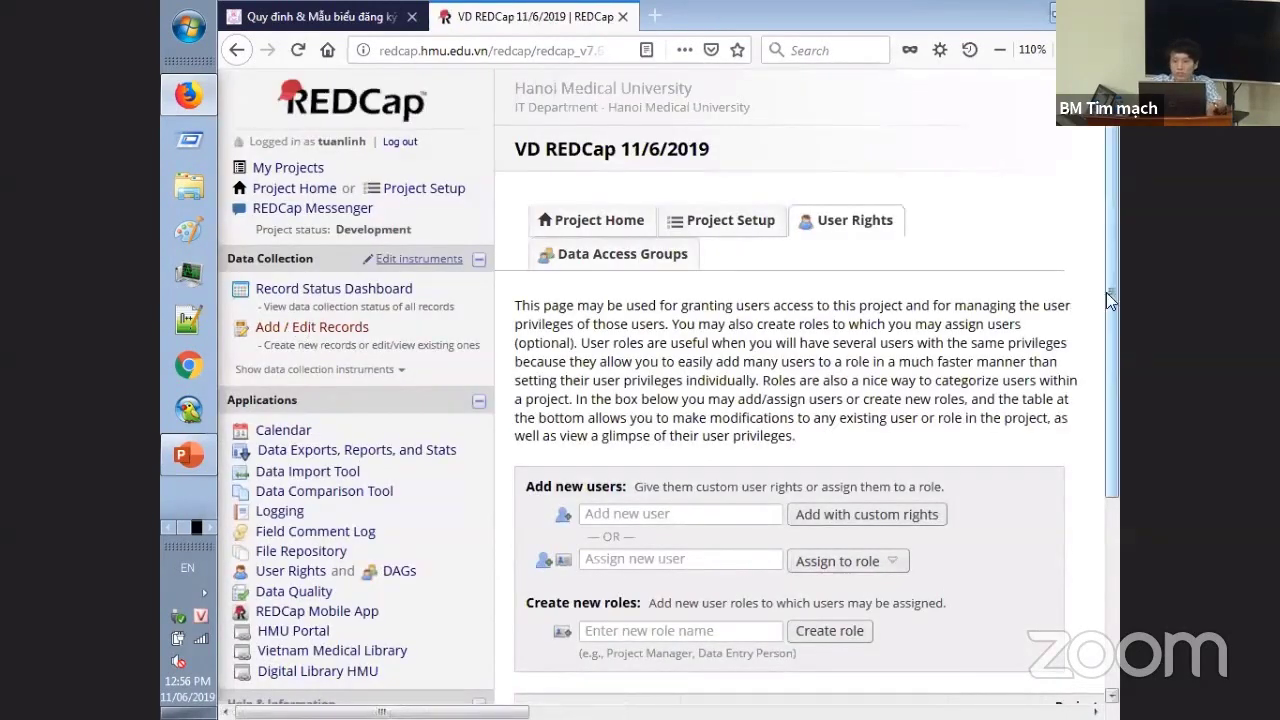
pyautogui.moveTo(1106, 300); pyautogui.dragTo(1118, 448)
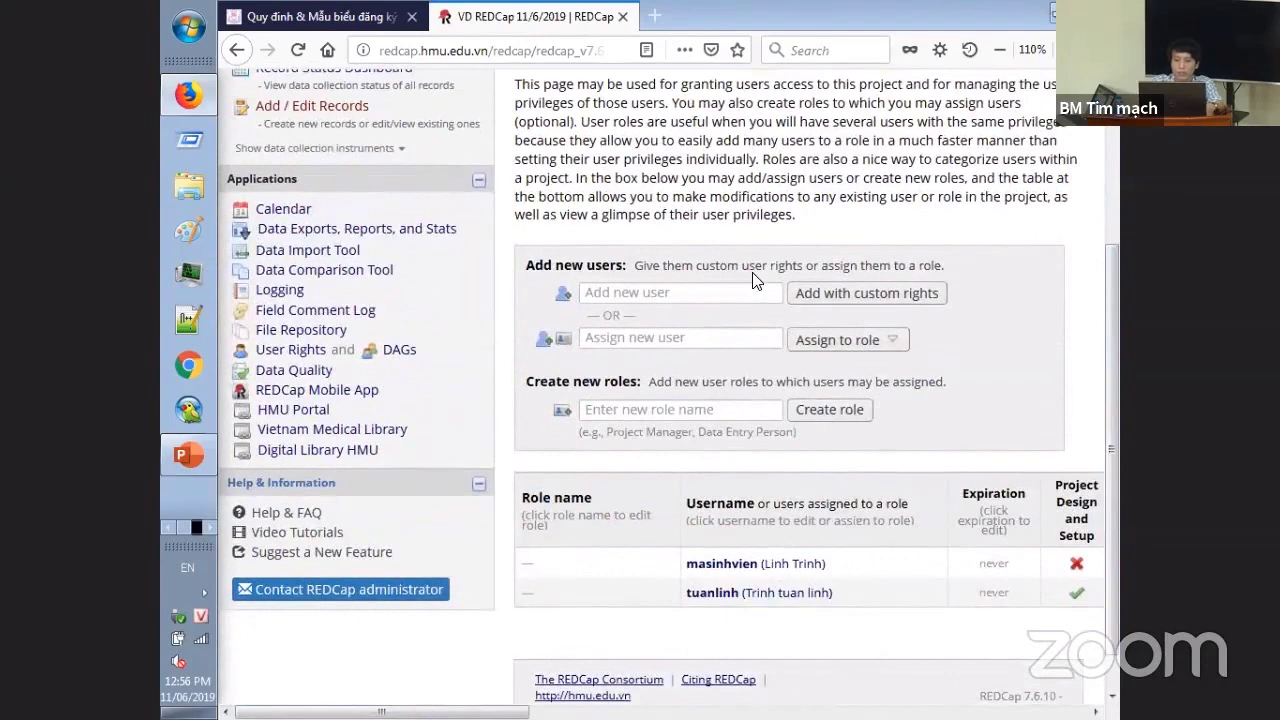
pyautogui.click(753, 292)
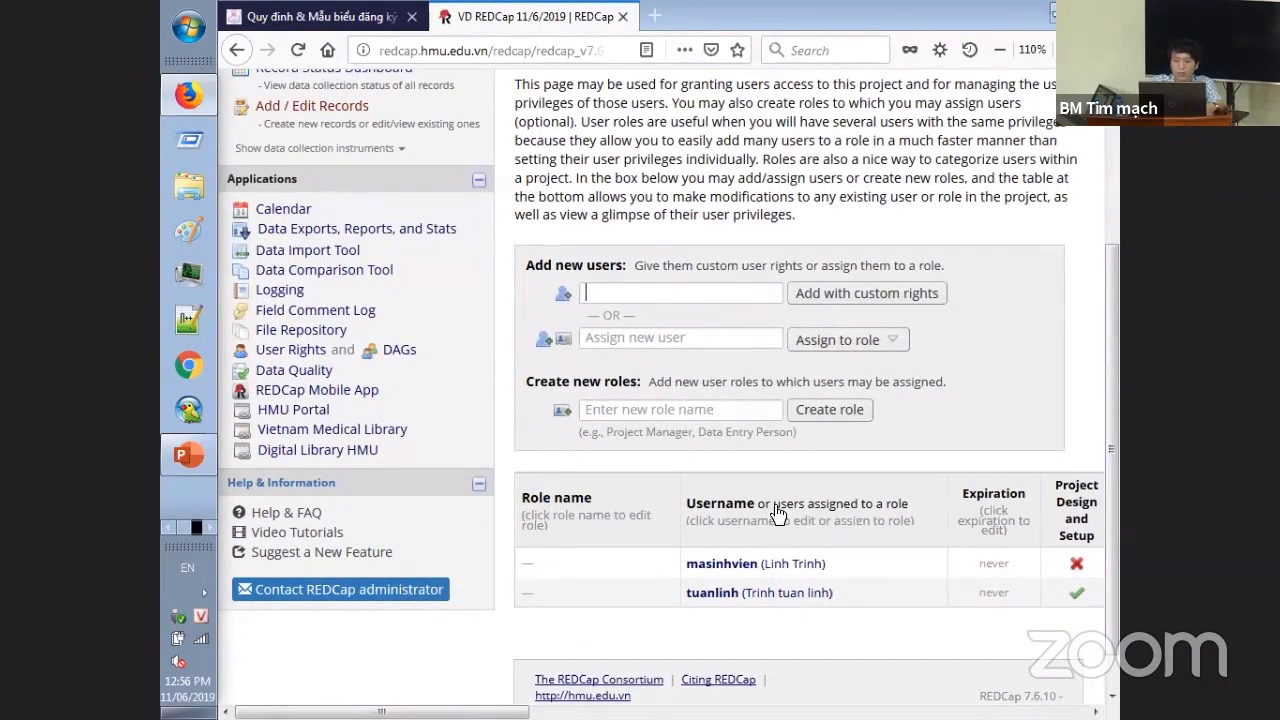
pyautogui.moveTo(382, 712); pyautogui.dragTo(447, 712)
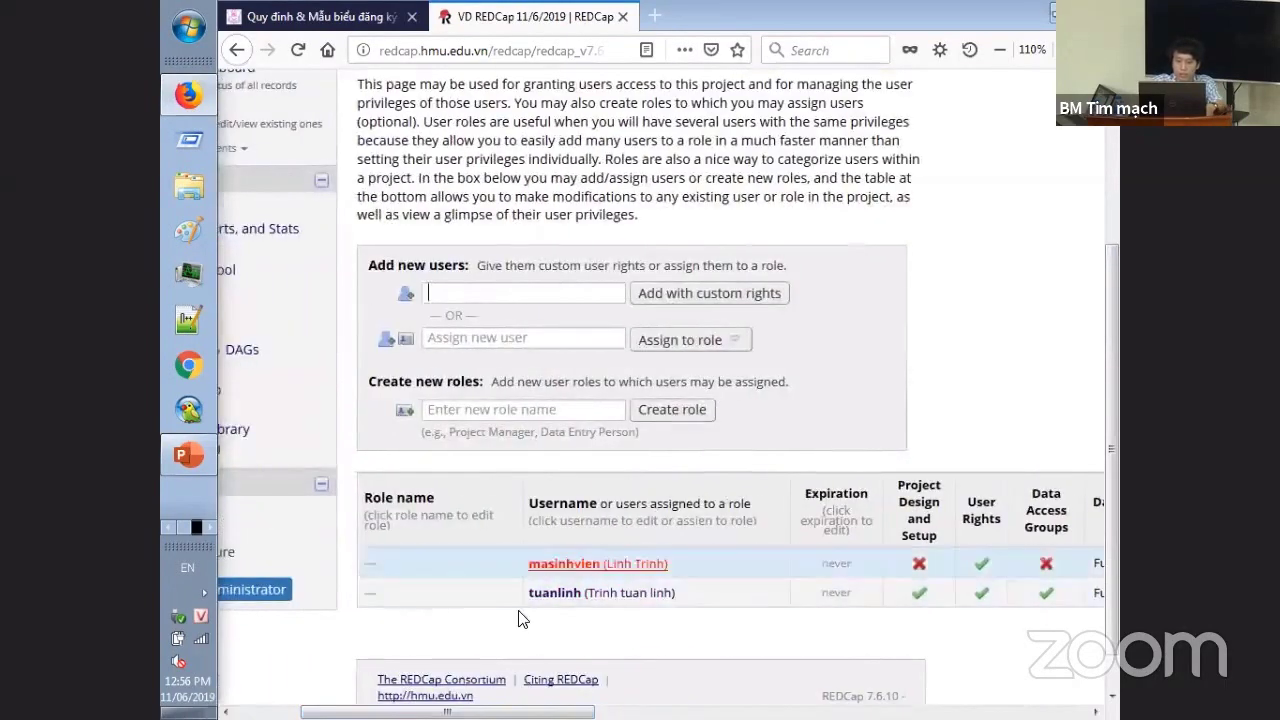
pyautogui.click(575, 564)
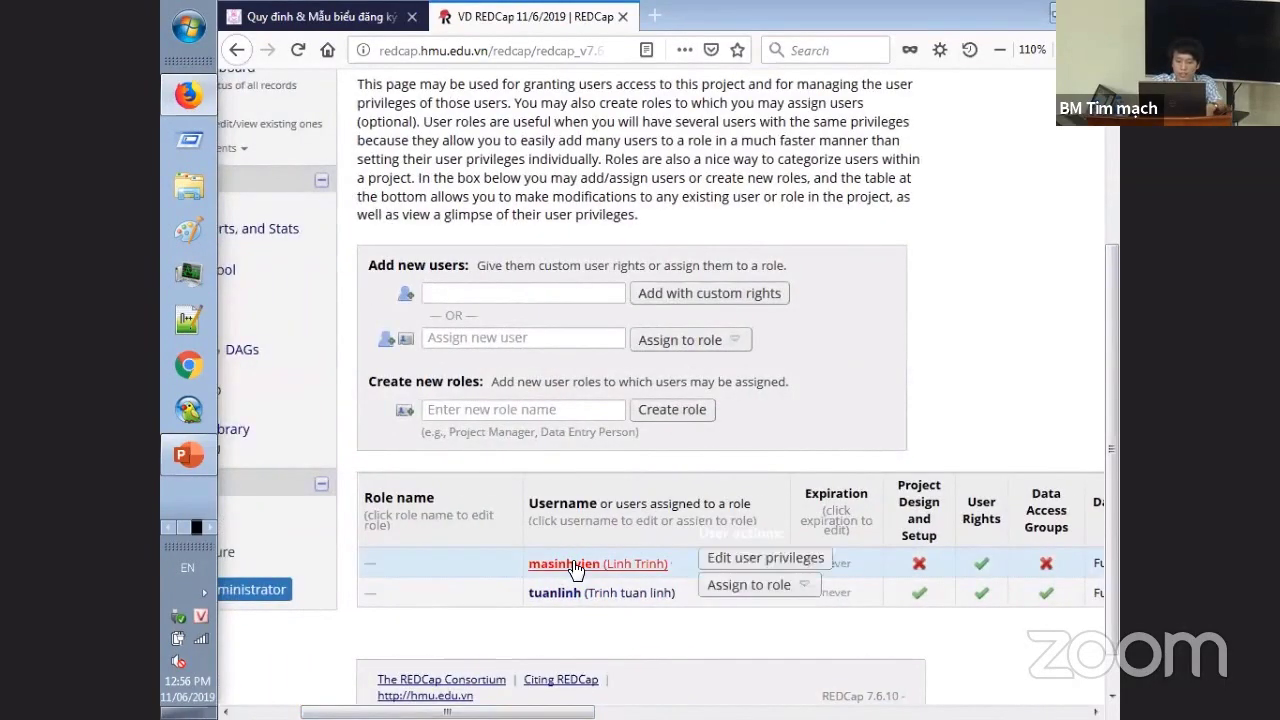
pyautogui.click(755, 563)
pyautogui.click(1000, 652)
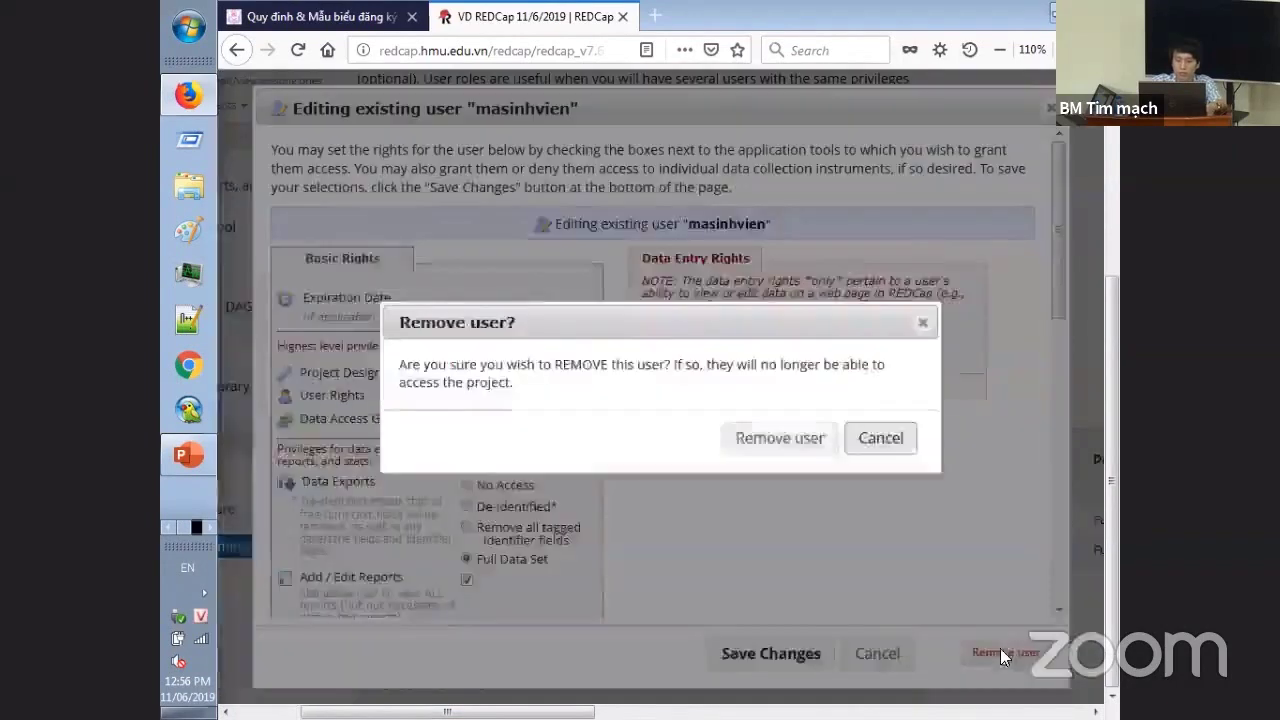
pyautogui.click(790, 440)
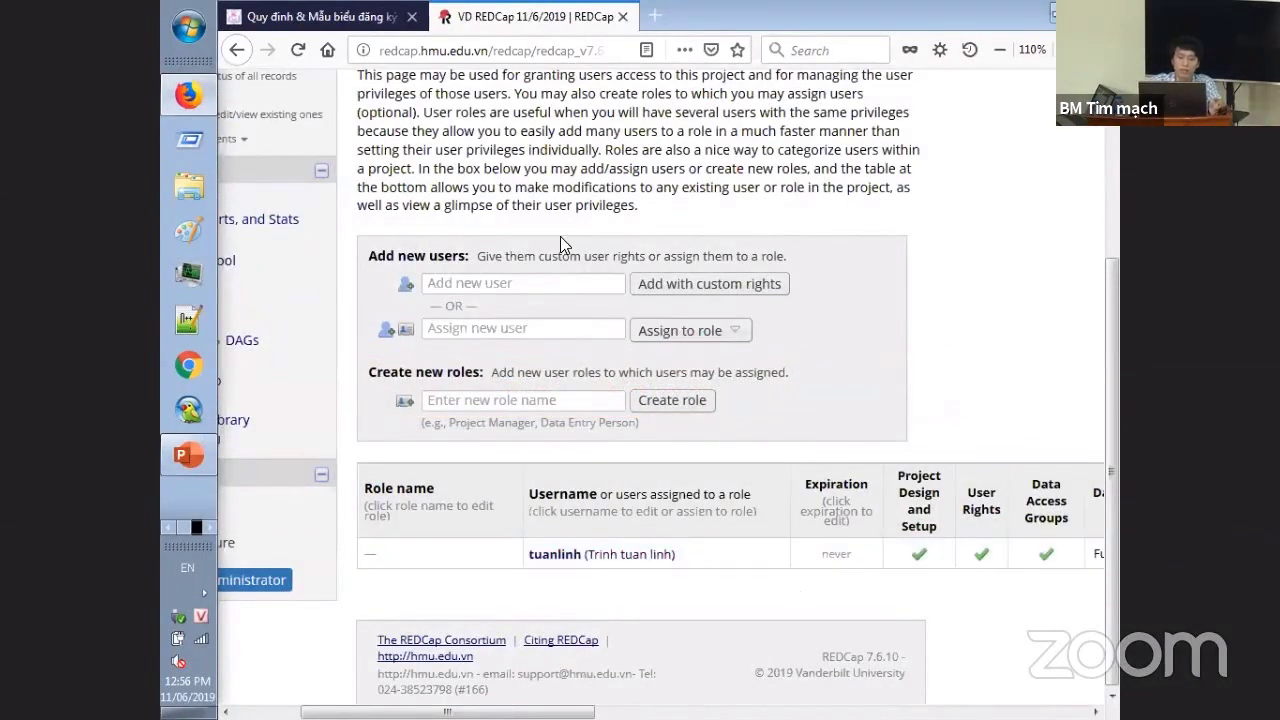
# - Enter the removed user's username in Add new user, pick the suggestion, and choose custom rights
pyautogui.click(572, 277)
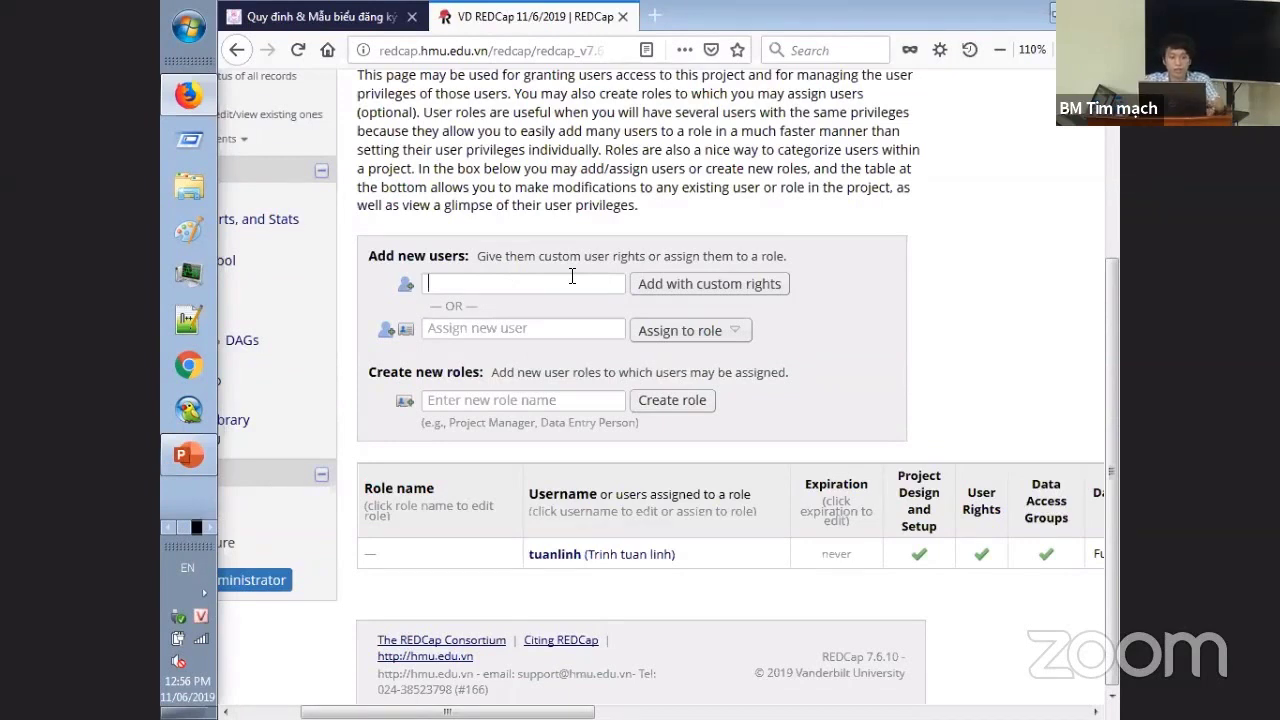
pyautogui.write('mai')
pyautogui.press('BackSpace')
pyautogui.write('sinh')
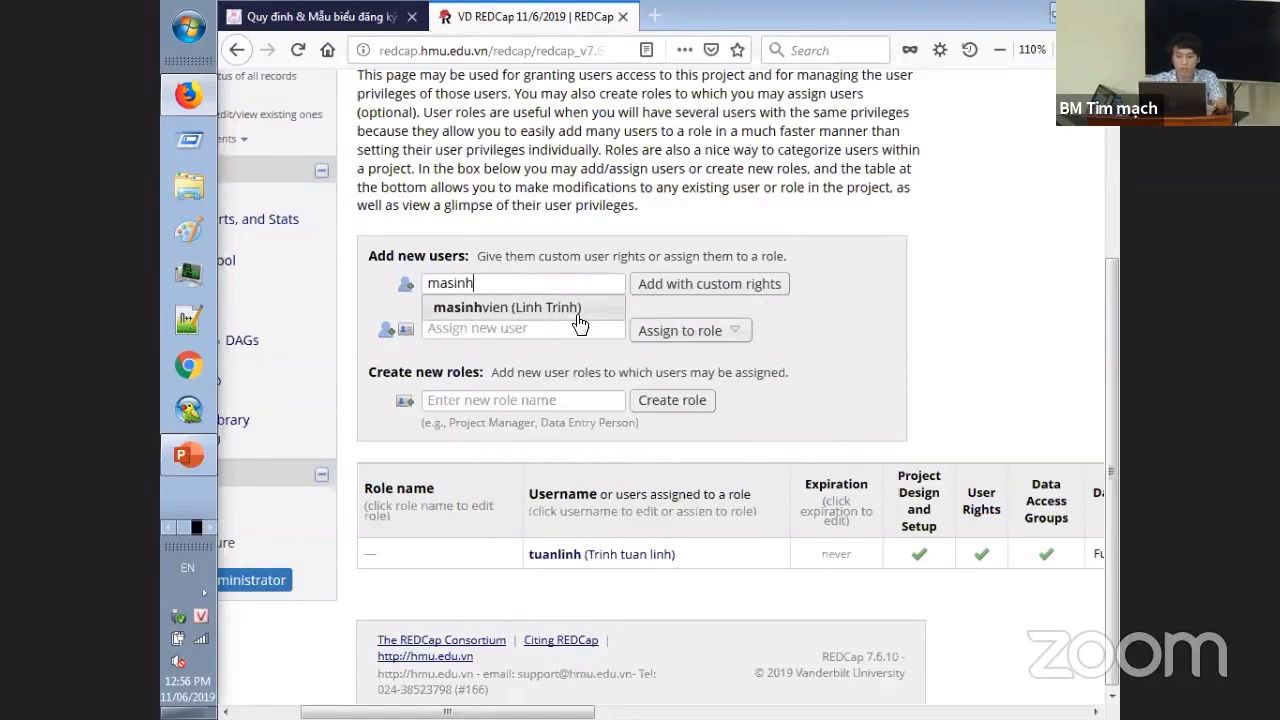
pyautogui.click(576, 309)
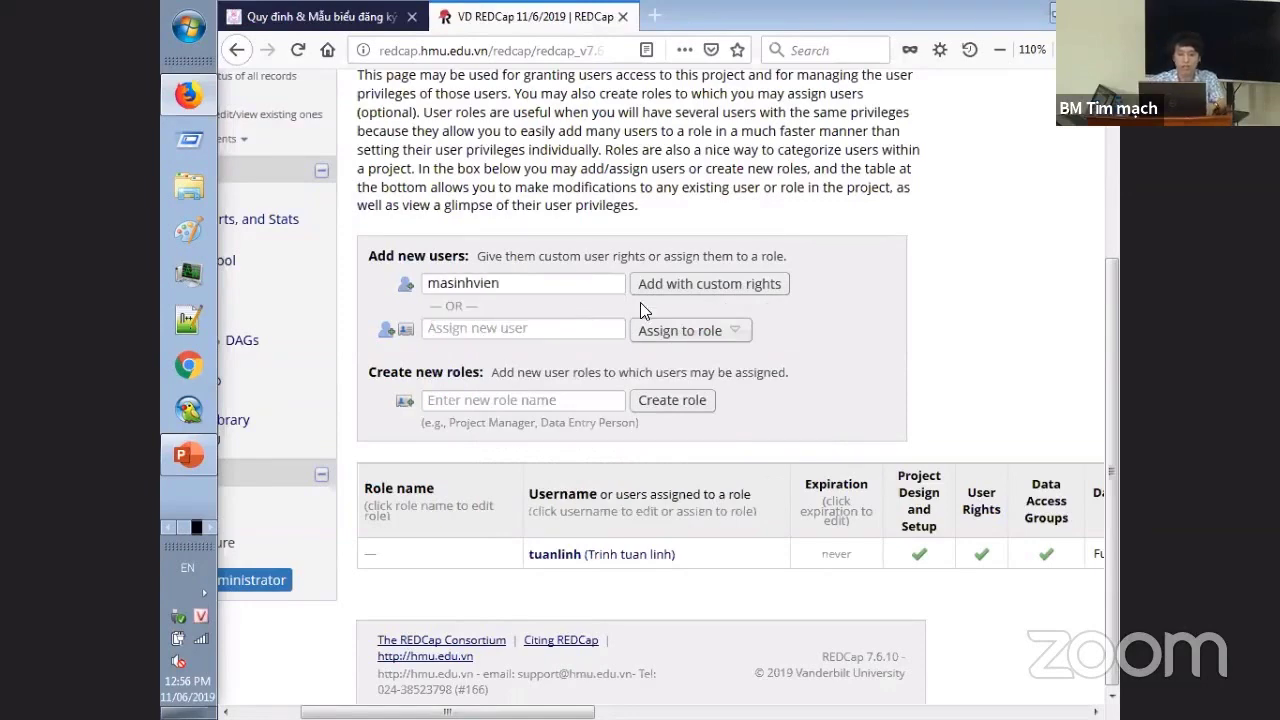
pyautogui.click(733, 284)
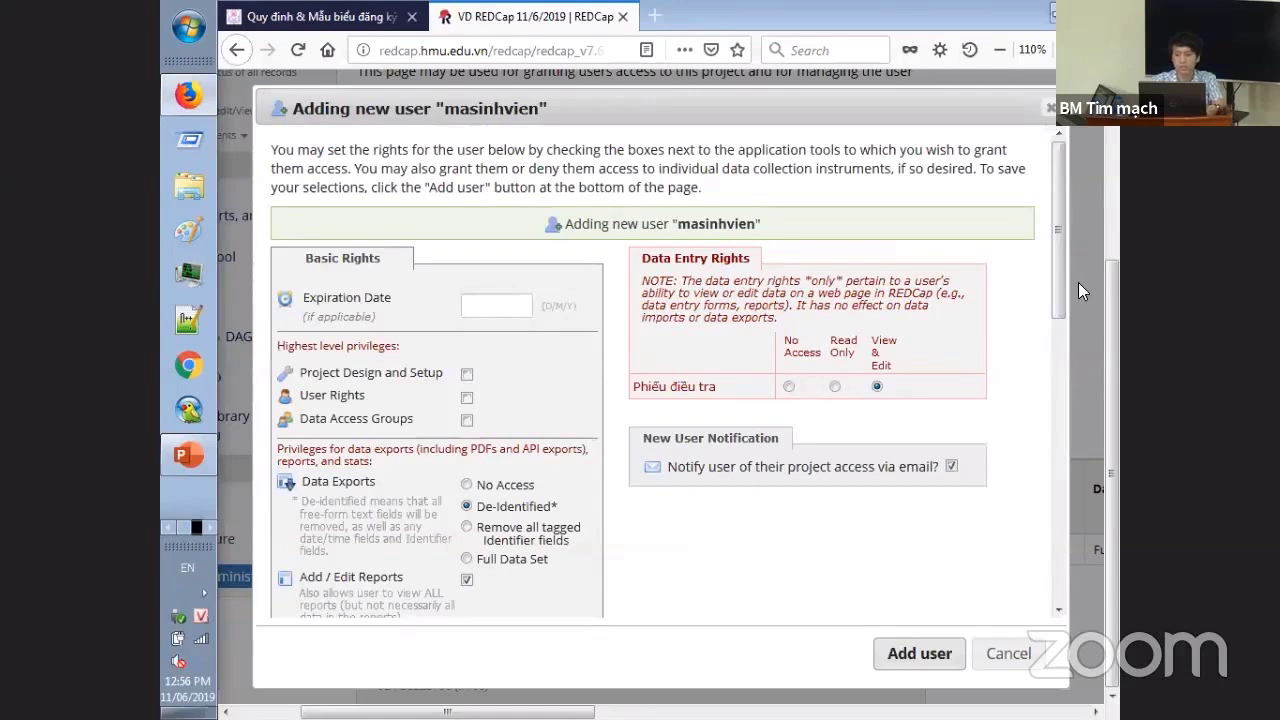
# - Set access to expire 27/06/2019, allow record deletion, and add the user
pyautogui.moveTo(1058, 270); pyautogui.dragTo(1060, 320)
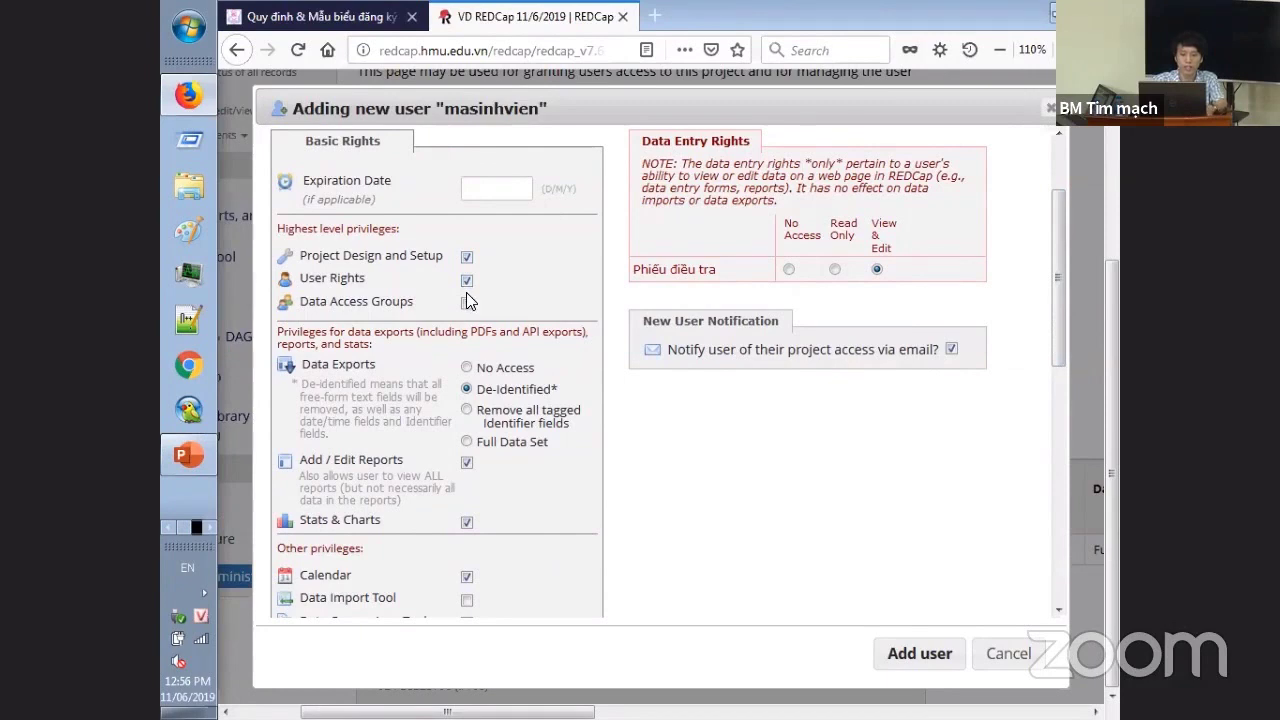
pyautogui.click(526, 191)
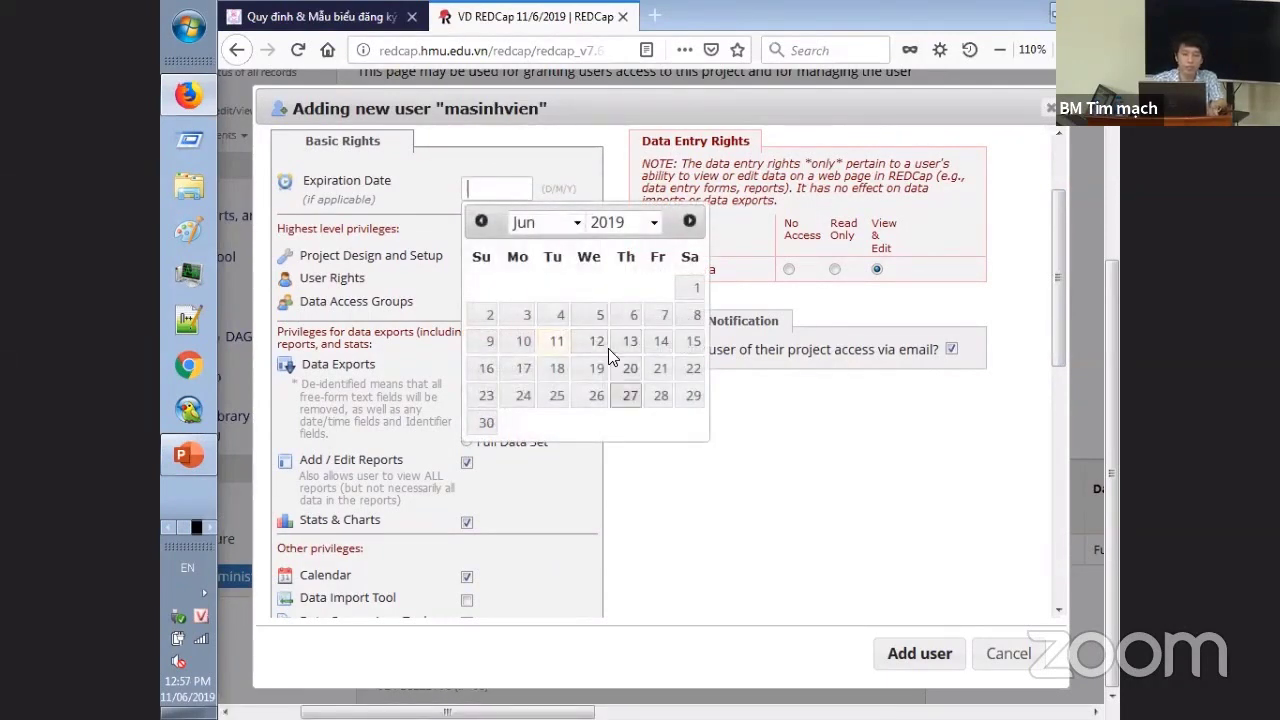
pyautogui.click(630, 395)
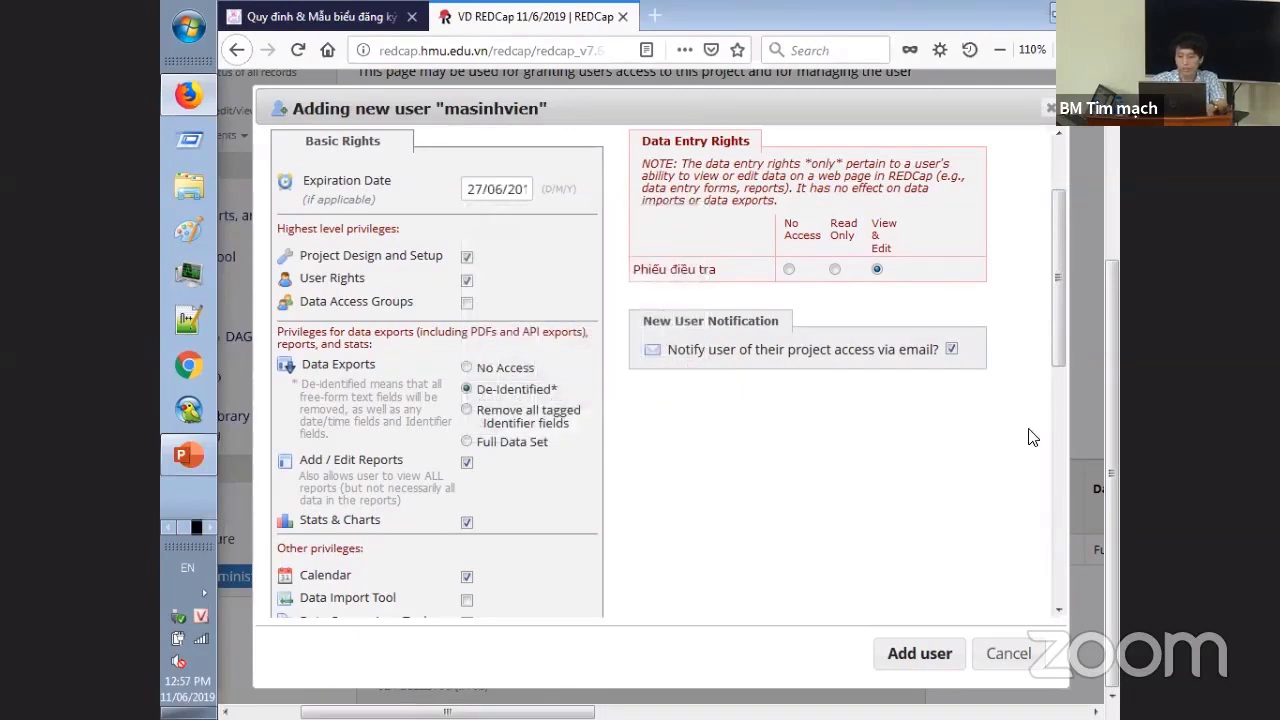
pyautogui.moveTo(1058, 346); pyautogui.dragTo(1062, 492)
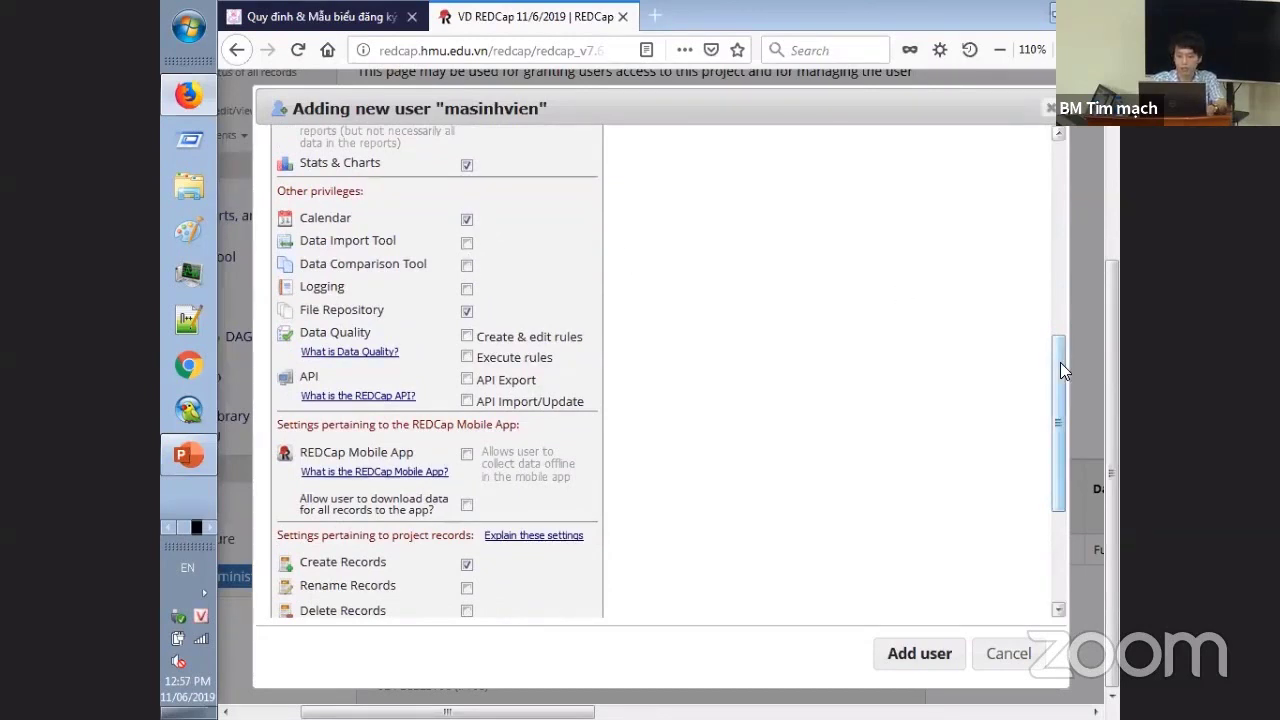
pyautogui.moveTo(1060, 362); pyautogui.dragTo(1058, 454)
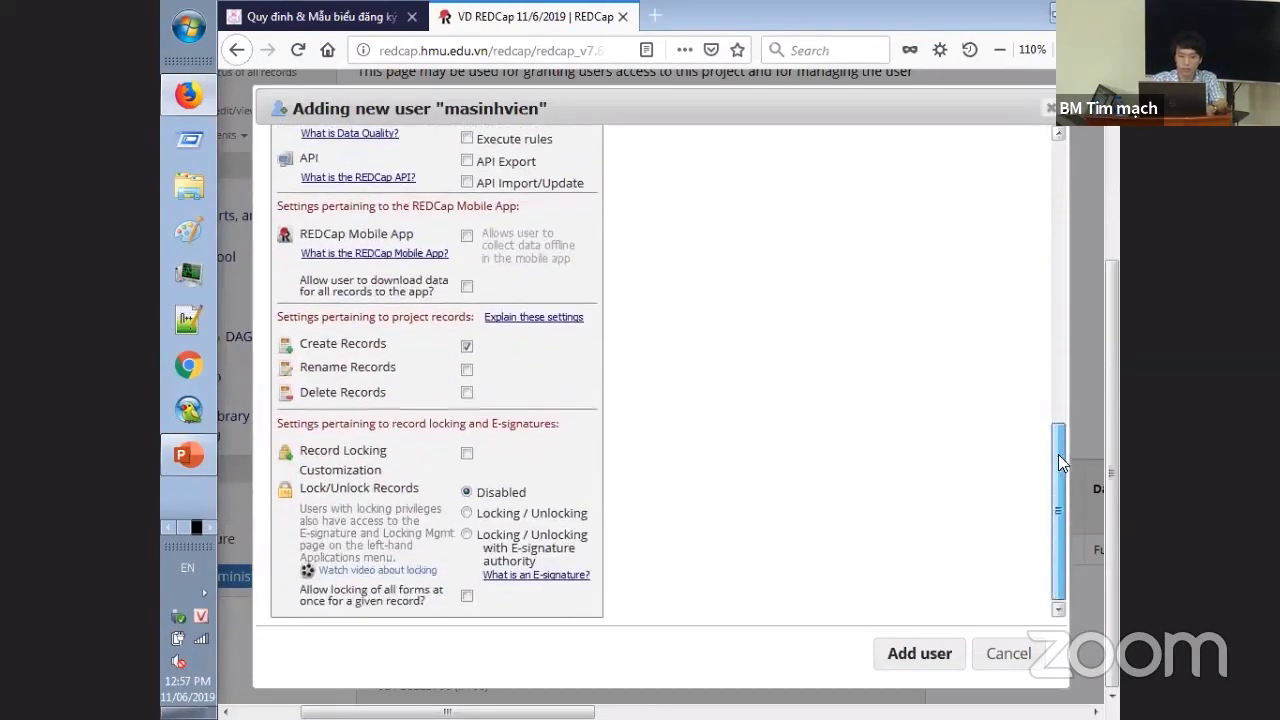
pyautogui.click(467, 393)
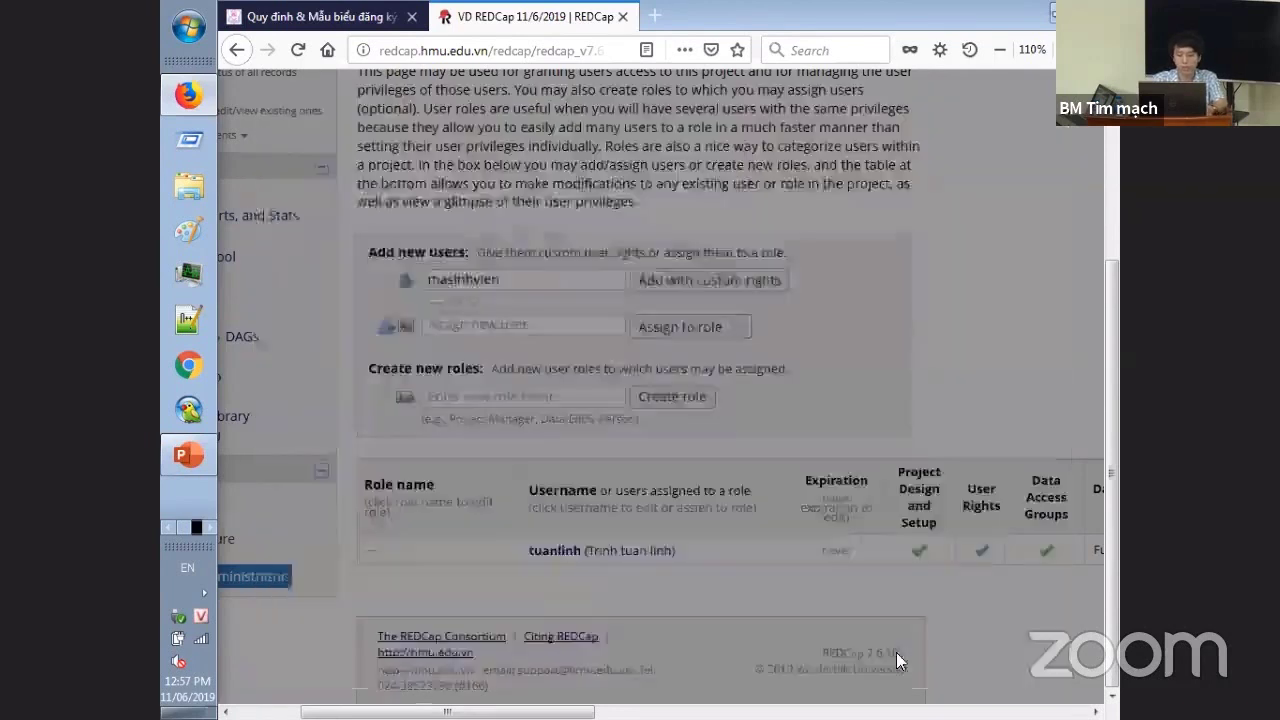
pyautogui.click(892, 655)
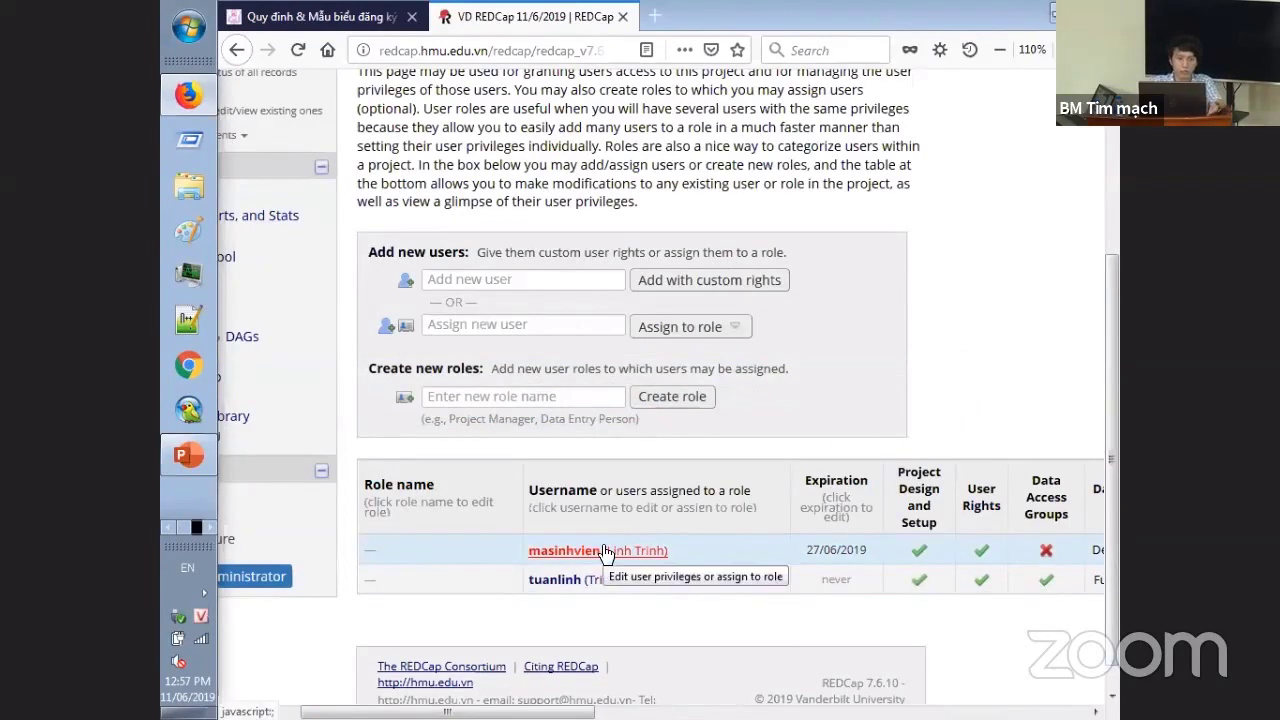
pyautogui.moveTo(447, 711); pyautogui.dragTo(381, 711)
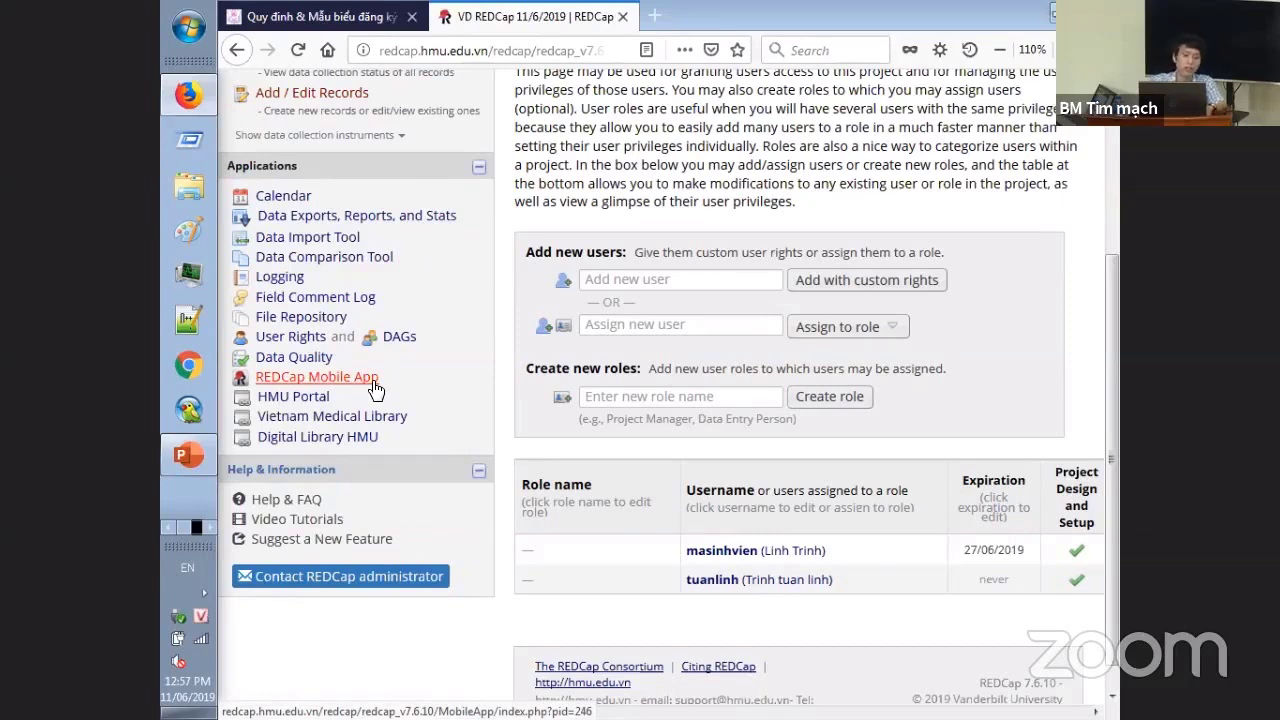
# - On the REDCap Mobile App page, request an API token and dismiss both confirmation alerts
pyautogui.click(373, 387)
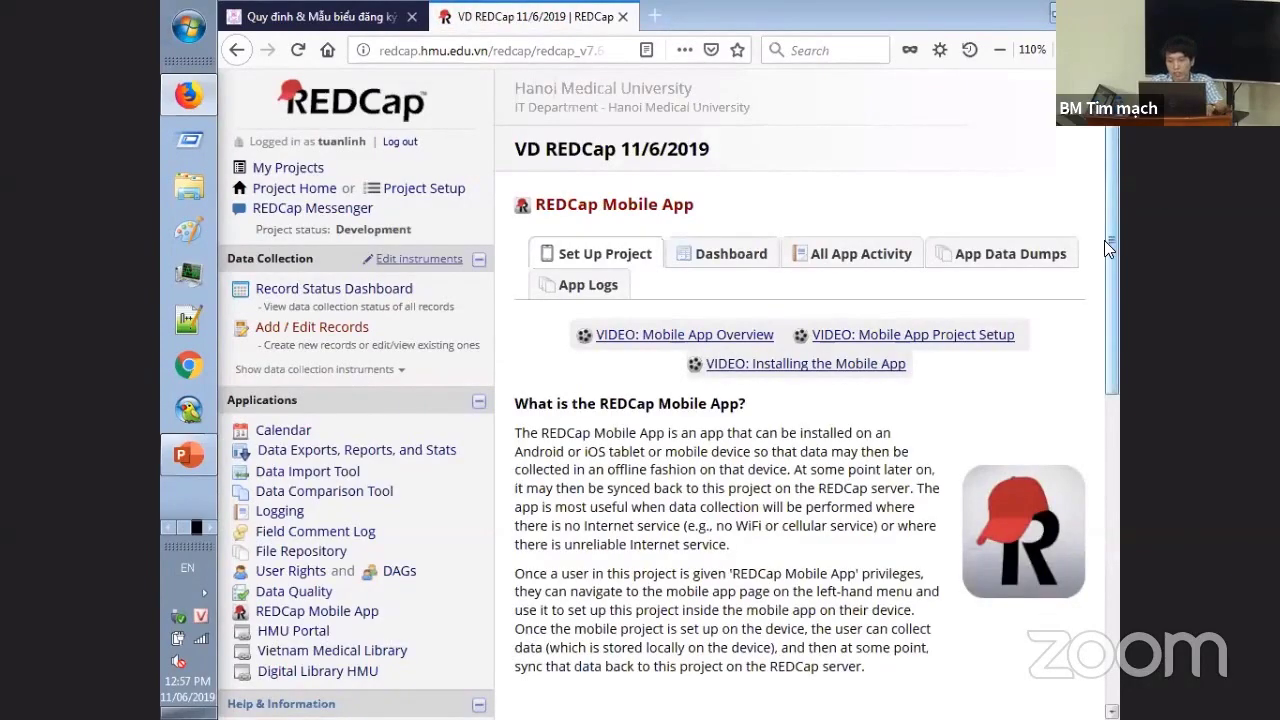
pyautogui.moveTo(1106, 242); pyautogui.dragTo(1118, 268)
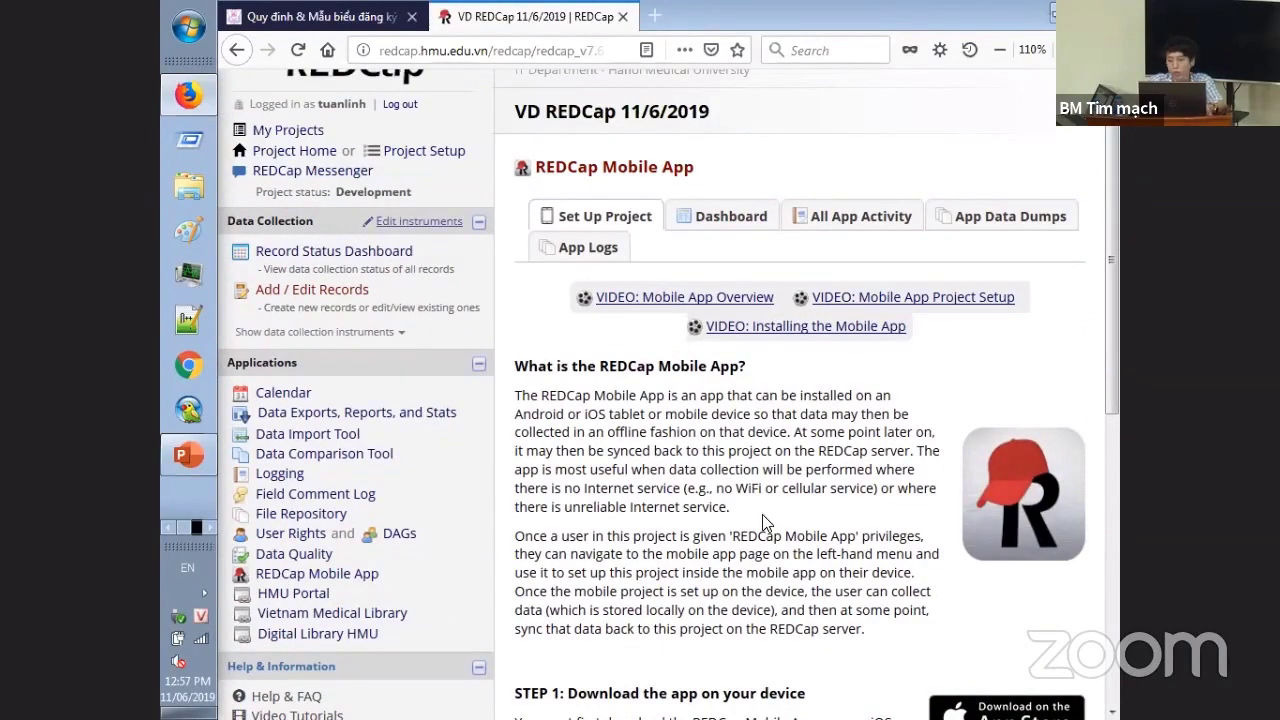
pyautogui.scroll(-2, 1110, 443)
pyautogui.scroll(-8, 1110, 443)
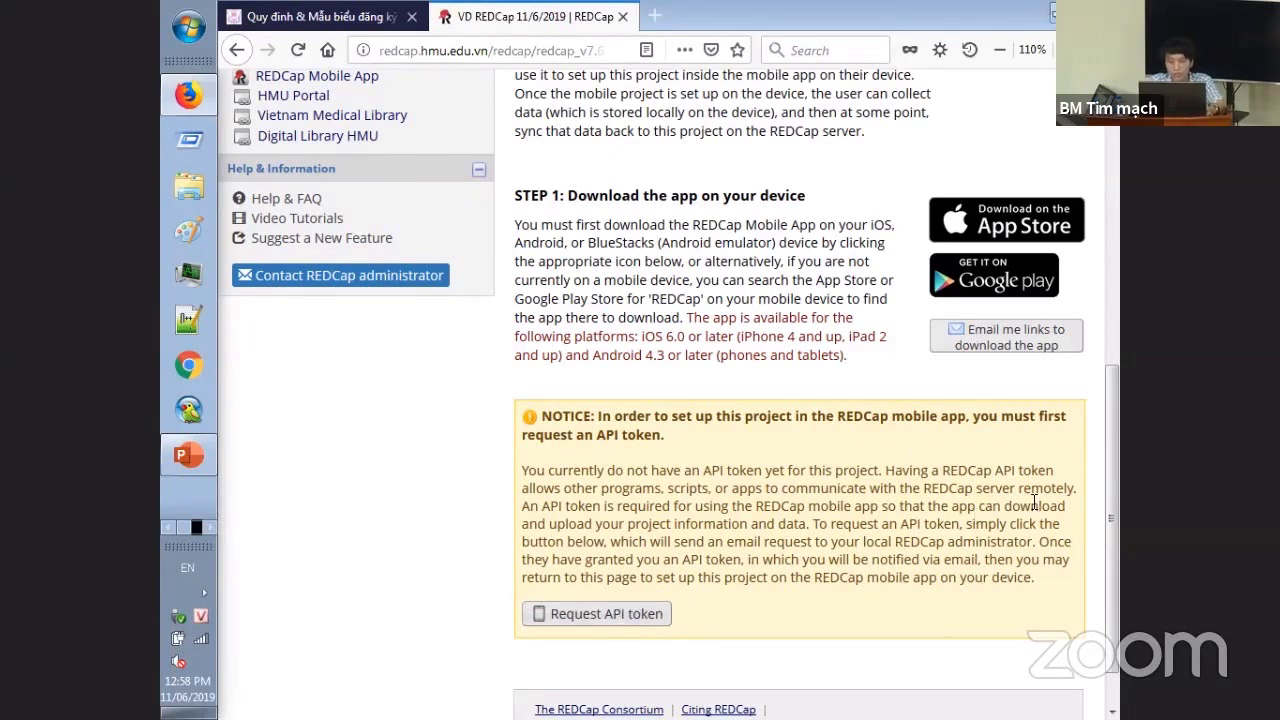
pyautogui.click(618, 620)
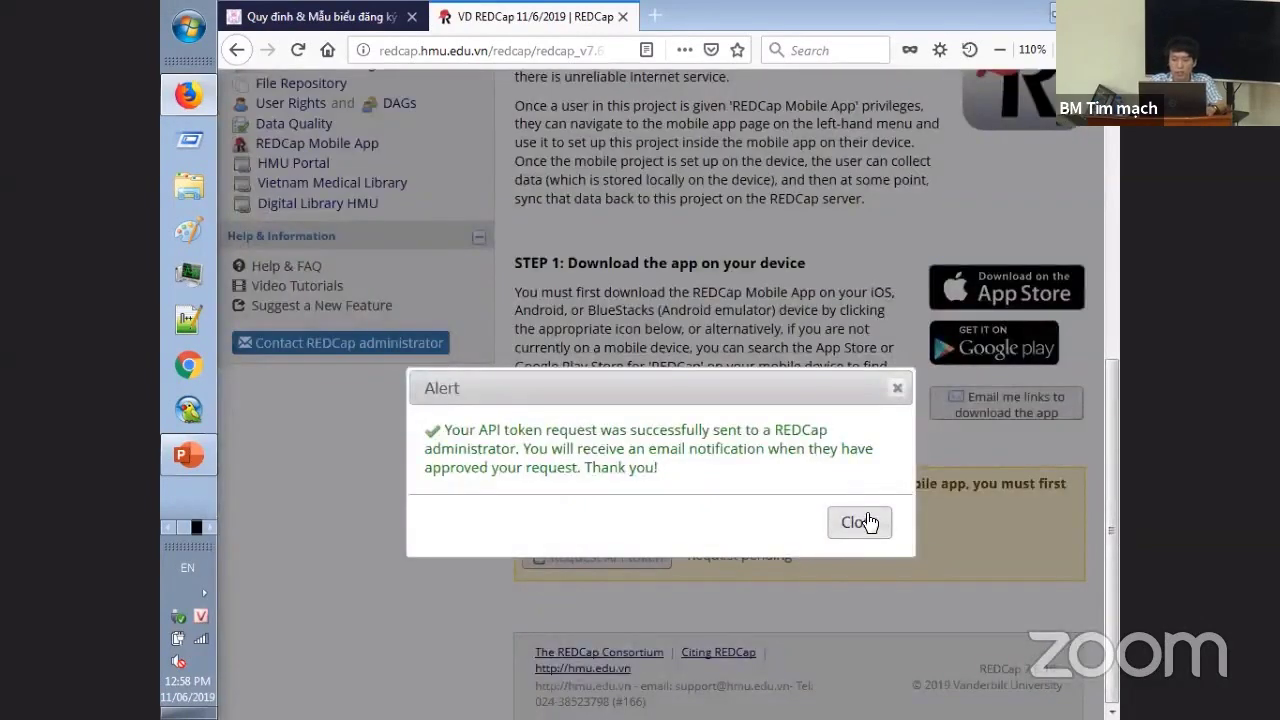
pyautogui.click(867, 518)
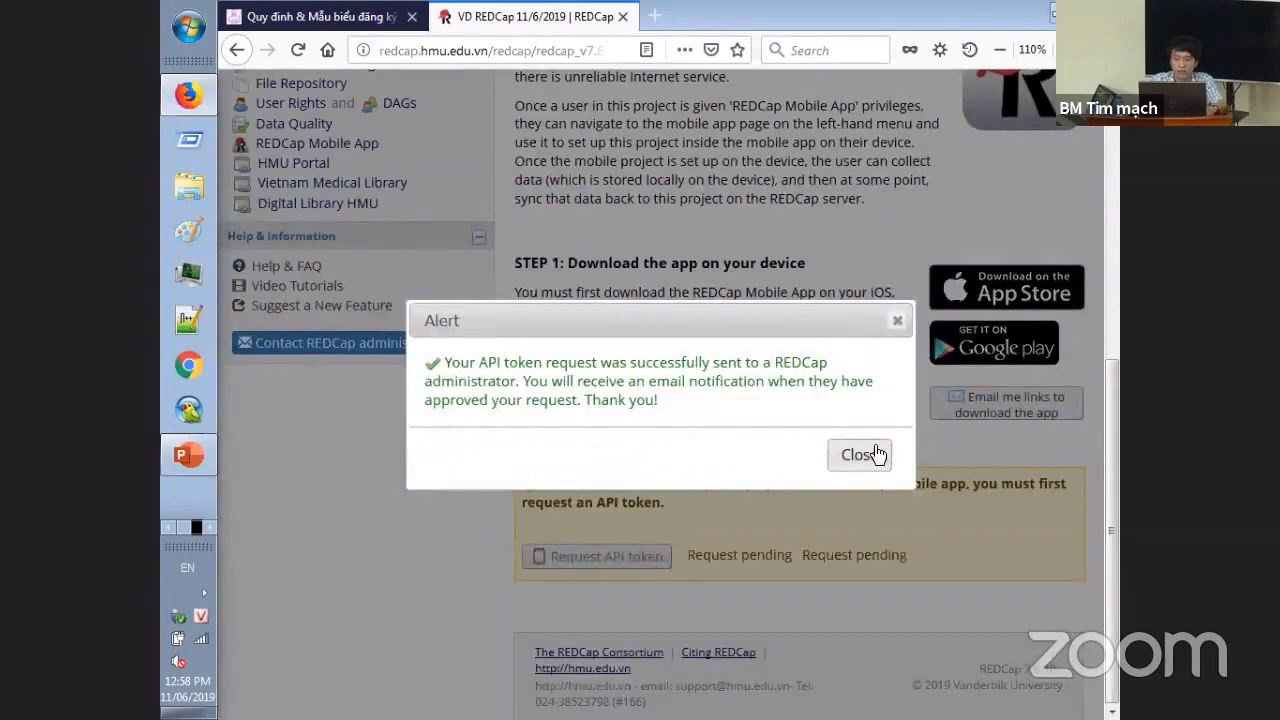
pyautogui.click(872, 456)
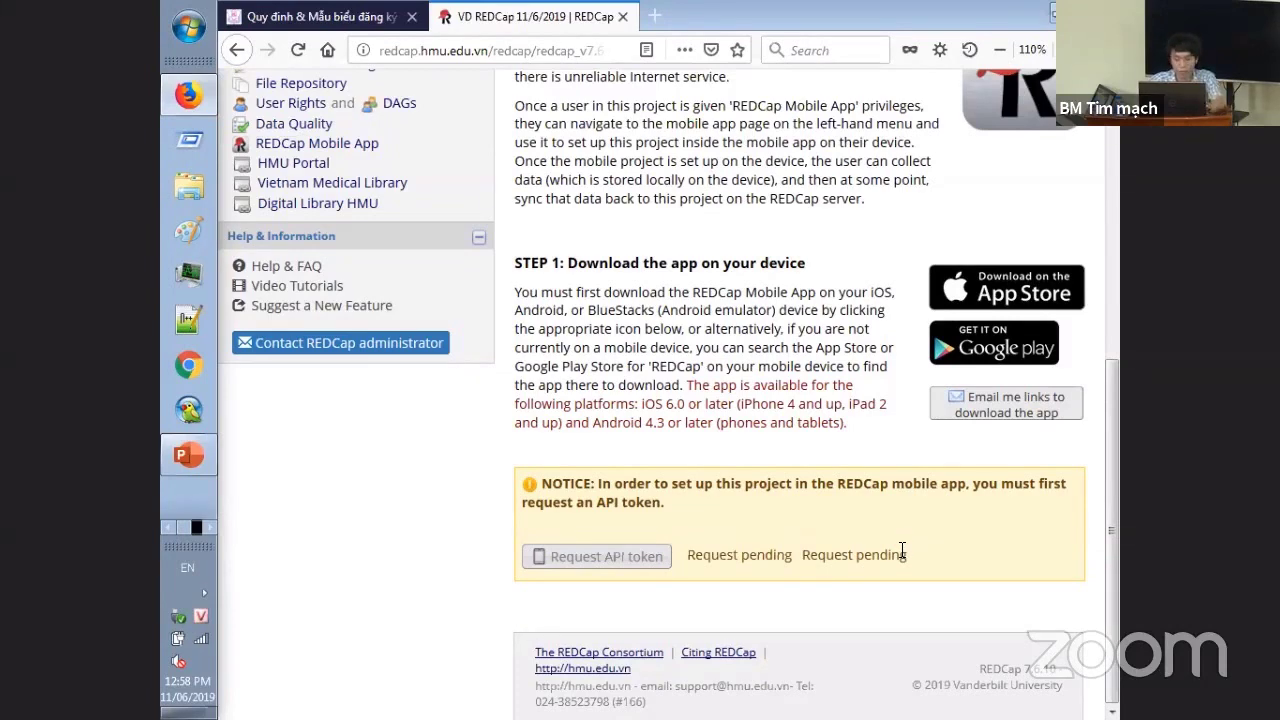
# - Log in to REDCap as the administrator in a new private window using the saved login
pyautogui.hotkey('ctrl', 'shift', 'p')
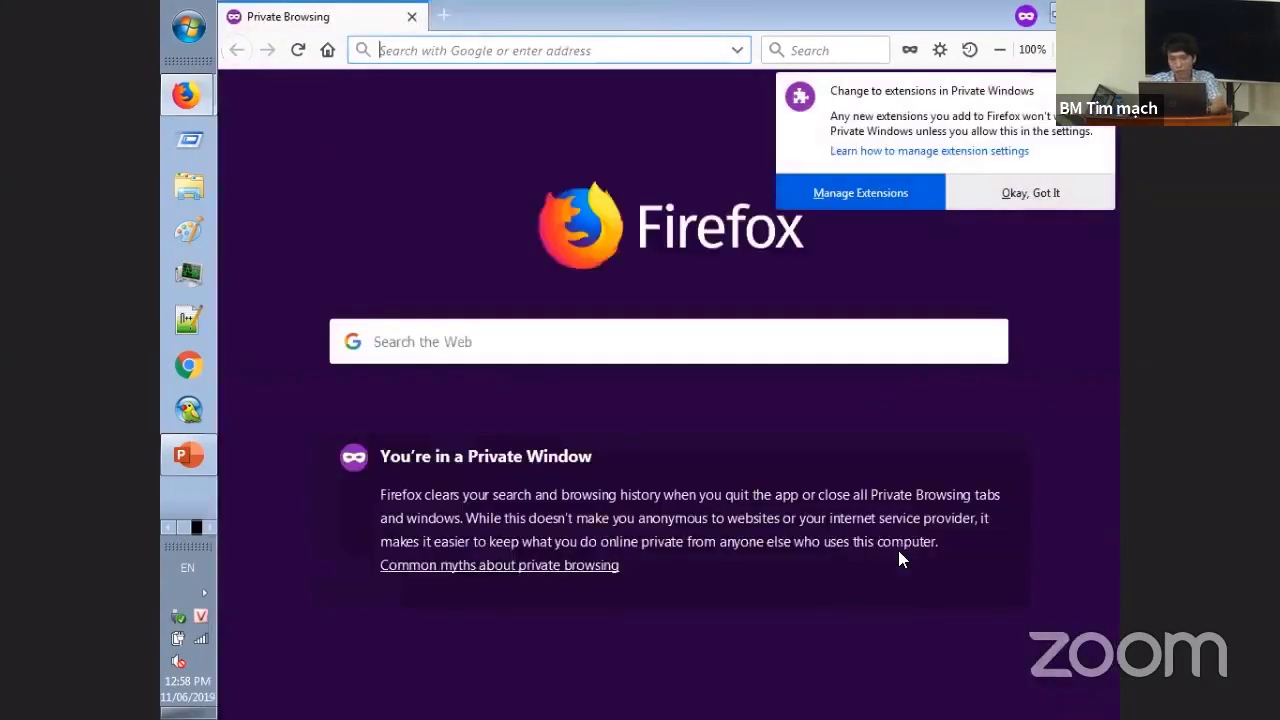
pyautogui.write('red')
pyautogui.press('Return')
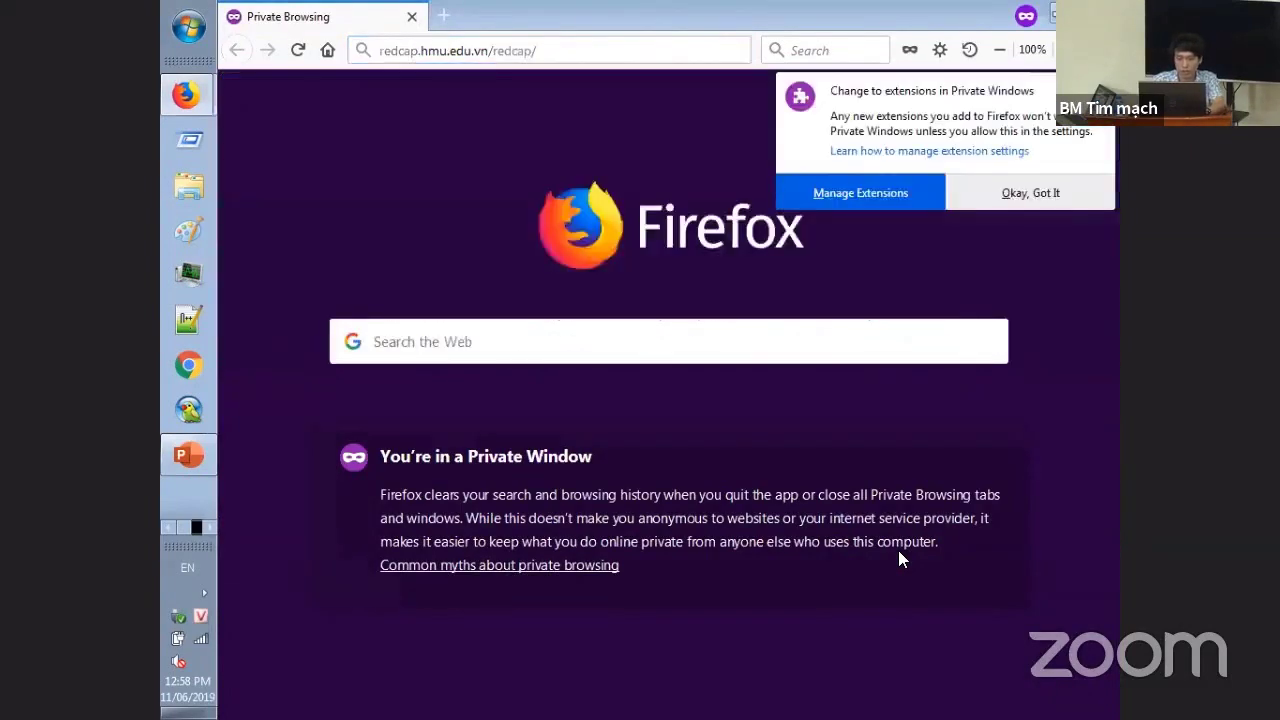
pyautogui.press('Down')
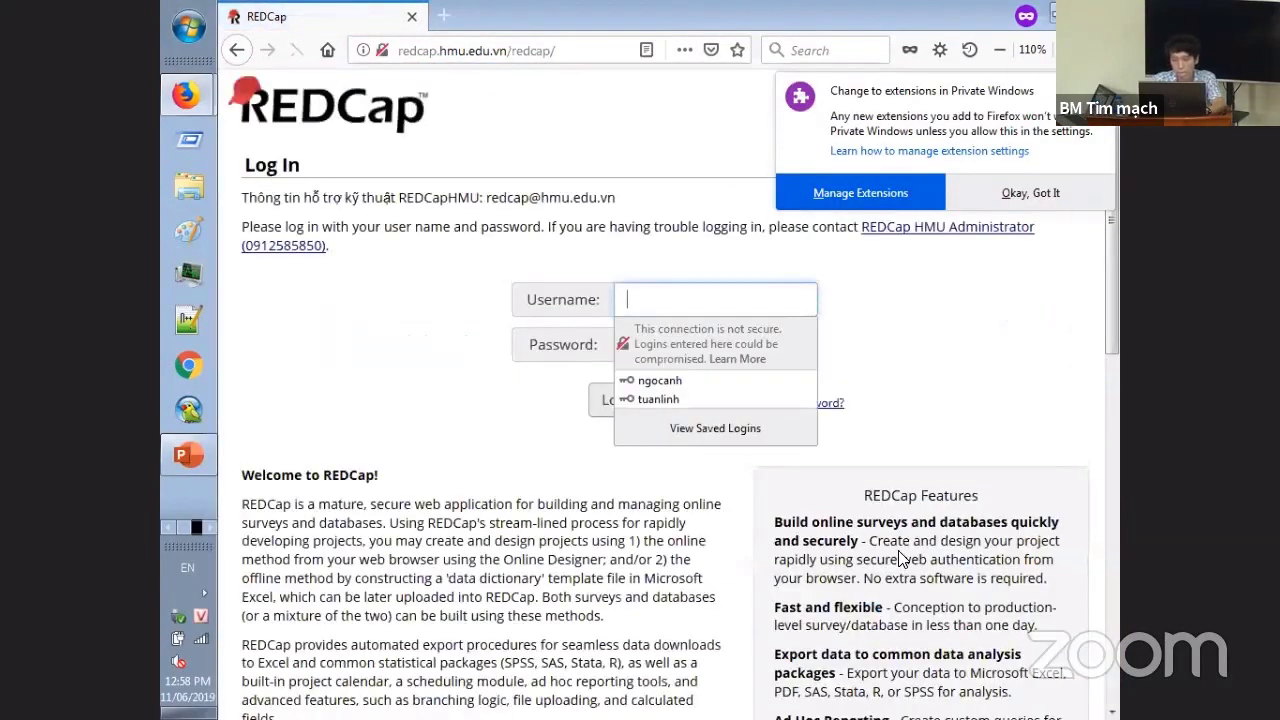
pyautogui.press('Down')
pyautogui.press('Return')
pyautogui.press('Return')
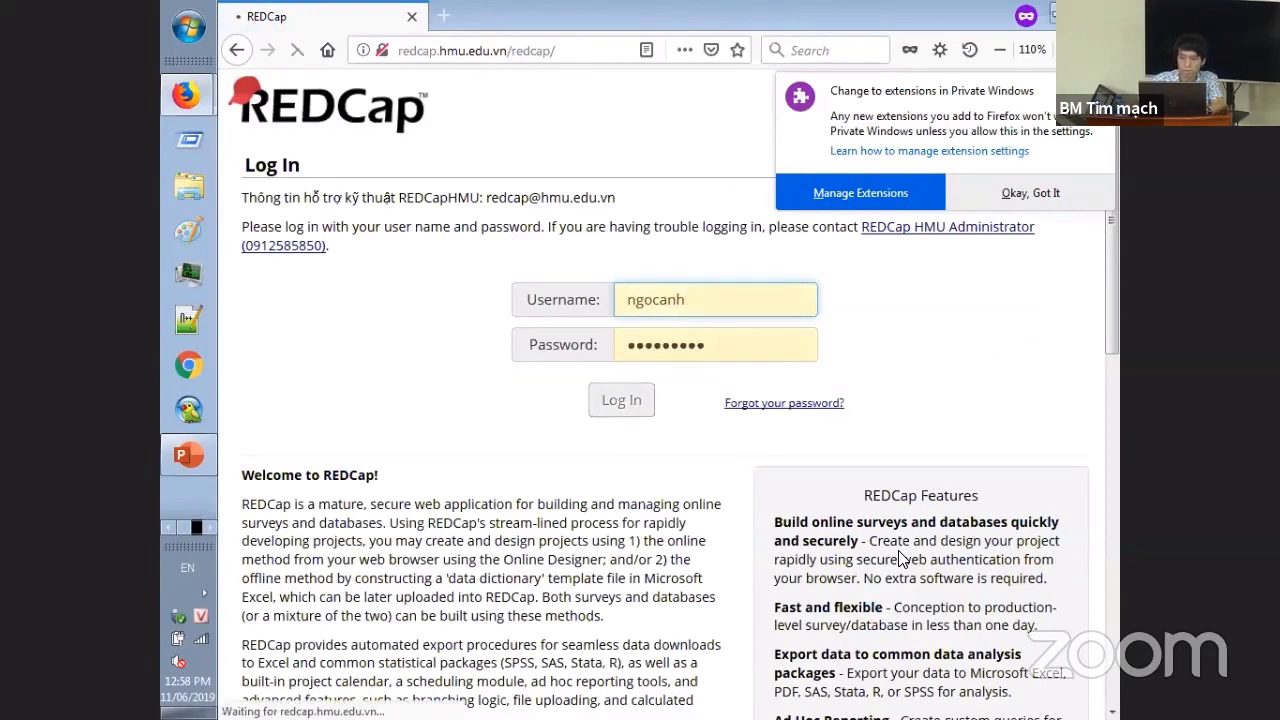
pyautogui.click(1020, 196)
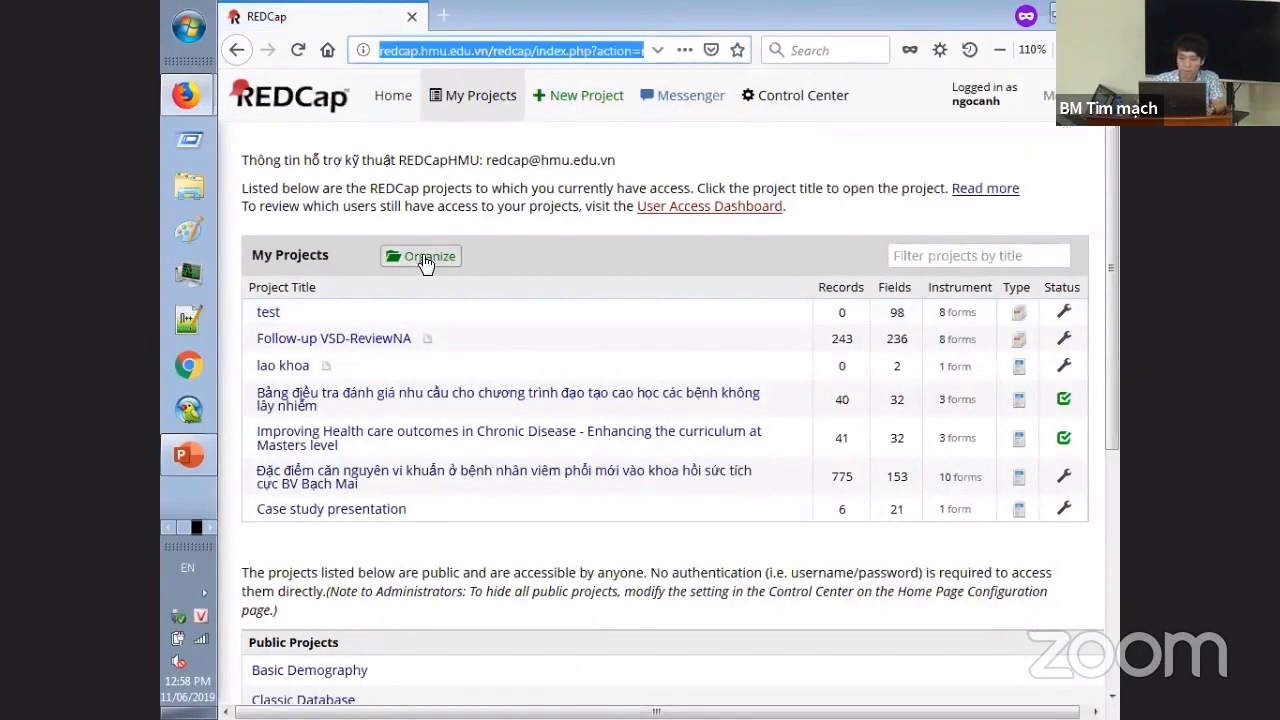
# - In the Control Center To-Do List, approve request 125 by creating the user's API token
pyautogui.click(765, 123)
pyautogui.click(765, 120)
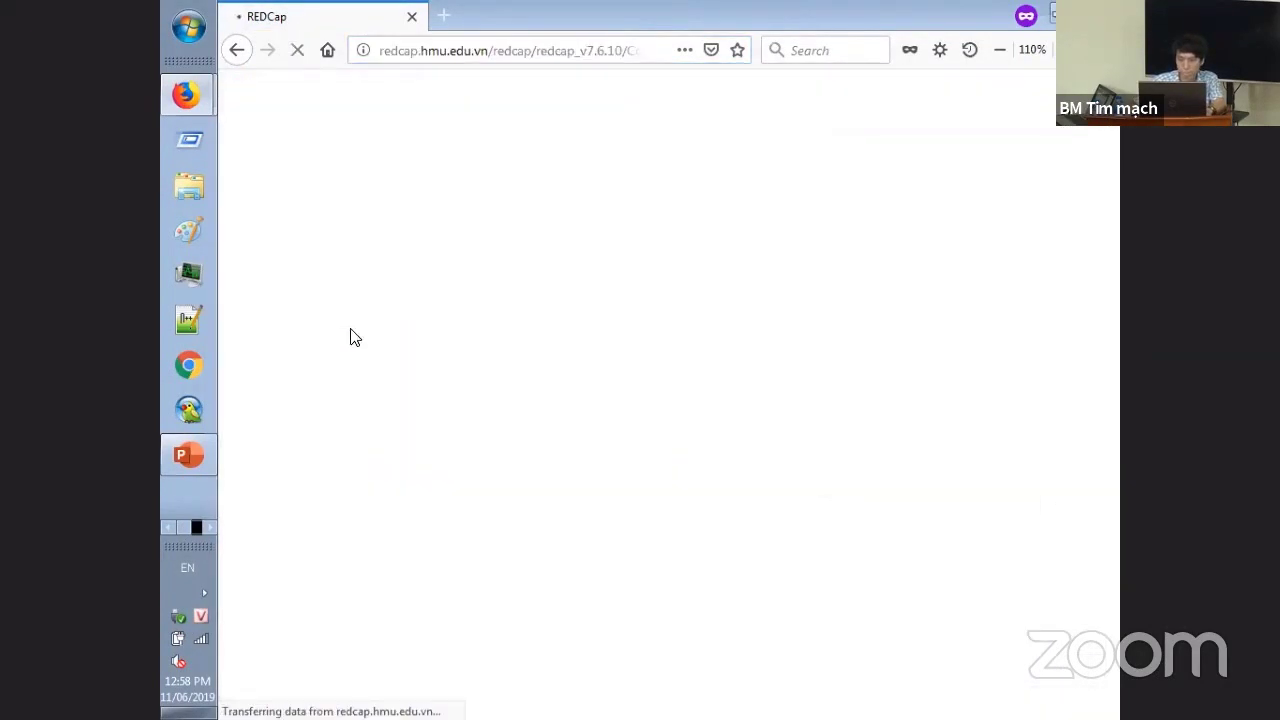
pyautogui.click(308, 212)
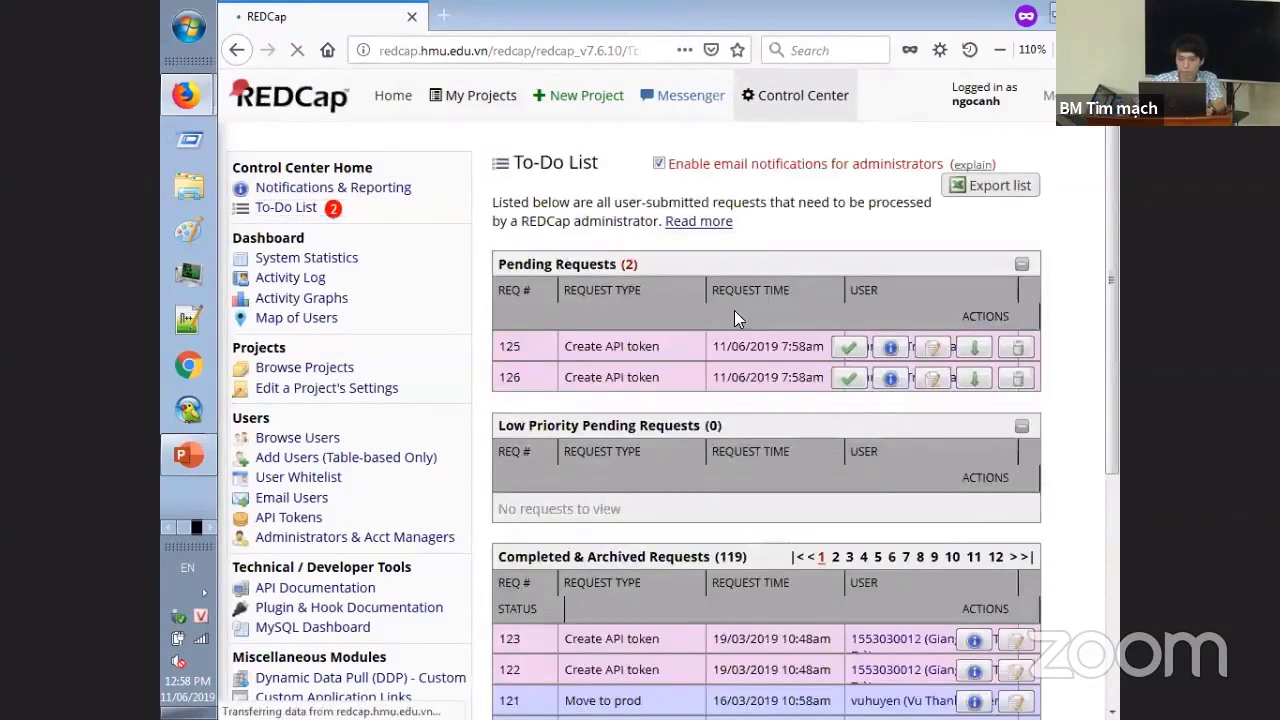
pyautogui.click(842, 349)
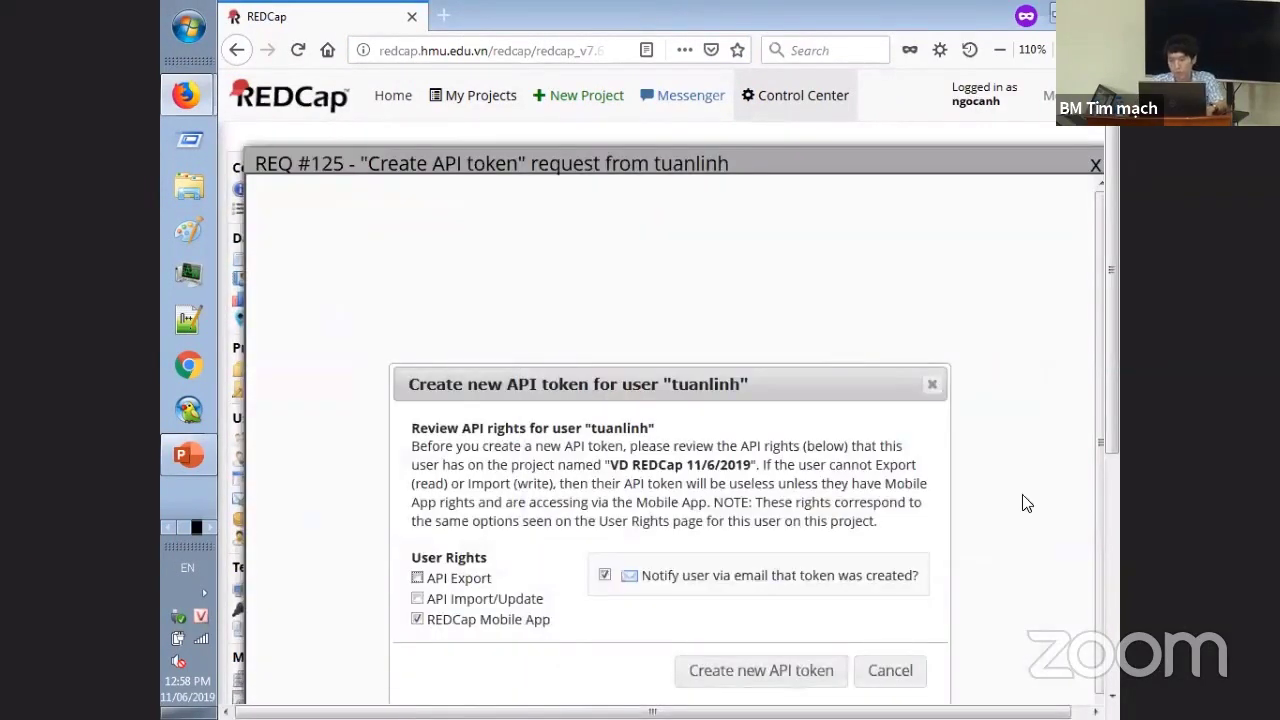
pyautogui.click(726, 674)
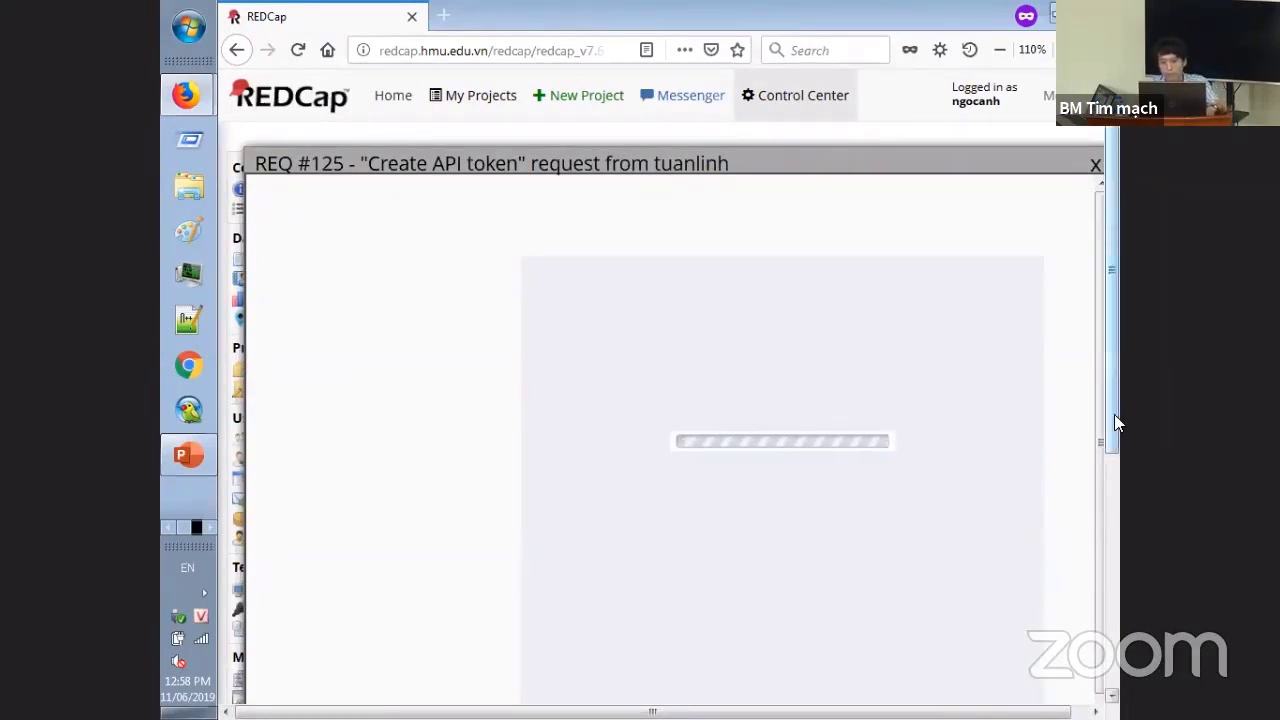
pyautogui.moveTo(1115, 423); pyautogui.dragTo(1114, 462)
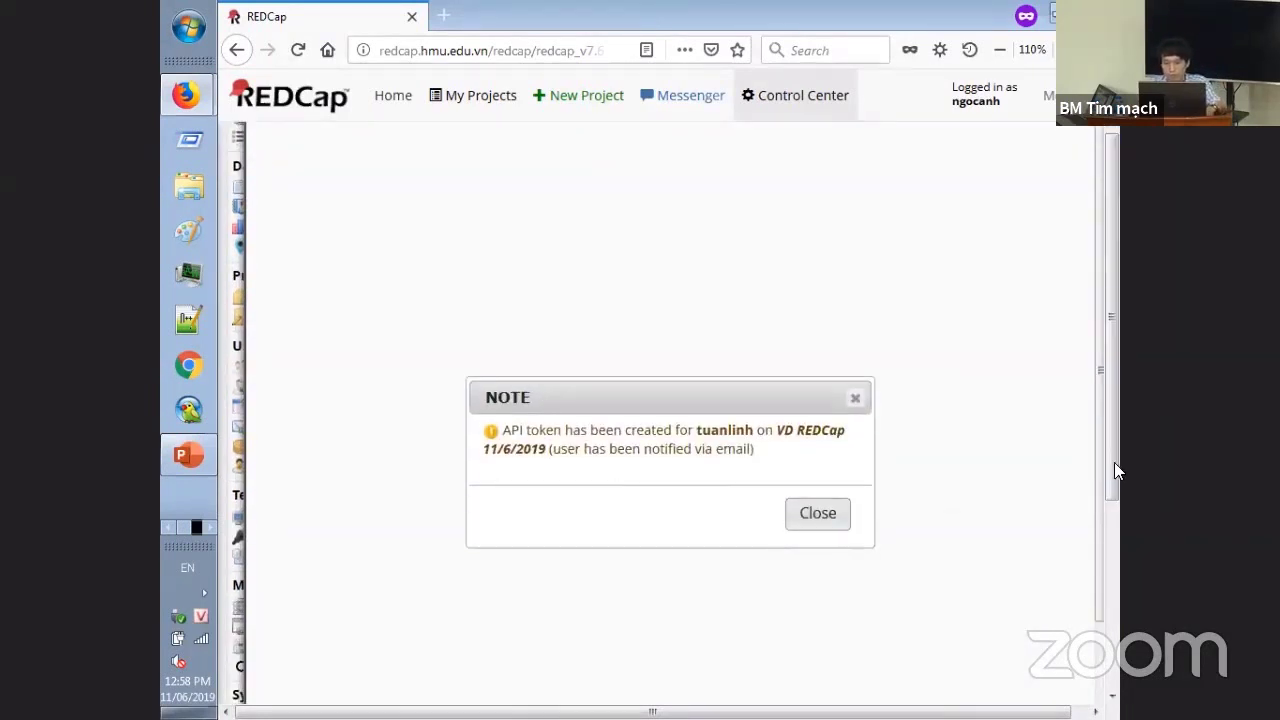
pyautogui.click(824, 519)
# - Back in the project window, reload REDCap Mobile App and scroll to Step 2's QR code
pyautogui.hotkey('alt', 'Tab')
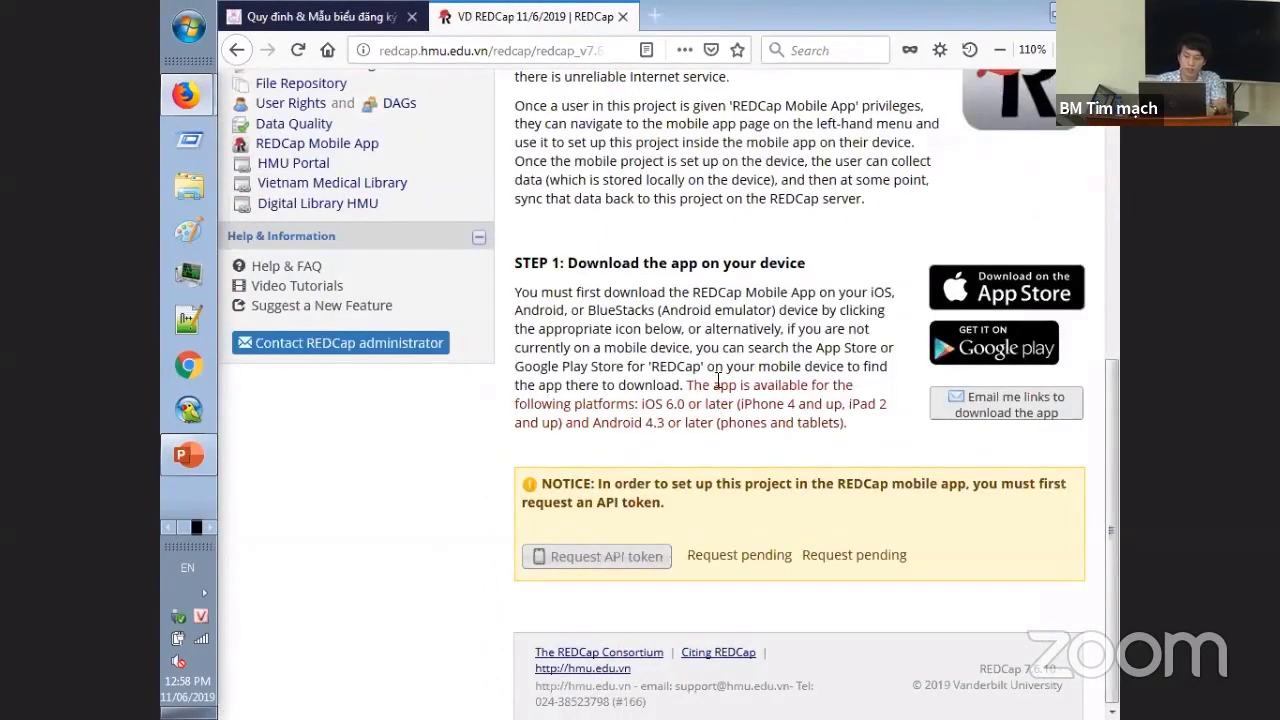
pyautogui.scroll(6, 717, 380)
pyautogui.scroll(-3, 716, 367)
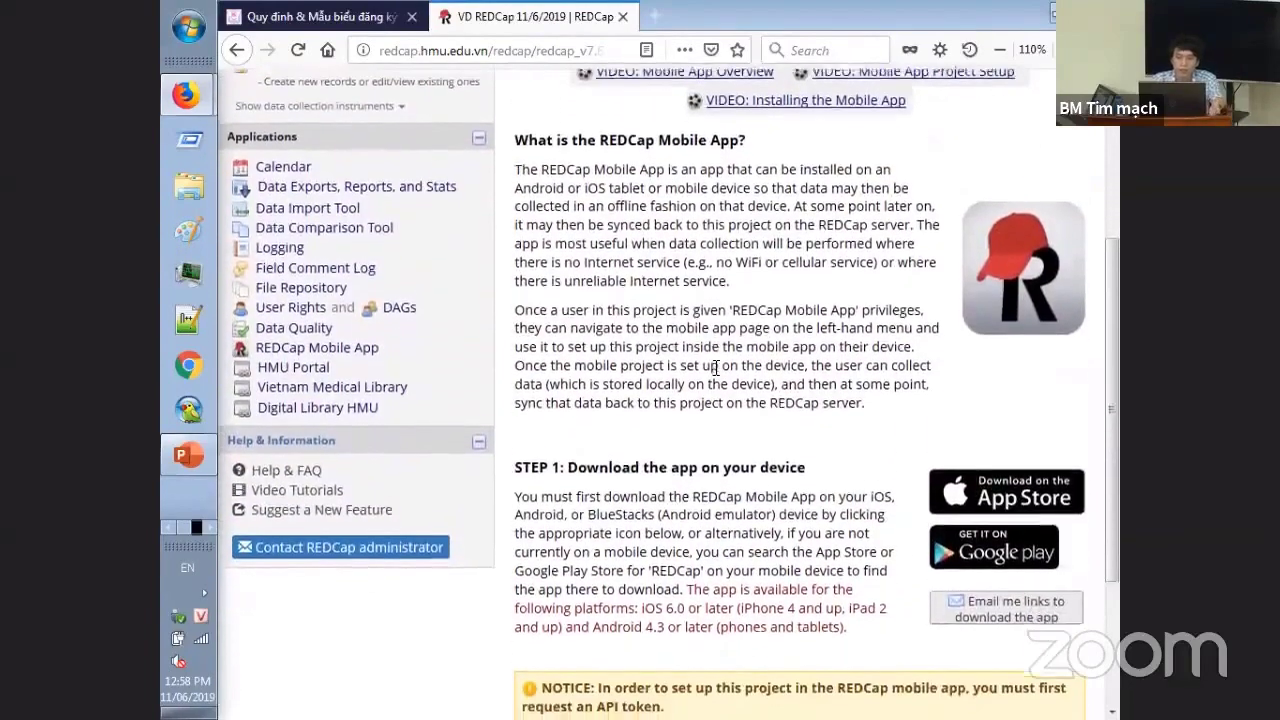
pyautogui.scroll(-2, 716, 367)
pyautogui.scroll(2, 716, 368)
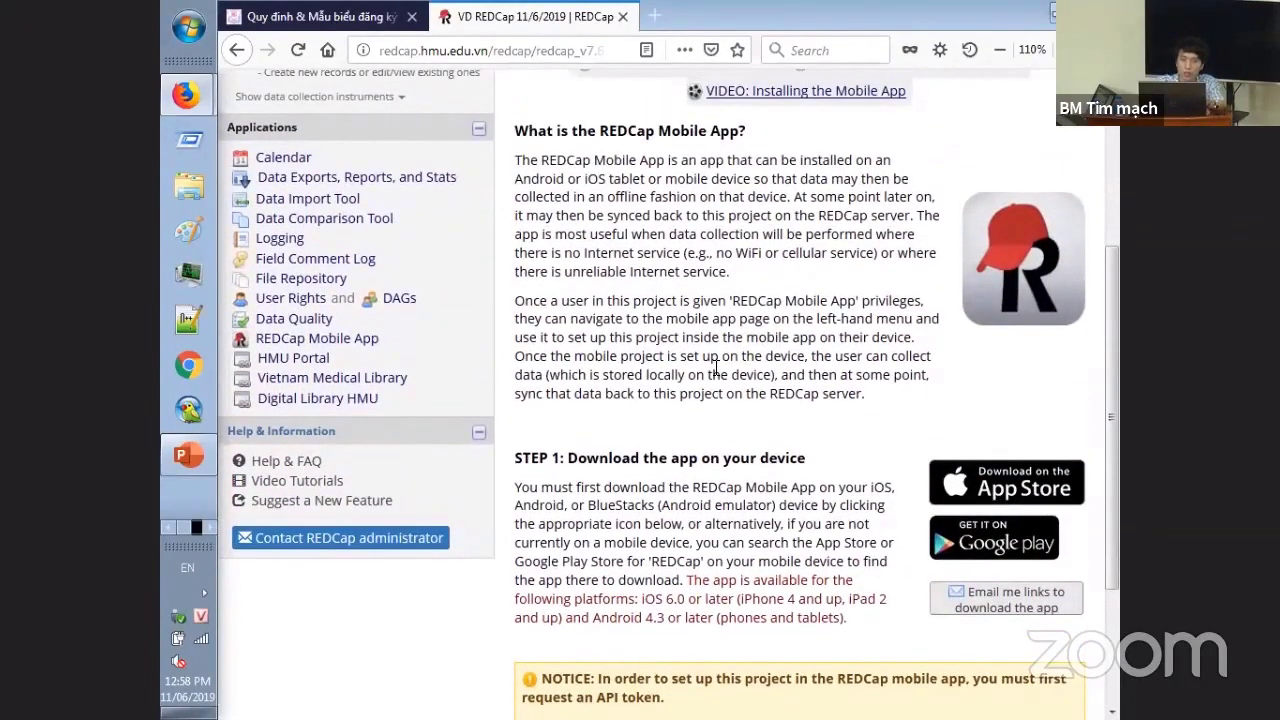
pyautogui.scroll(1, 716, 367)
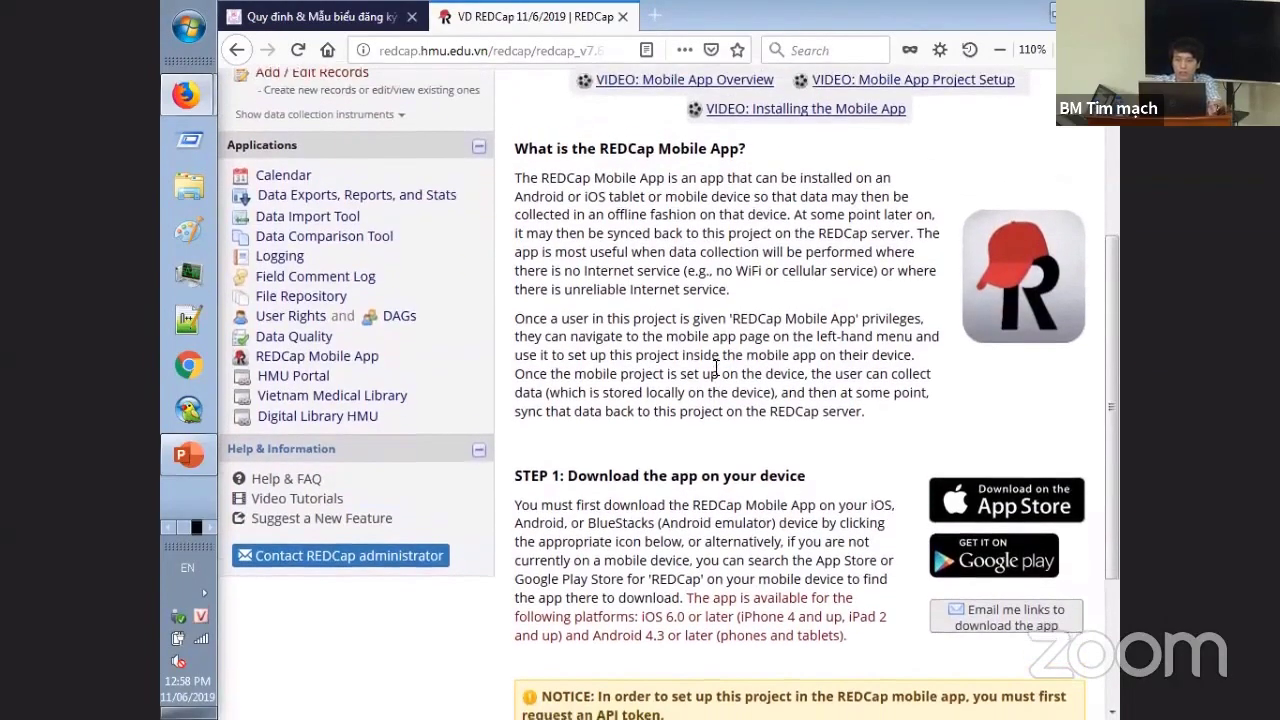
pyautogui.scroll(1, 716, 367)
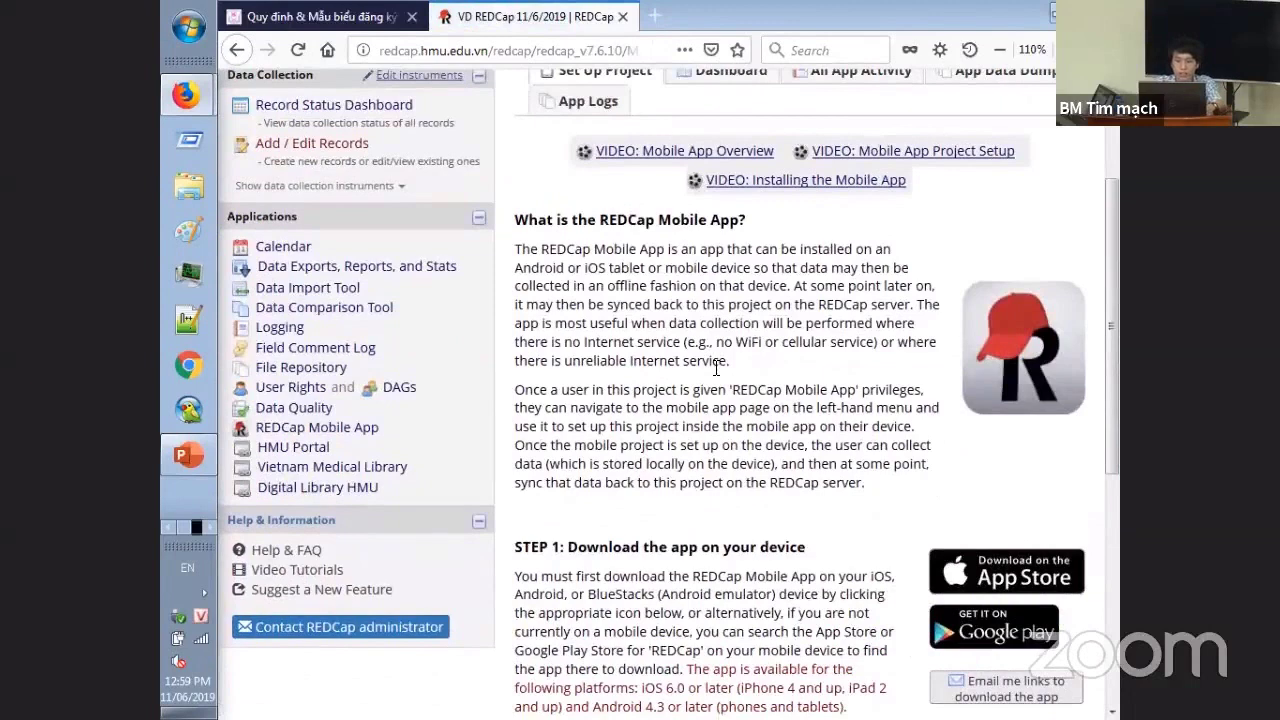
pyautogui.click(330, 428)
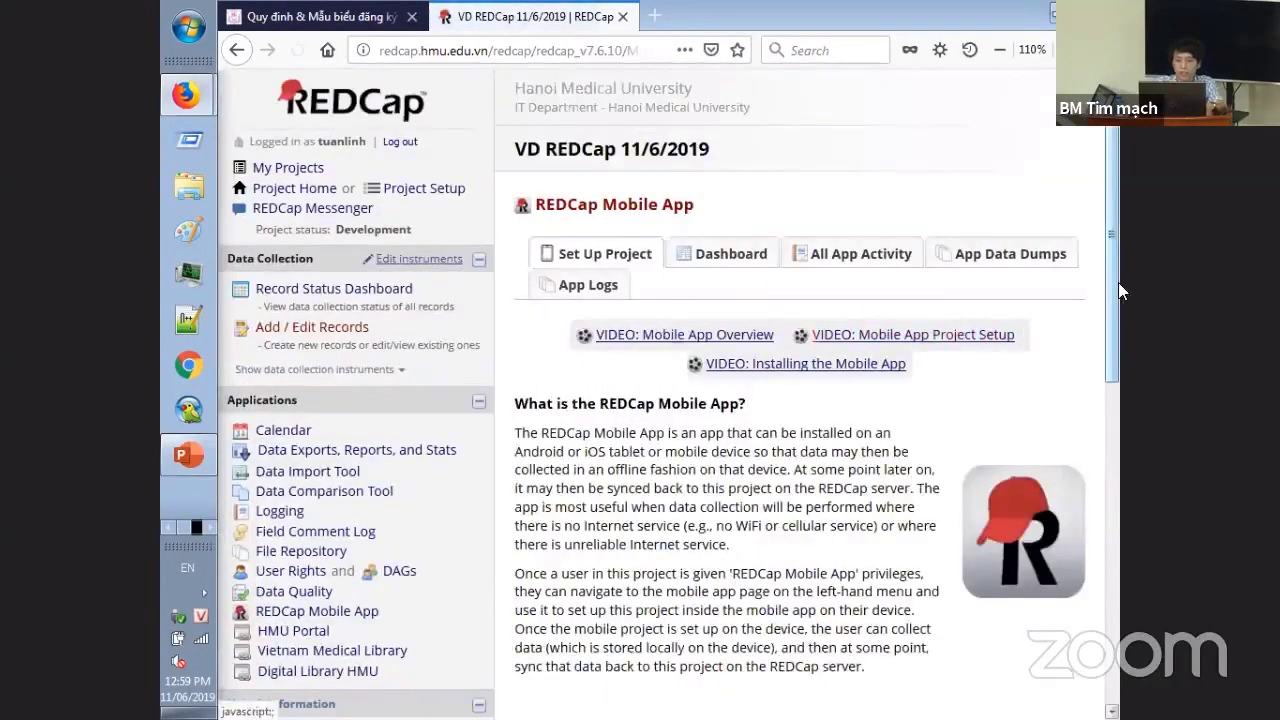
pyautogui.moveTo(1112, 296); pyautogui.dragTo(1118, 595)
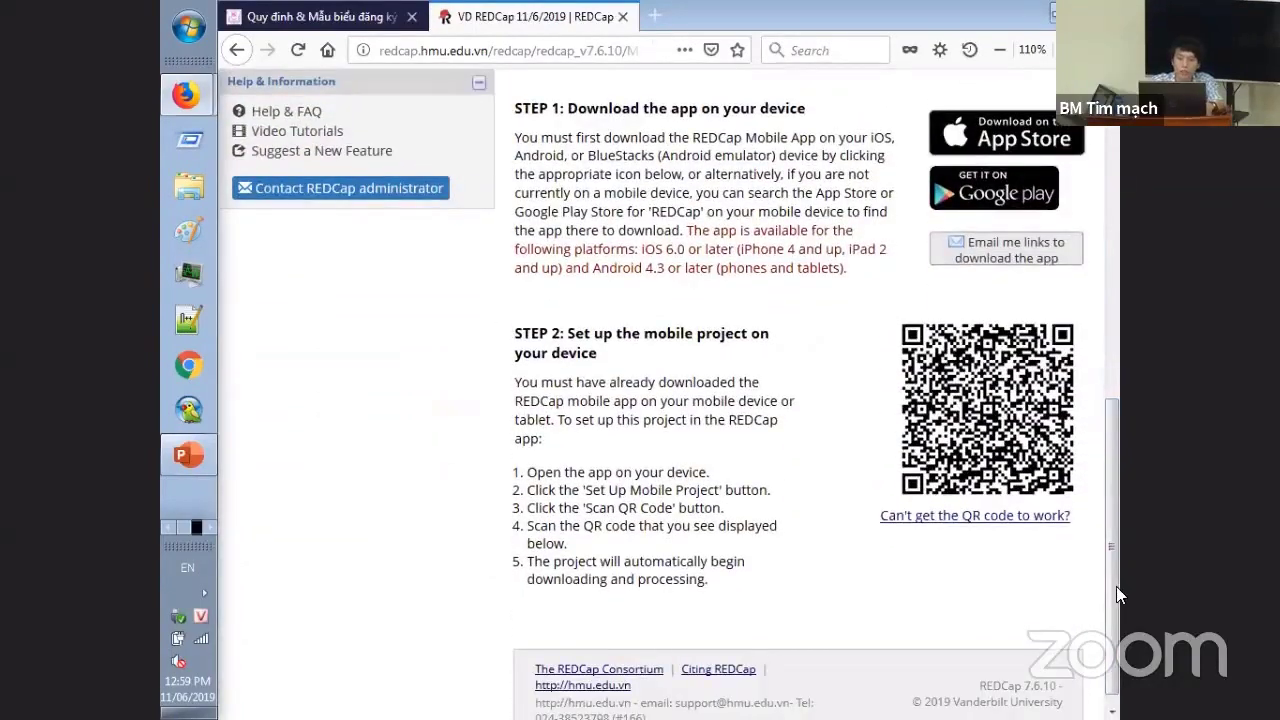
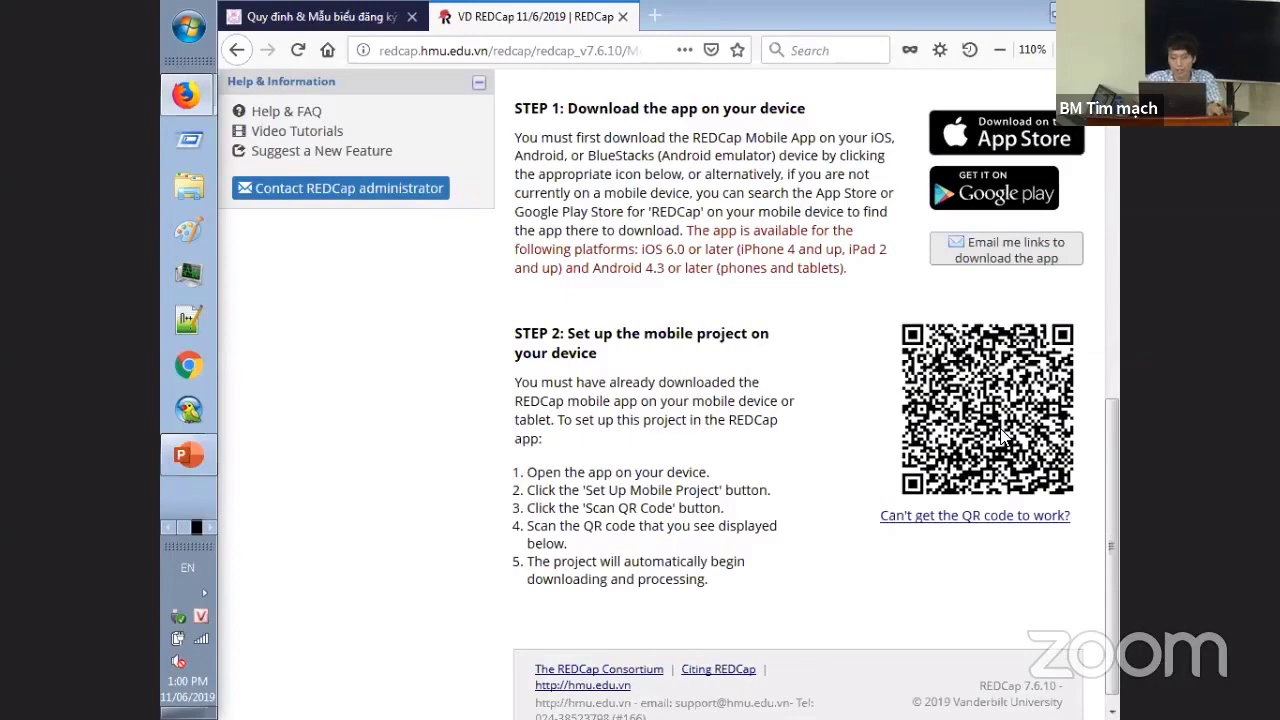
# - Leave the VD project's mobile app page for My Projects and scroll through the project list
pyautogui.moveTo(1116, 558); pyautogui.dragTo(1040, 240)
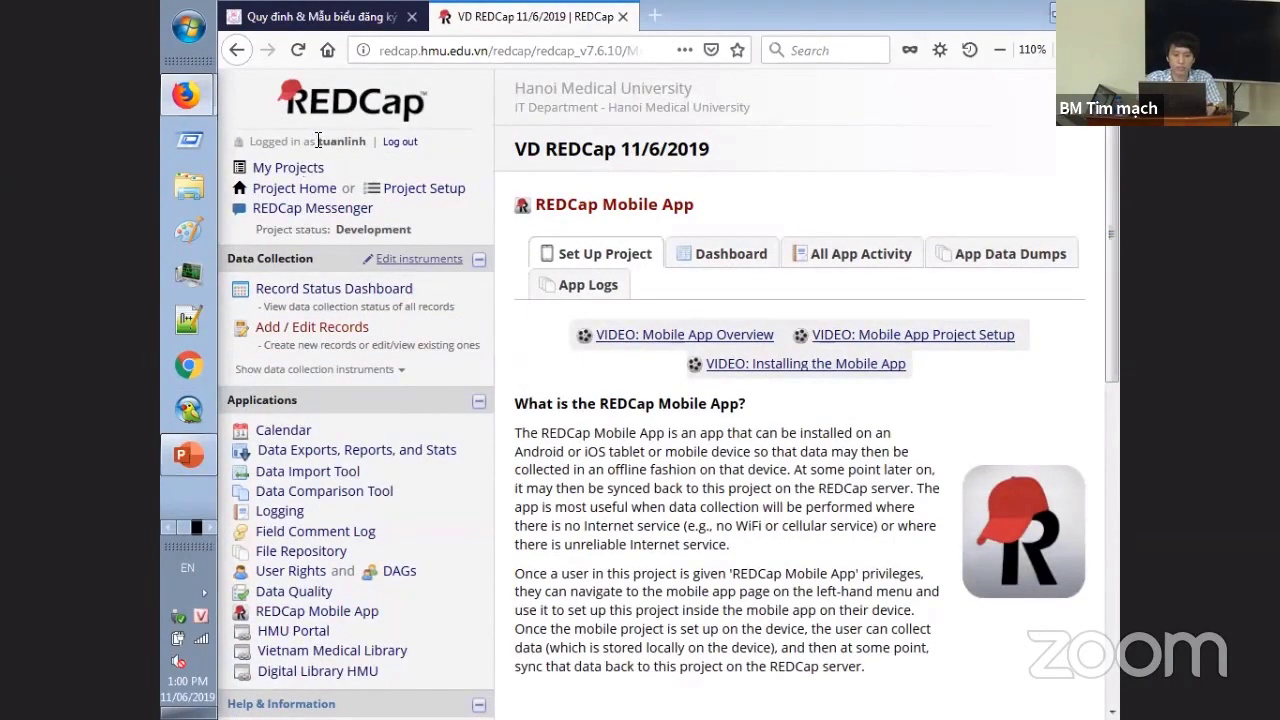
pyautogui.click(290, 168)
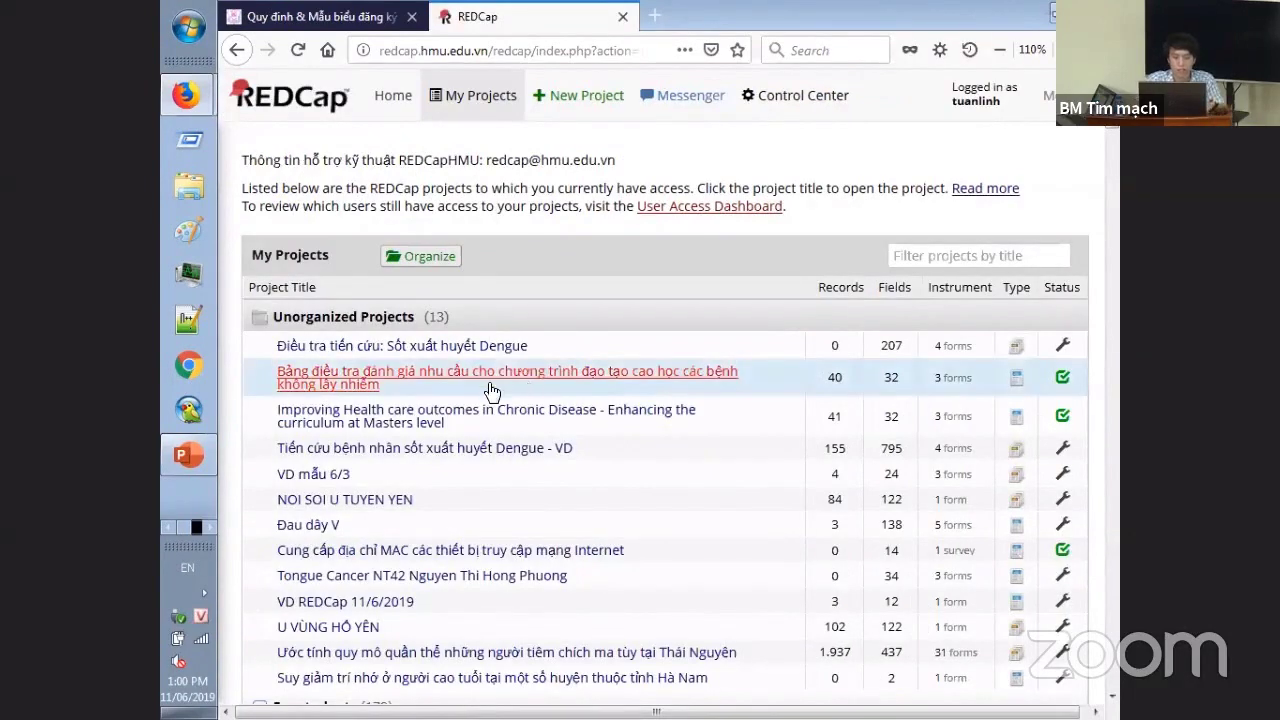
pyautogui.scroll(-3, 1112, 143)
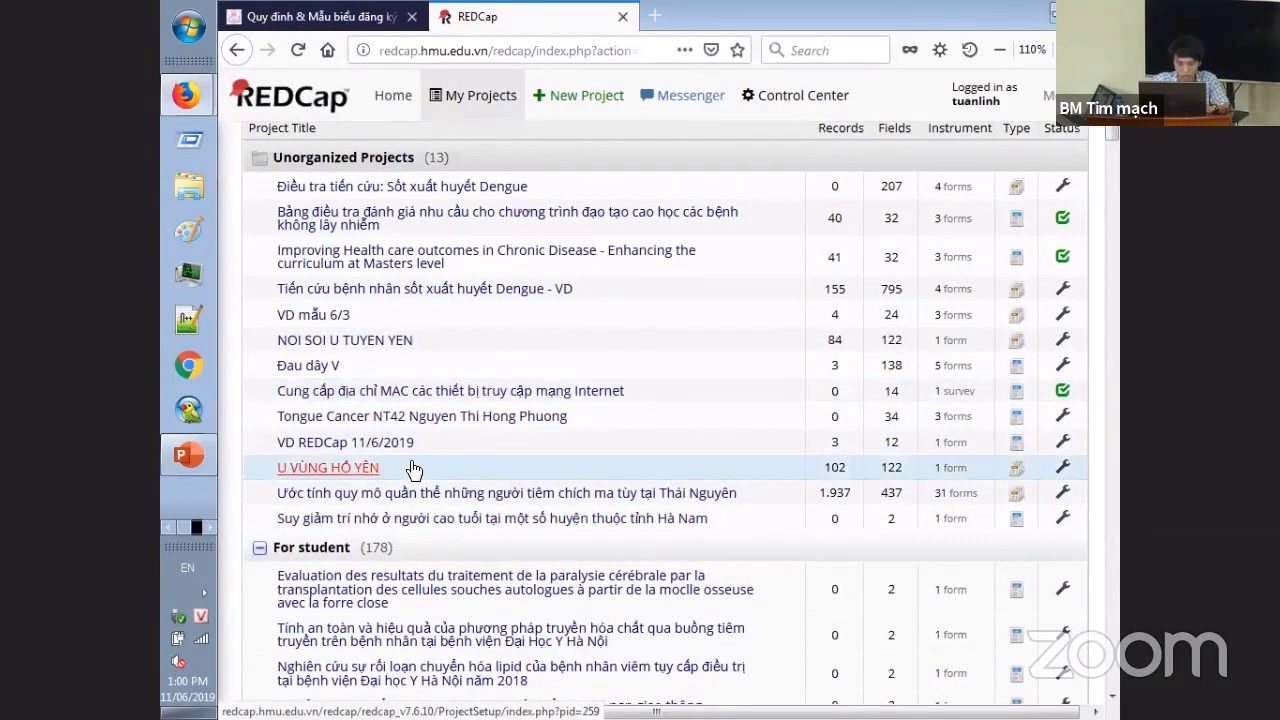
# - Open the MAC-address survey project and view its Project Setup checklist
pyautogui.click(466, 394)
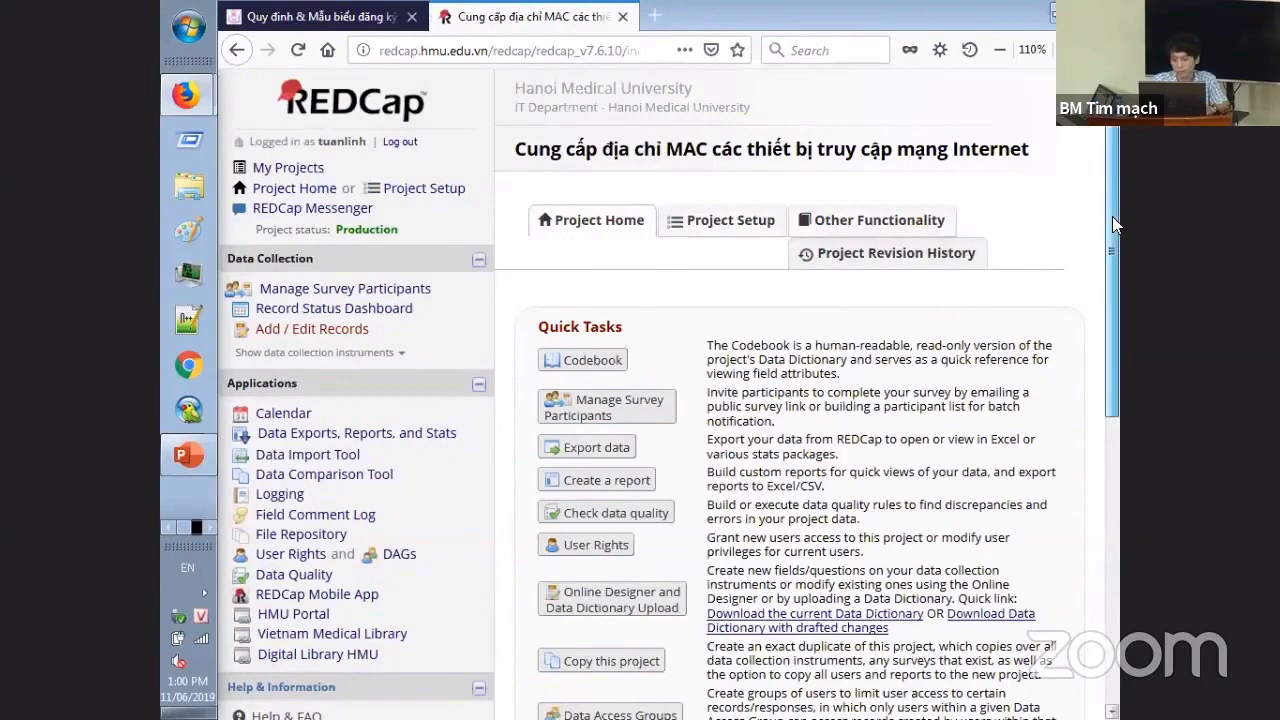
pyautogui.moveTo(1112, 216); pyautogui.dragTo(722, 222)
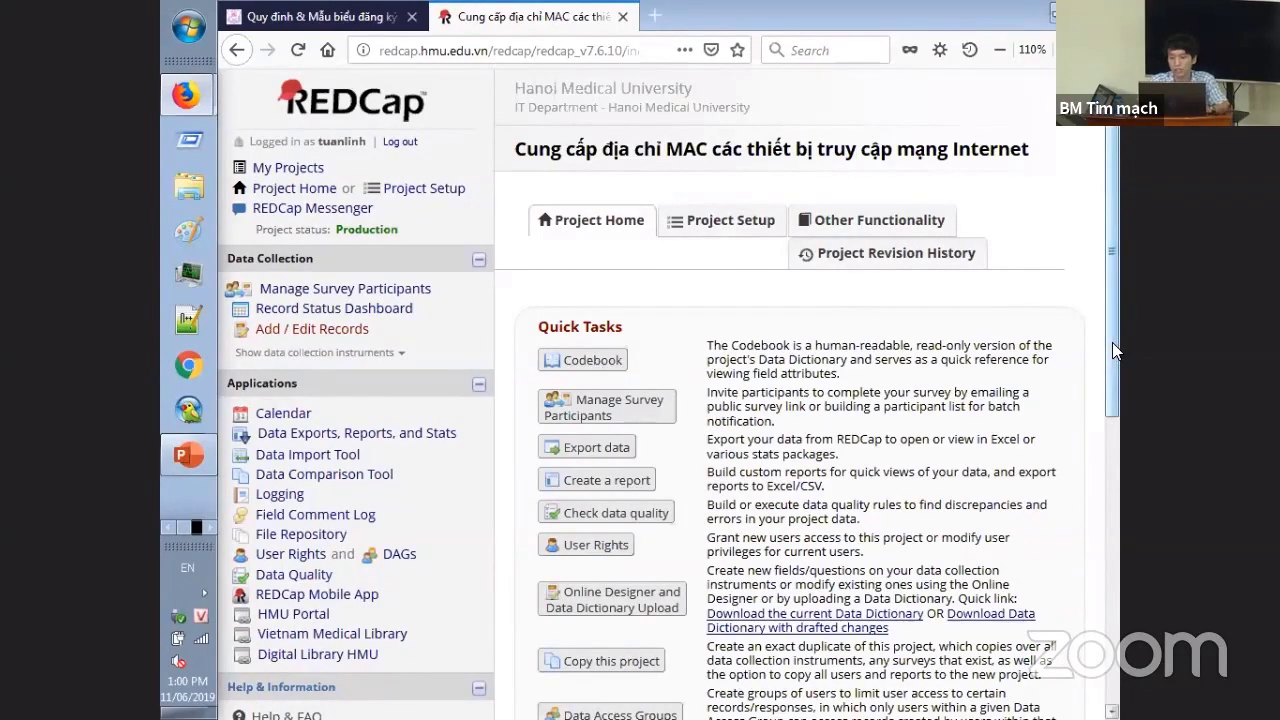
pyautogui.scroll(-4, 1112, 368)
pyautogui.scroll(3, 1095, 498)
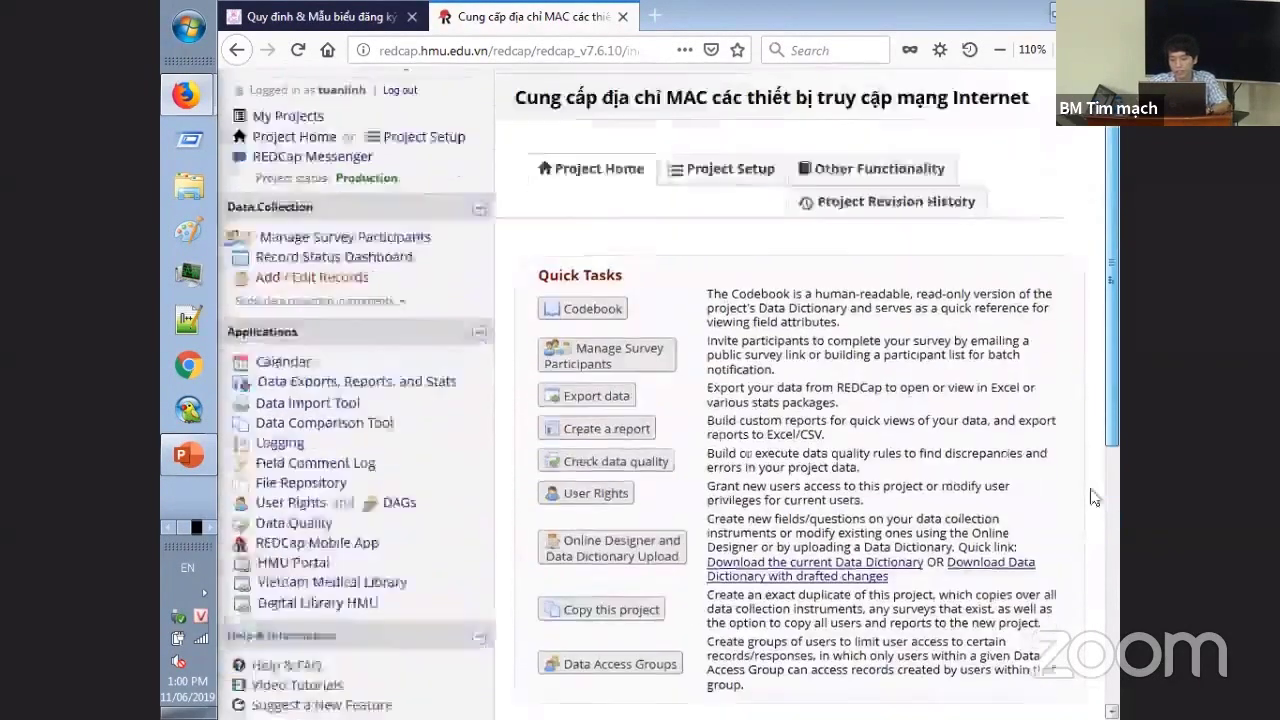
pyautogui.scroll(-5, 1095, 498)
pyautogui.scroll(6, 1074, 500)
pyautogui.click(718, 195)
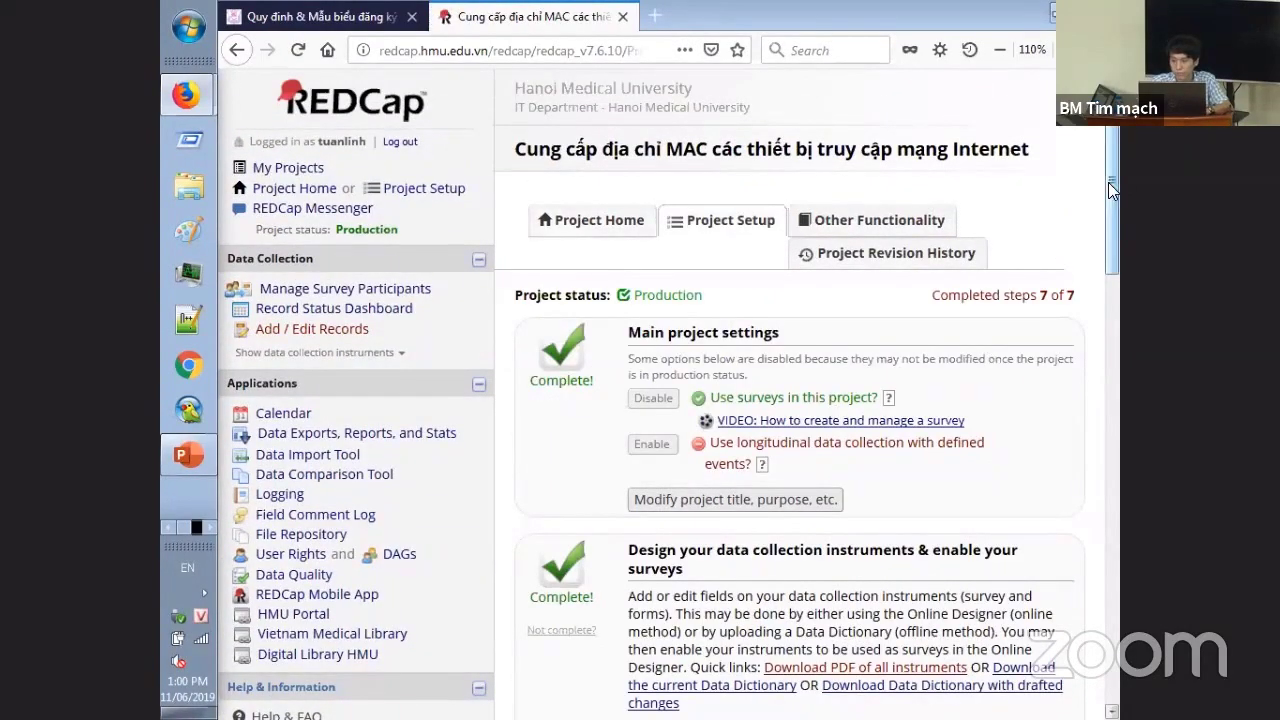
pyautogui.moveTo(1108, 182); pyautogui.dragTo(1104, 306)
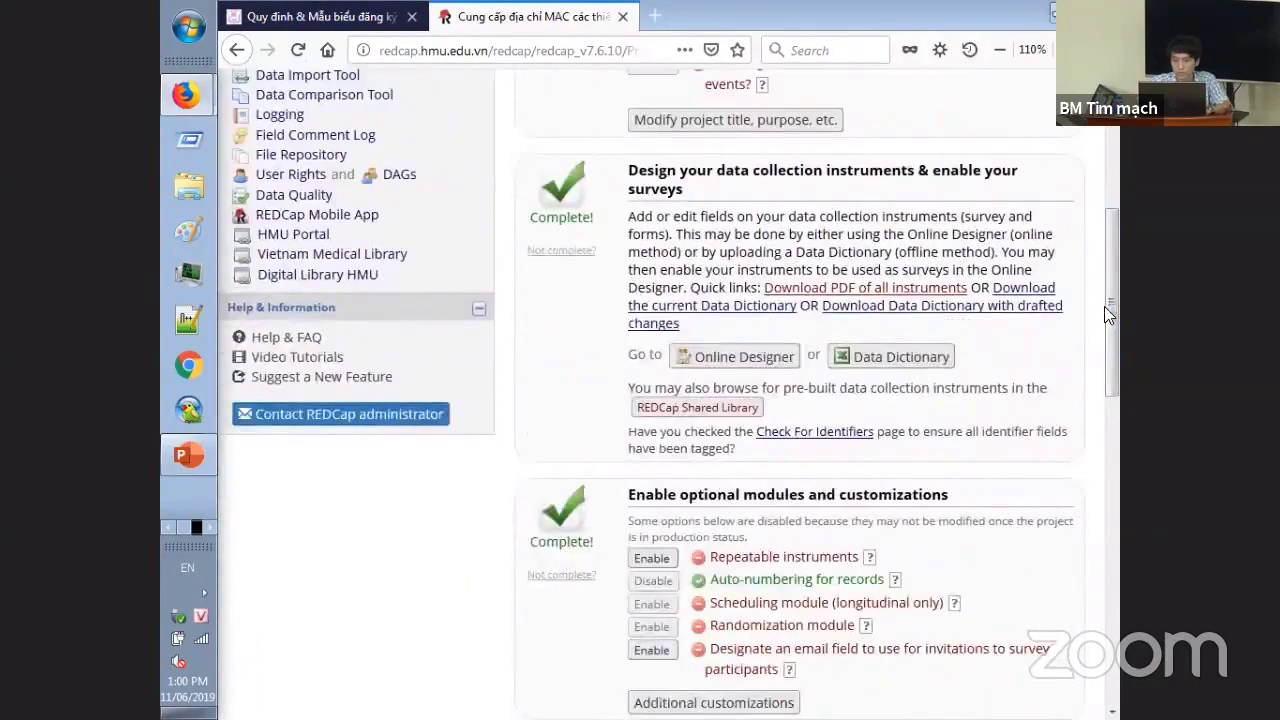
# - Open the Online Designer and look at the Survey Notifications settings
pyautogui.click(740, 356)
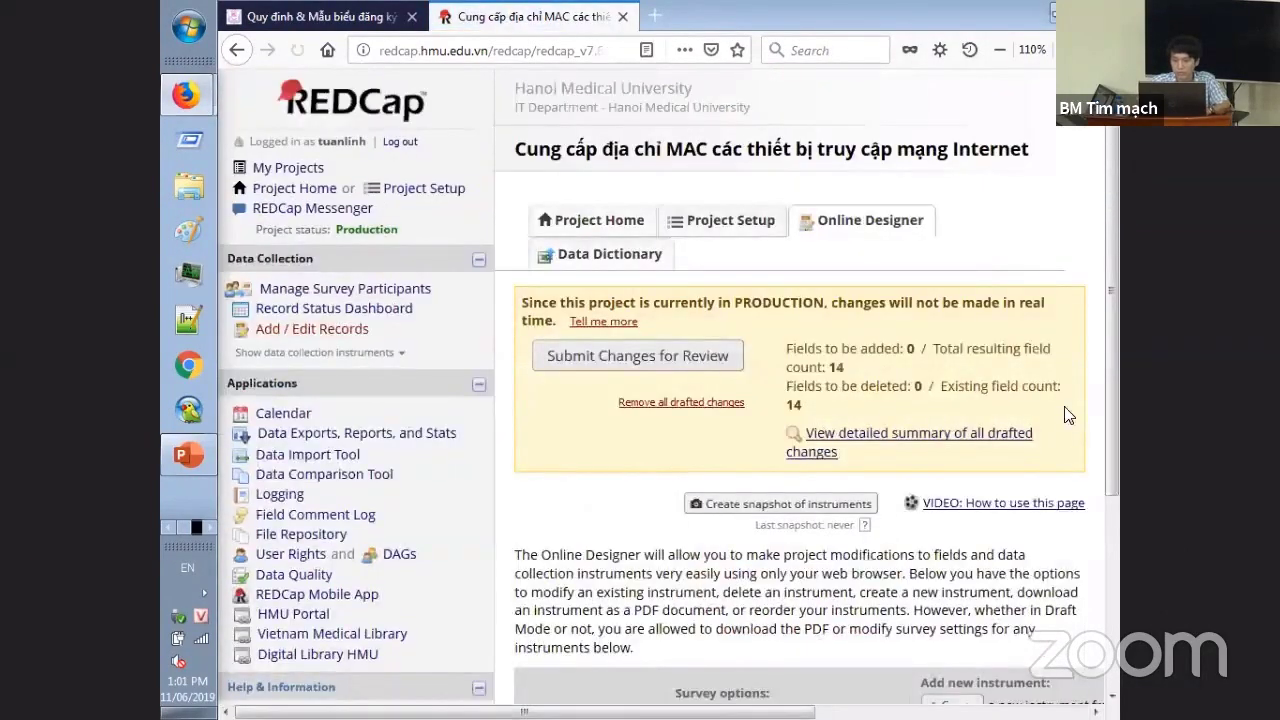
pyautogui.moveTo(1118, 311); pyautogui.dragTo(1118, 385)
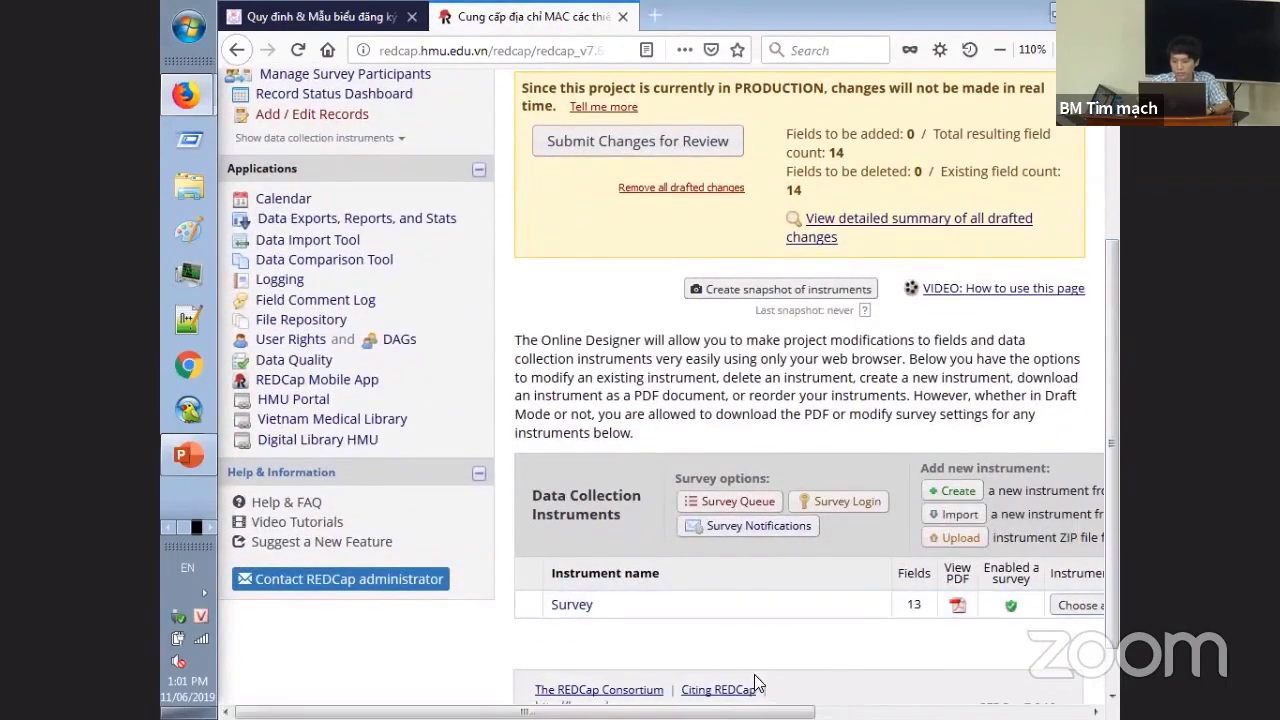
pyautogui.click(778, 528)
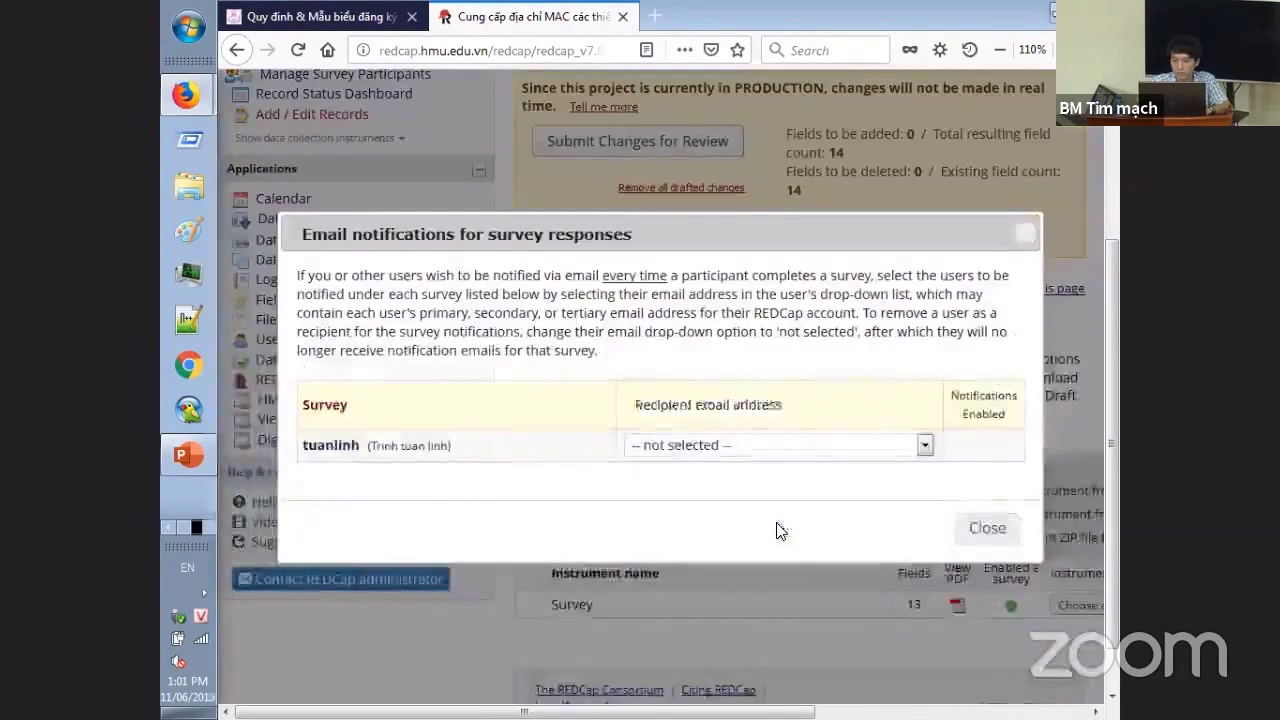
pyautogui.click(986, 528)
pyautogui.moveTo(524, 712); pyautogui.dragTo(770, 712)
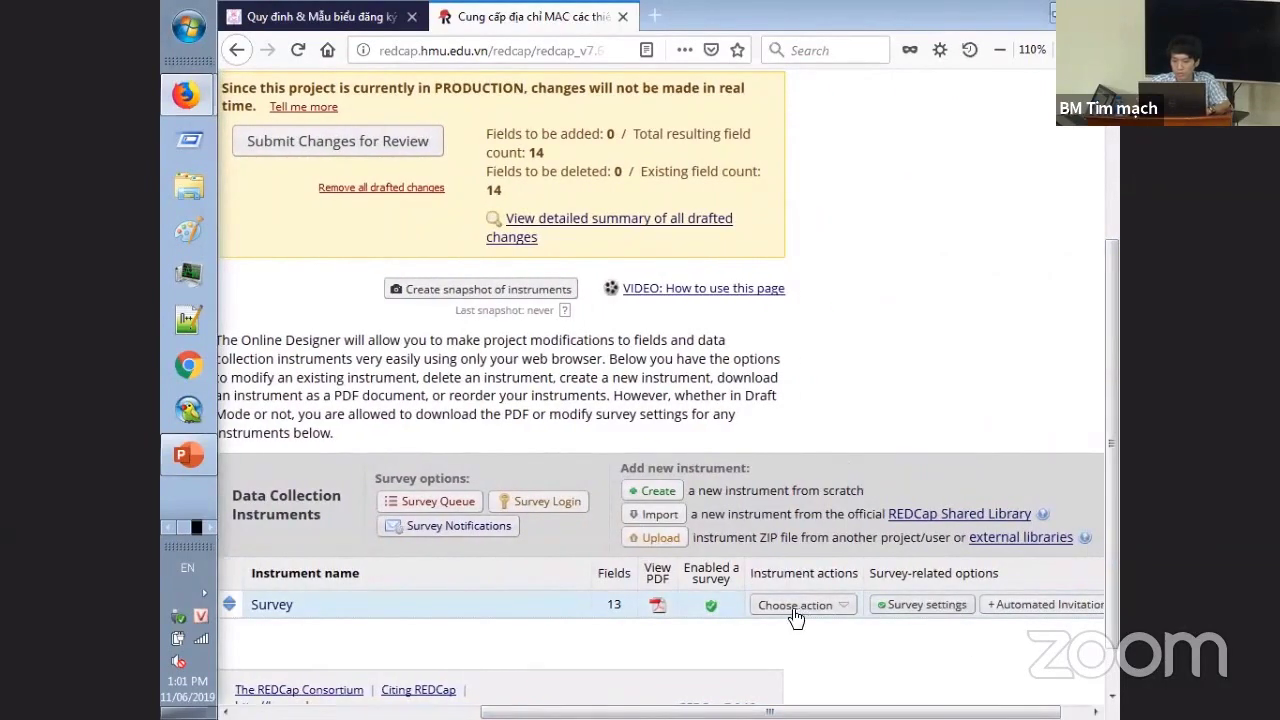
# - Review the Survey instrument's settings, then go back to My Projects
pyautogui.click(905, 605)
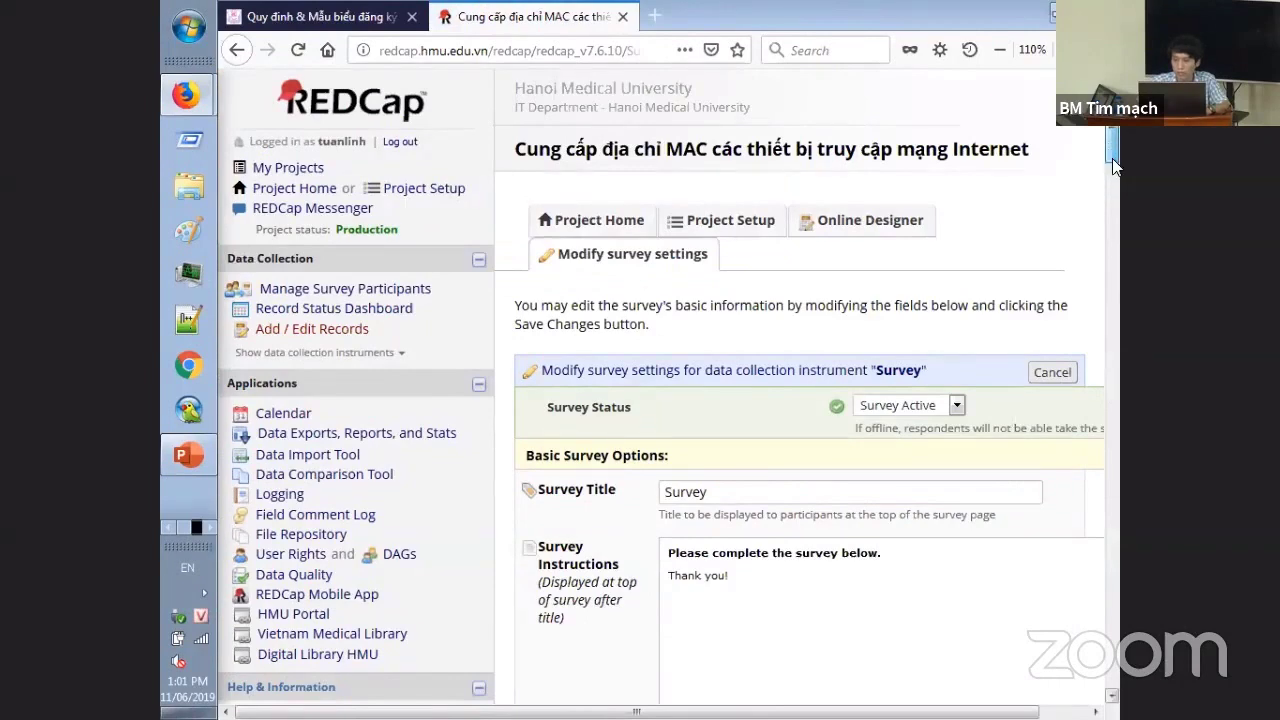
pyautogui.moveTo(1114, 165); pyautogui.dragTo(1116, 200)
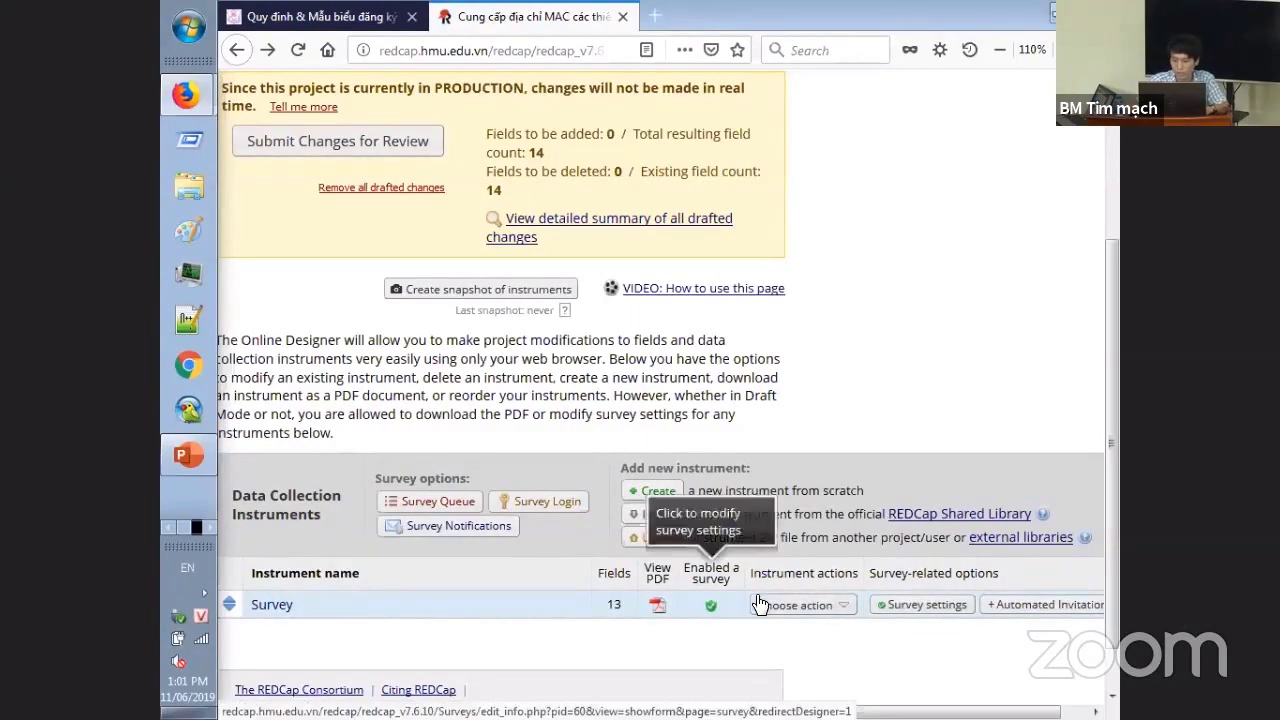
pyautogui.hscroll(-5, 770, 711)
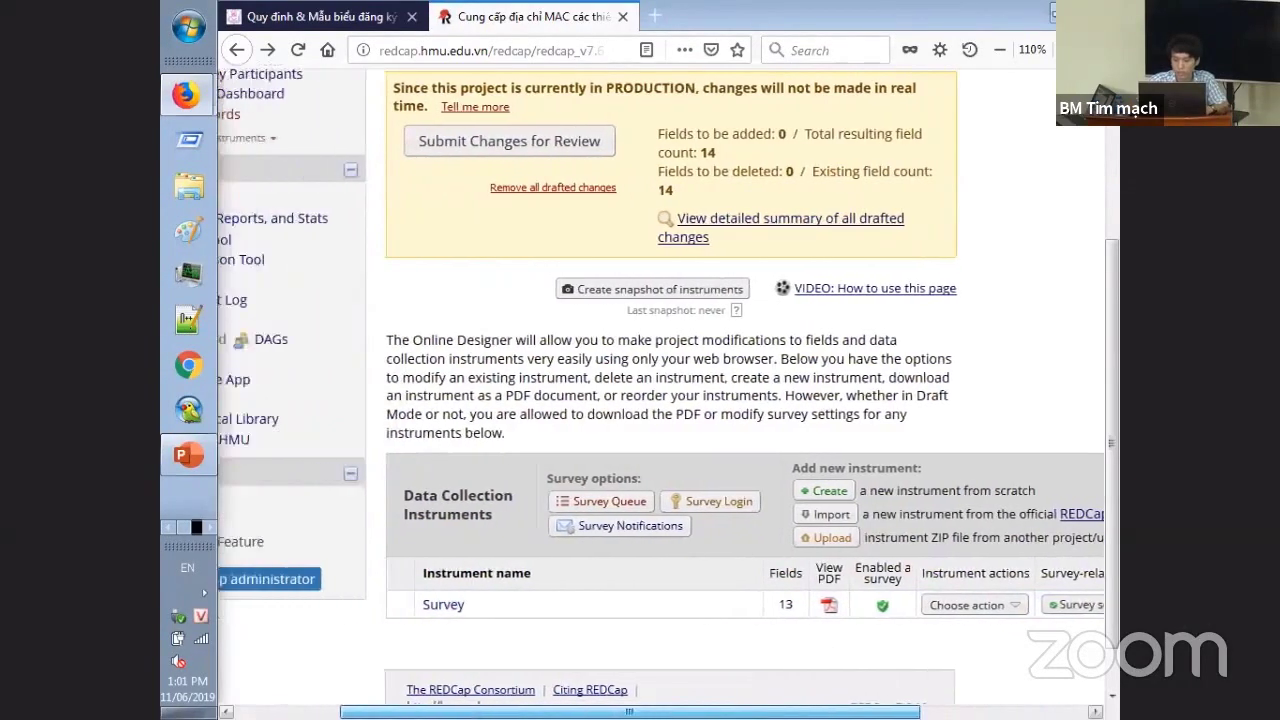
pyautogui.scroll(3, 470, 688)
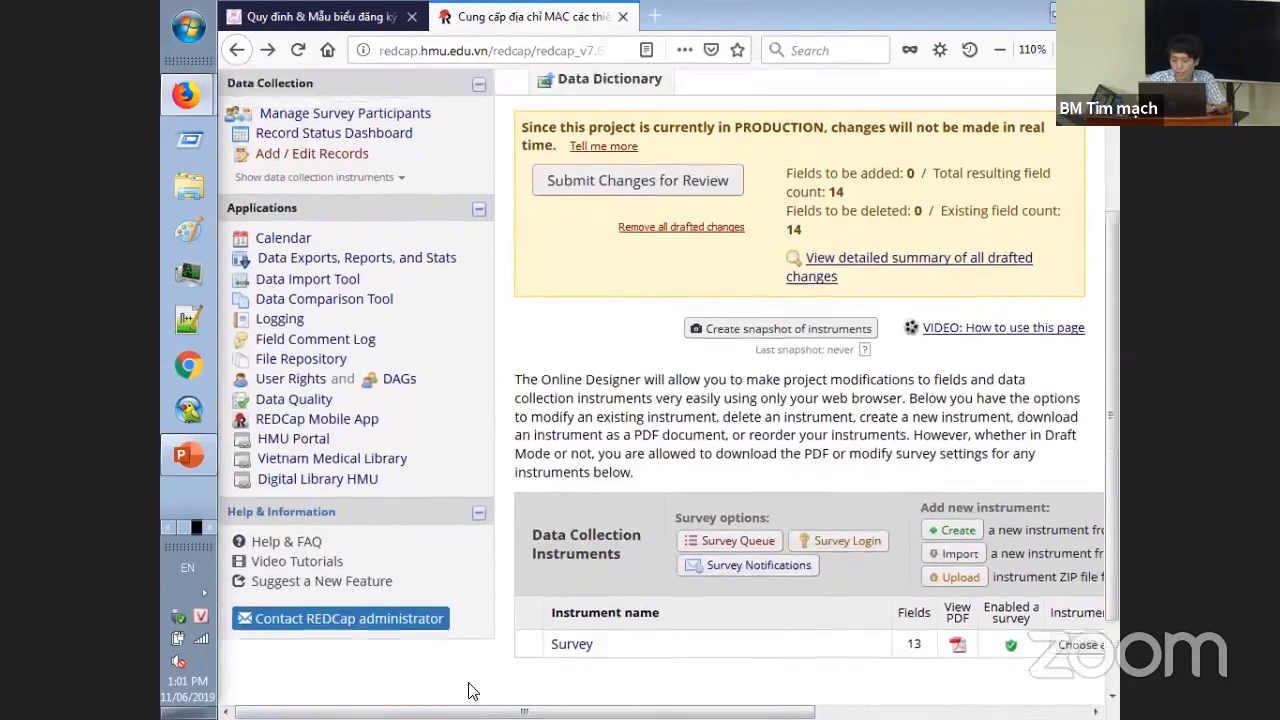
pyautogui.scroll(-2, 472, 690)
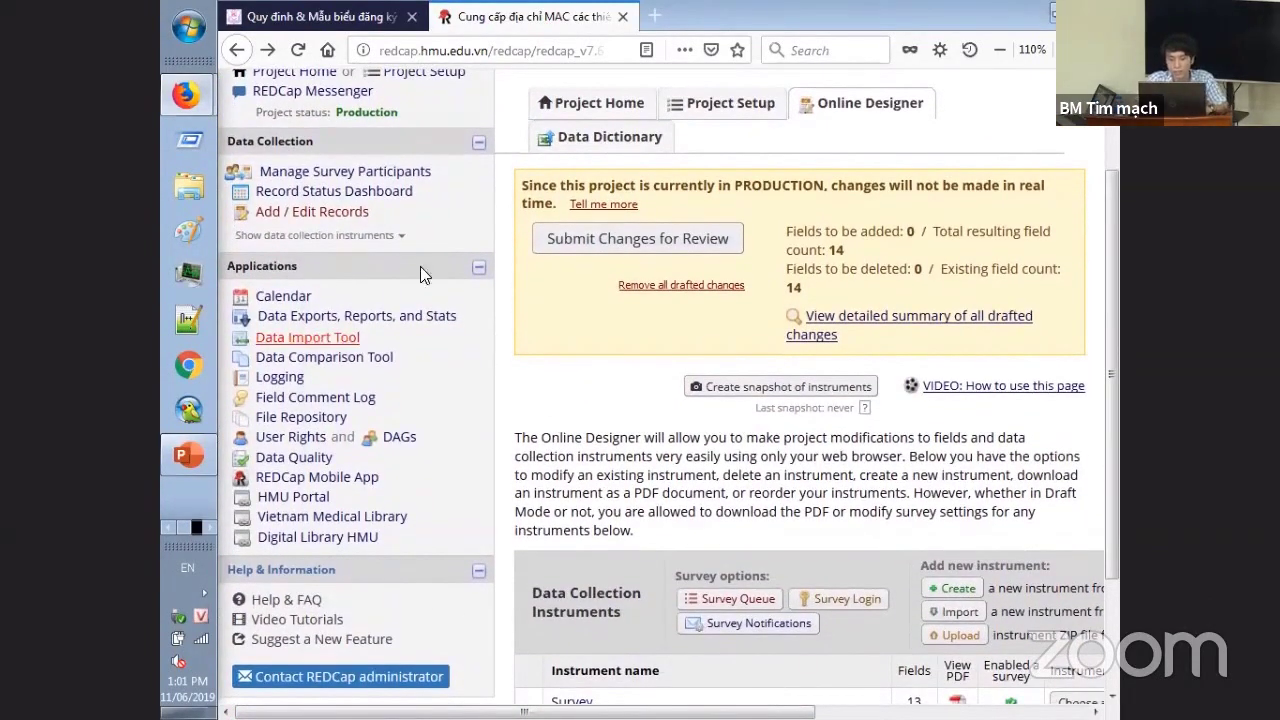
pyautogui.scroll(2, 468, 252)
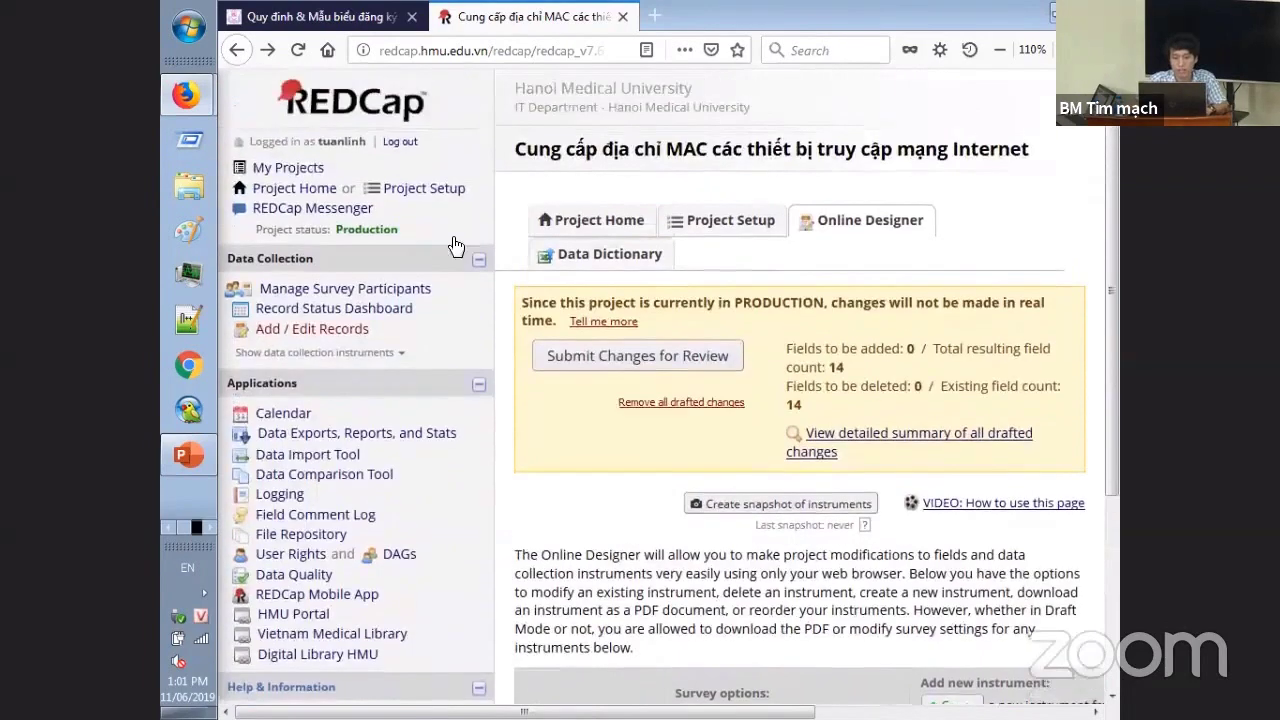
pyautogui.click(287, 168)
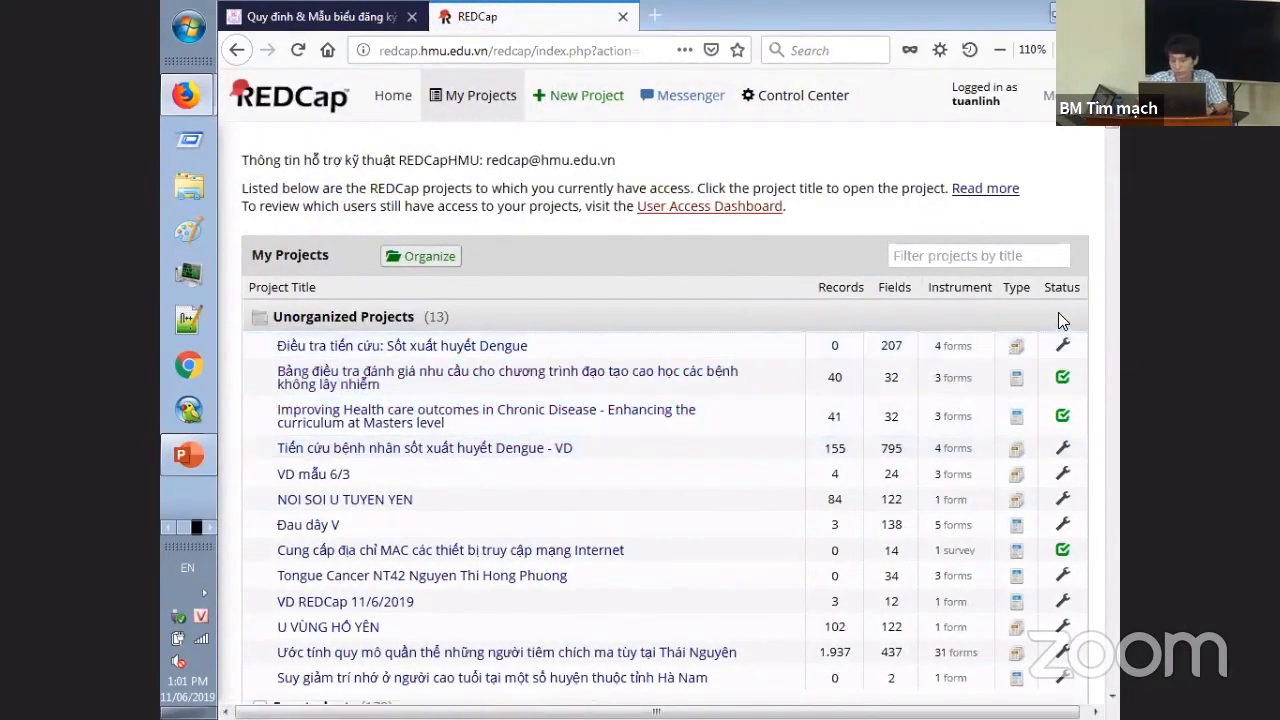
# - Open the U VÙNG HỒ YÊN project's Add / Edit Records page
pyautogui.scroll(-2, 1118, 136)
pyautogui.scroll(-1, 1118, 136)
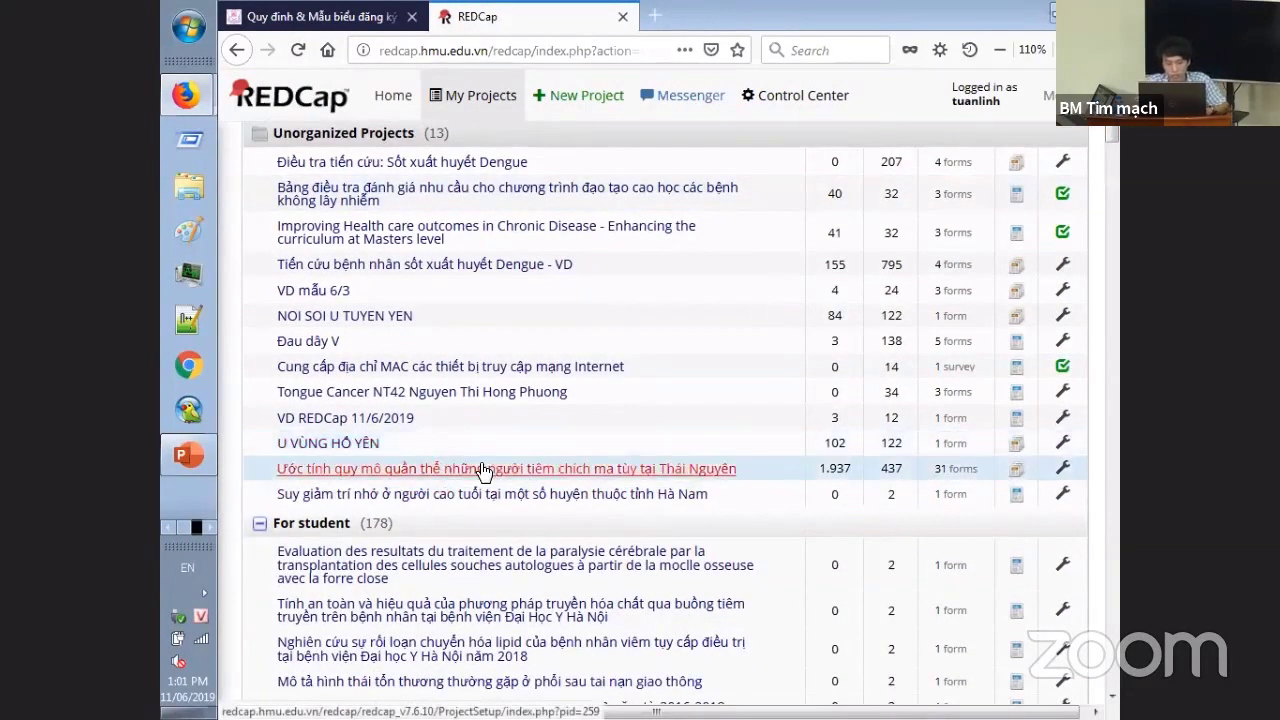
pyautogui.click(330, 443)
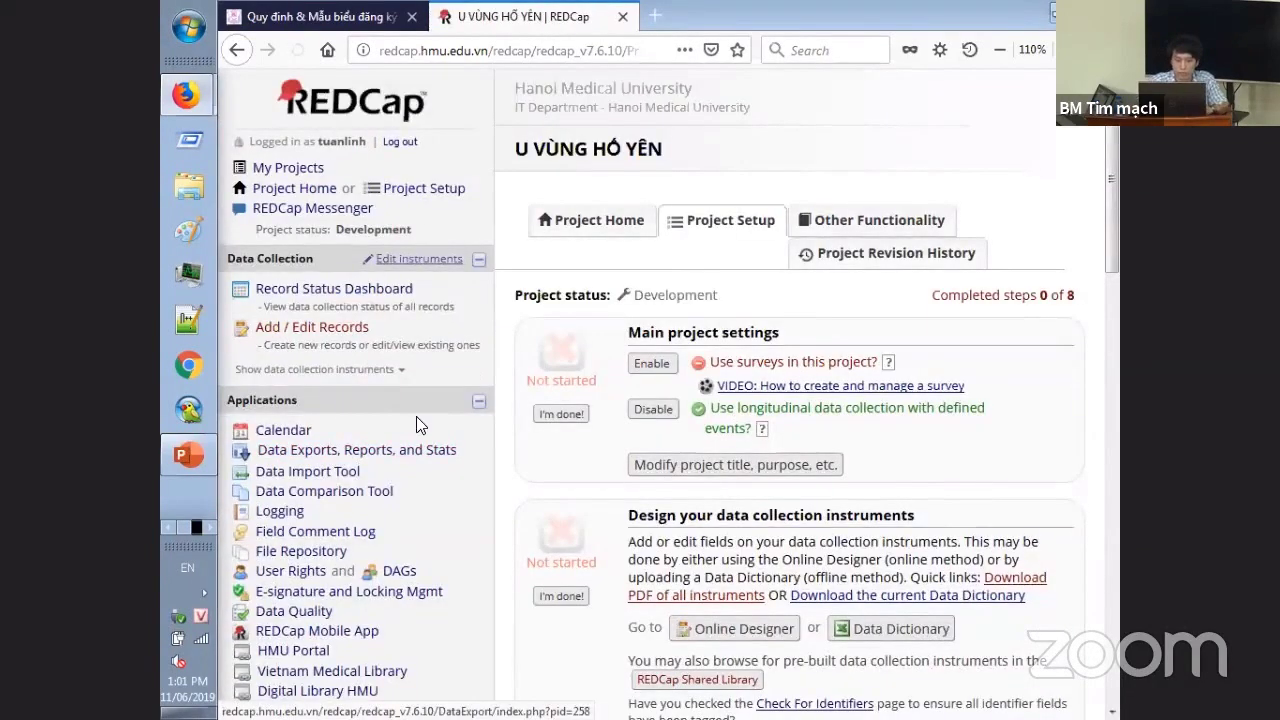
pyautogui.click(300, 330)
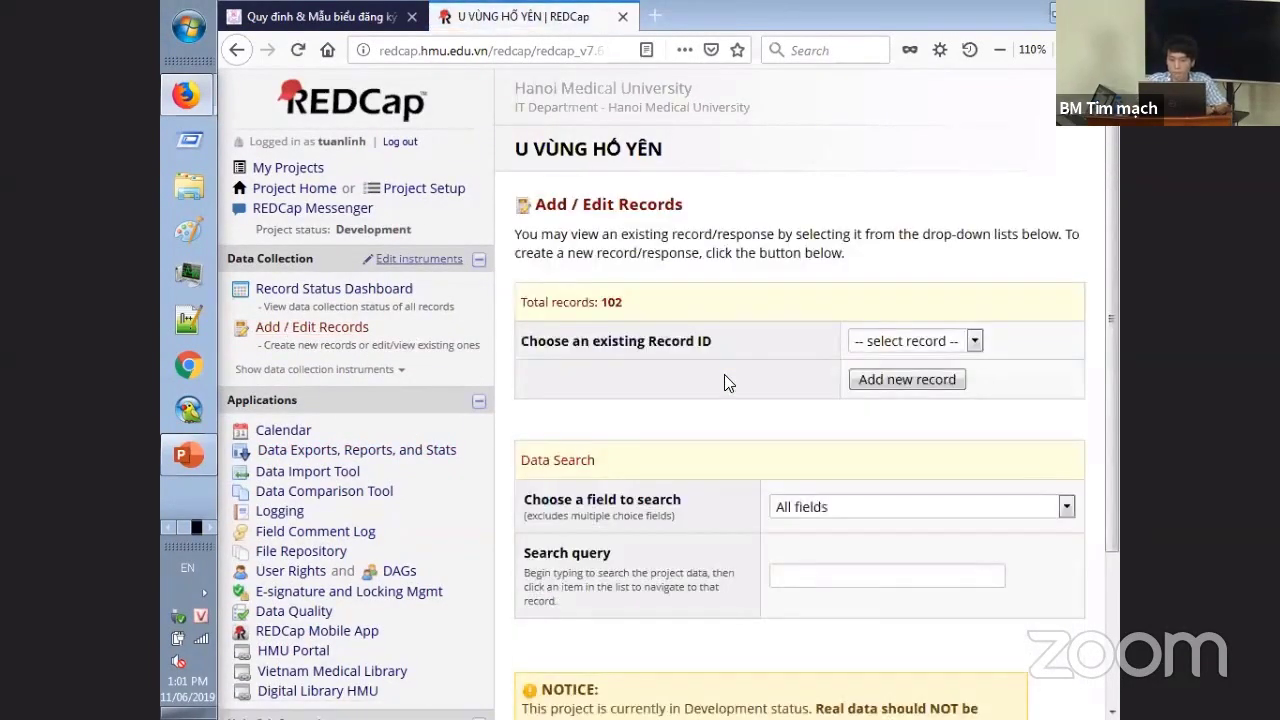
# - Select Record ID 2 and open its Bệnh án mẫu form to view the entered answers
pyautogui.click(922, 342)
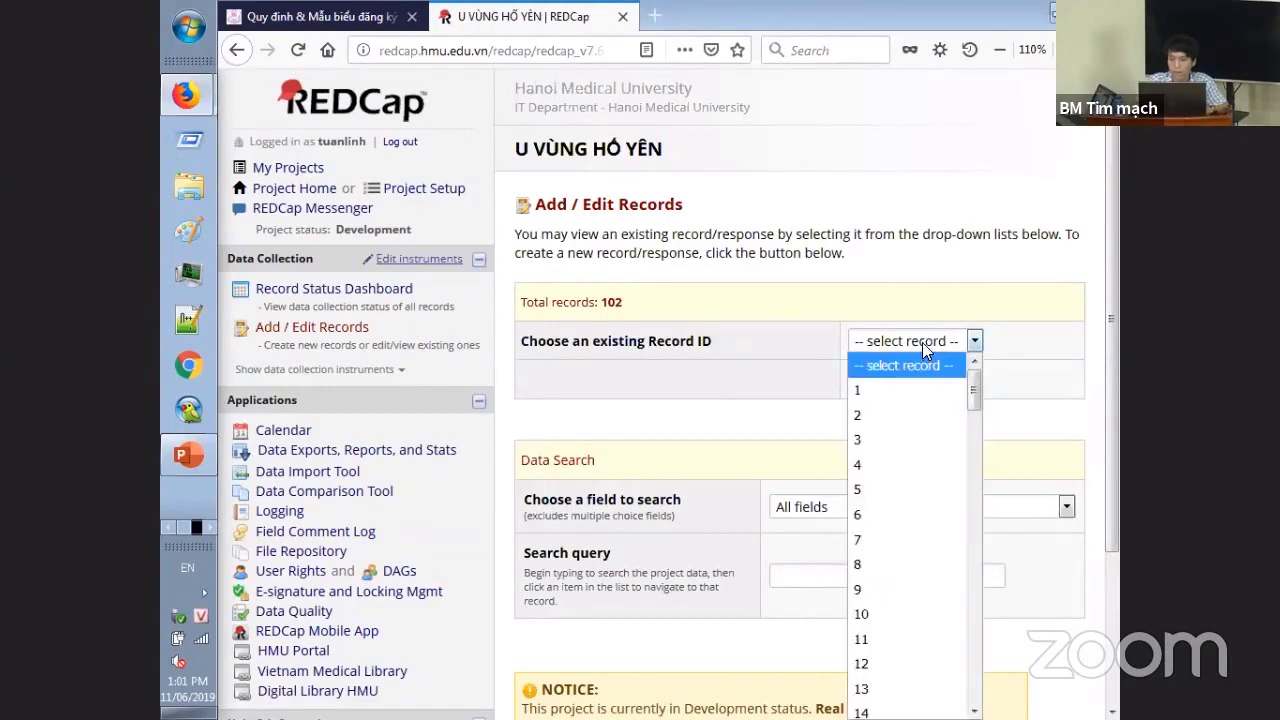
pyautogui.moveTo(1118, 356); pyautogui.dragTo(1118, 376)
pyautogui.scroll(-1, 1118, 376)
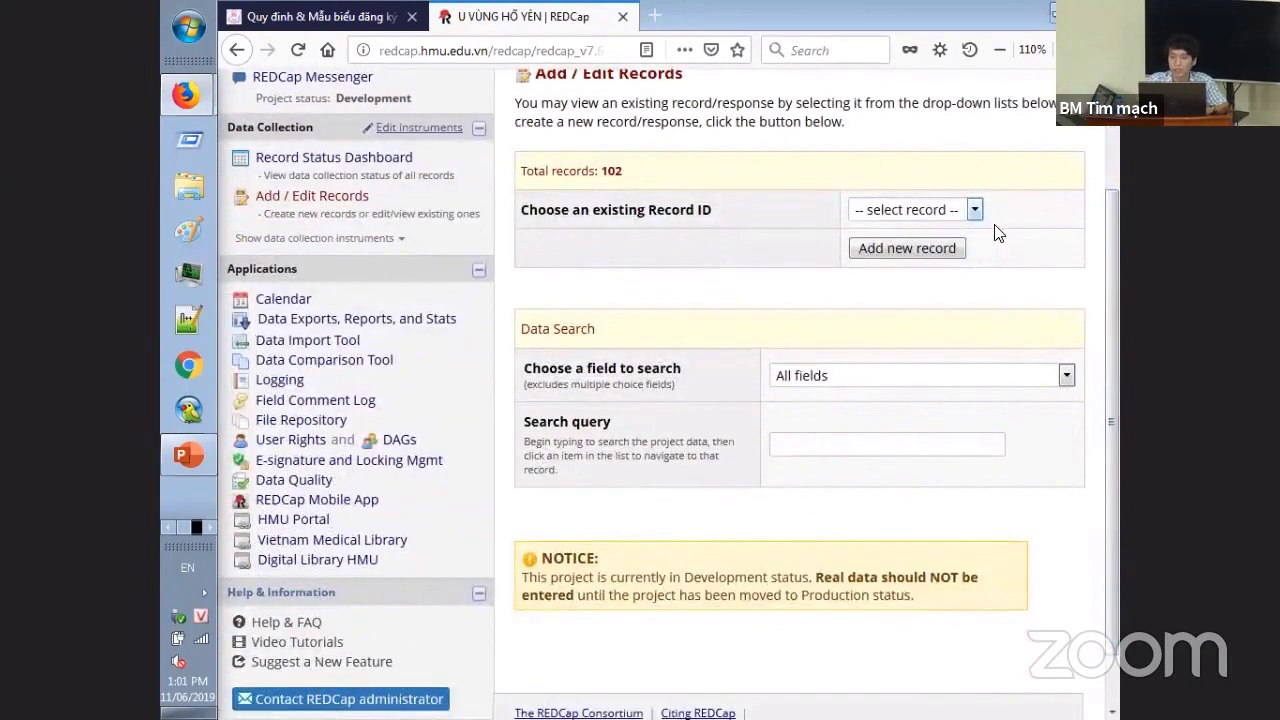
pyautogui.click(940, 210)
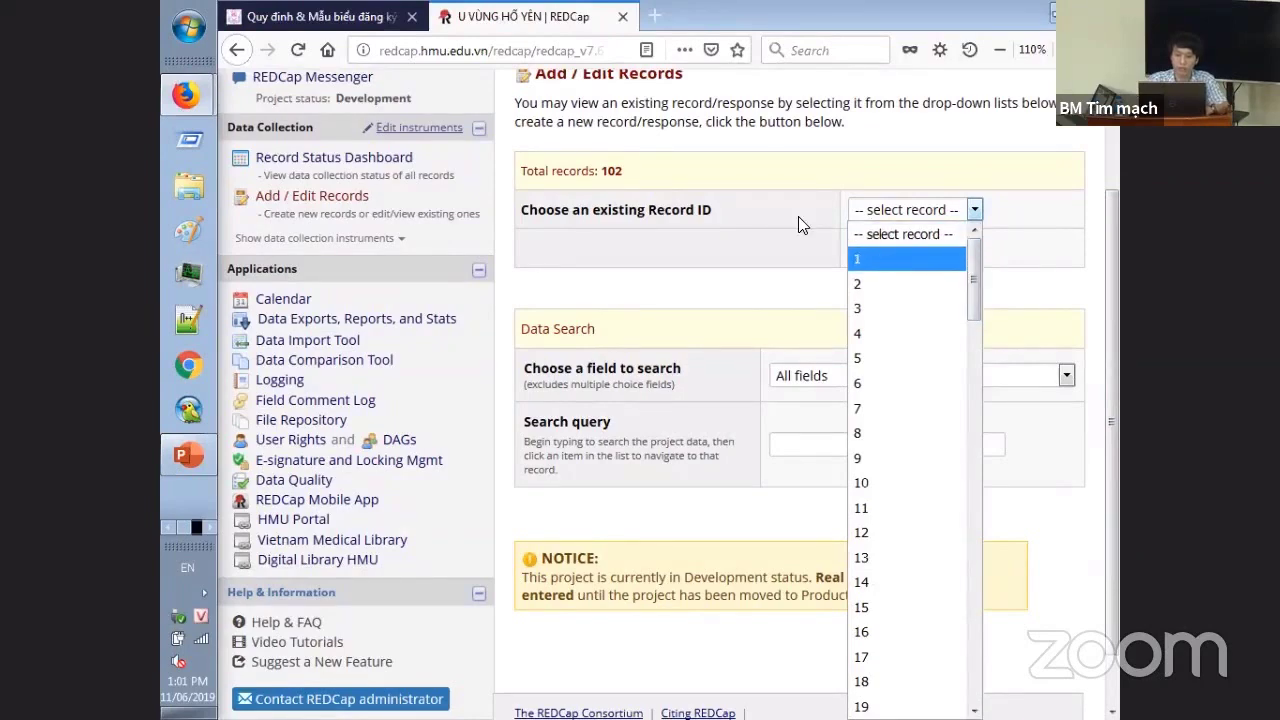
pyautogui.click(930, 284)
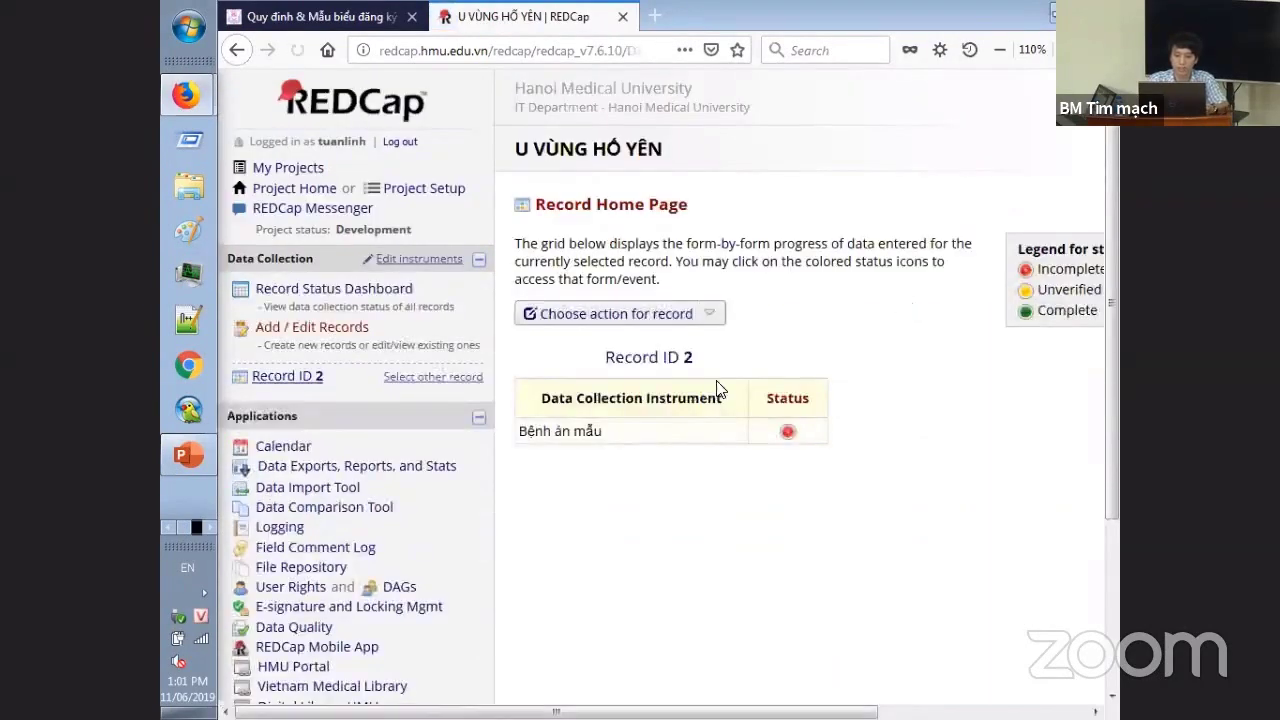
pyautogui.click(788, 431)
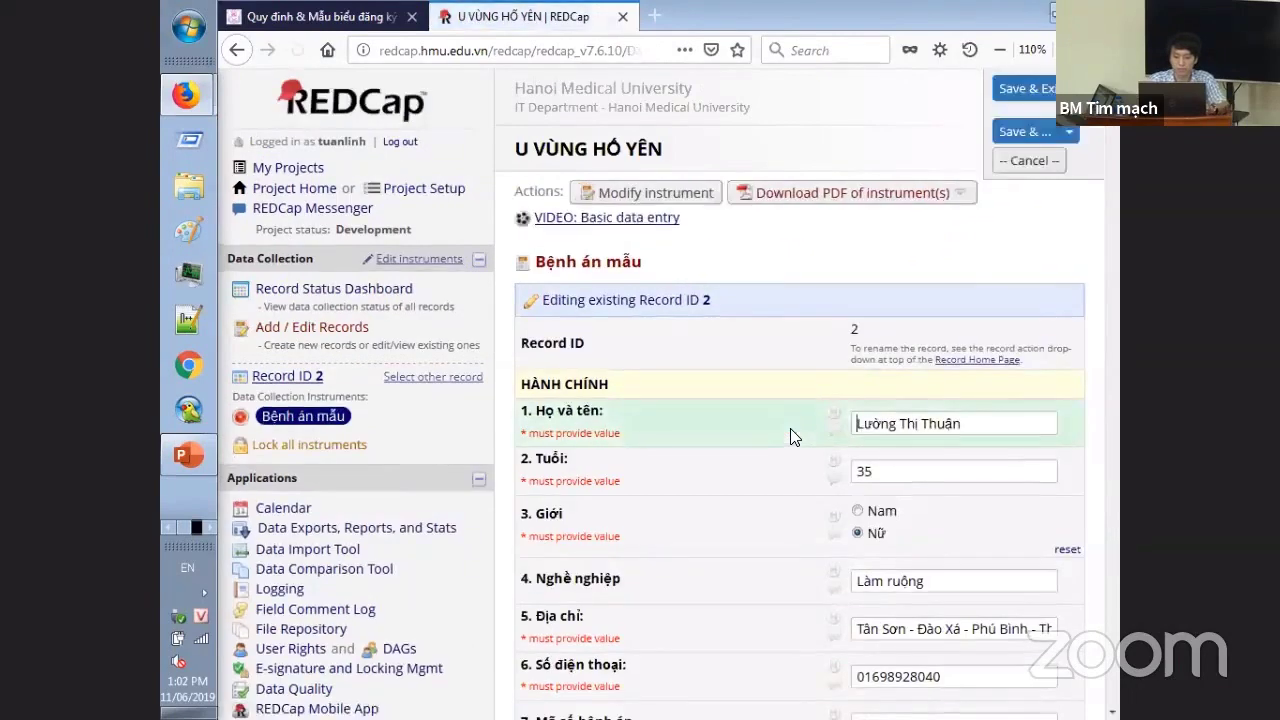
pyautogui.scroll(-6, 1118, 150)
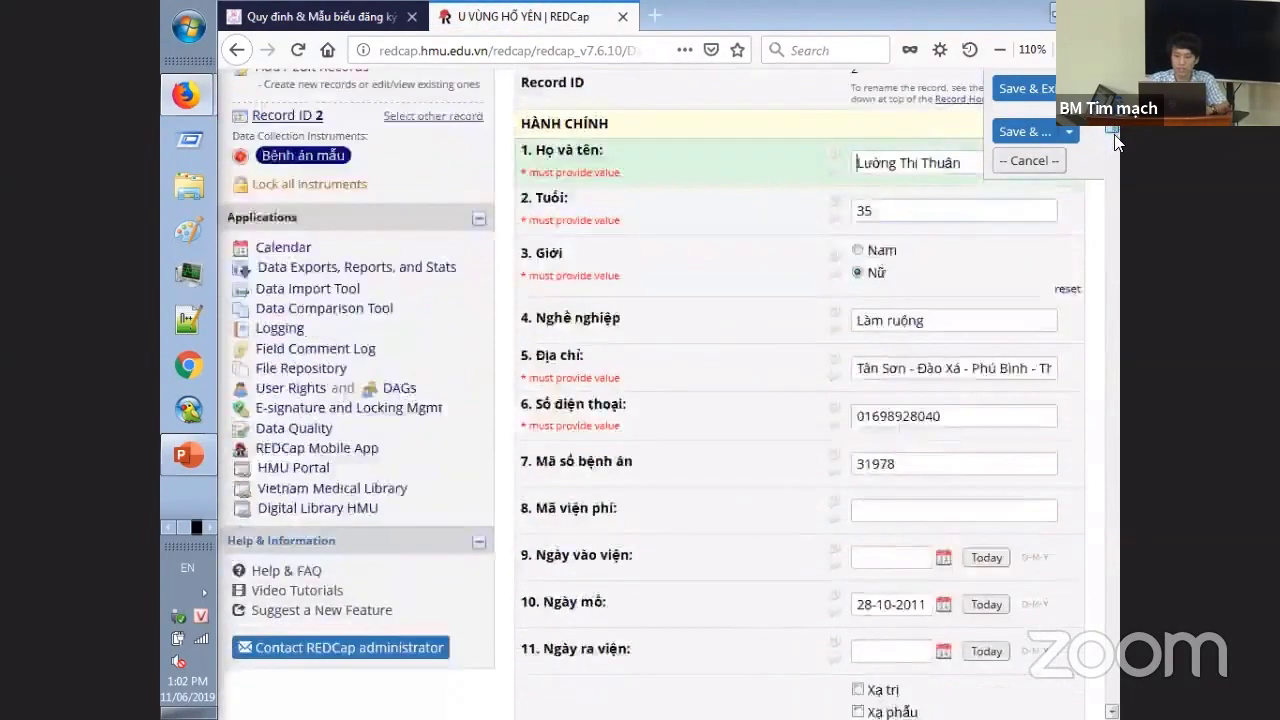
pyautogui.moveTo(1118, 146); pyautogui.dragTo(1056, 128)
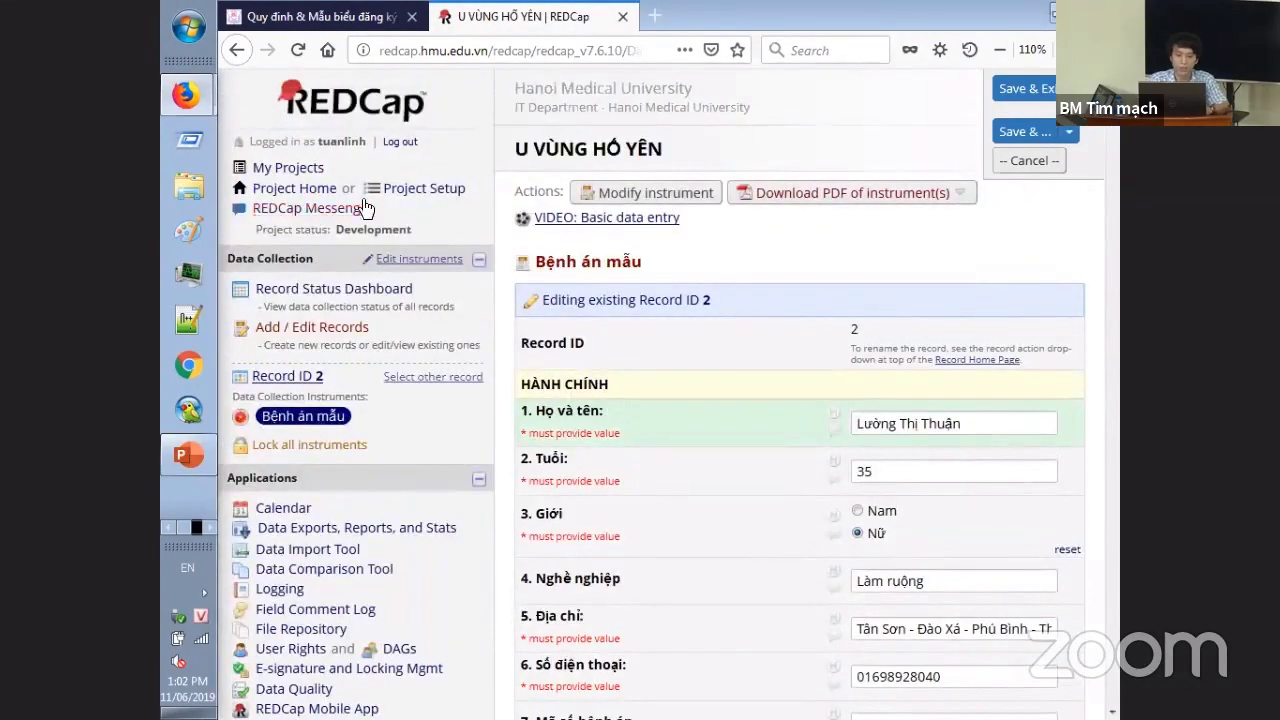
# - Browse the Data Exports, Reports, and Stats page, including the other export options
pyautogui.click(339, 533)
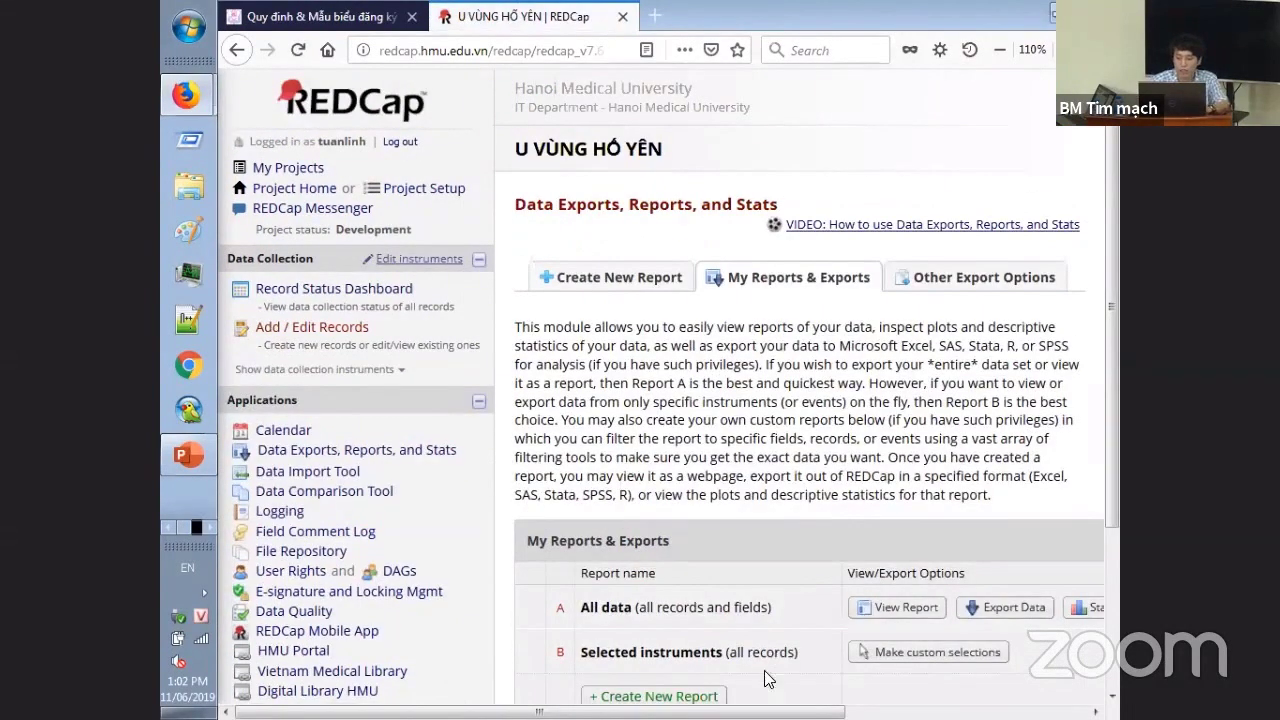
pyautogui.moveTo(539, 711); pyautogui.dragTo(705, 711)
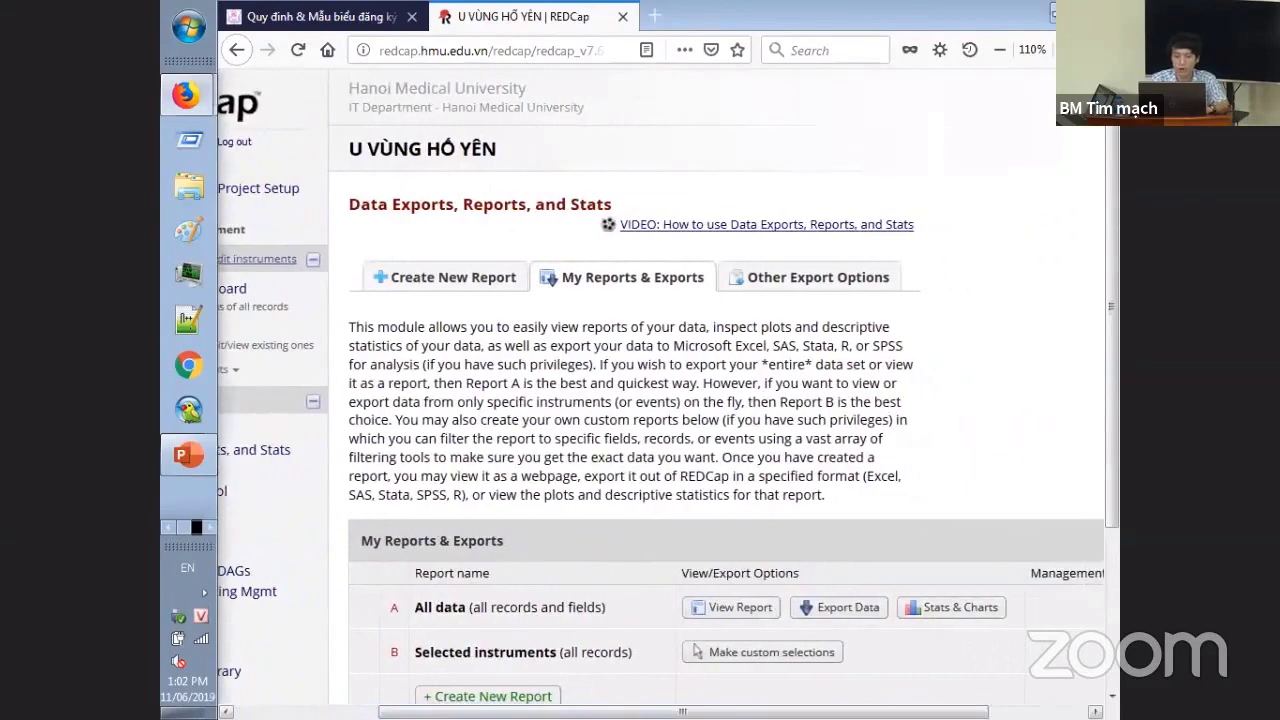
pyautogui.click(853, 290)
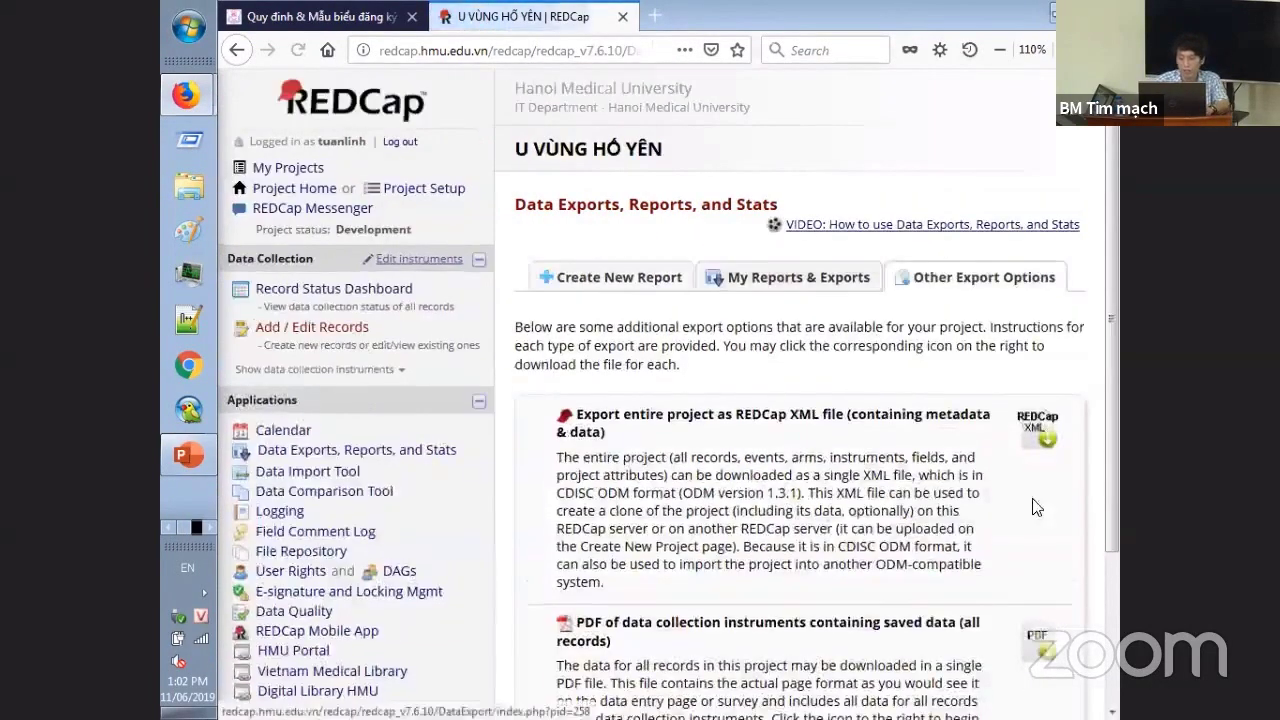
pyautogui.click(763, 275)
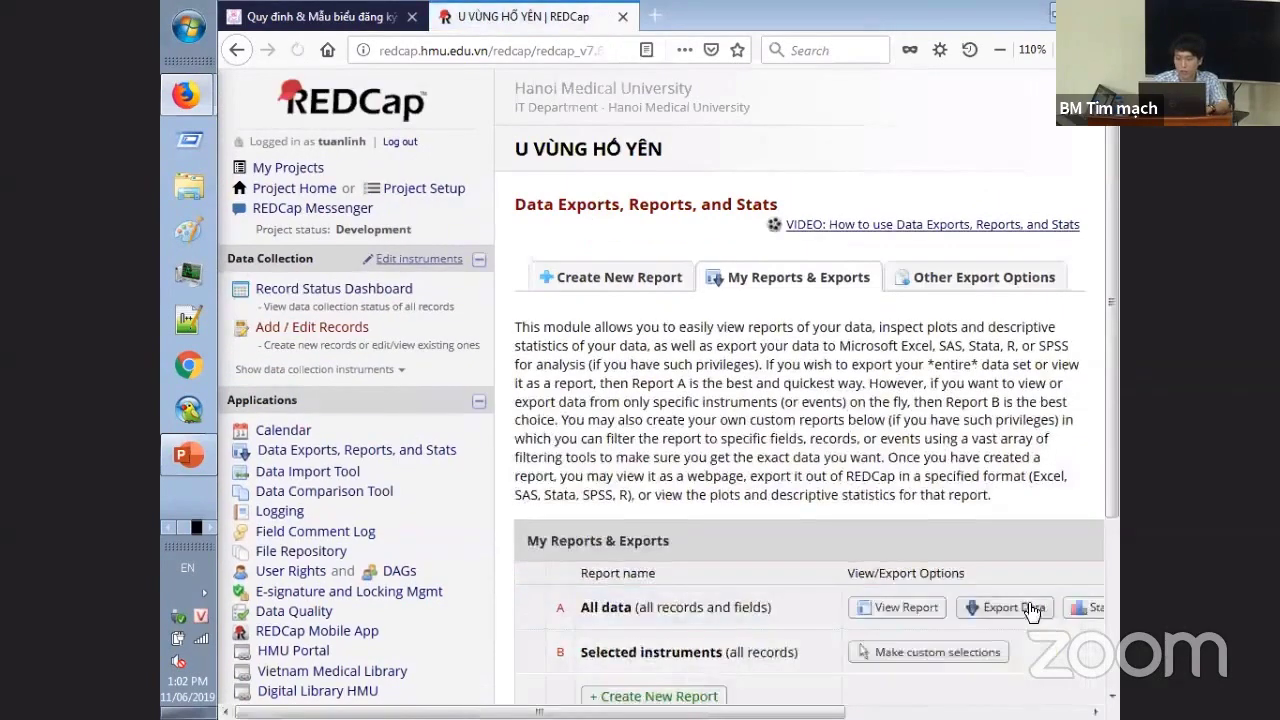
# - View Stats & Charts for the All data report and scroll through its 102-record summaries
pyautogui.click(1082, 608)
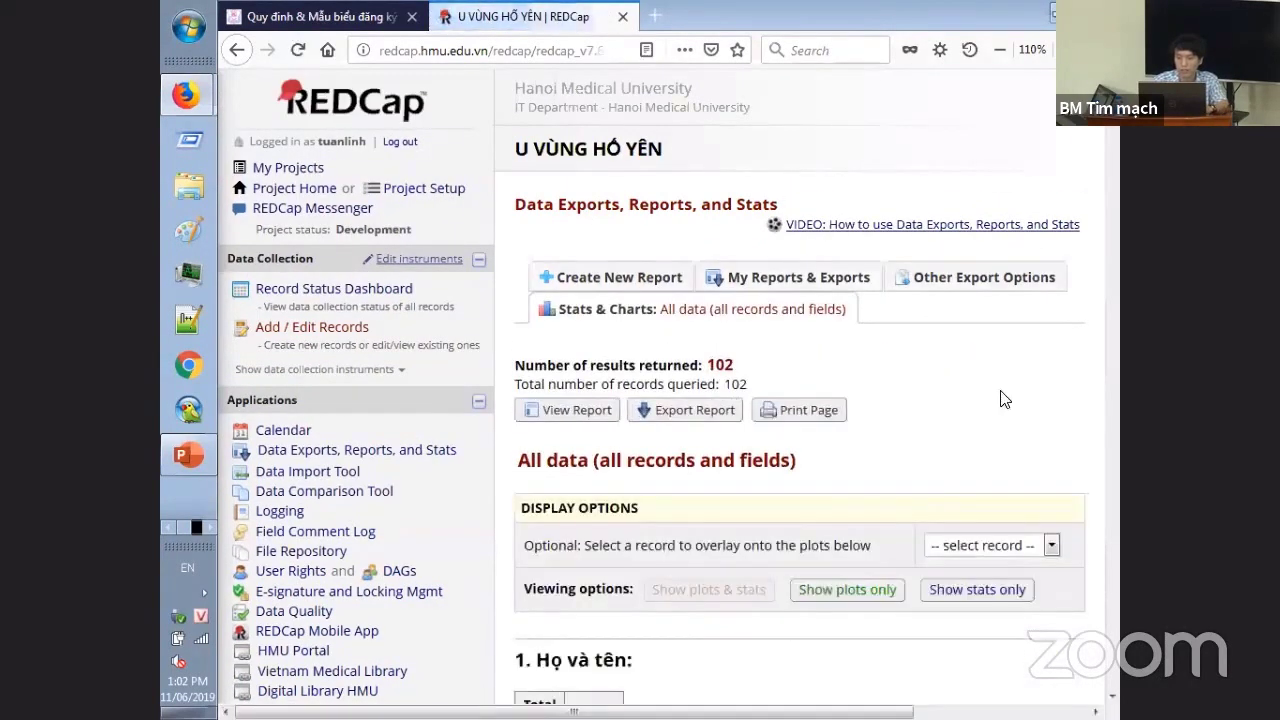
pyautogui.scroll(-10, 794, 330)
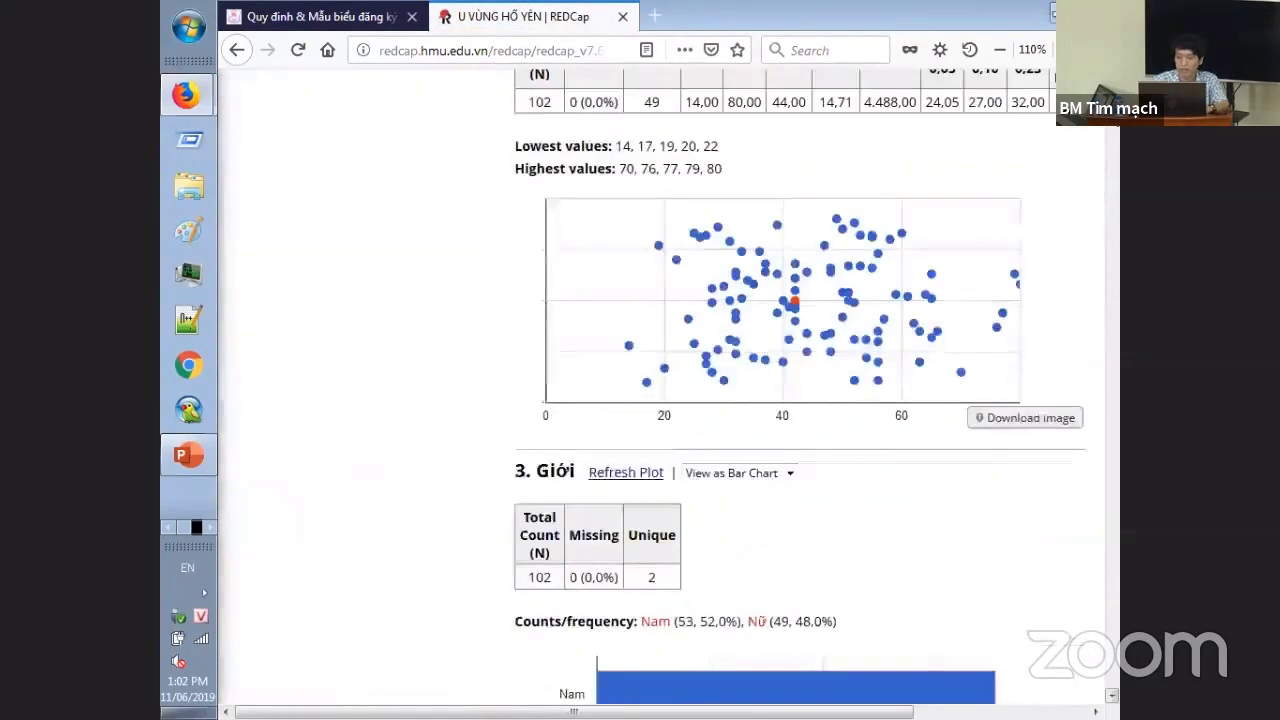
pyautogui.scroll(1, 794, 330)
pyautogui.scroll(5, 660, 390)
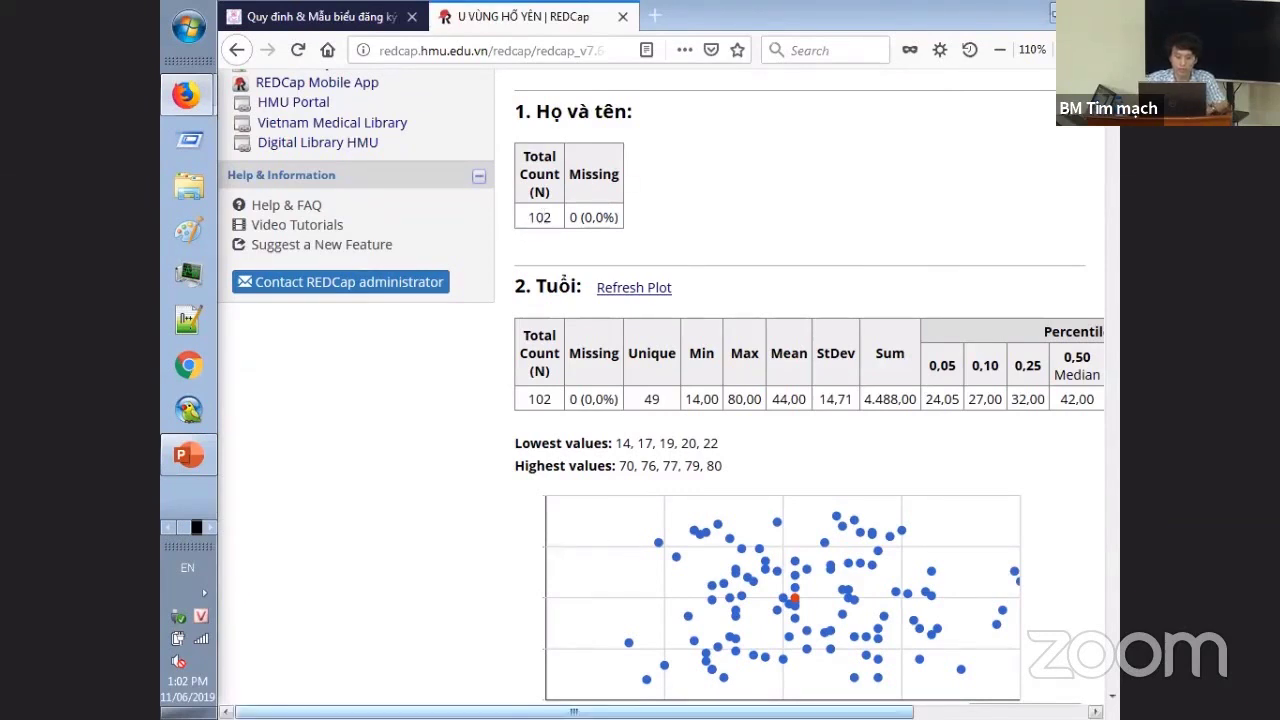
pyautogui.moveTo(574, 711); pyautogui.dragTo(726, 711)
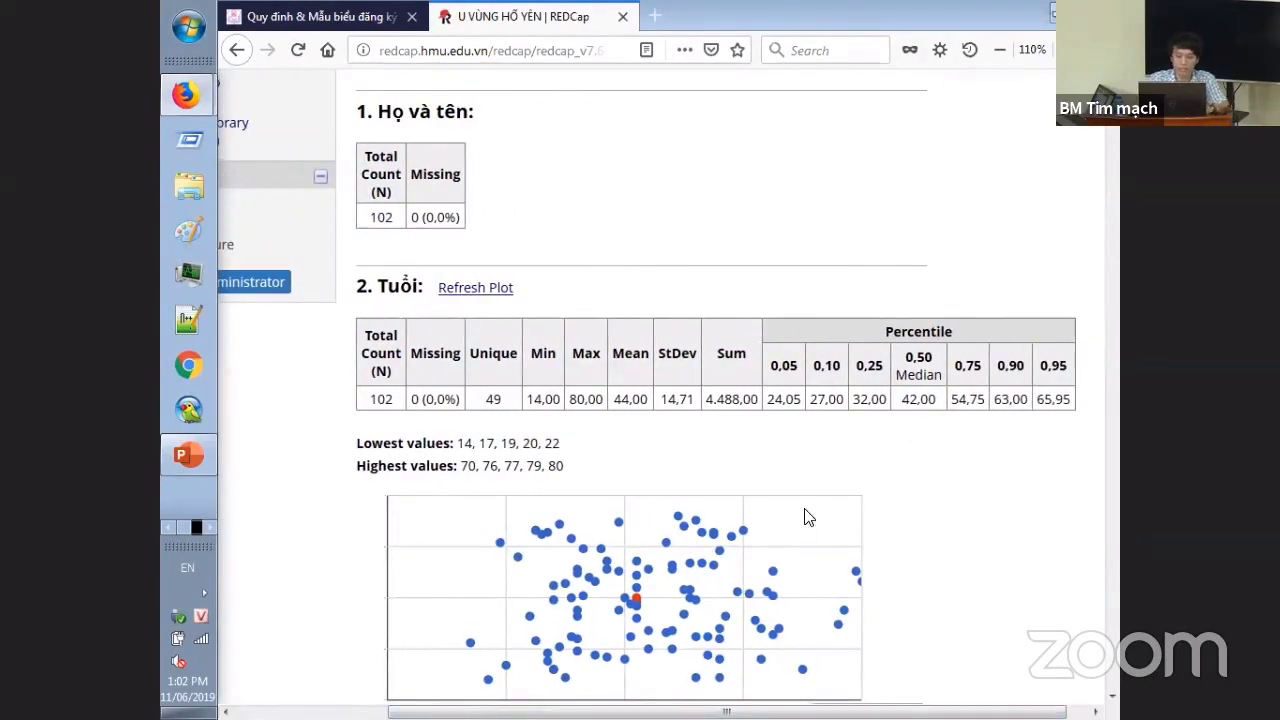
pyautogui.scroll(-6, 1022, 332)
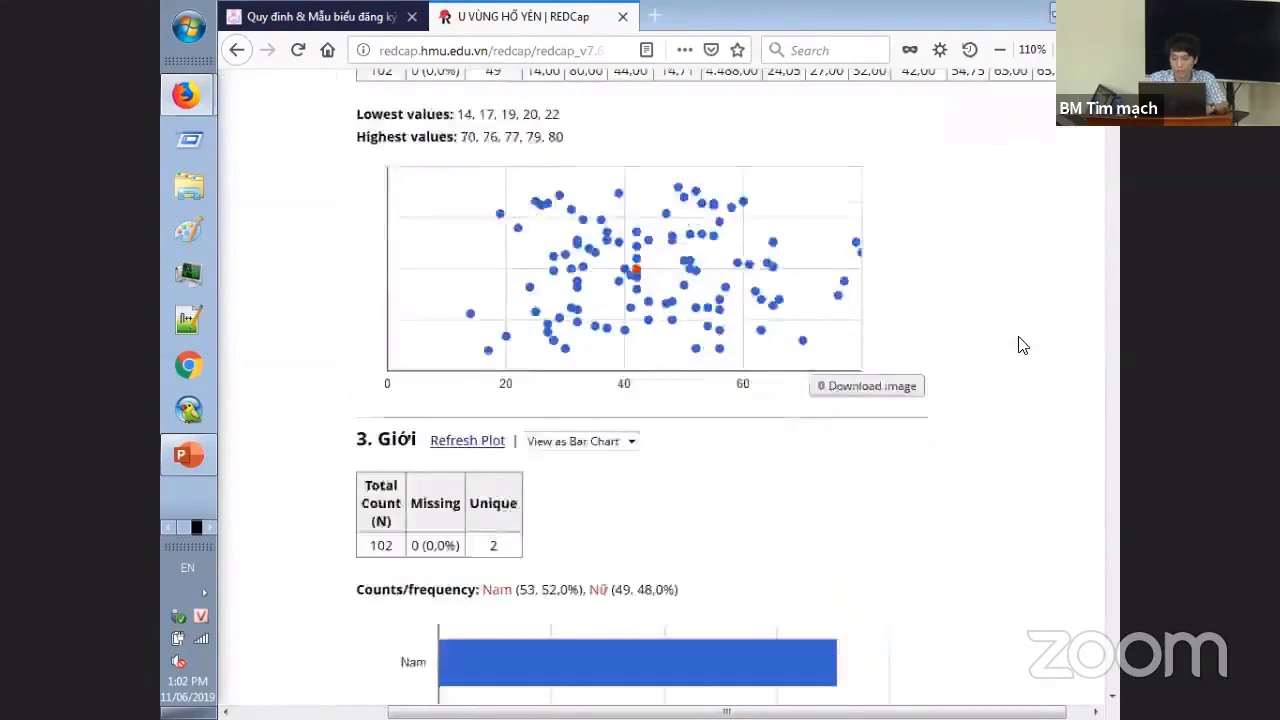
pyautogui.scroll(-2, 1024, 332)
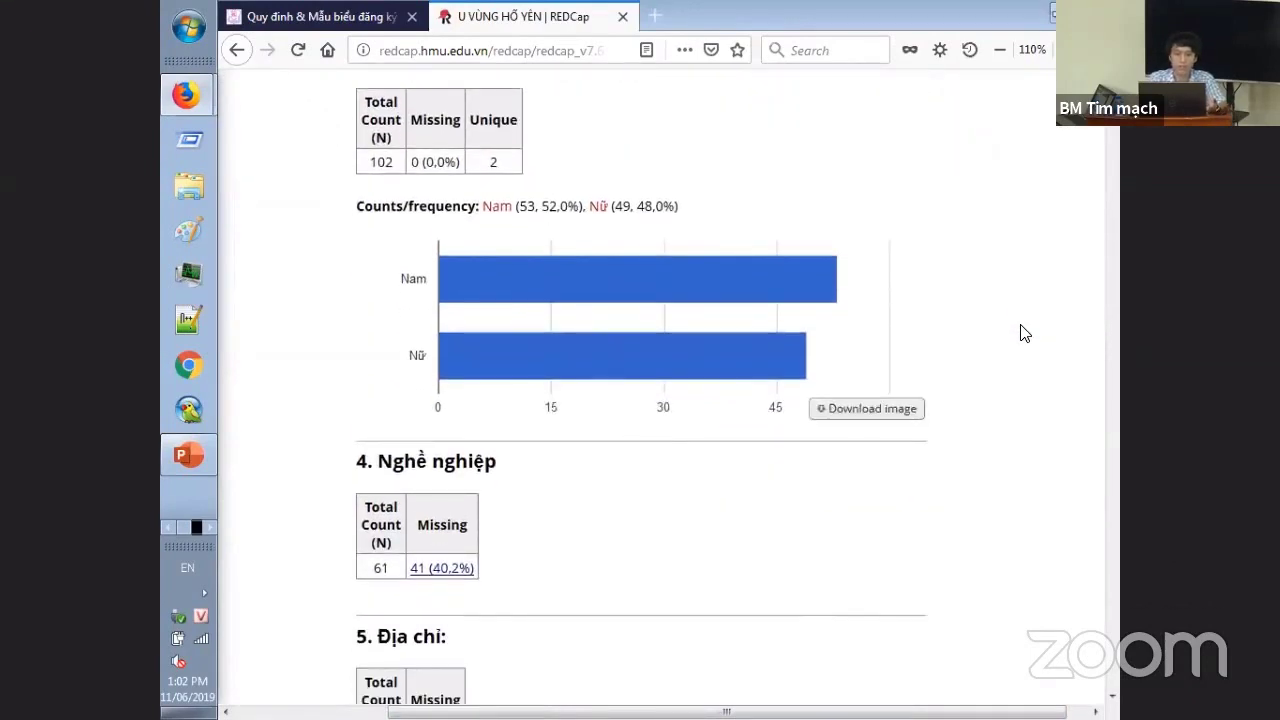
pyautogui.scroll(-9, 1022, 332)
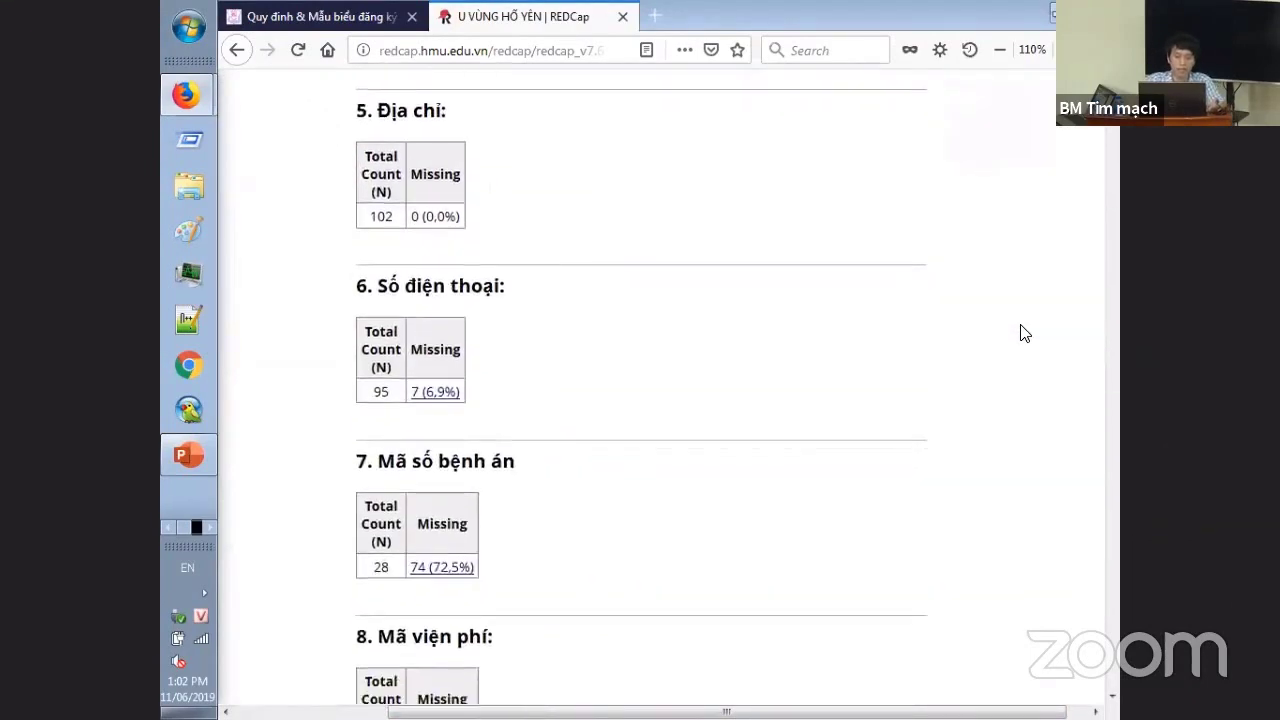
pyautogui.scroll(-15, 1022, 332)
pyautogui.scroll(7, 1022, 332)
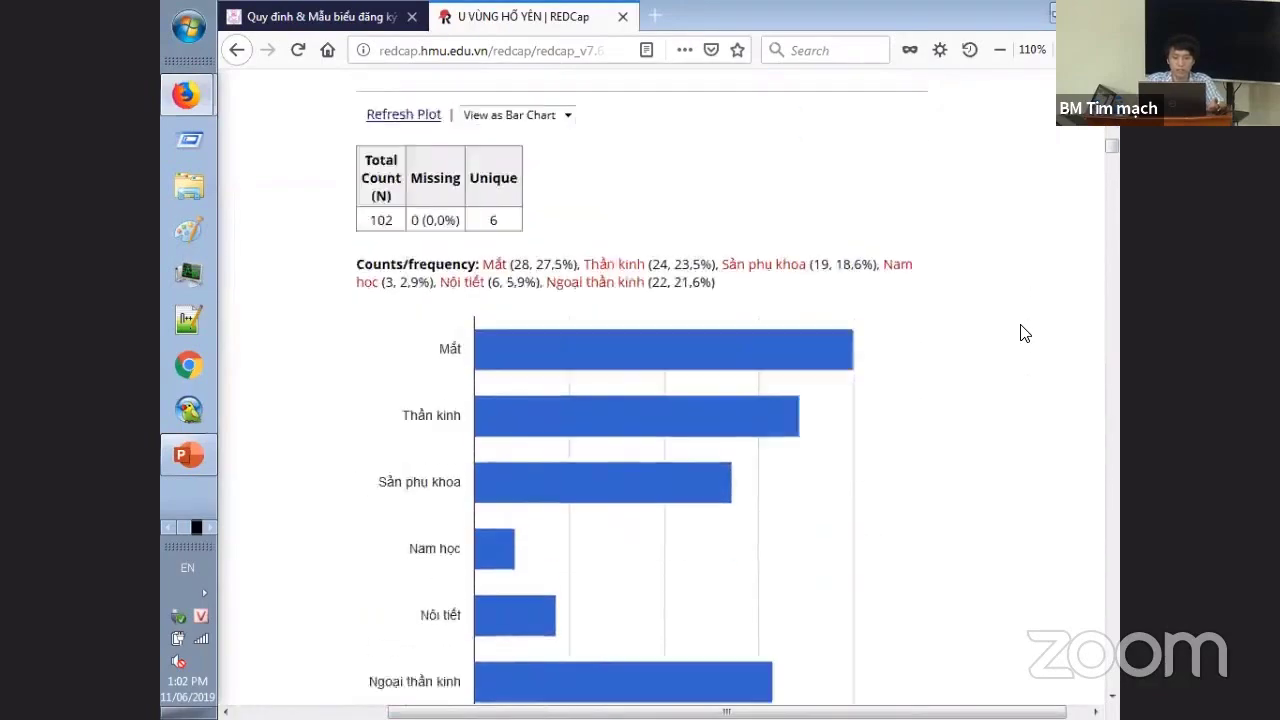
pyautogui.scroll(-5, 1024, 332)
pyautogui.scroll(8, 1024, 332)
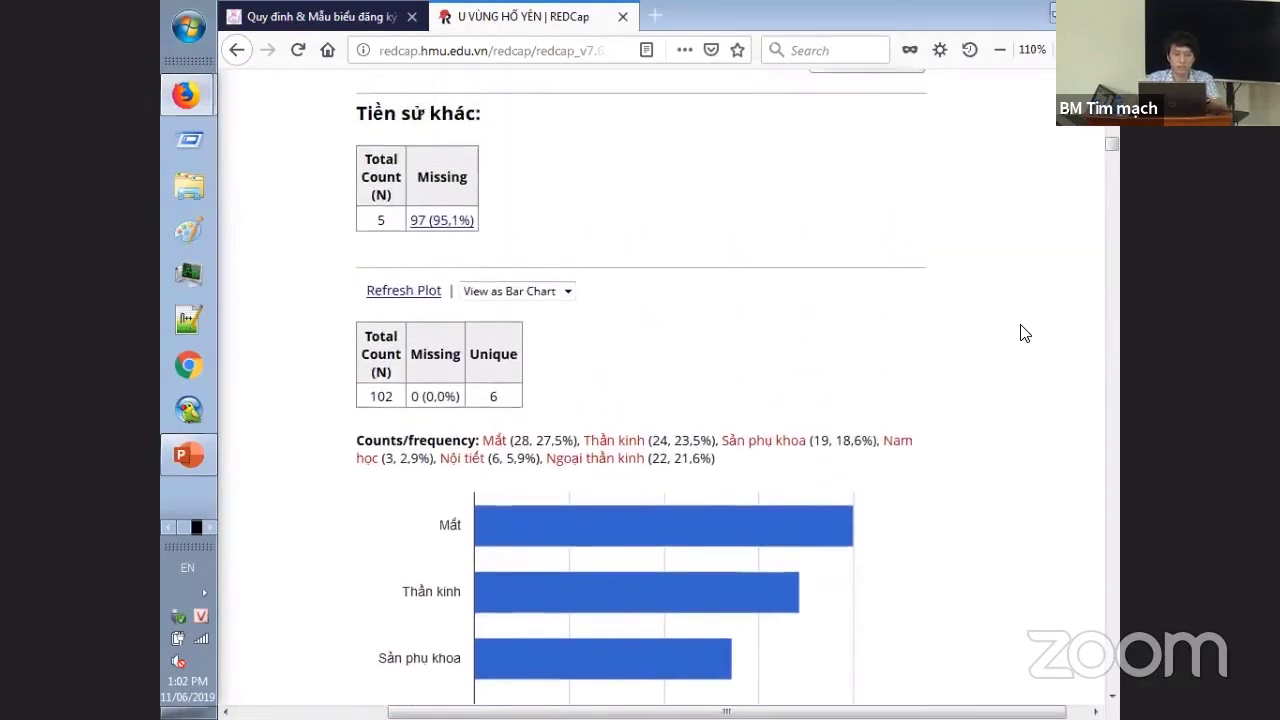
pyautogui.scroll(-6, 1024, 332)
pyautogui.scroll(-15, 1024, 333)
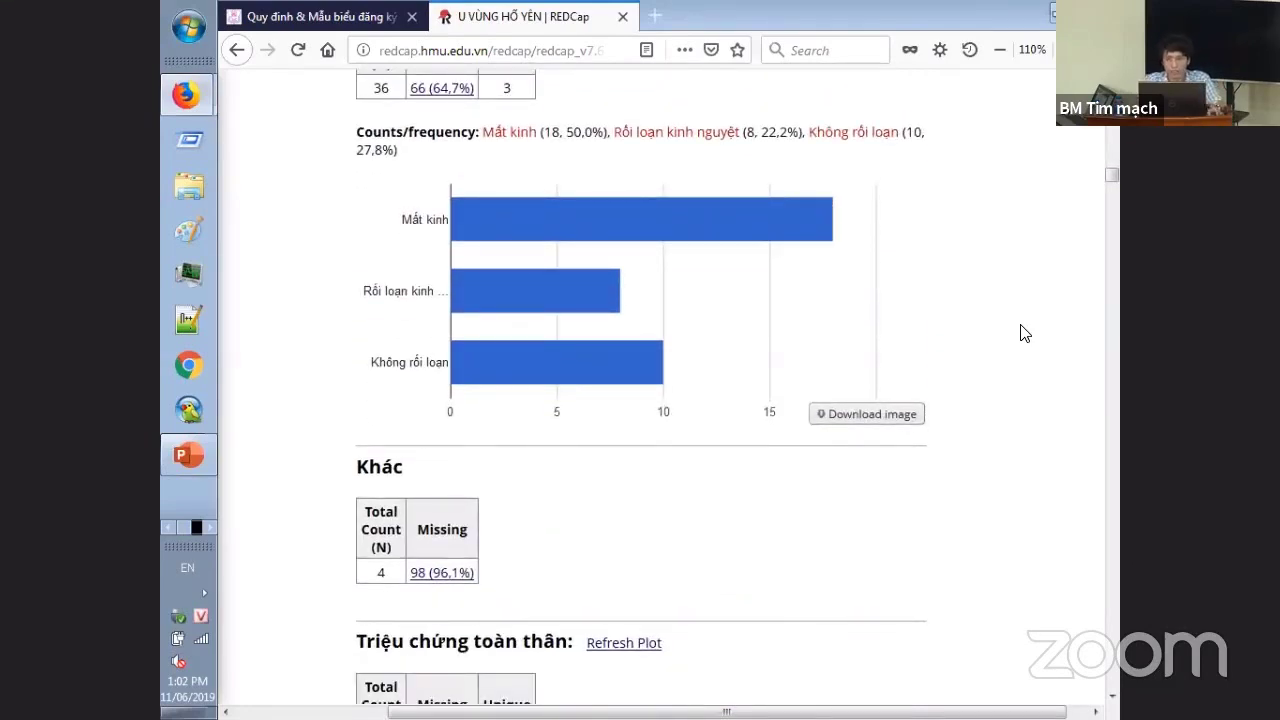
pyautogui.scroll(1, 1024, 333)
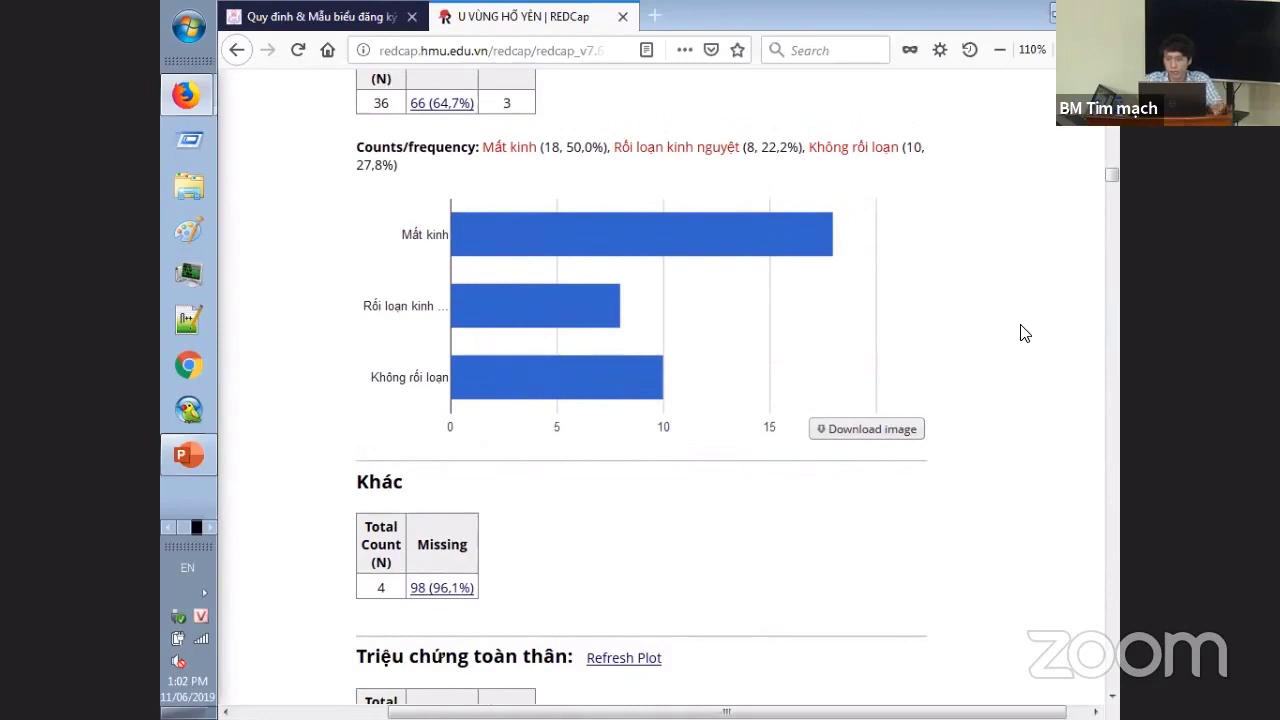
pyautogui.scroll(15, 1024, 333)
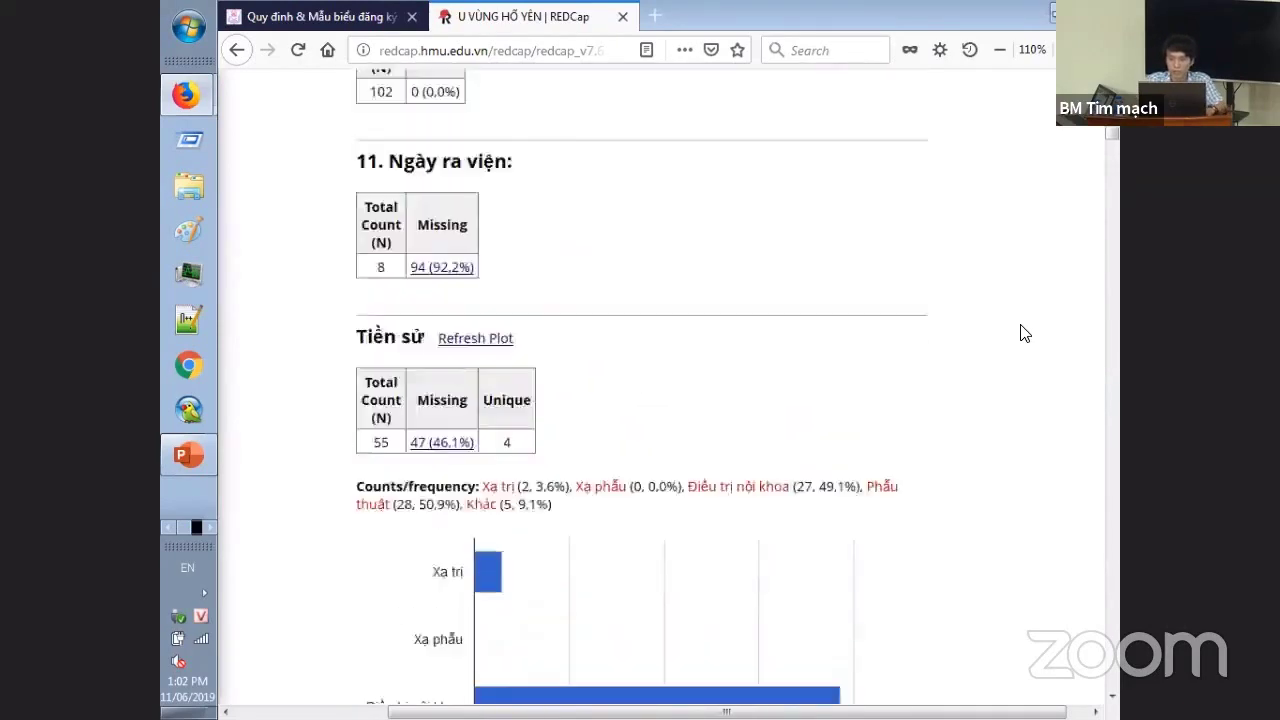
pyautogui.scroll(20, 1024, 333)
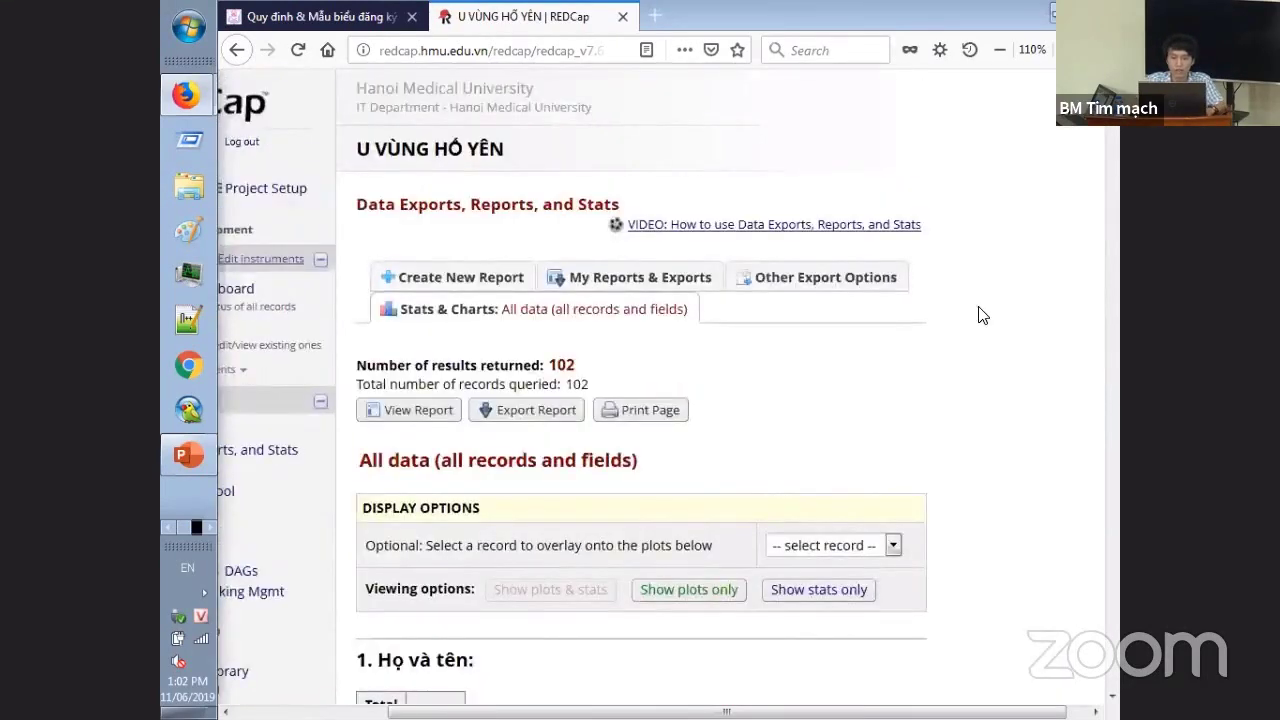
# - Export the All data report as raw CSV and open UVNGHYN_DATA_2019-06-11_0803.csv in Excel
pyautogui.click(666, 286)
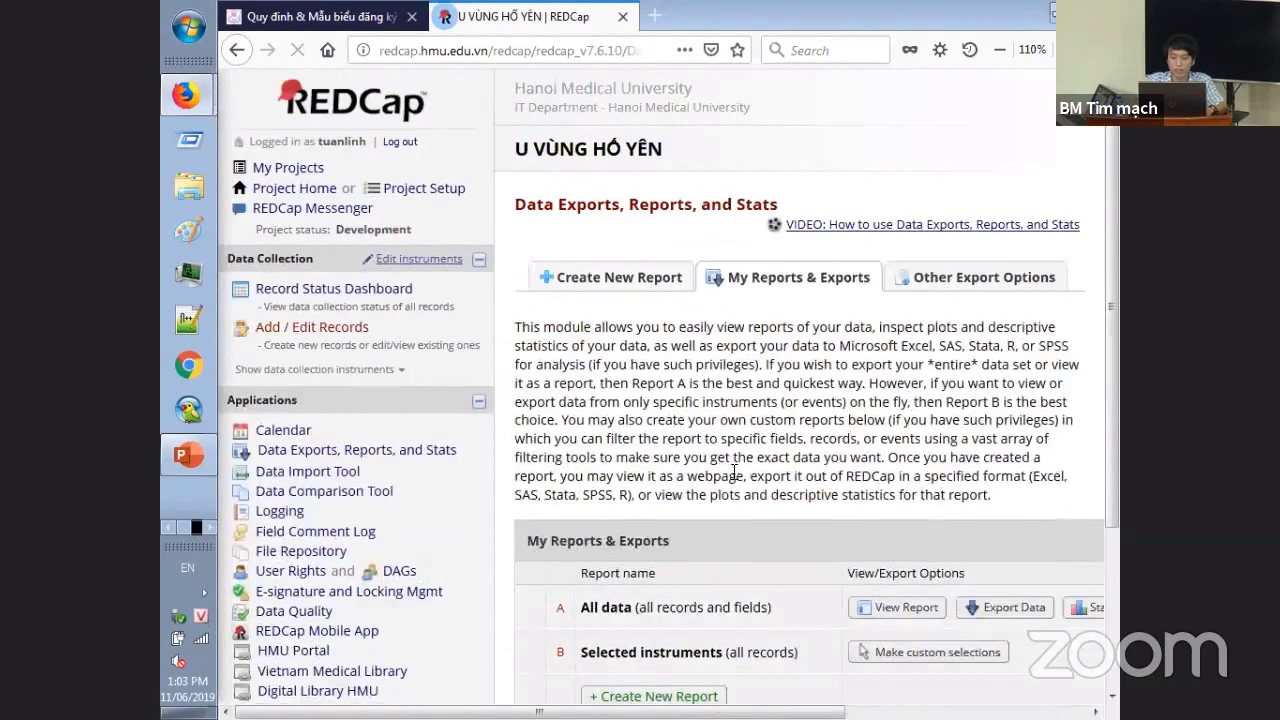
pyautogui.click(1028, 607)
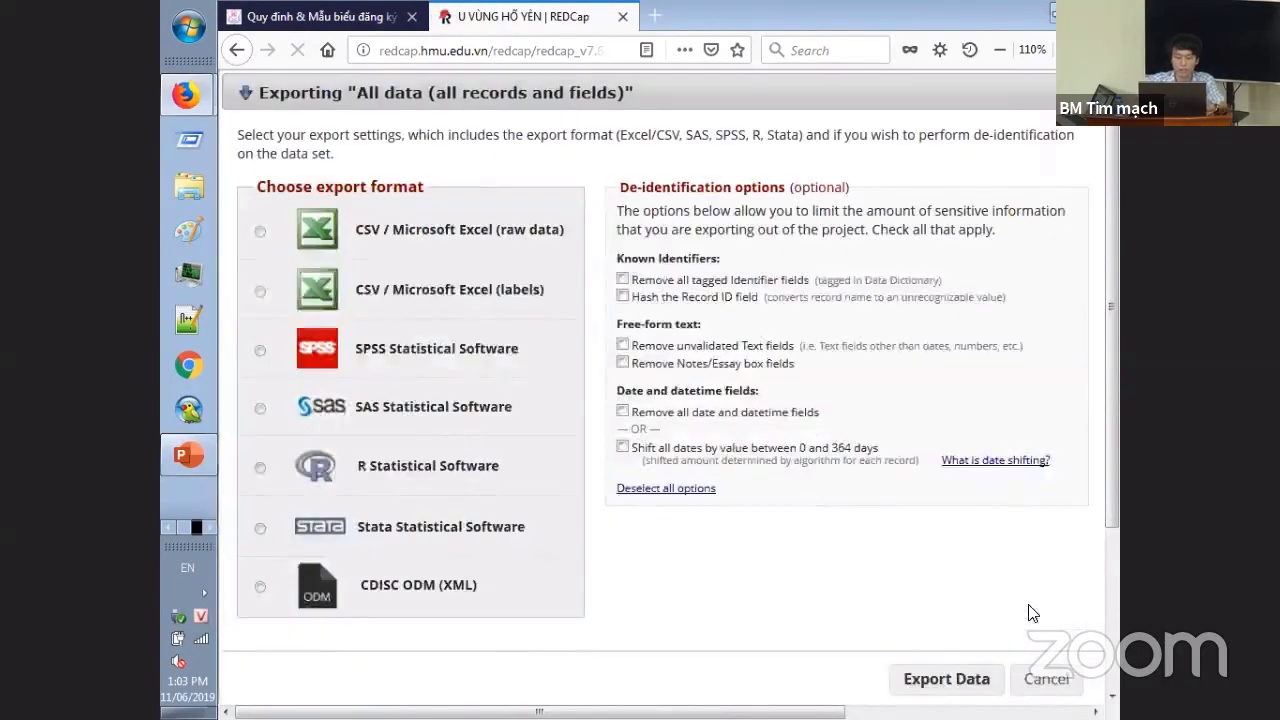
pyautogui.click(511, 235)
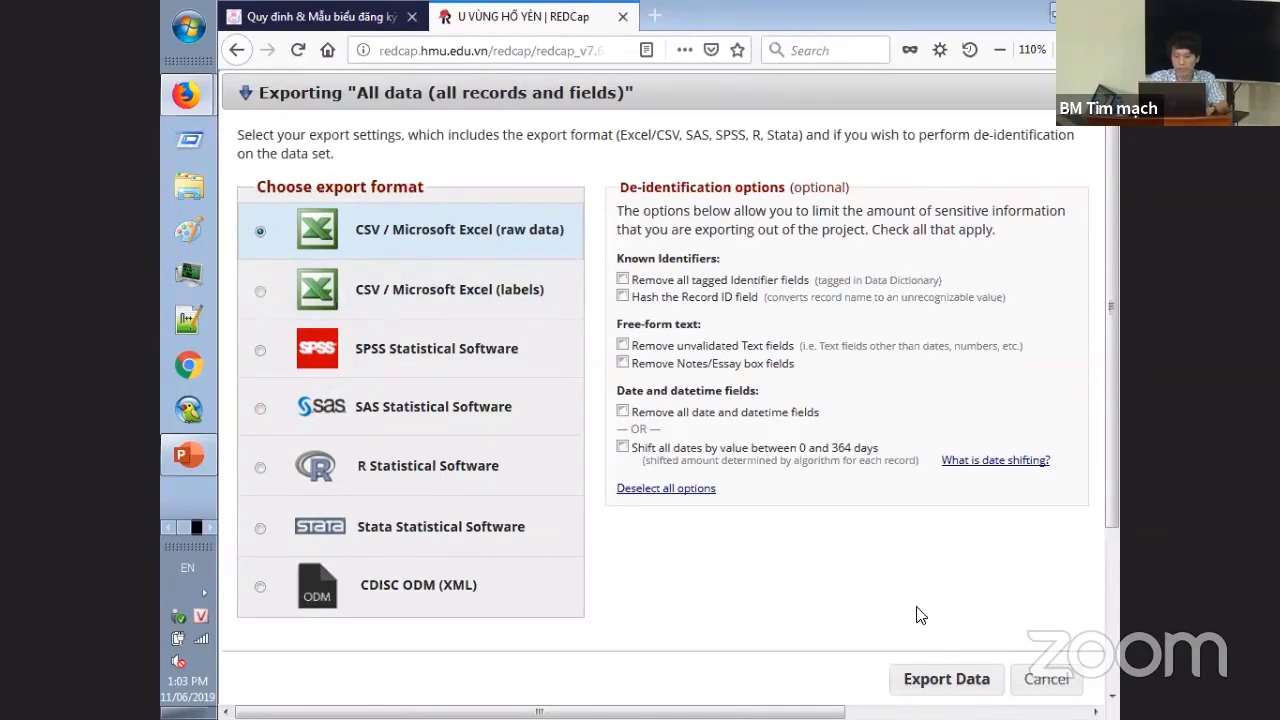
pyautogui.click(946, 679)
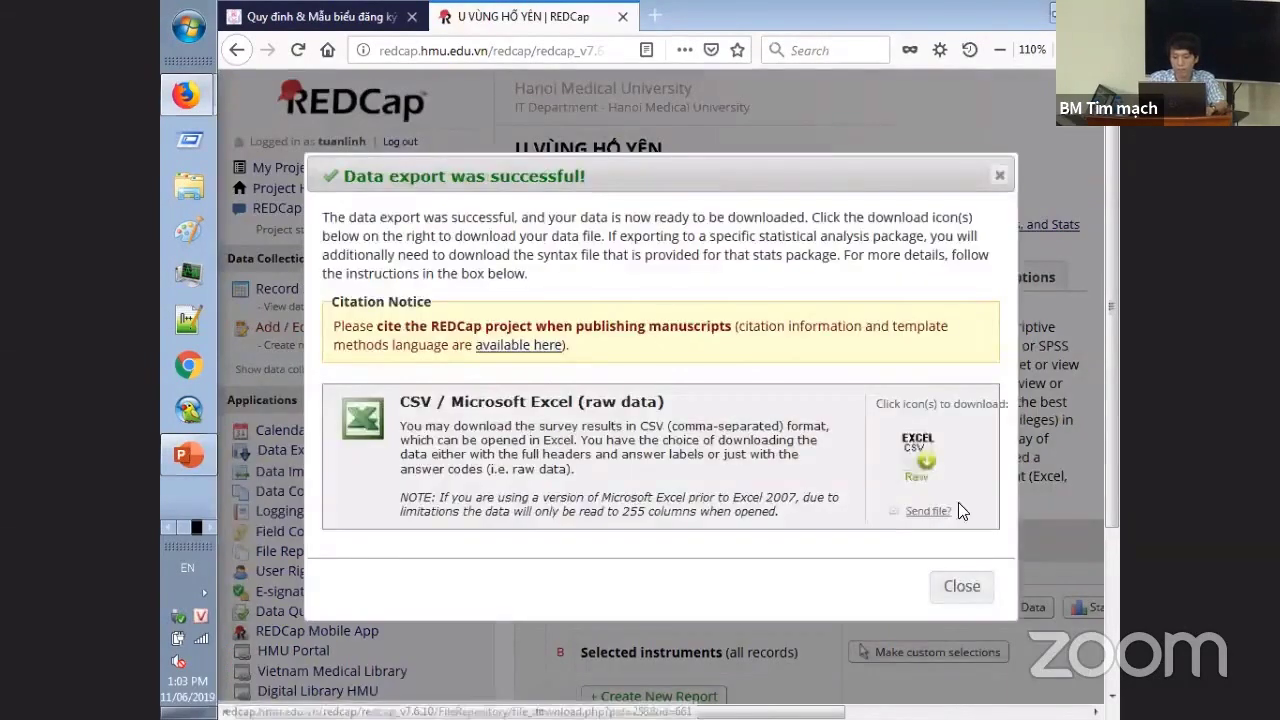
pyautogui.click(905, 470)
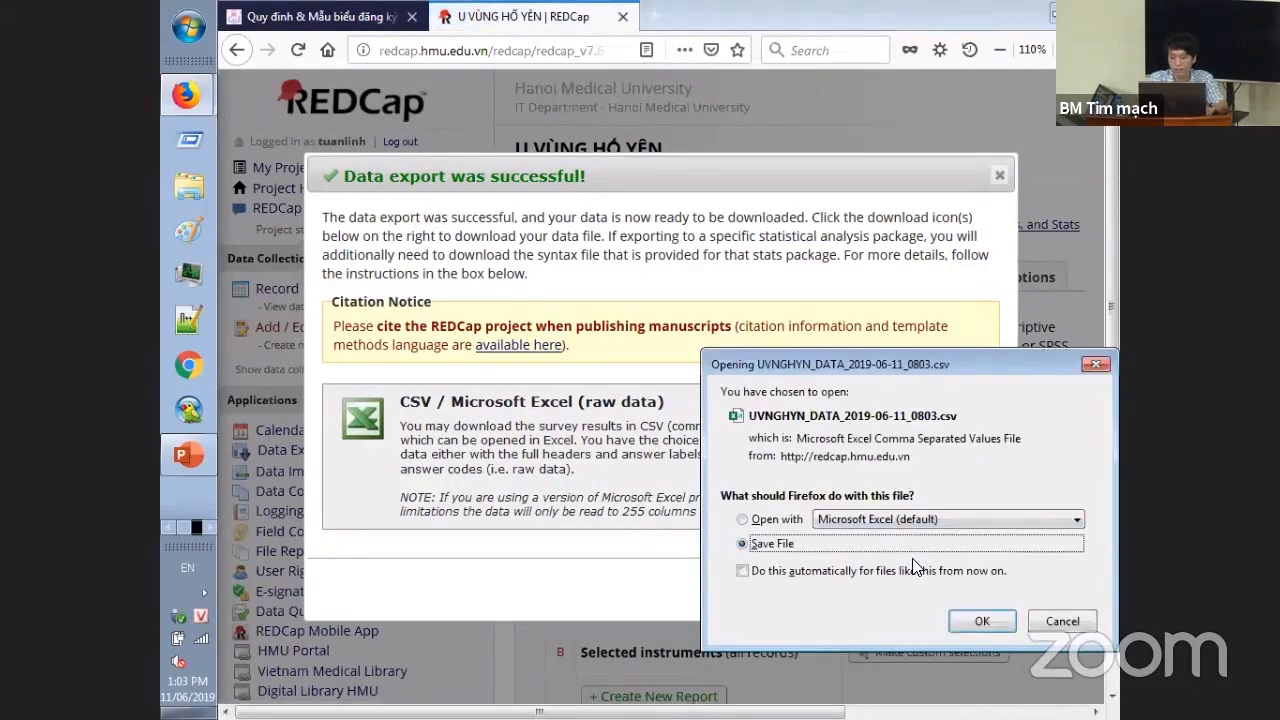
pyautogui.click(970, 621)
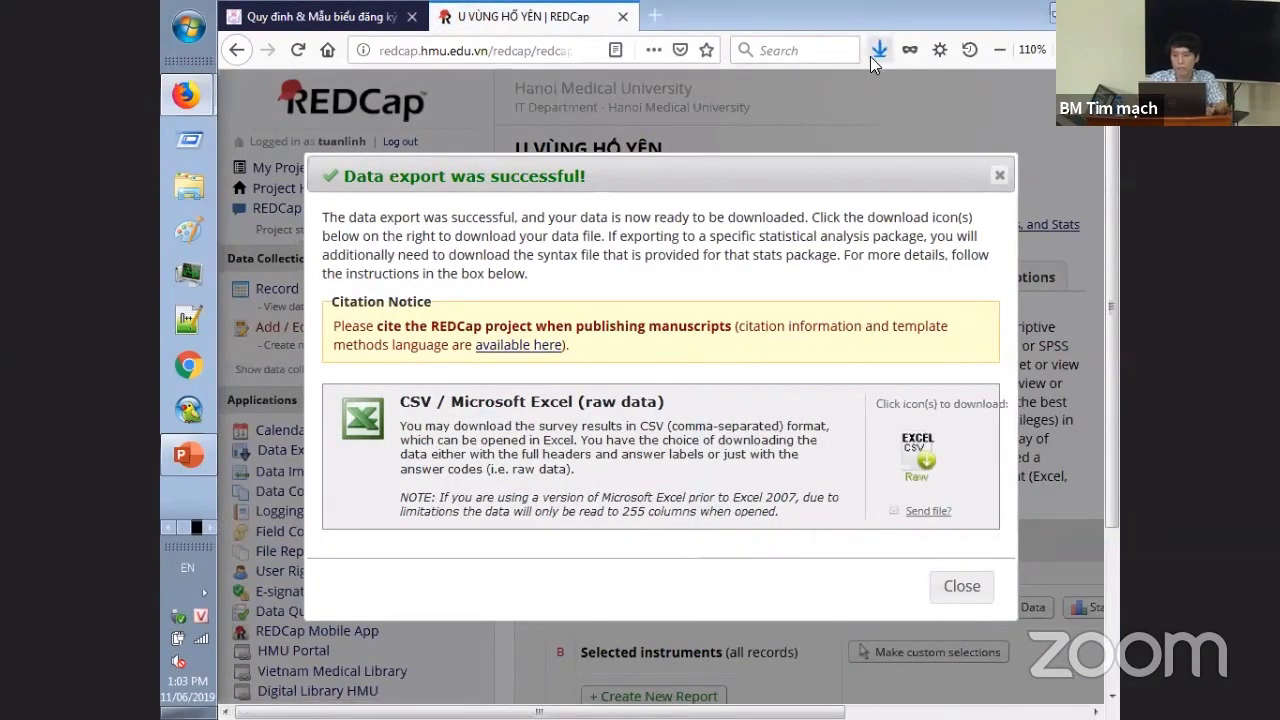
pyautogui.click(876, 56)
pyautogui.click(814, 100)
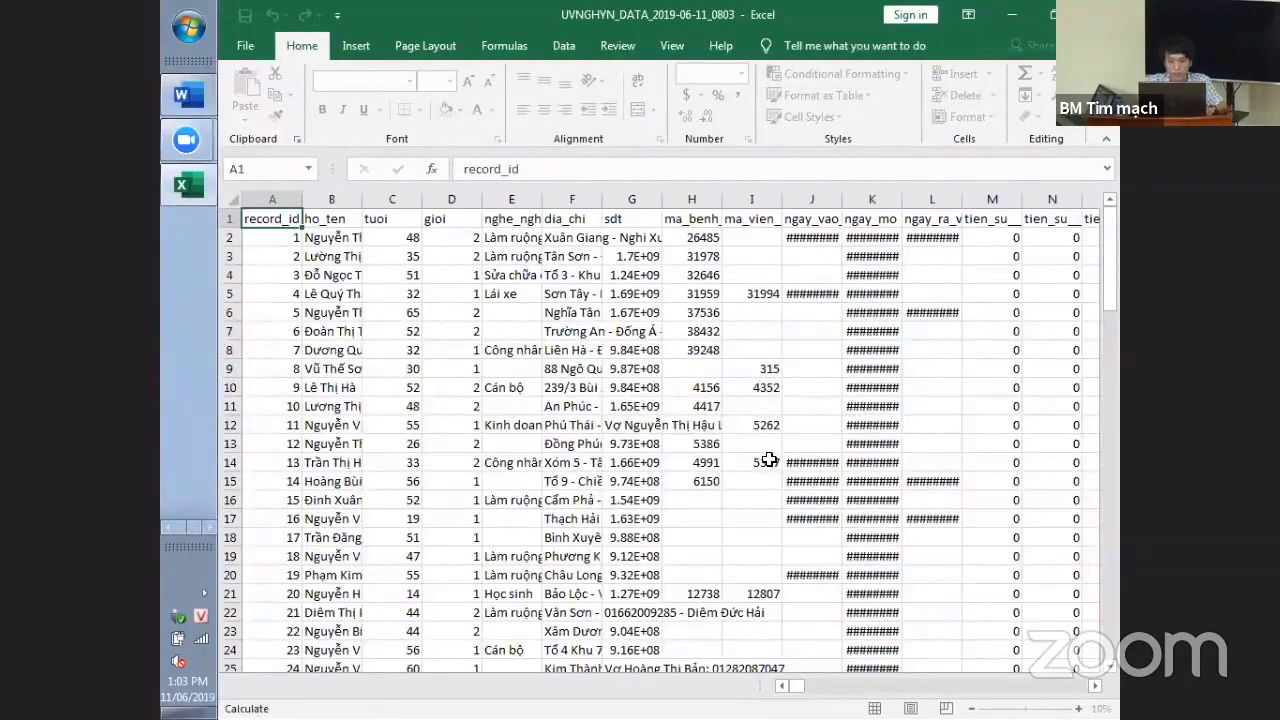
# - Widen columns K and J so their dates show, then scroll right through further columns
pyautogui.moveTo(903, 199); pyautogui.dragTo(927, 201)
pyautogui.moveTo(843, 200); pyautogui.dragTo(885, 206)
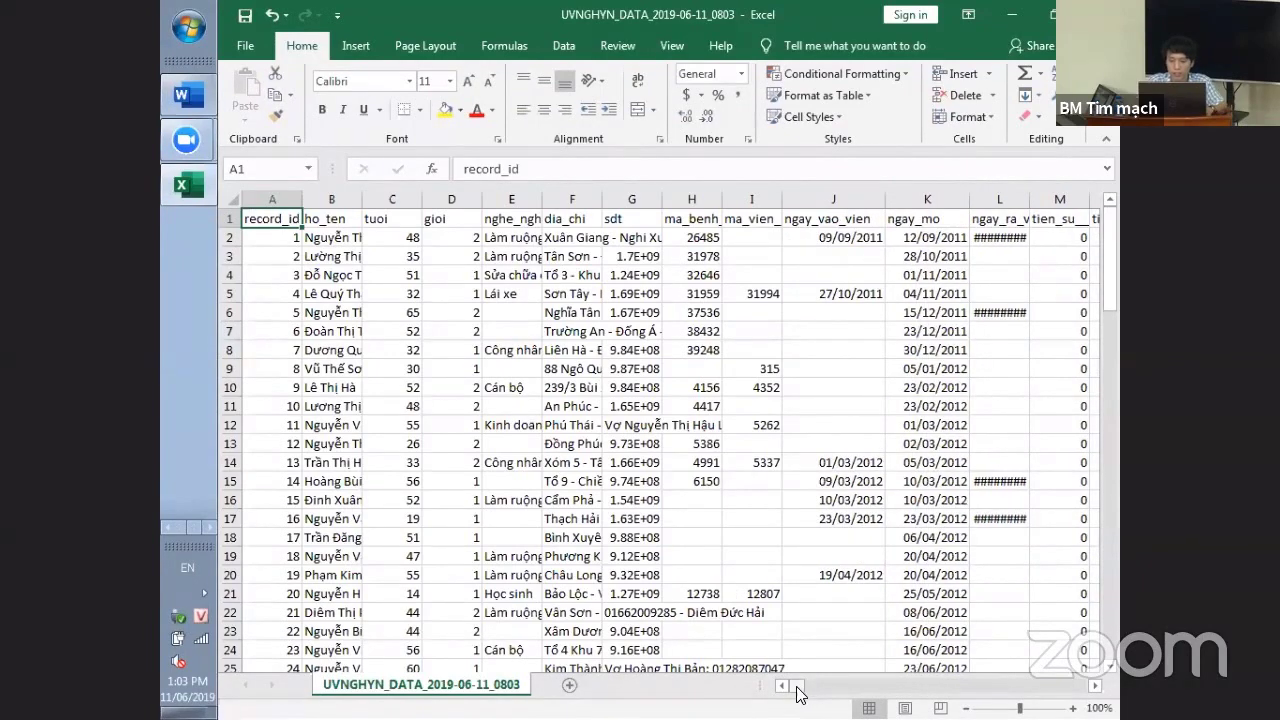
pyautogui.moveTo(797, 694); pyautogui.dragTo(918, 693)
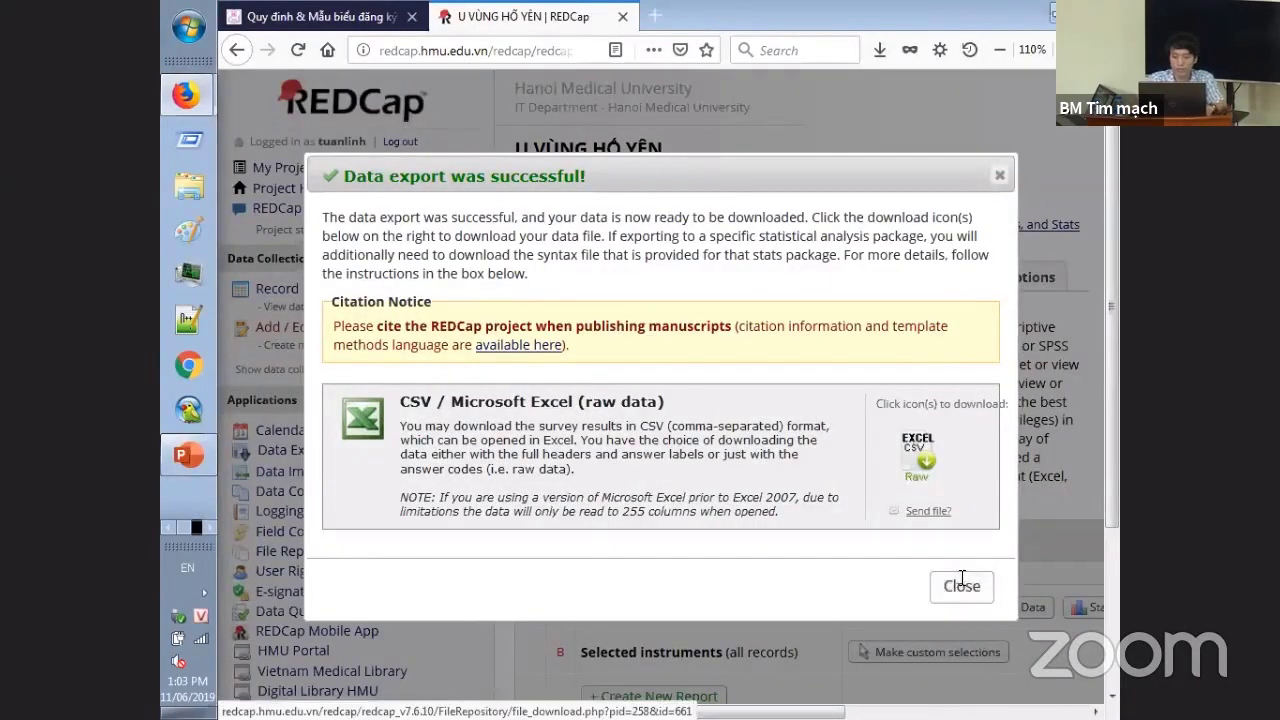
# - Export All data as labelled CSV and open UVNGHYN_DATA_LABELS_2019-06-11_0803.csv in Excel
pyautogui.click(962, 586)
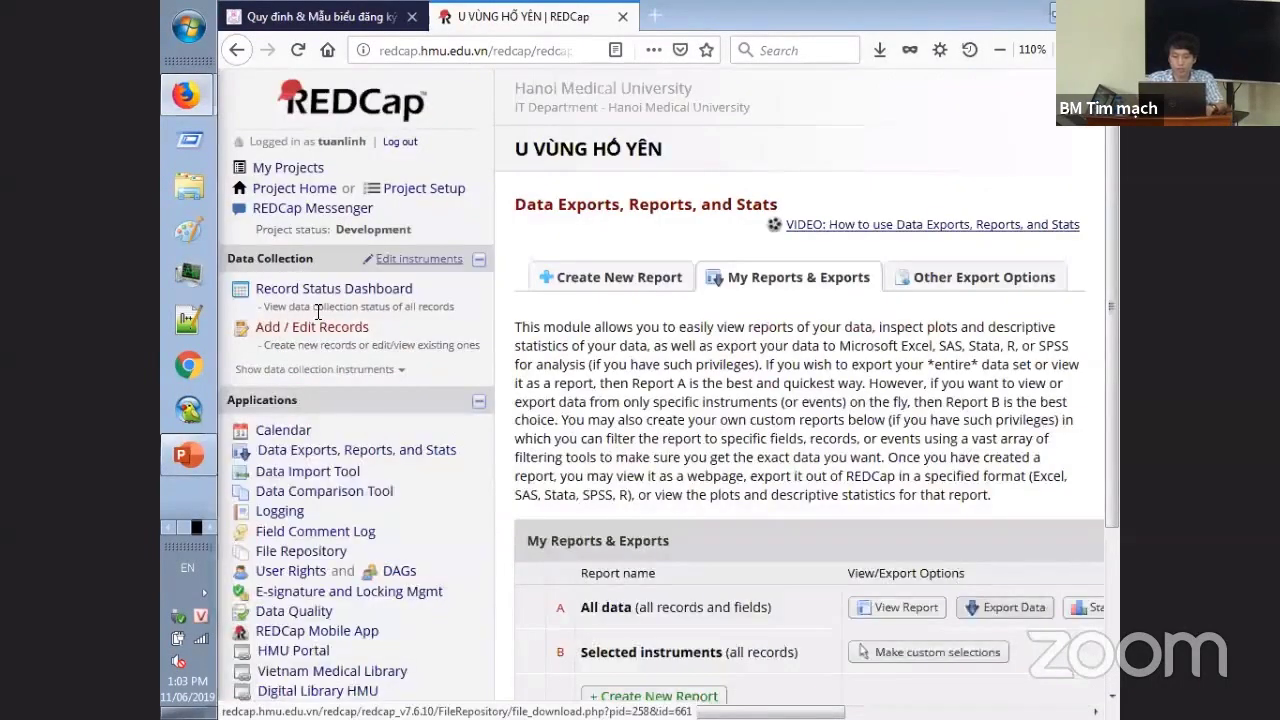
pyautogui.click(1020, 607)
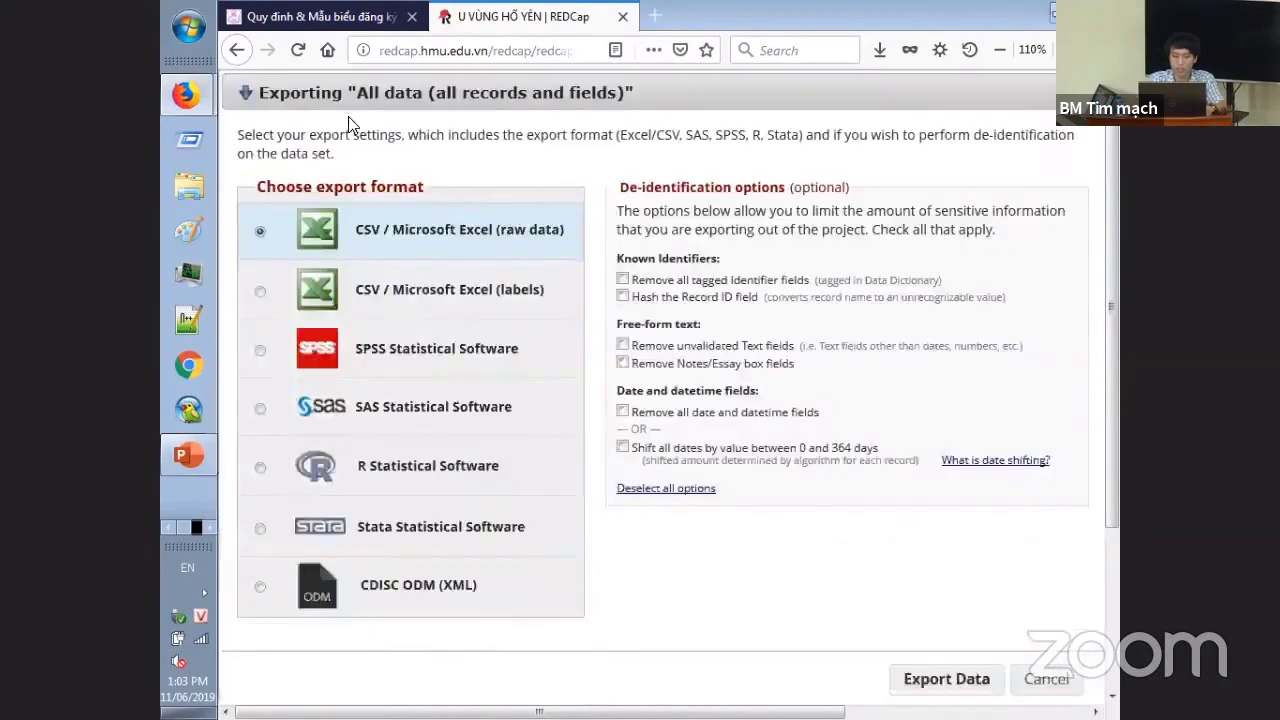
pyautogui.click(483, 312)
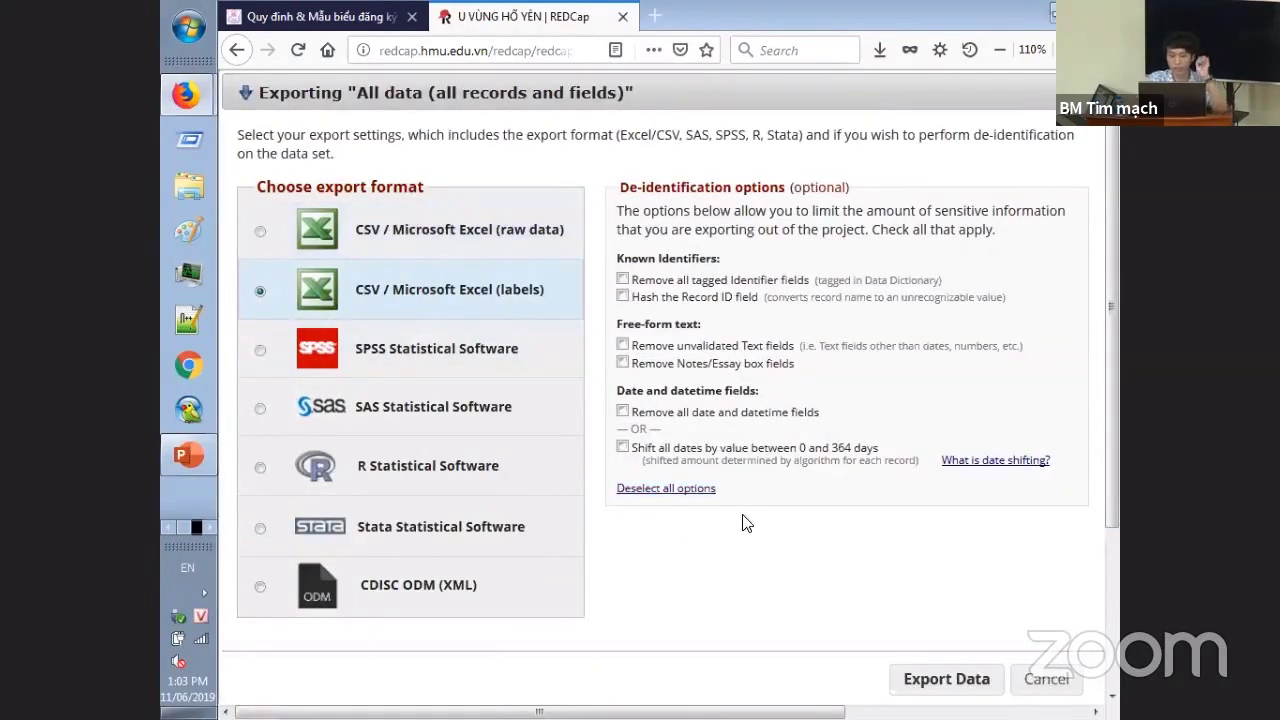
pyautogui.click(947, 680)
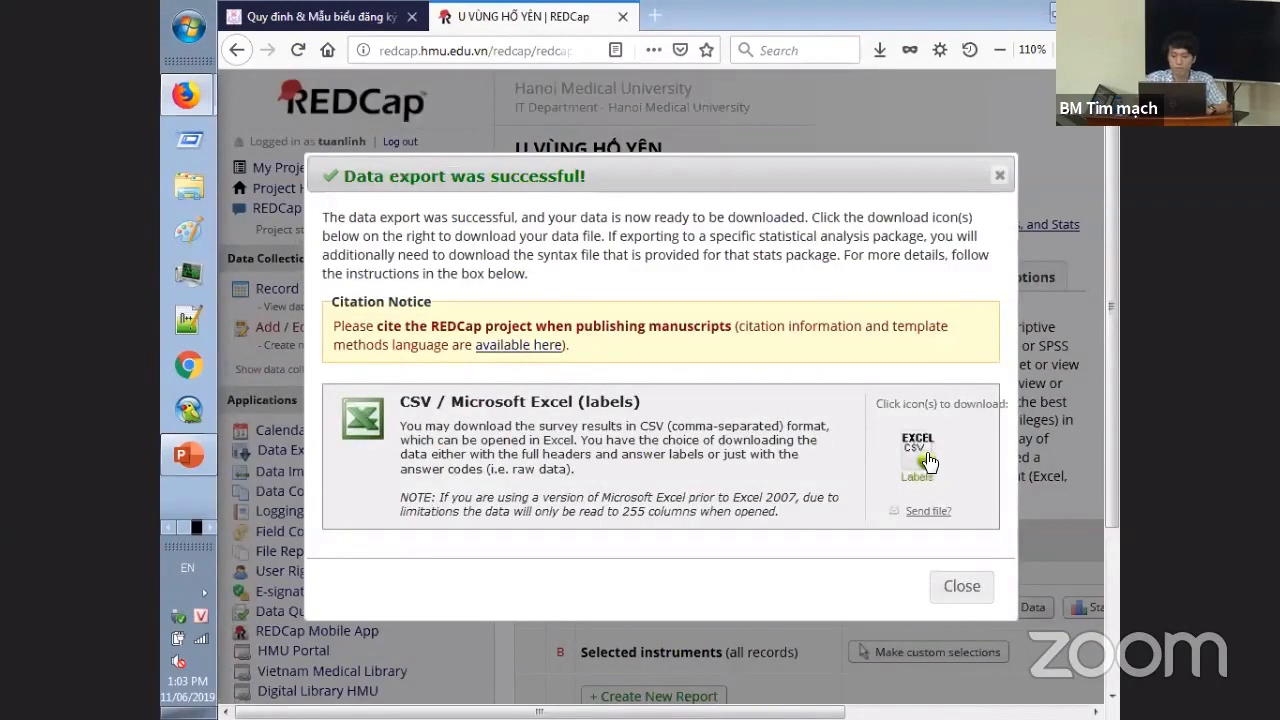
pyautogui.click(924, 458)
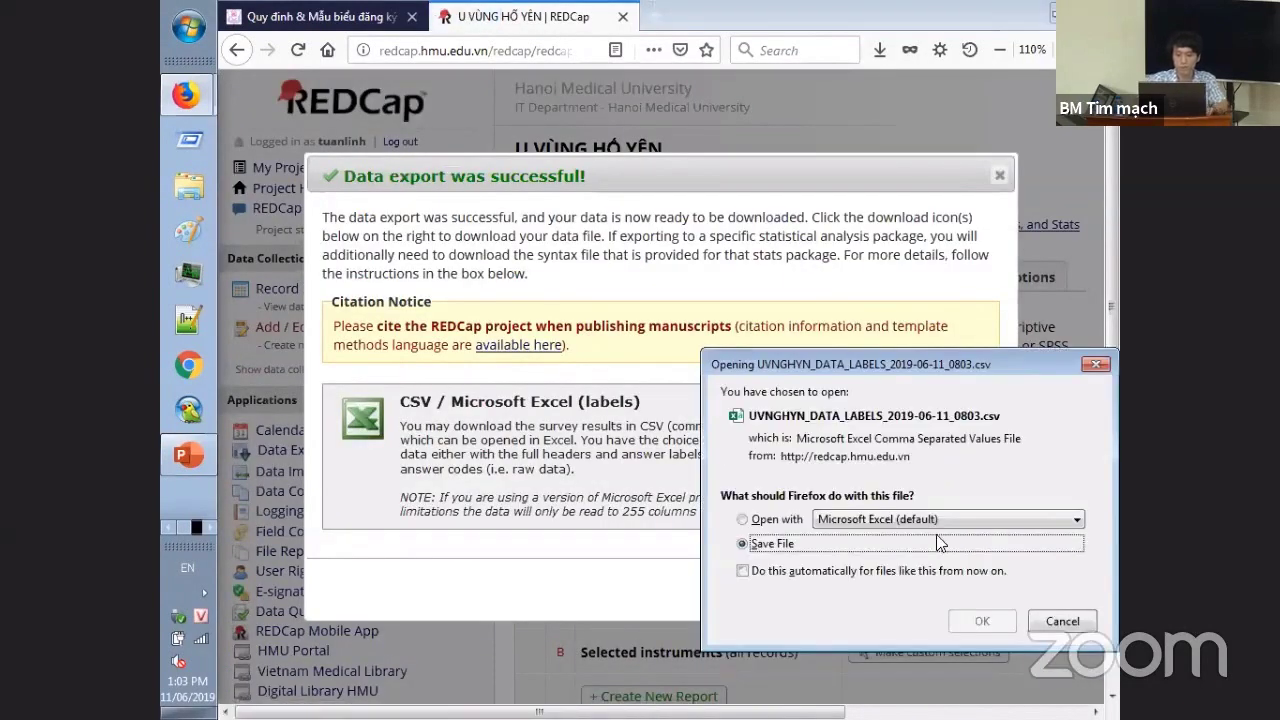
pyautogui.click(975, 618)
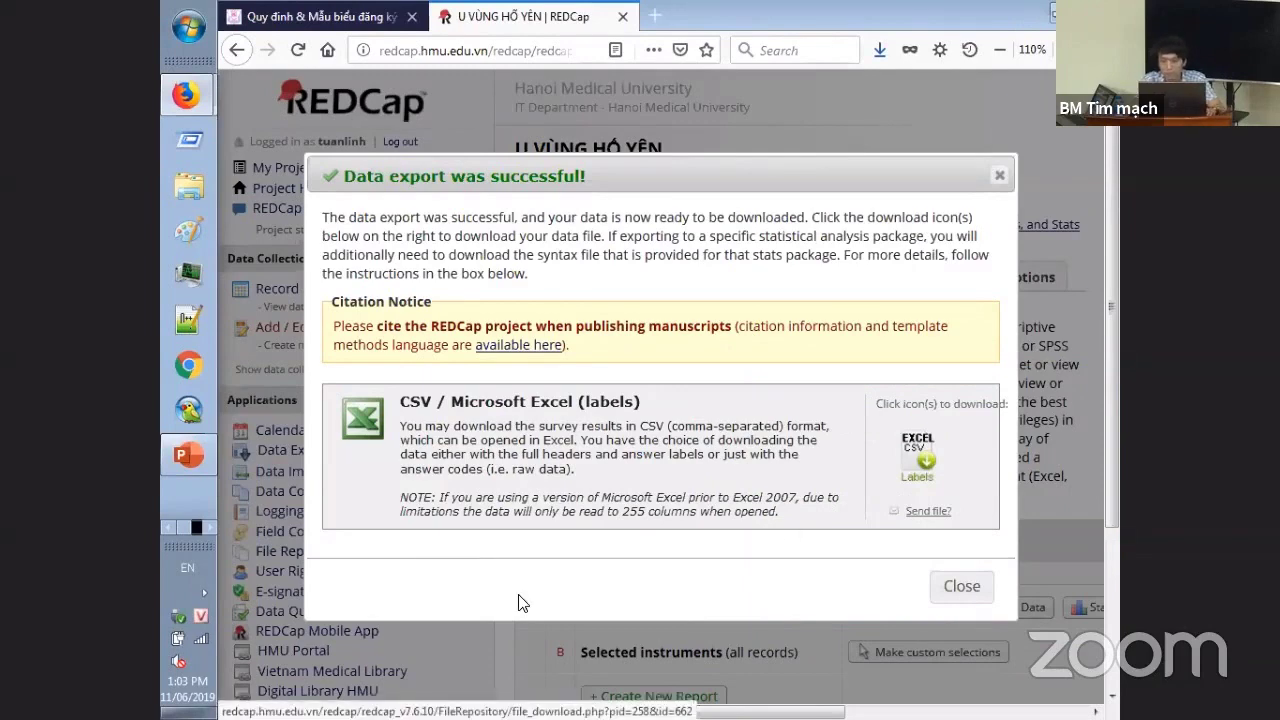
pyautogui.click(880, 52)
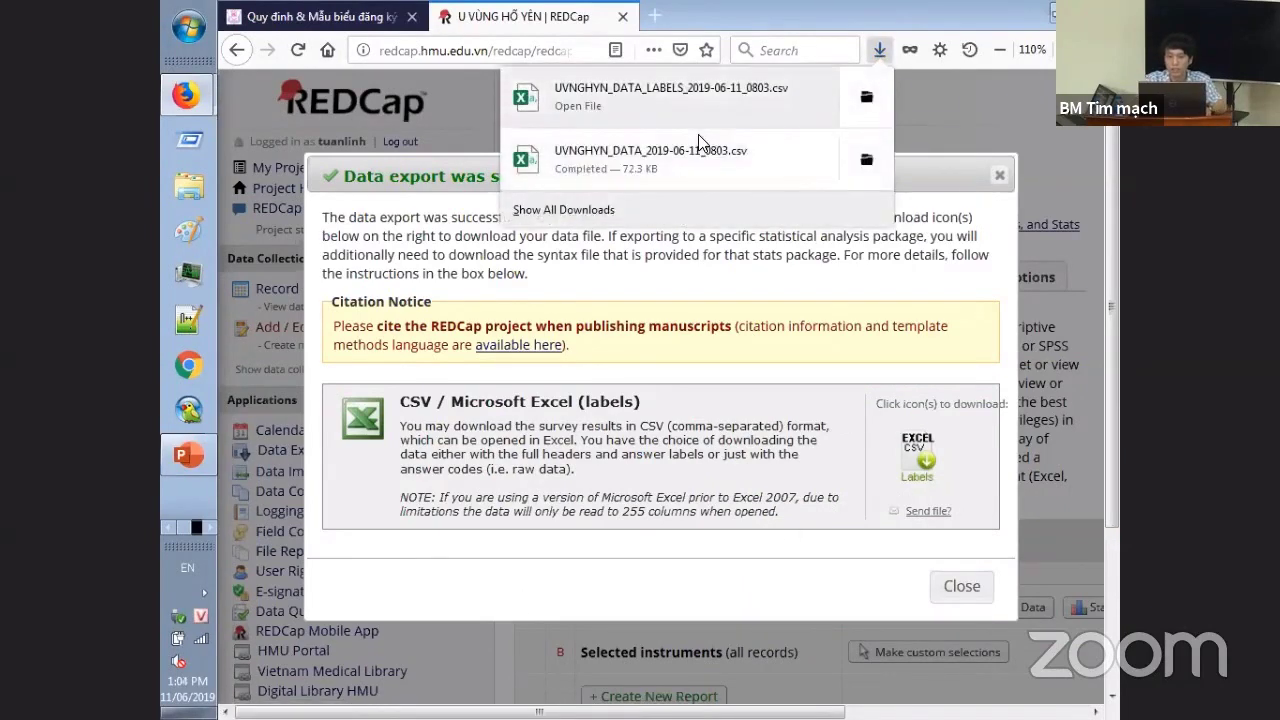
pyautogui.click(746, 92)
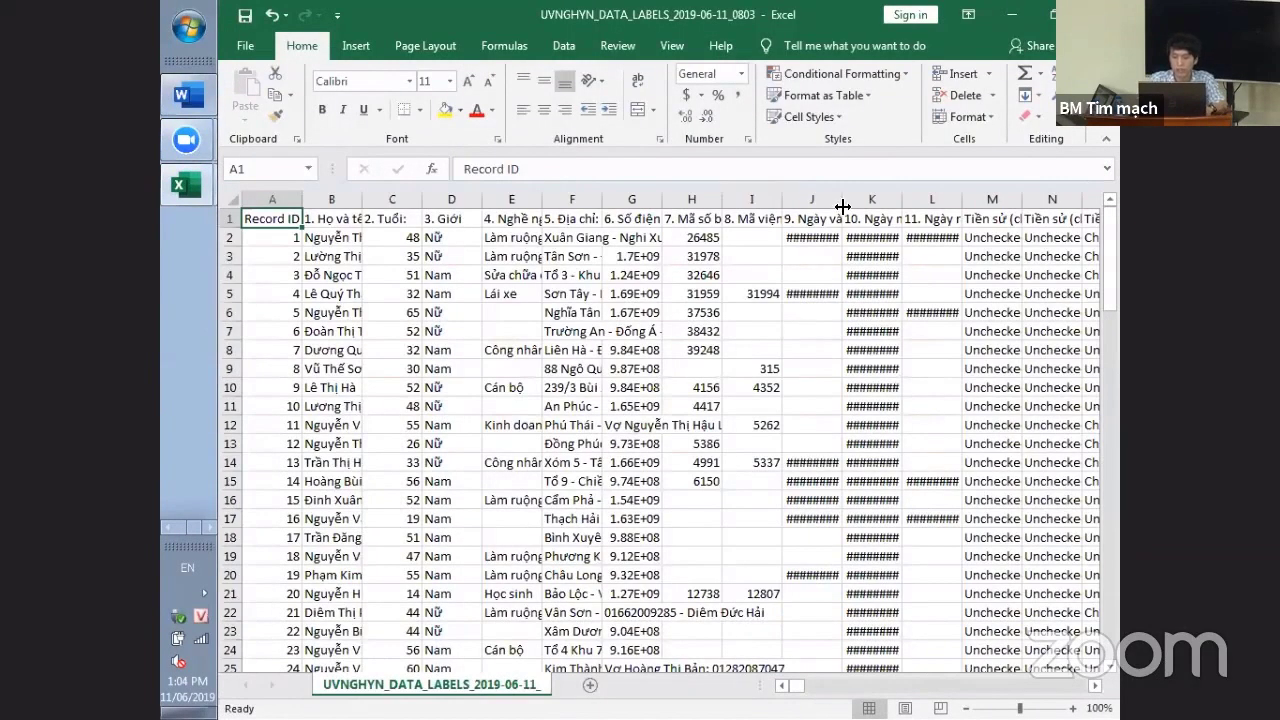
# - Widen column J of the labelled sheet and inspect cells O2, BP5 and BP13
pyautogui.moveTo(842, 203); pyautogui.dragTo(950, 204)
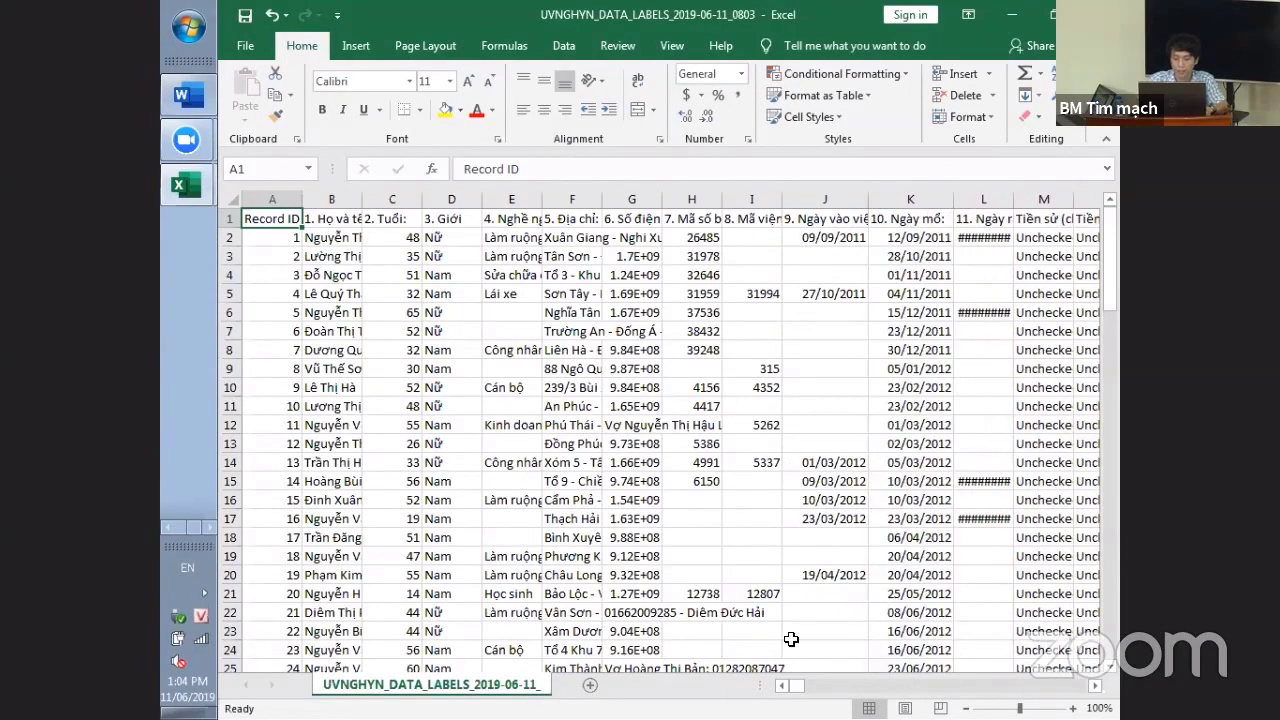
pyautogui.click(1096, 686)
pyautogui.click(1096, 686)
pyautogui.moveTo(1096, 686); pyautogui.dragTo(1096, 686)
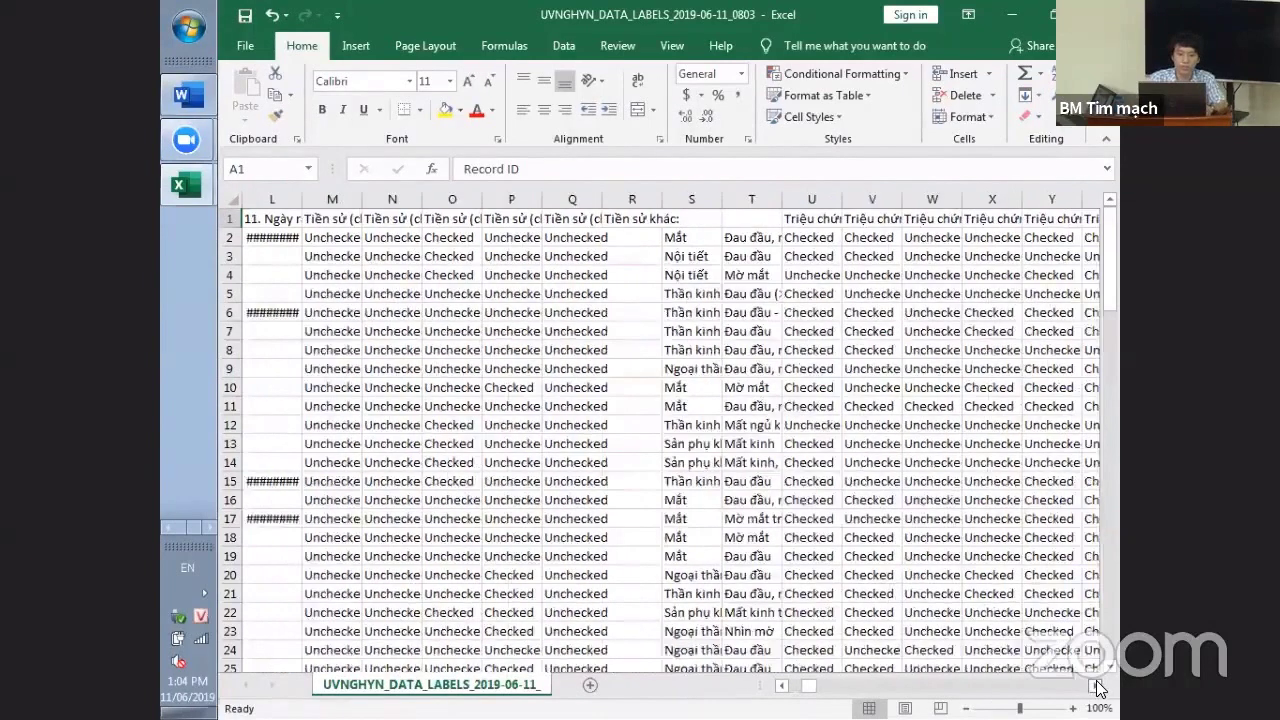
pyautogui.click(456, 242)
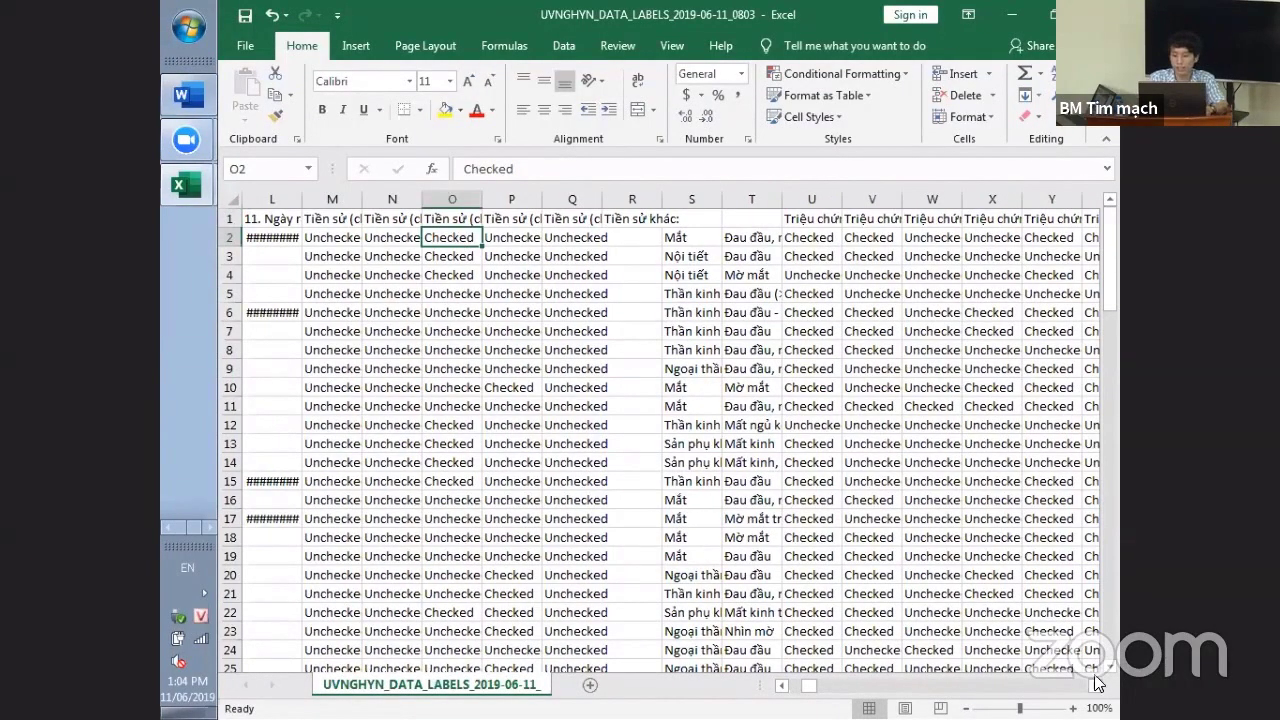
pyautogui.moveTo(1096, 686); pyautogui.dragTo(1097, 689)
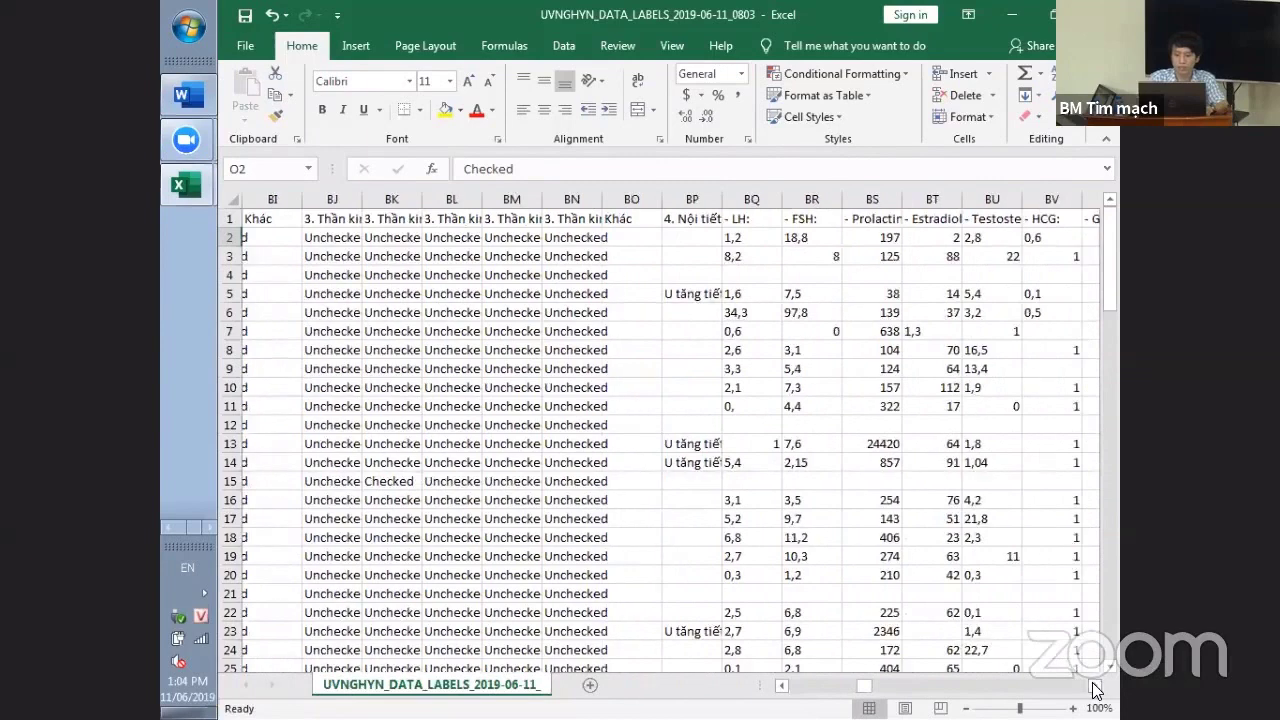
pyautogui.click(672, 292)
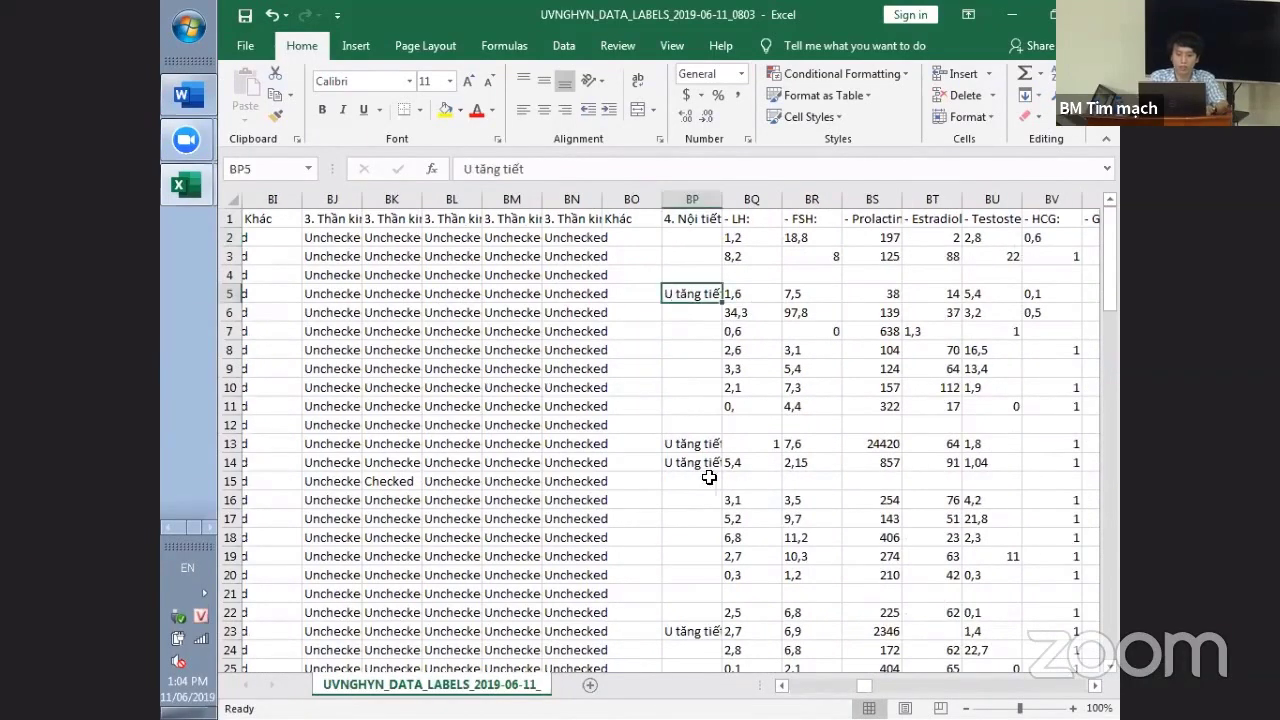
pyautogui.click(688, 444)
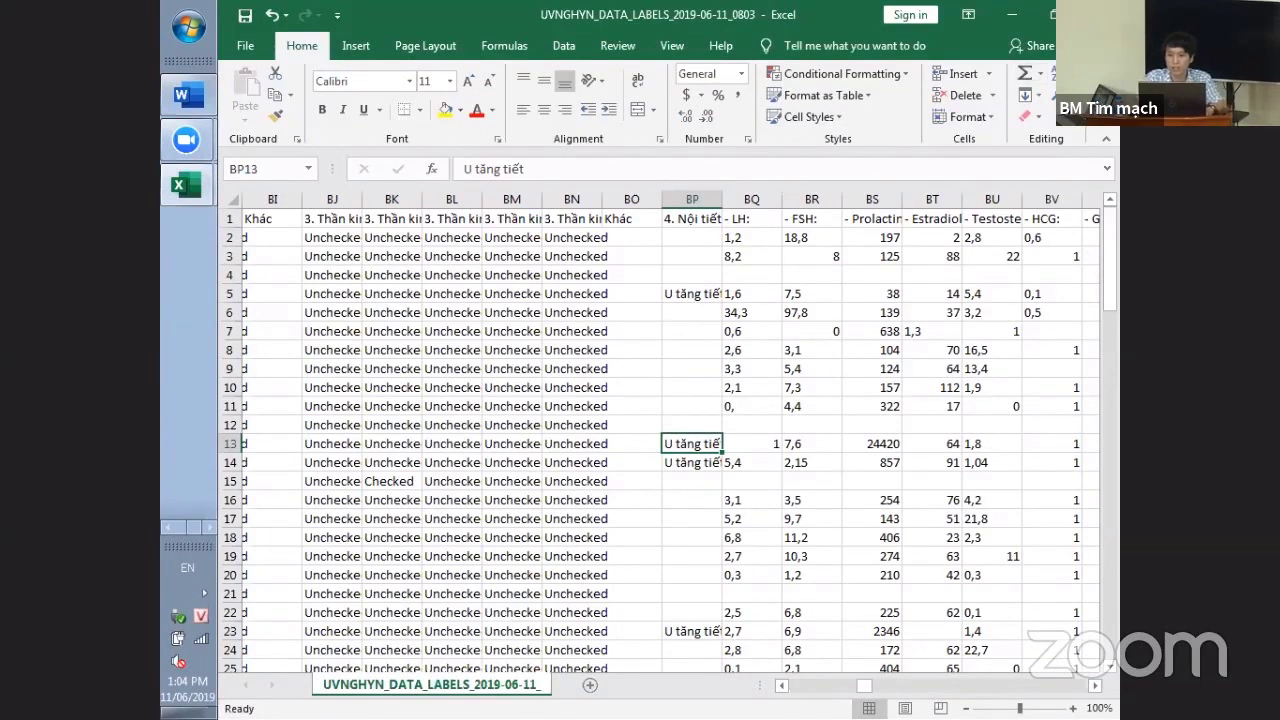
pyautogui.click(1011, 14)
# - Hide Excel, dismiss REDCap's 'Data export was successful!' message and scroll the exports page
pyautogui.click(1011, 14)
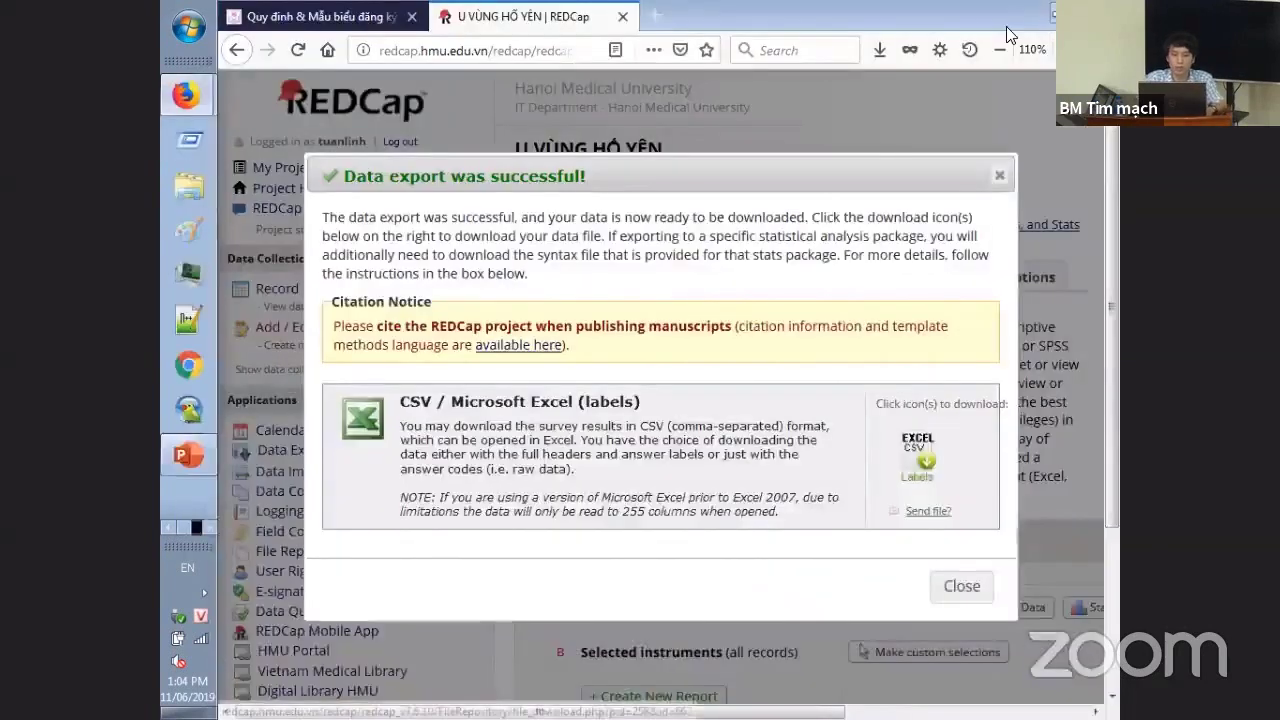
pyautogui.click(1000, 178)
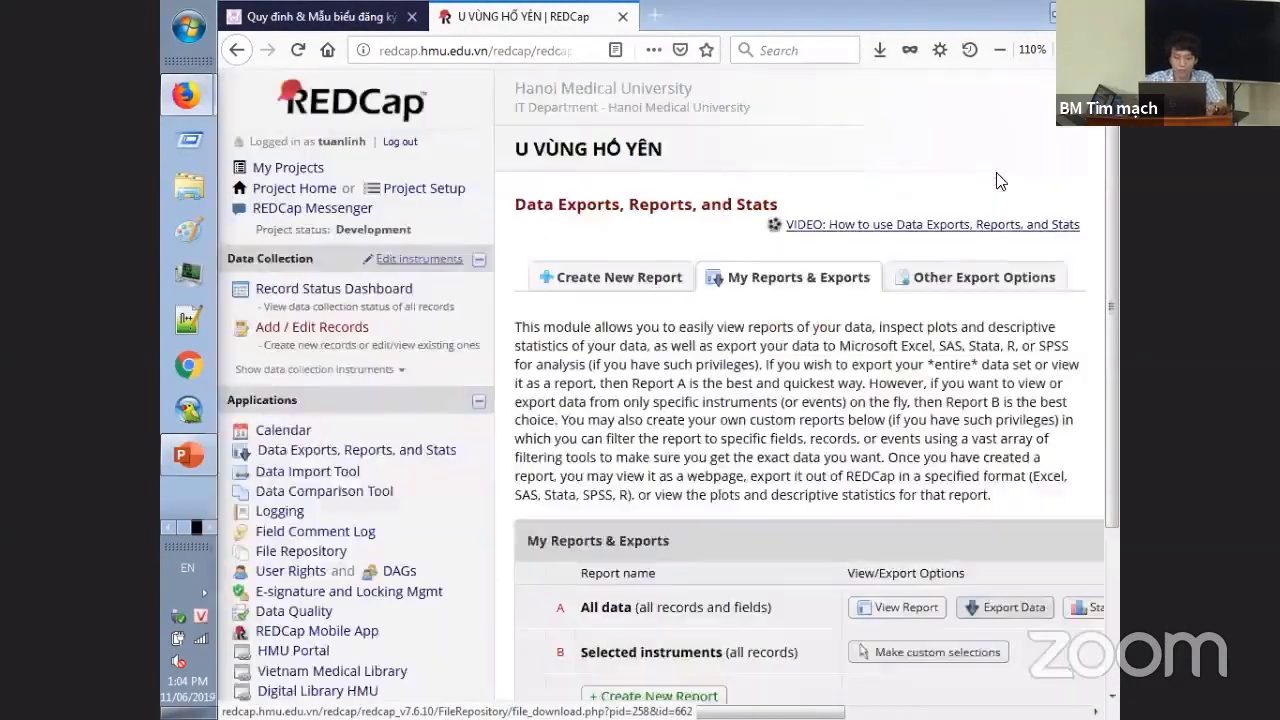
pyautogui.scroll(-4, 735, 400)
pyautogui.scroll(3, 725, 408)
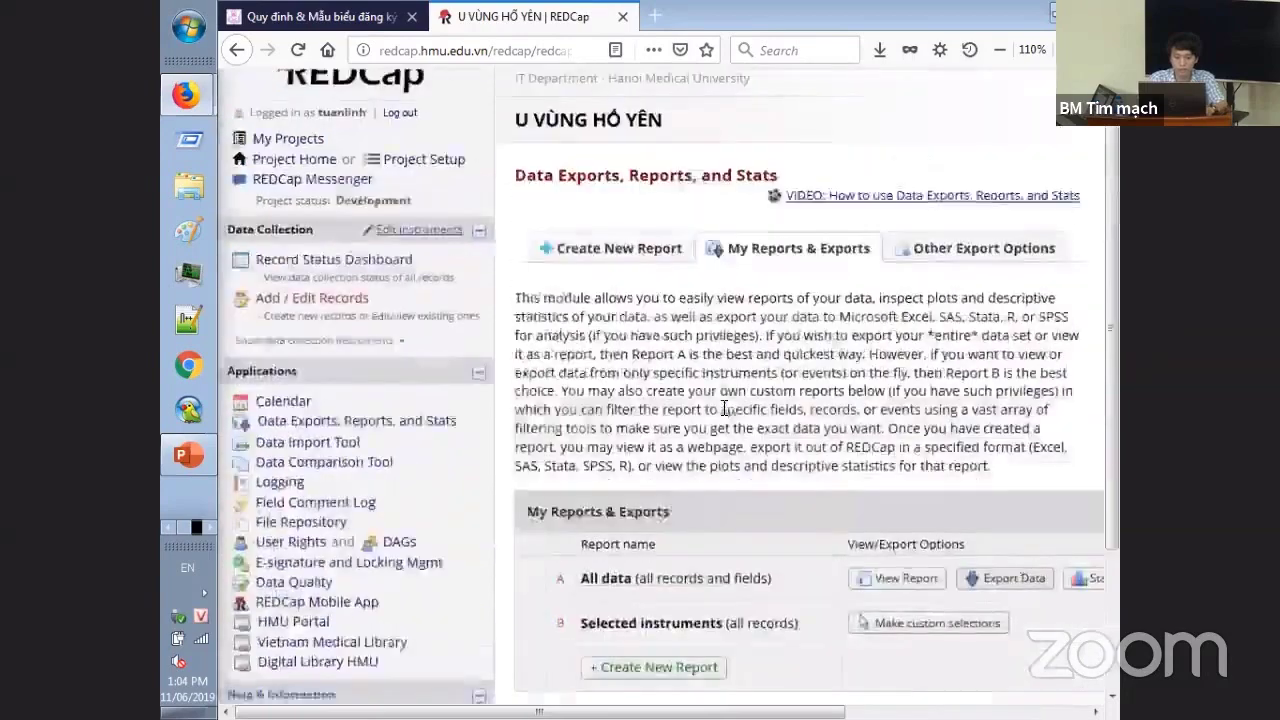
pyautogui.scroll(-2, 725, 408)
pyautogui.middleClick(725, 420)
pyautogui.scroll(2, 725, 420)
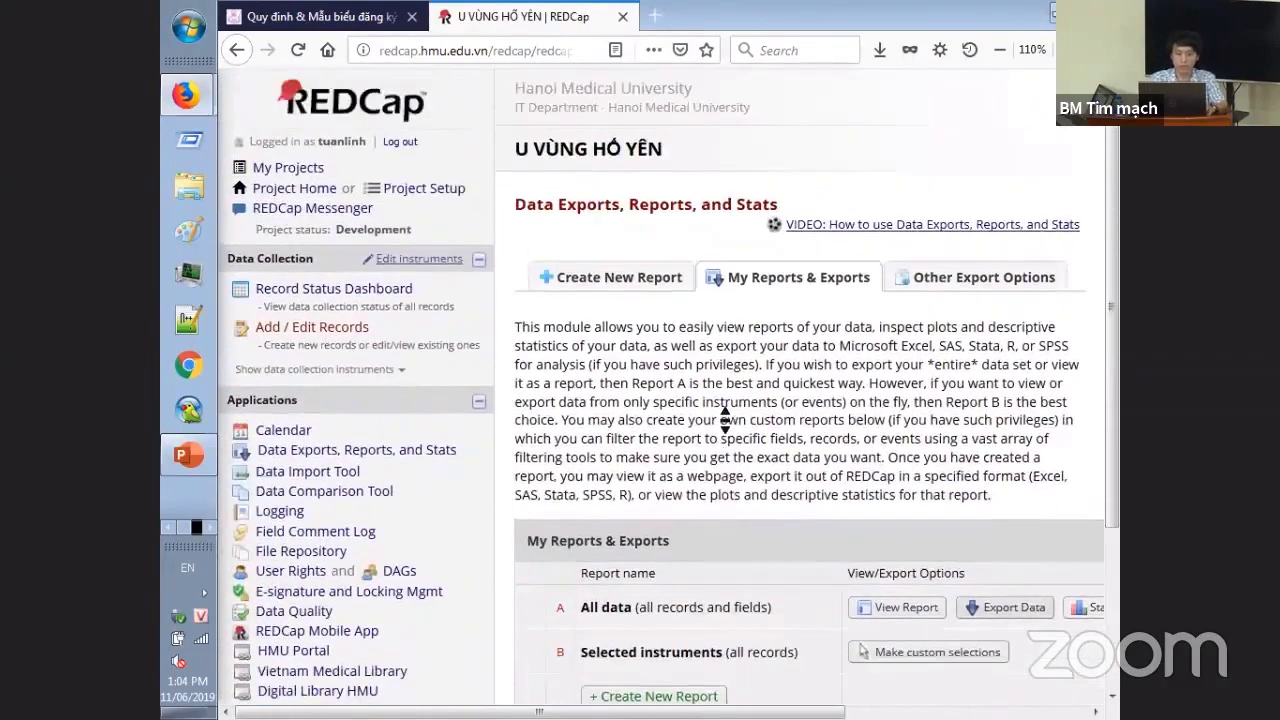
pyautogui.click(725, 420)
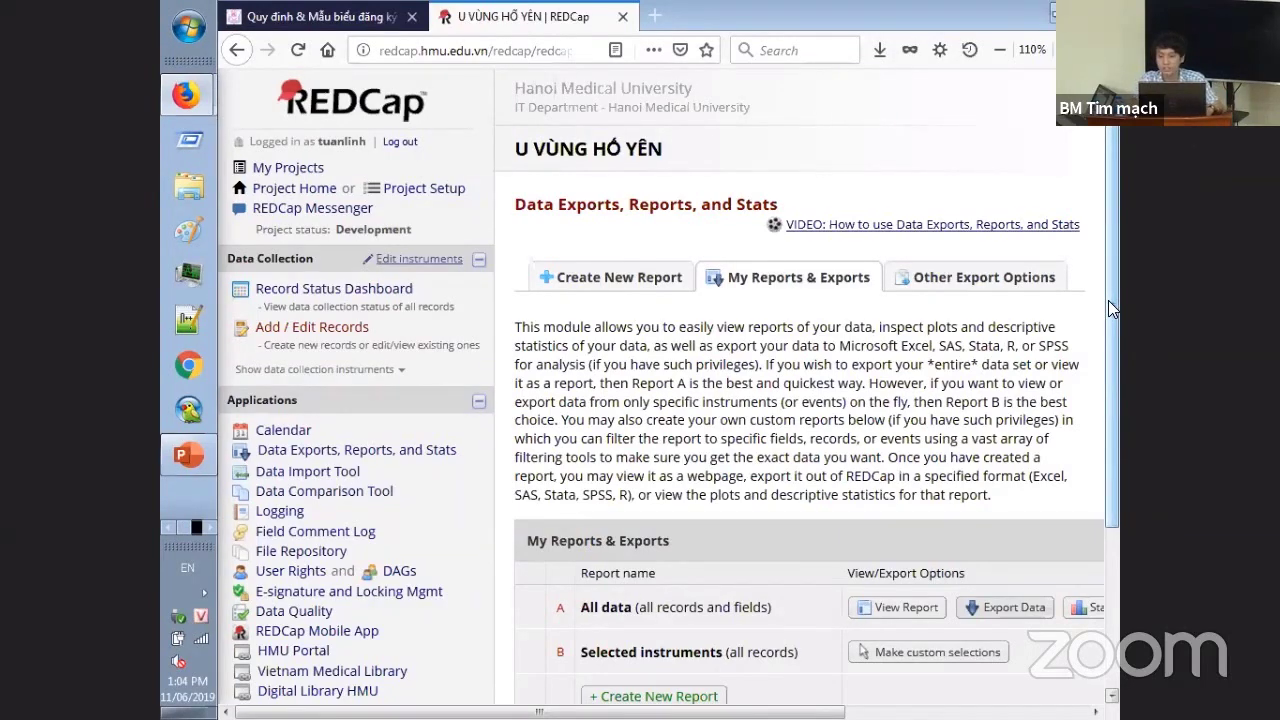
pyautogui.moveTo(1108, 300); pyautogui.dragTo(1110, 398)
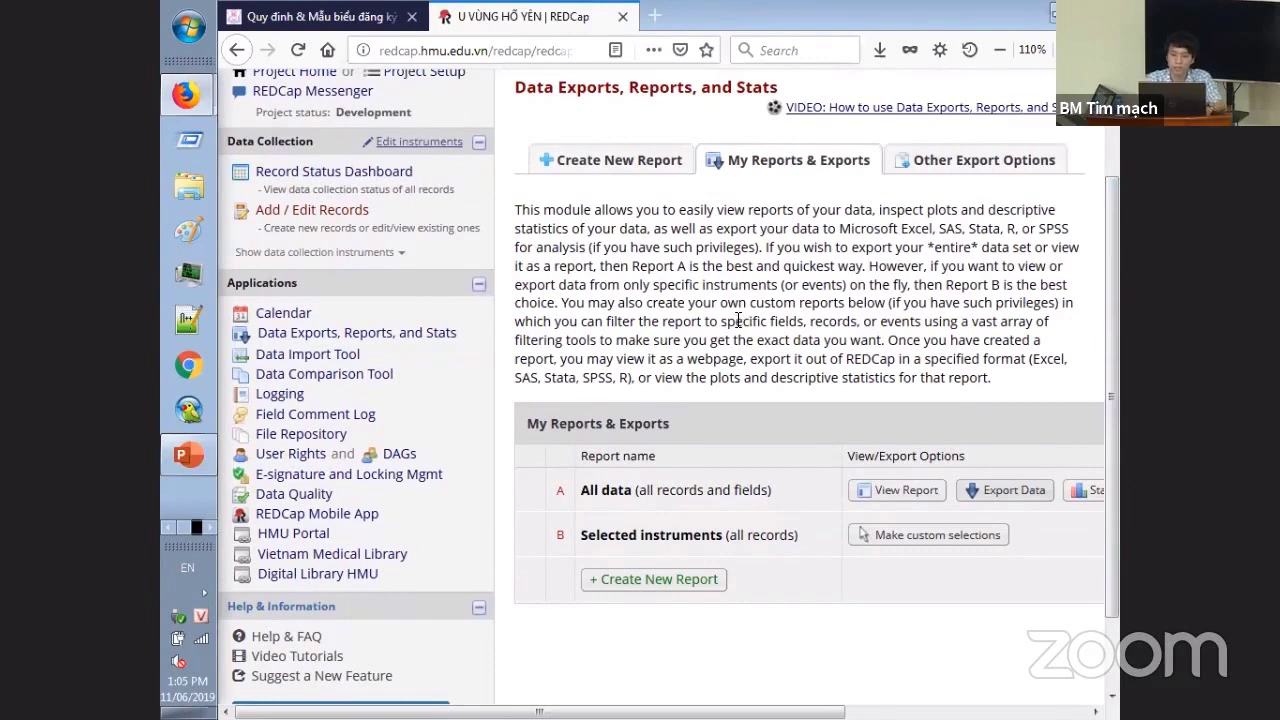